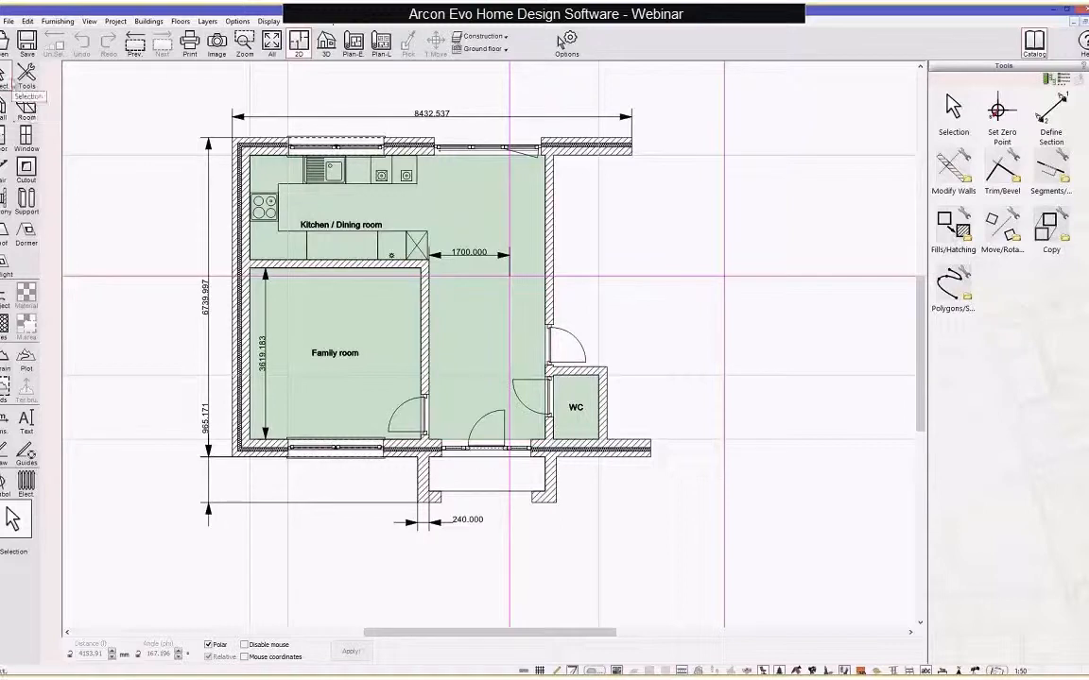
Step: Browse the wall types offered in the wall catalogue
{"action": "left_click", "coordinate": [26, 135]}
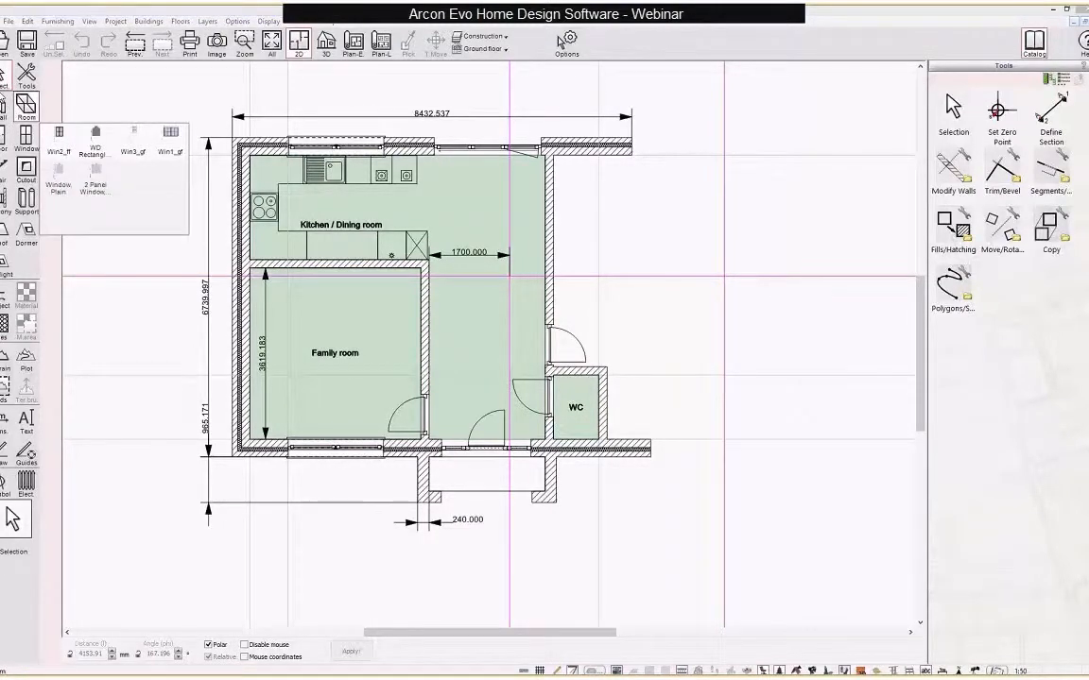
{"action": "left_click", "coordinate": [8, 102]}
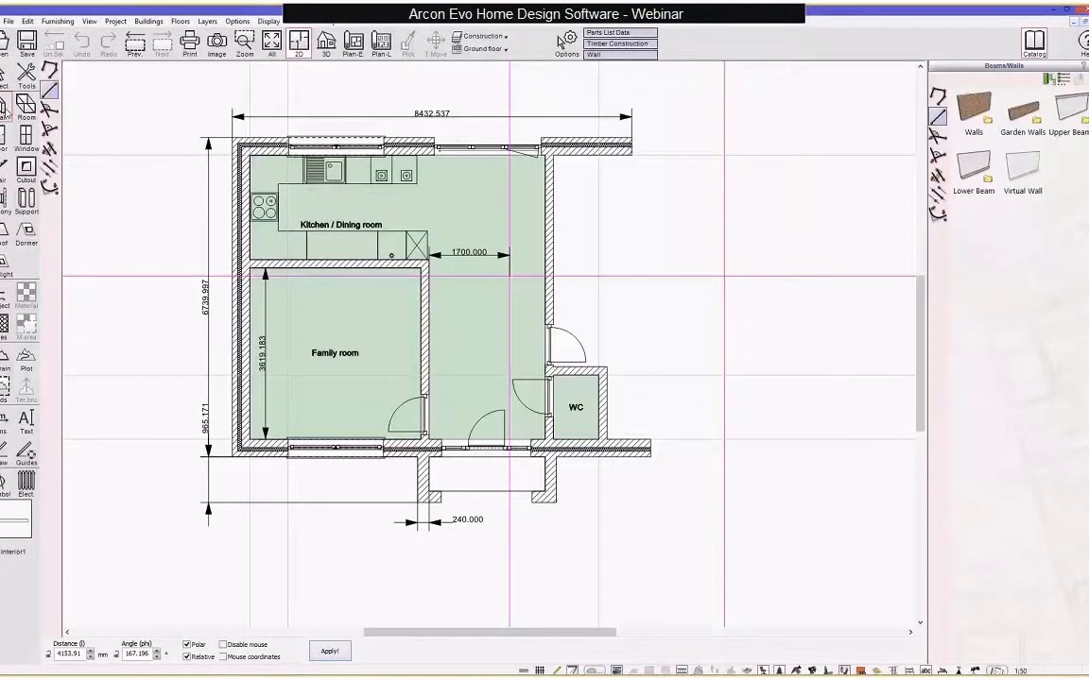
{"action": "left_click", "coordinate": [986, 107]}
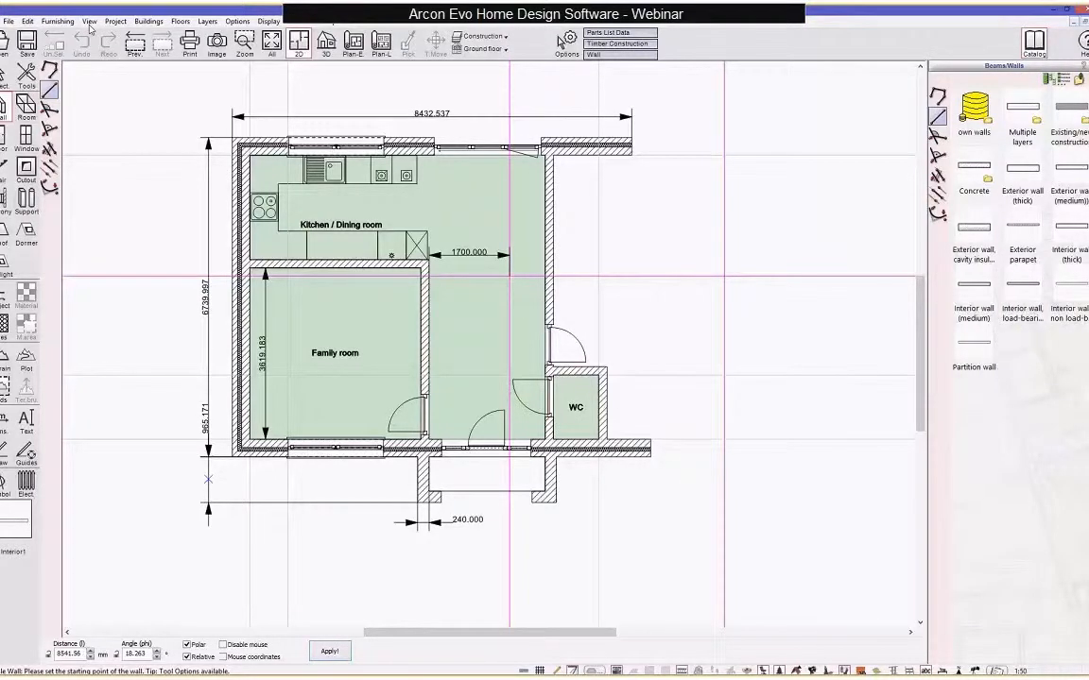
Step: Browse the window catalogue and choose the 3 Panel Window, Plain
{"action": "left_click", "coordinate": [26, 135]}
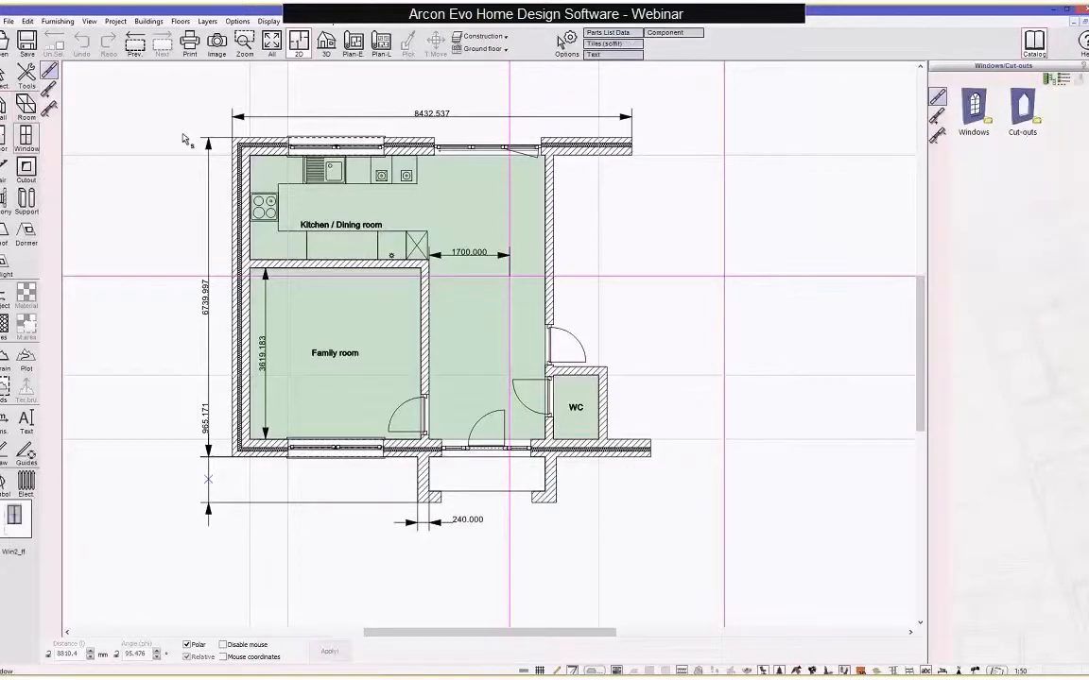
{"action": "double_click", "coordinate": [973, 108]}
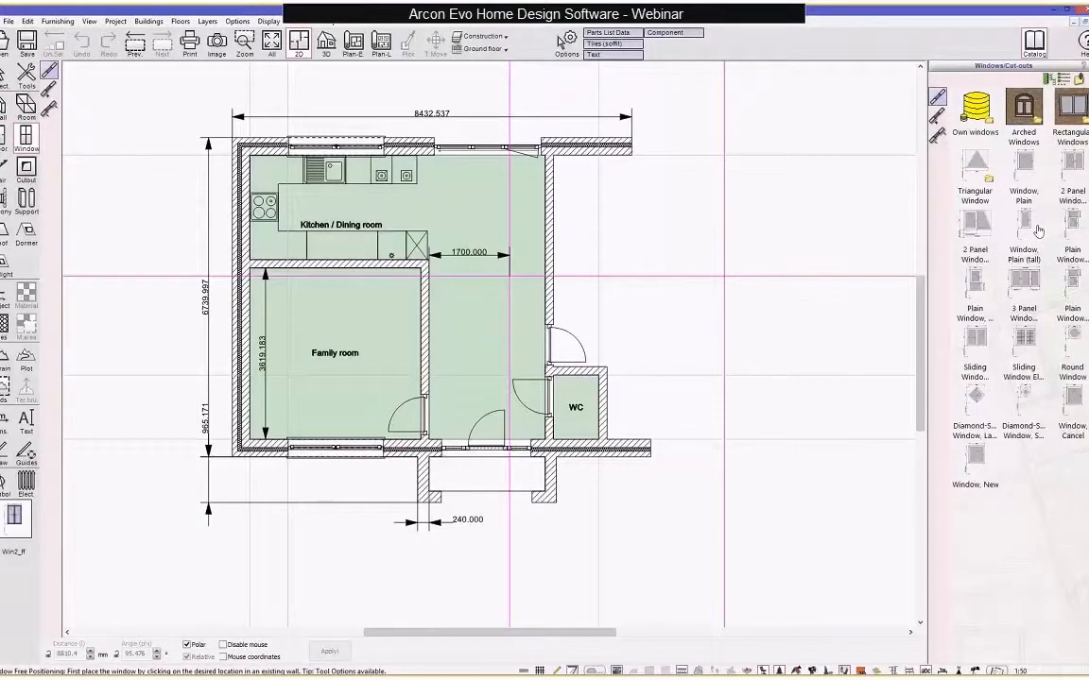
{"action": "left_click", "coordinate": [1018, 282]}
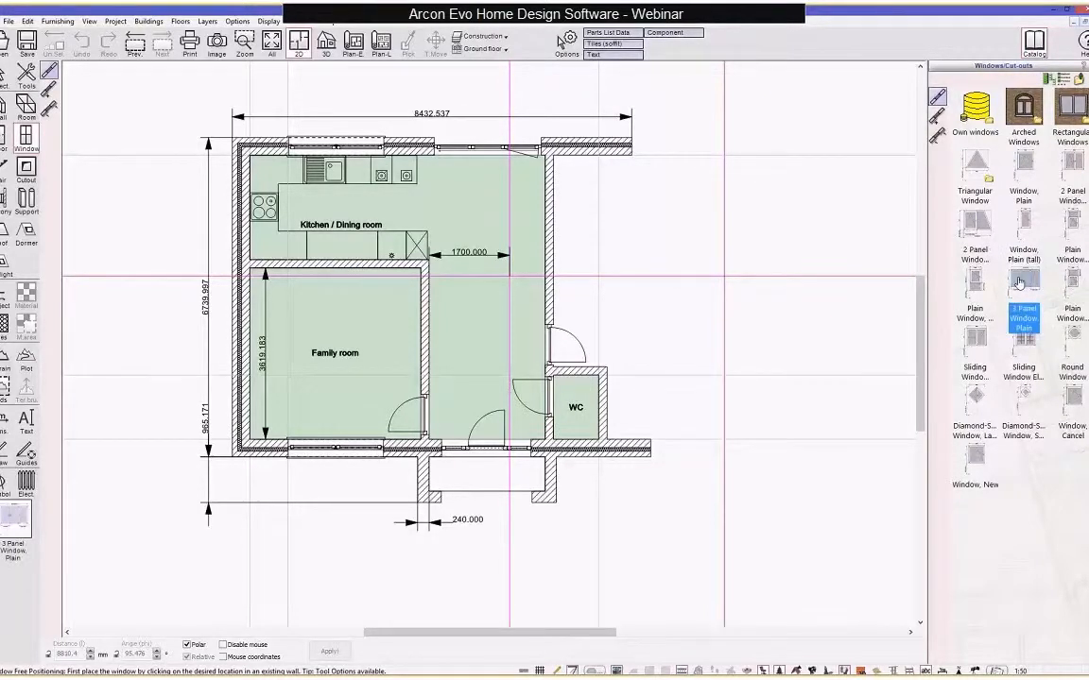
Step: Examine the three-panel window's component settings in the non-modal dialogue, including 2D view, component parts, installation type and surround, and close them
{"action": "left_click", "coordinate": [666, 34]}
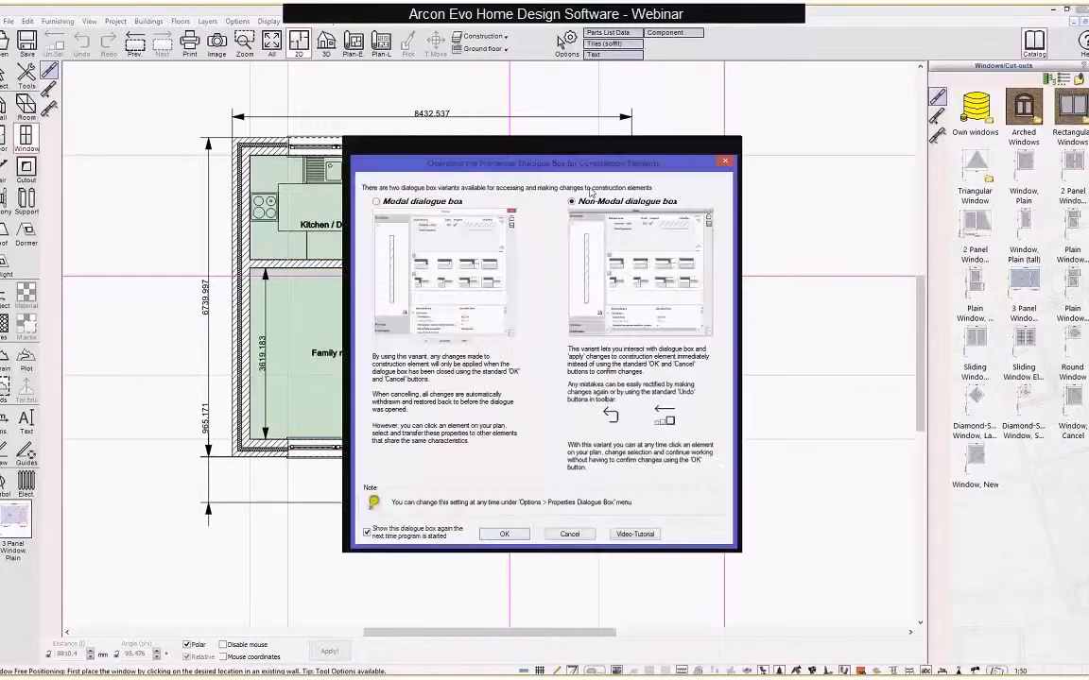
{"action": "left_click", "coordinate": [504, 534]}
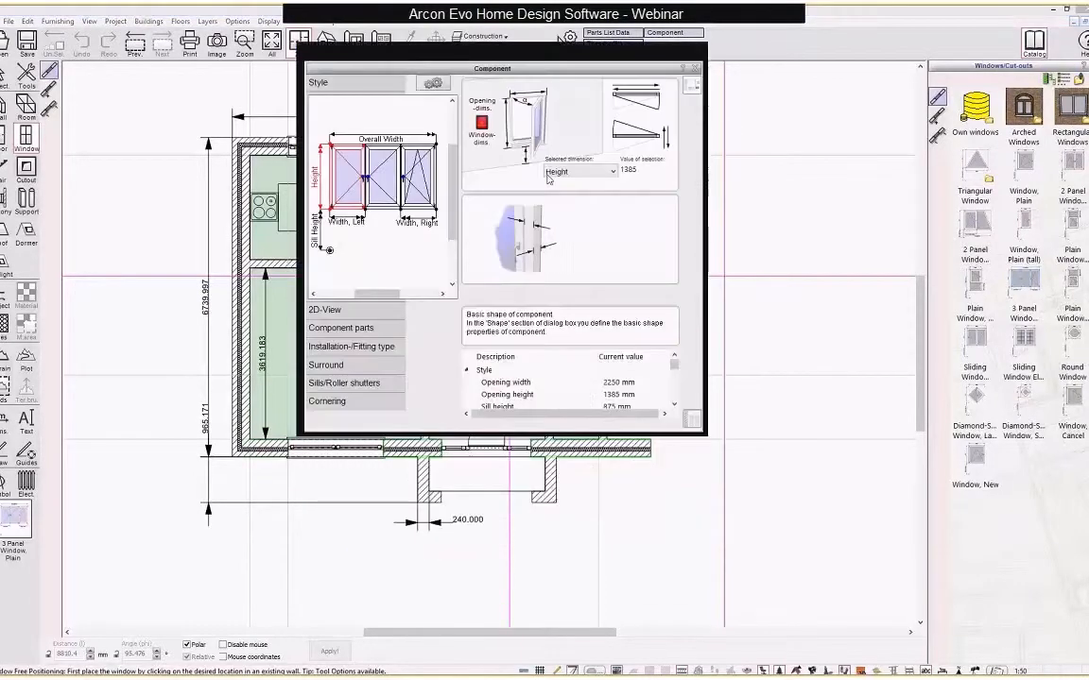
{"action": "left_click_drag", "start_coordinate": [484, 73], "coordinate": [658, 102]}
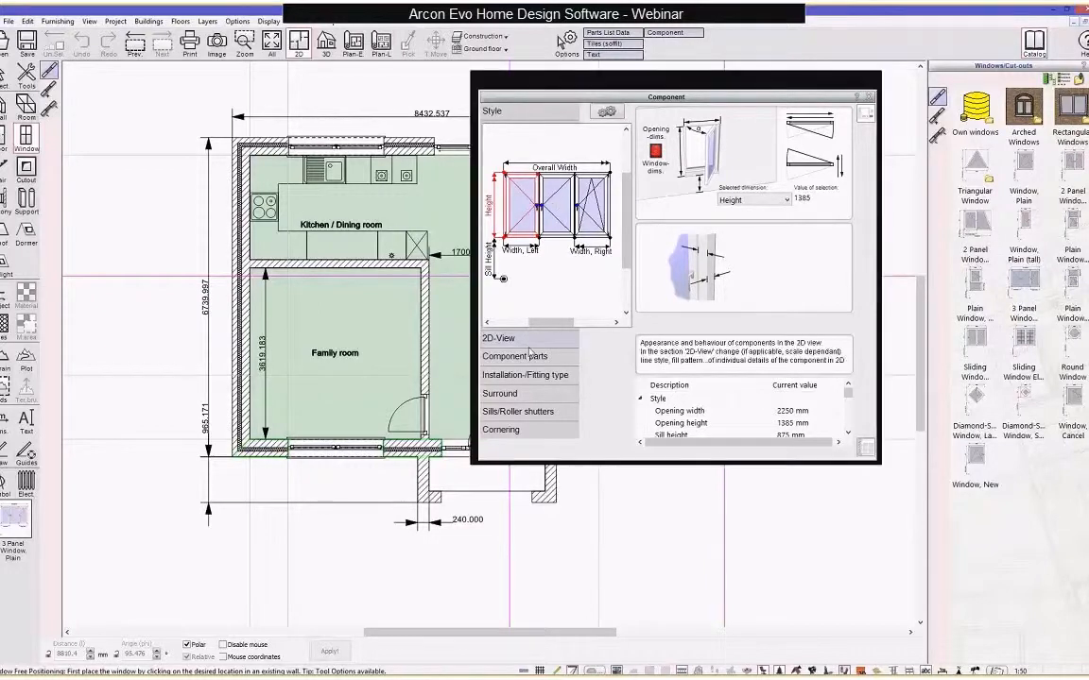
{"action": "left_click", "coordinate": [500, 338]}
{"action": "left_click", "coordinate": [525, 357]}
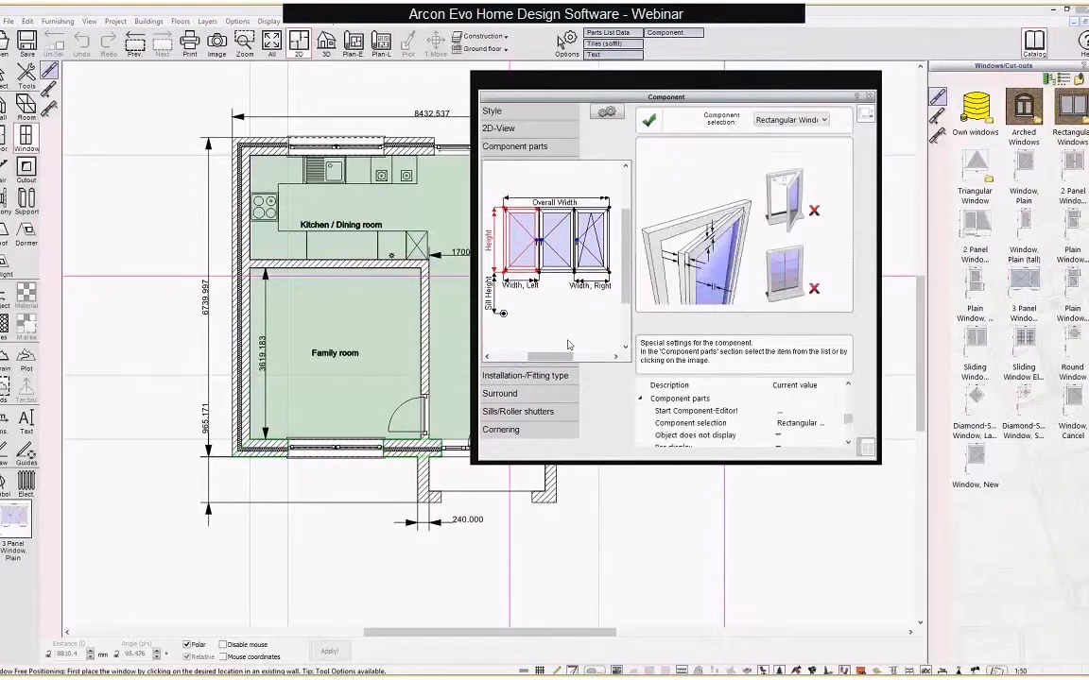
{"action": "left_click", "coordinate": [527, 374]}
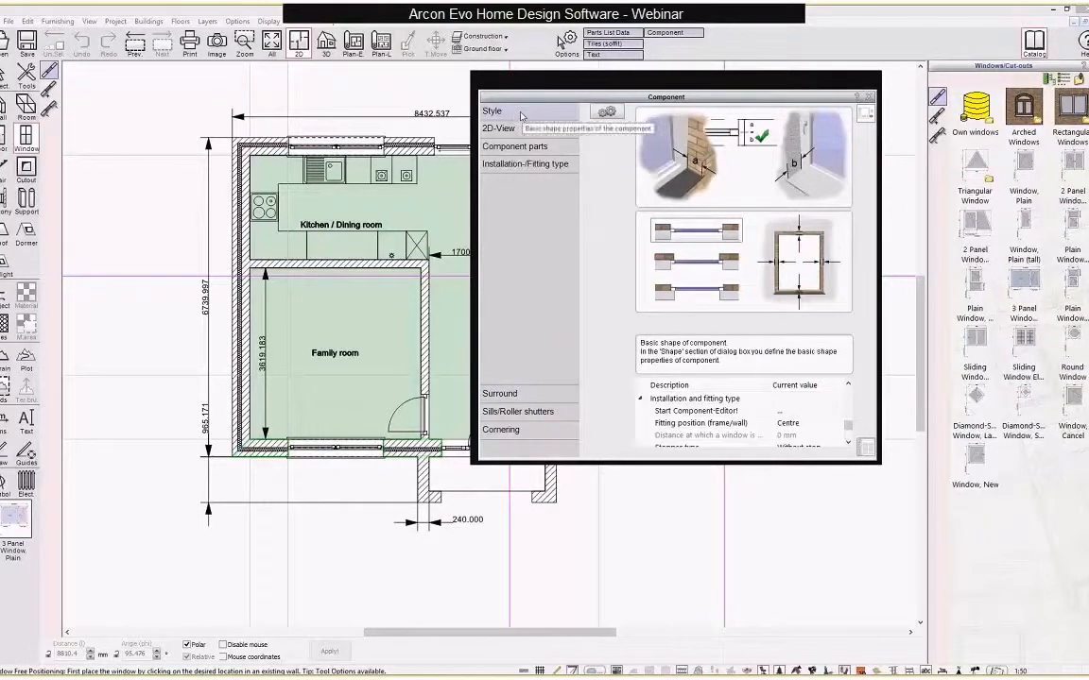
{"action": "left_click", "coordinate": [519, 394]}
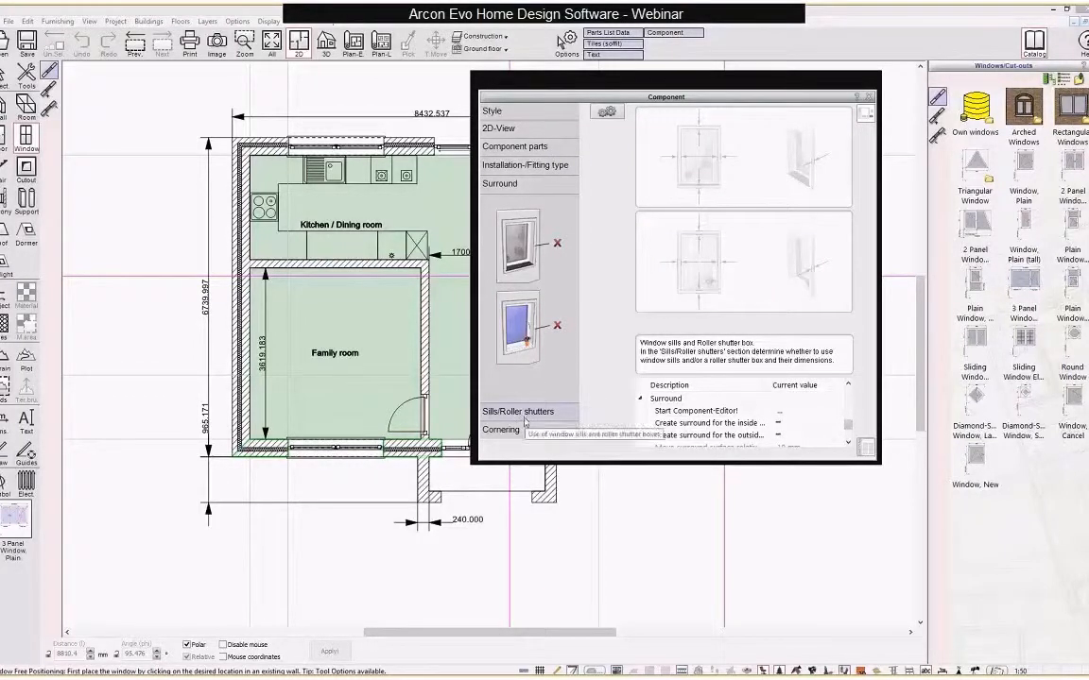
{"action": "left_click", "coordinate": [868, 99]}
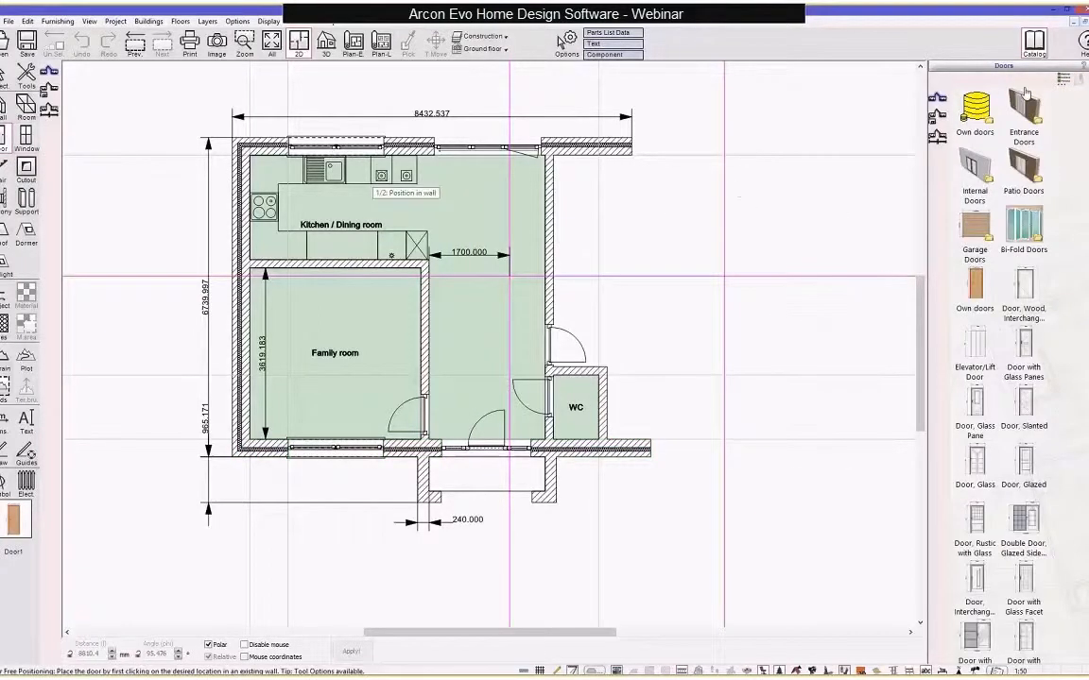
Step: Look through the catalogues of doors, stairs, balconies, supports and chimneys, roofs and dormers
{"action": "scroll", "coordinate": [1000, 378], "scroll_direction": "down", "scroll_amount": 3}
{"action": "scroll", "coordinate": [1048, 191], "scroll_direction": "up", "scroll_amount": 4}
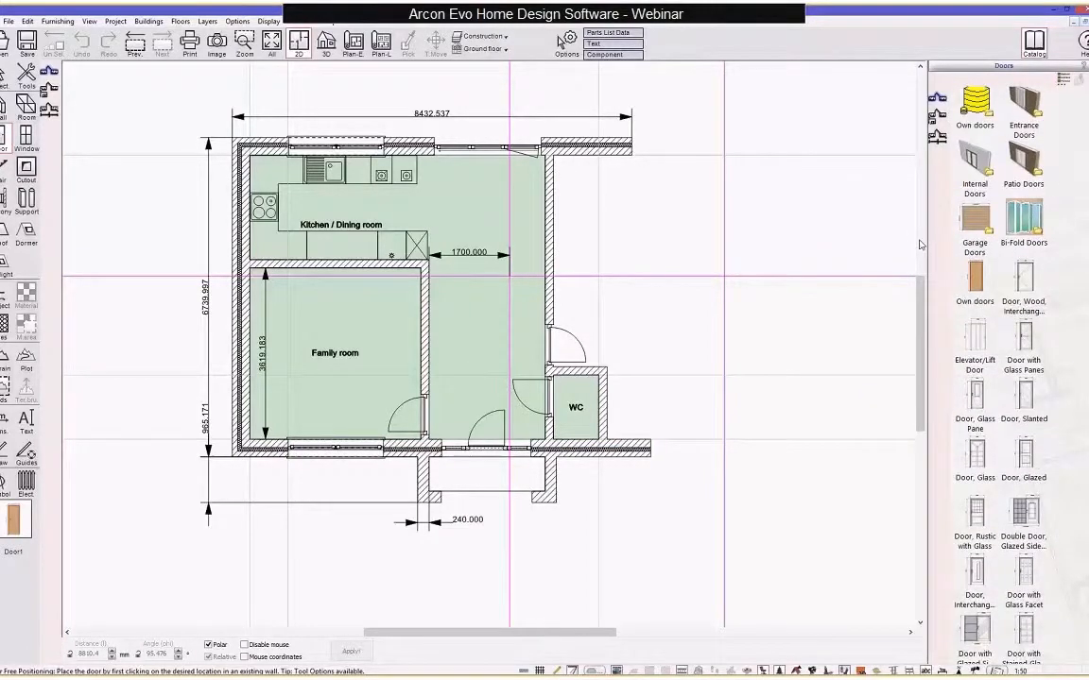
{"action": "left_click", "coordinate": [5, 163]}
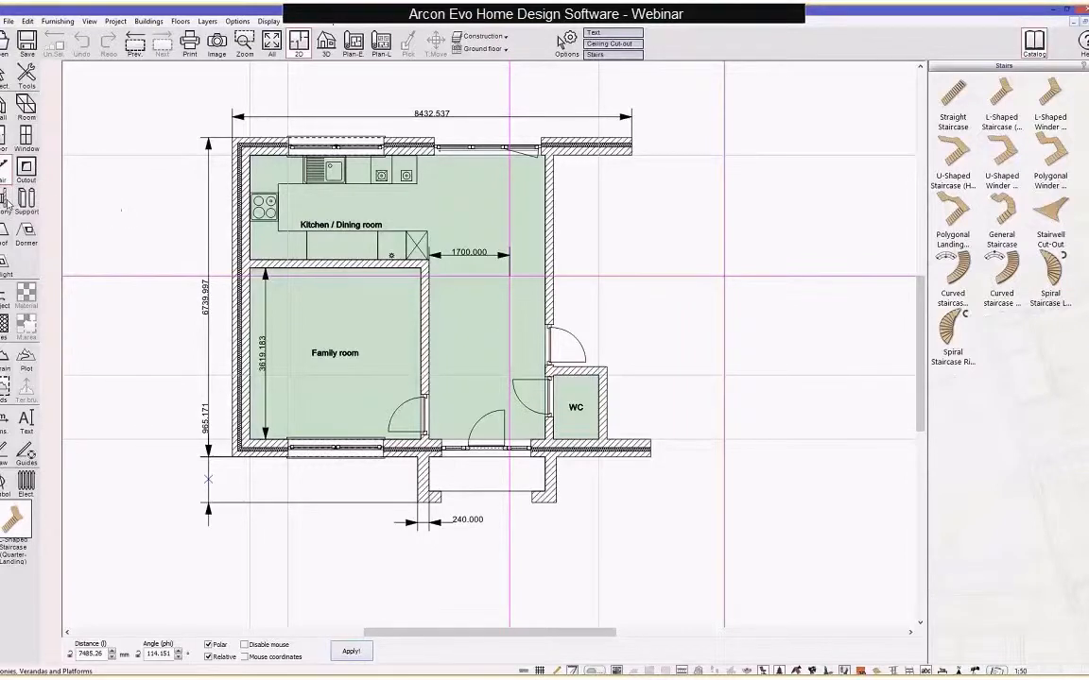
{"action": "left_click", "coordinate": [7, 200]}
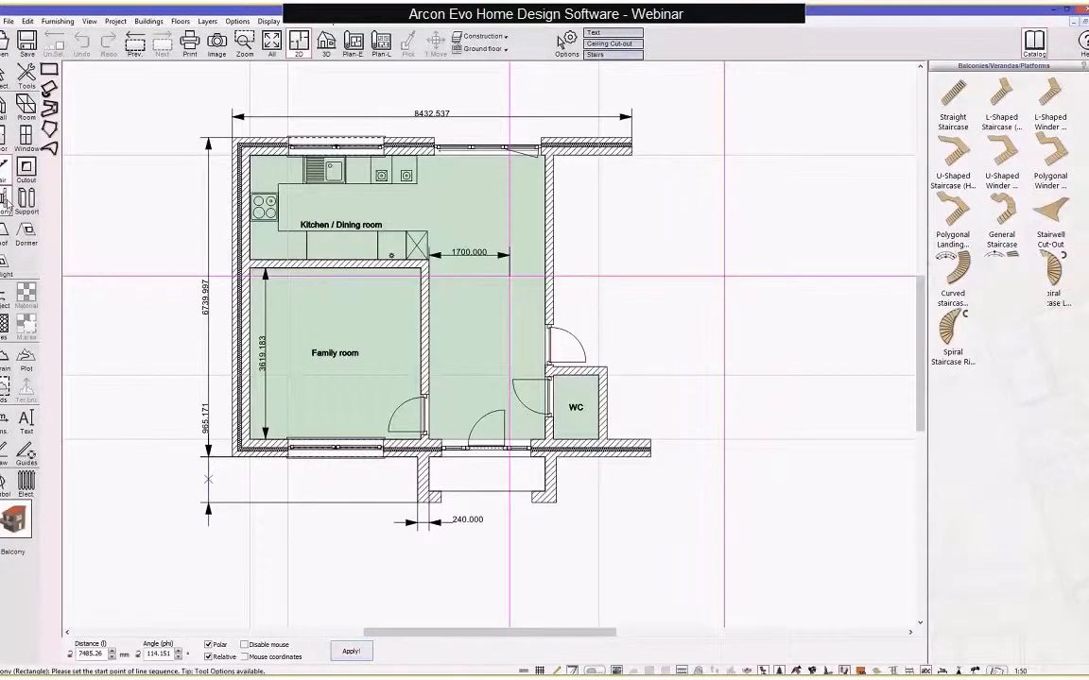
{"action": "left_click", "coordinate": [25, 199]}
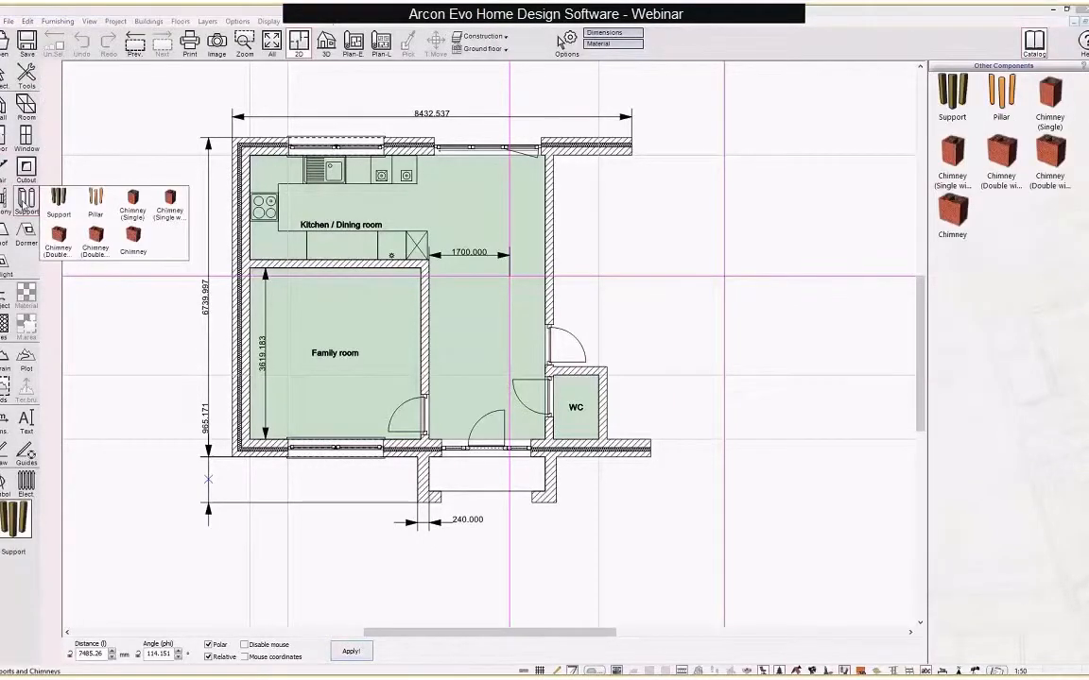
{"action": "left_click", "coordinate": [4, 231]}
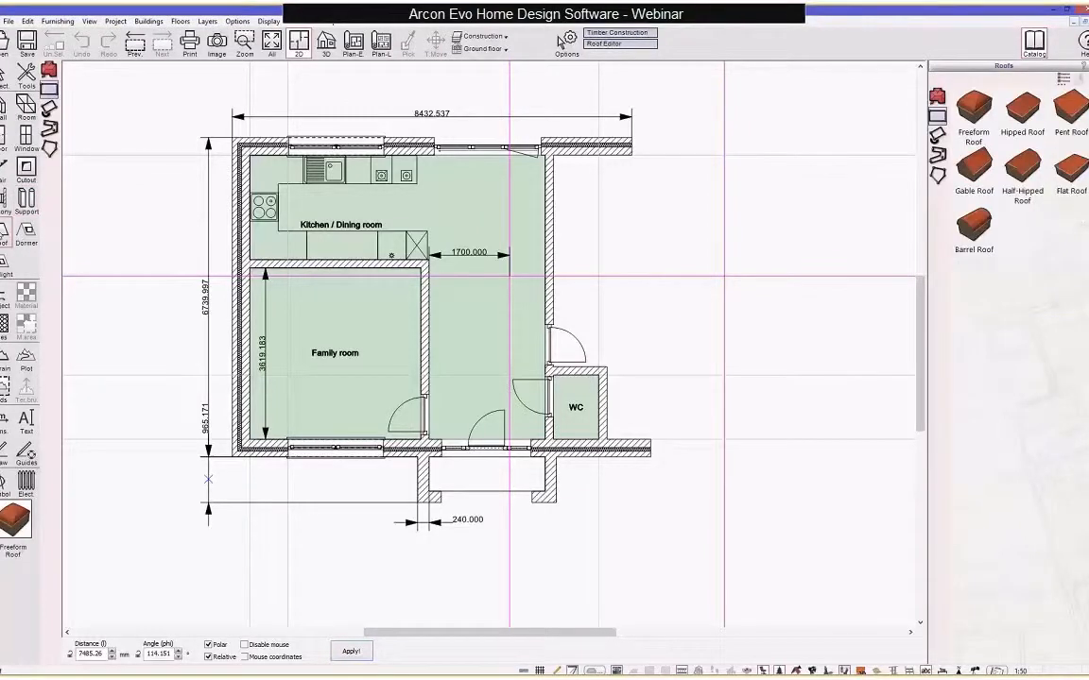
{"action": "left_click", "coordinate": [42, 196]}
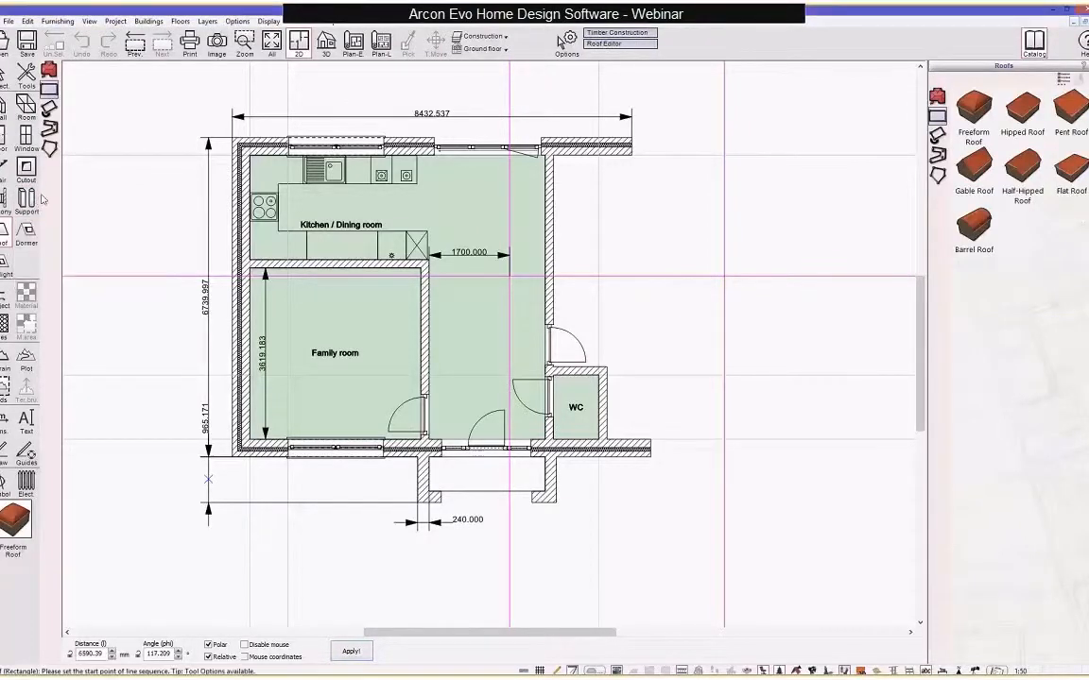
{"action": "left_click", "coordinate": [28, 235]}
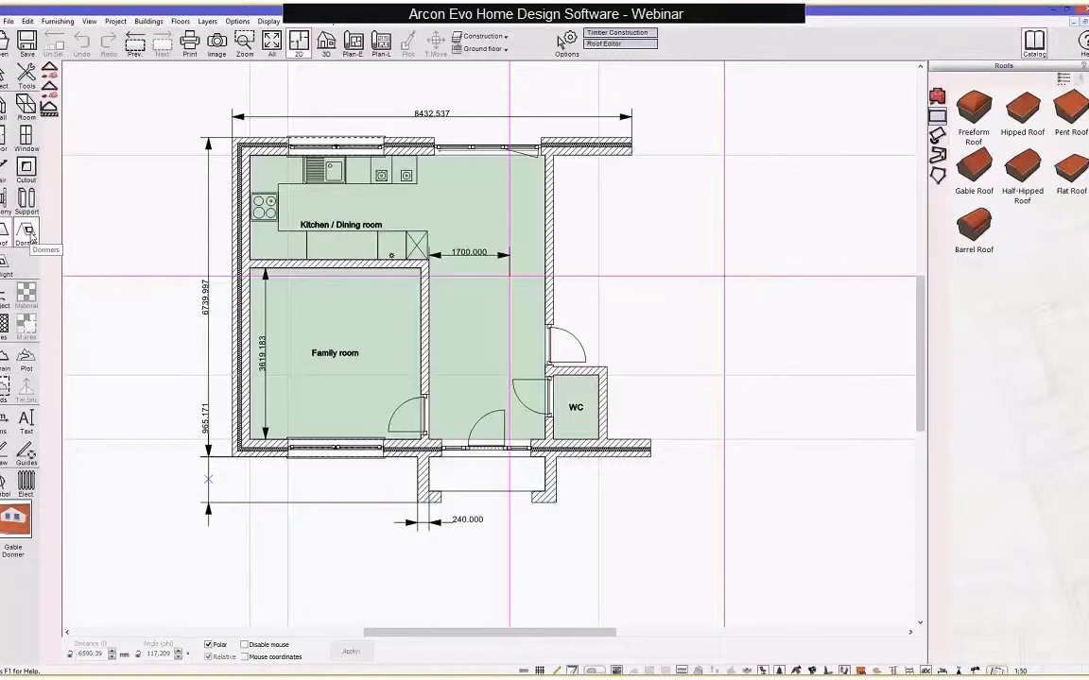
{"action": "left_click", "coordinate": [514, 385]}
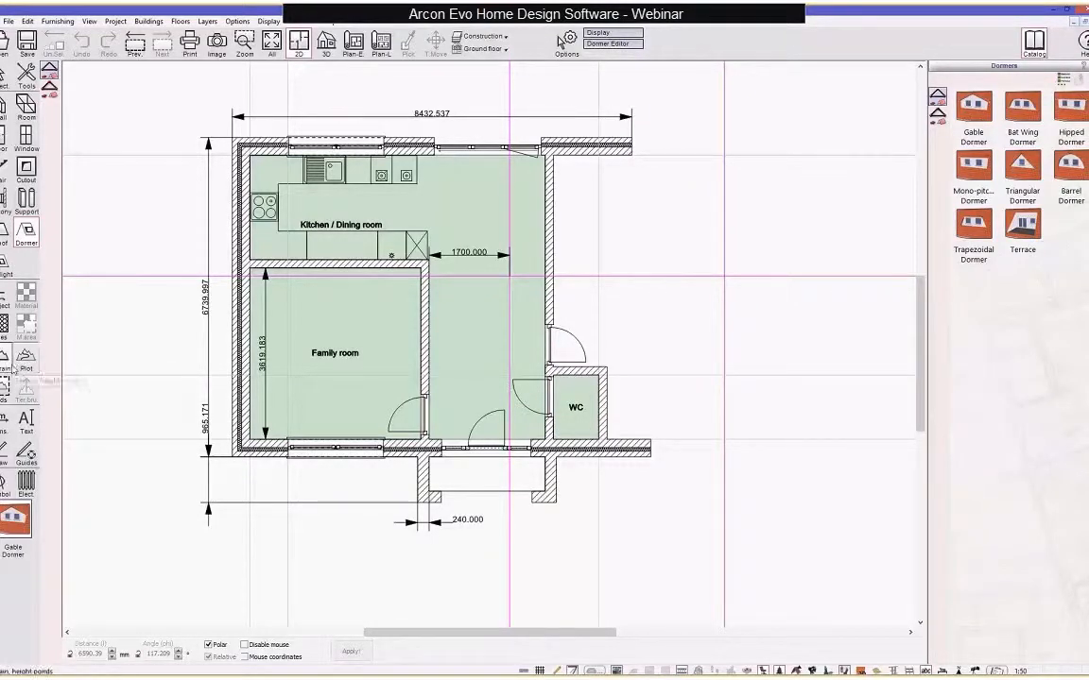
Step: Review the available dimension and drawing tools, and return to the Selection tool
{"action": "left_click", "coordinate": [7, 421]}
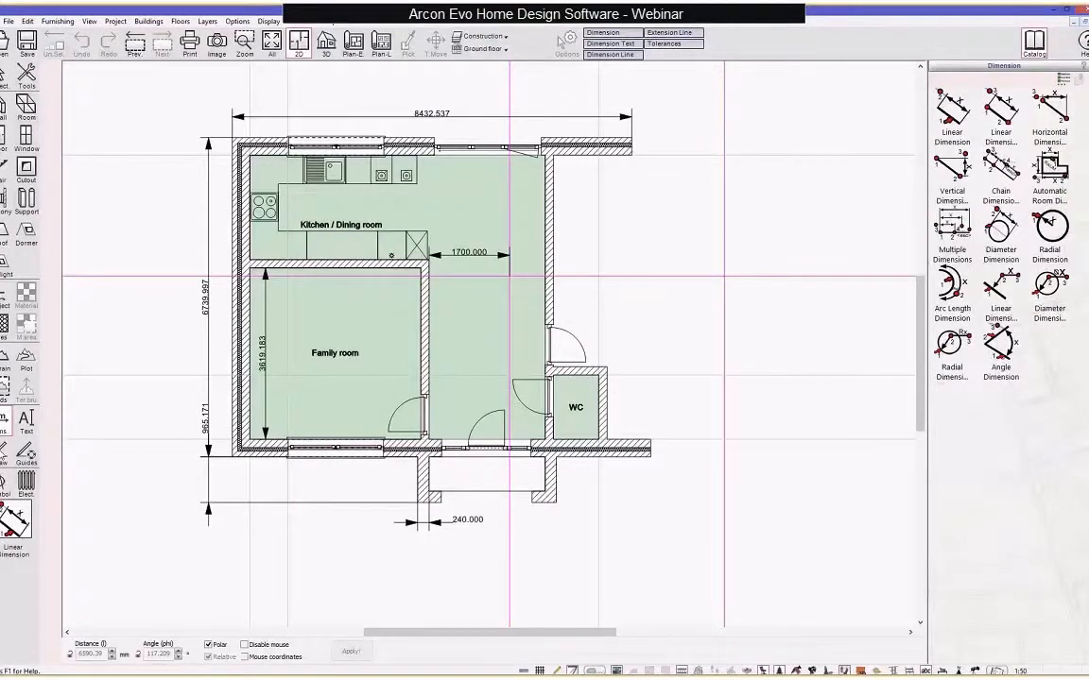
{"action": "left_click", "coordinate": [5, 451]}
{"action": "left_click", "coordinate": [23, 378]}
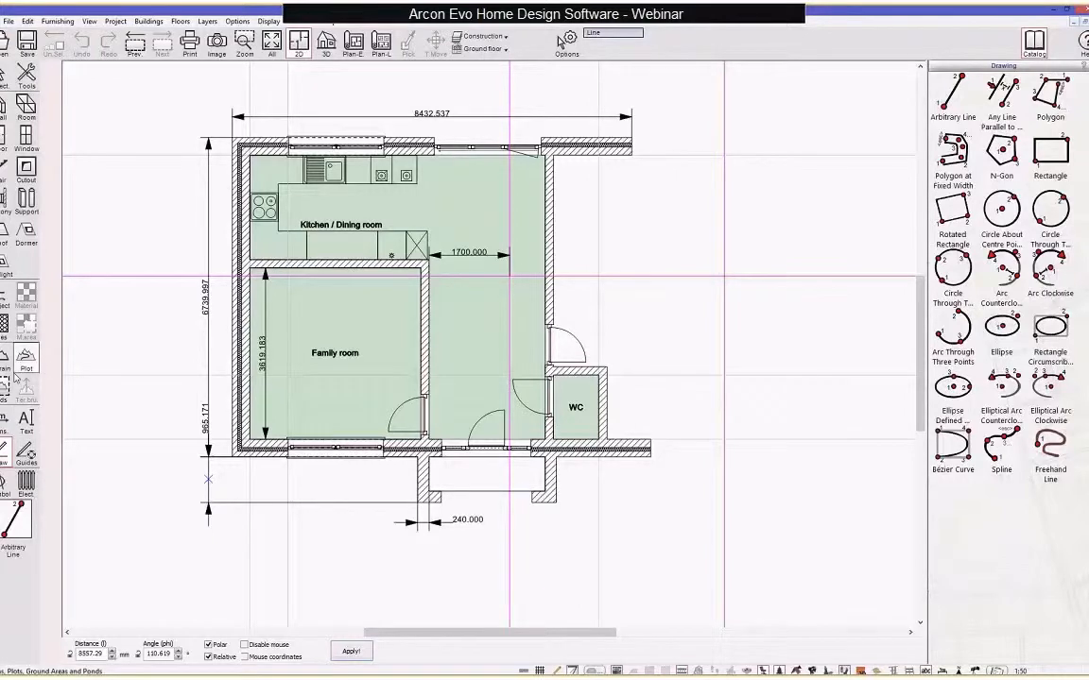
{"action": "left_click", "coordinate": [28, 454]}
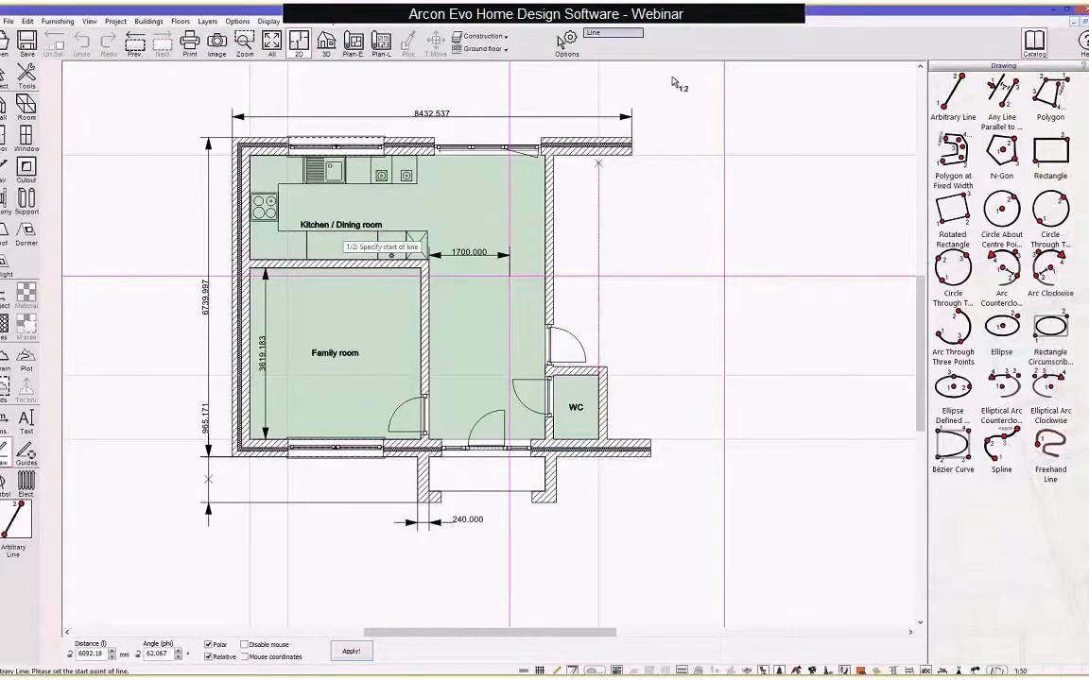
{"action": "left_click", "coordinate": [5, 71]}
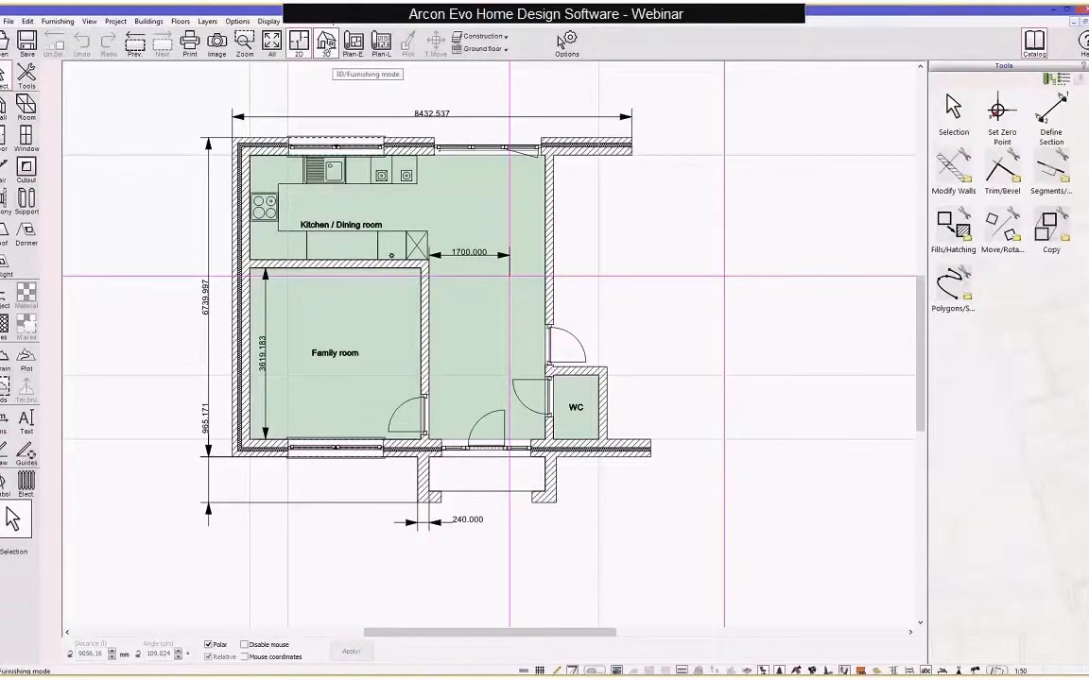
Step: Inspect the ground floor model in 3D and return to the 2D plan
{"action": "left_click", "coordinate": [326, 42]}
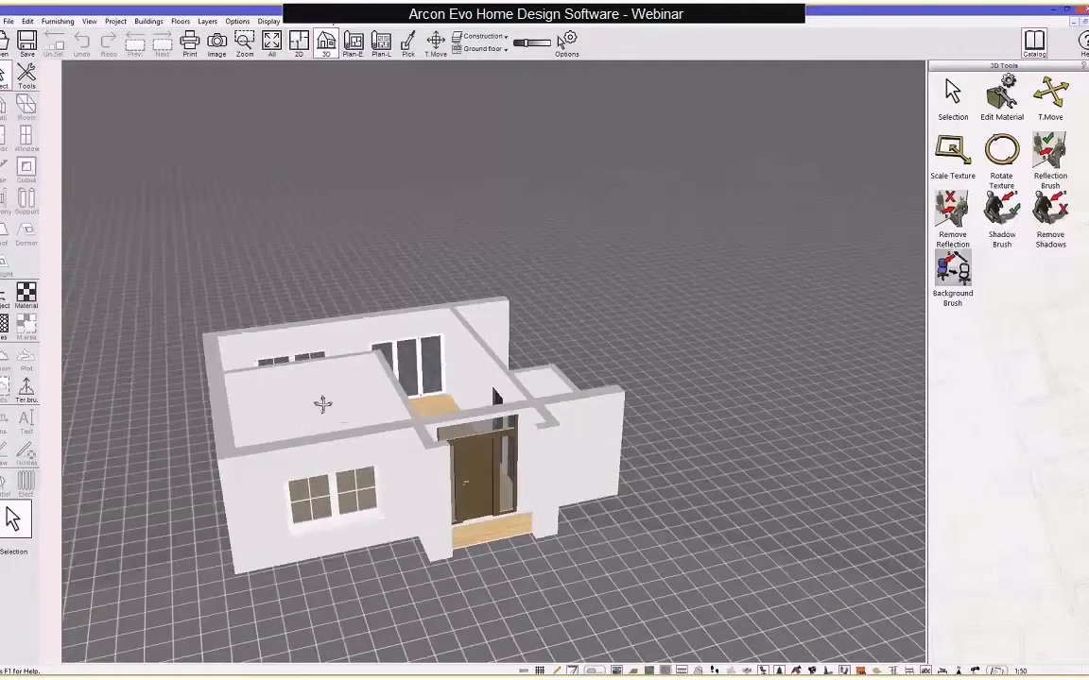
{"action": "left_click_drag", "start_coordinate": [322, 405], "coordinate": [447, 387]}
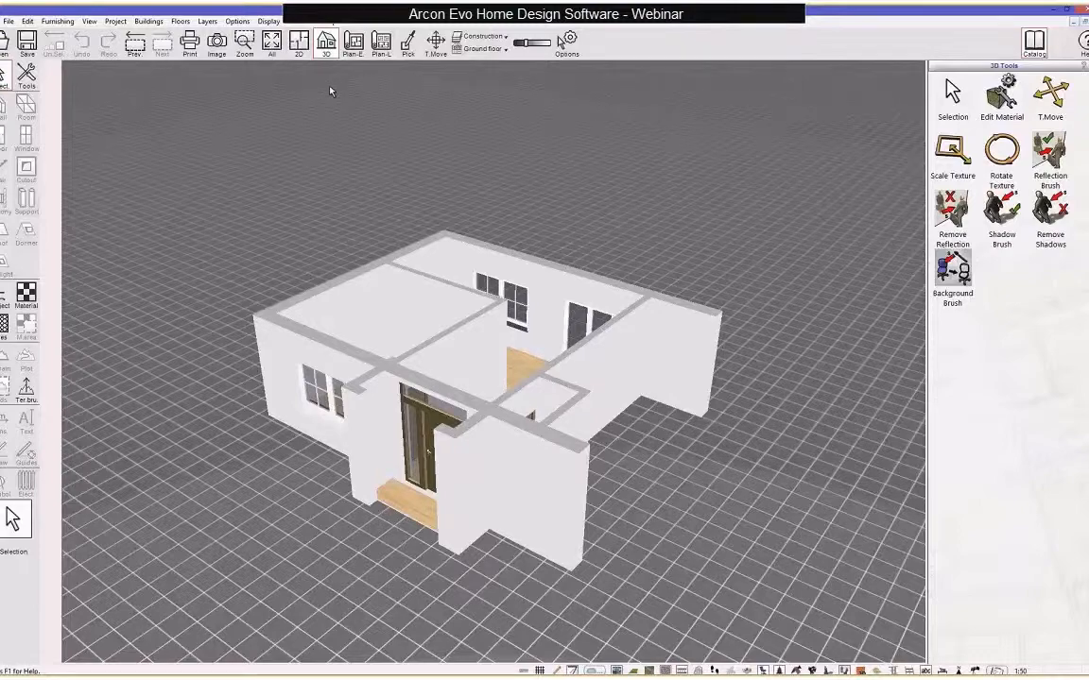
{"action": "left_click", "coordinate": [298, 43]}
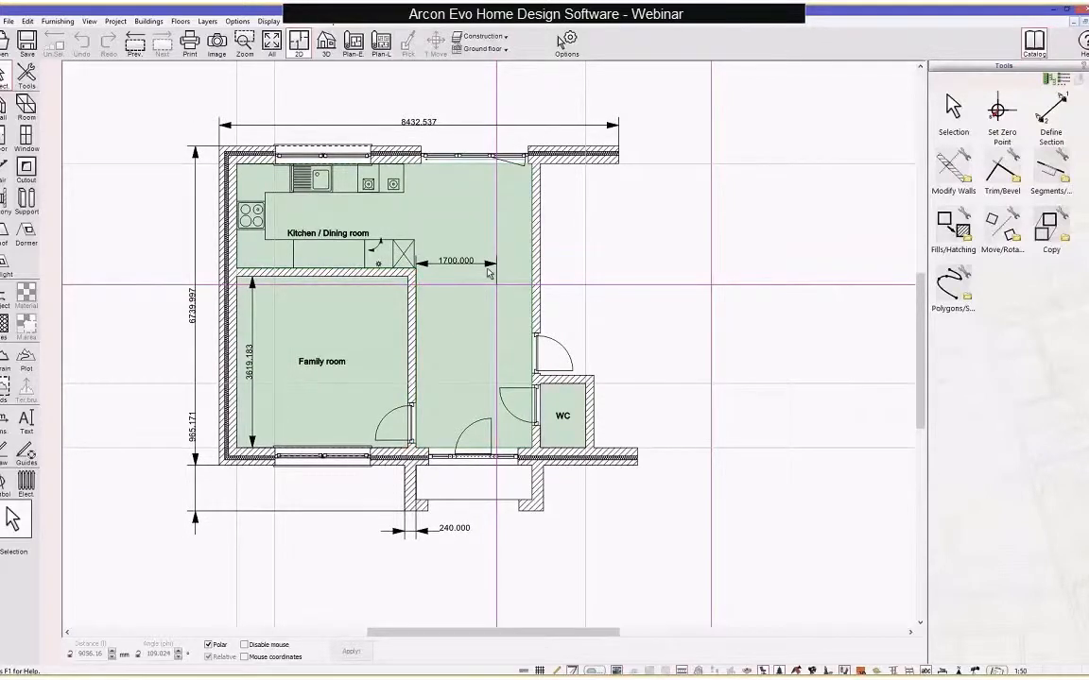
{"action": "middle_click_drag", "start_coordinate": [471, 234], "coordinate": [460, 238]}
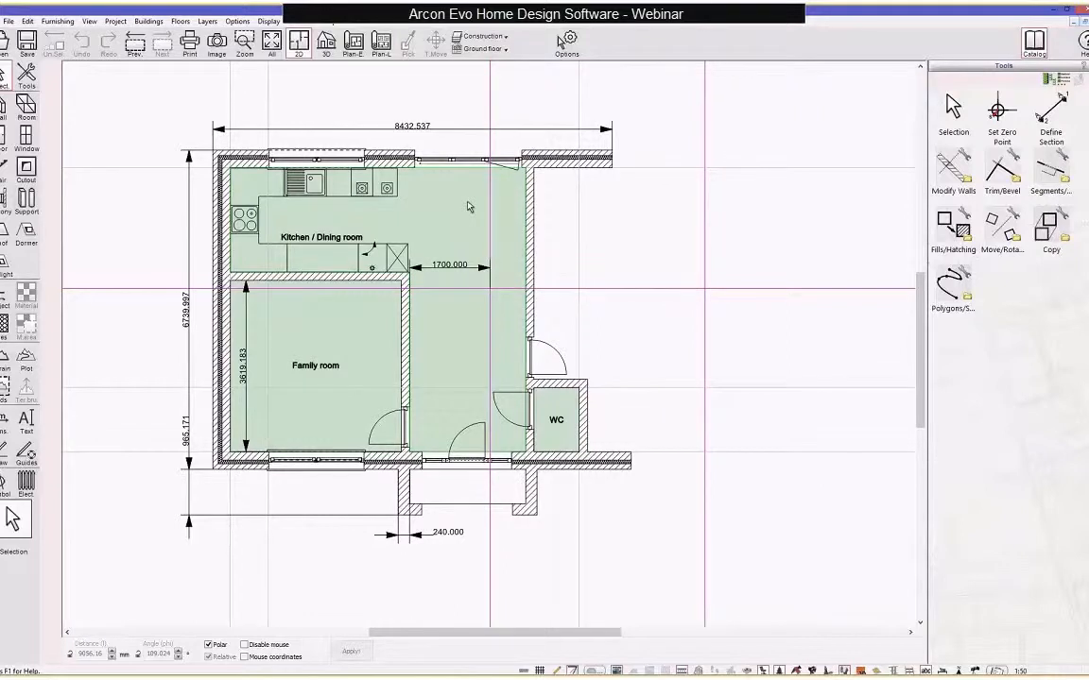
{"action": "left_click", "coordinate": [611, 165]}
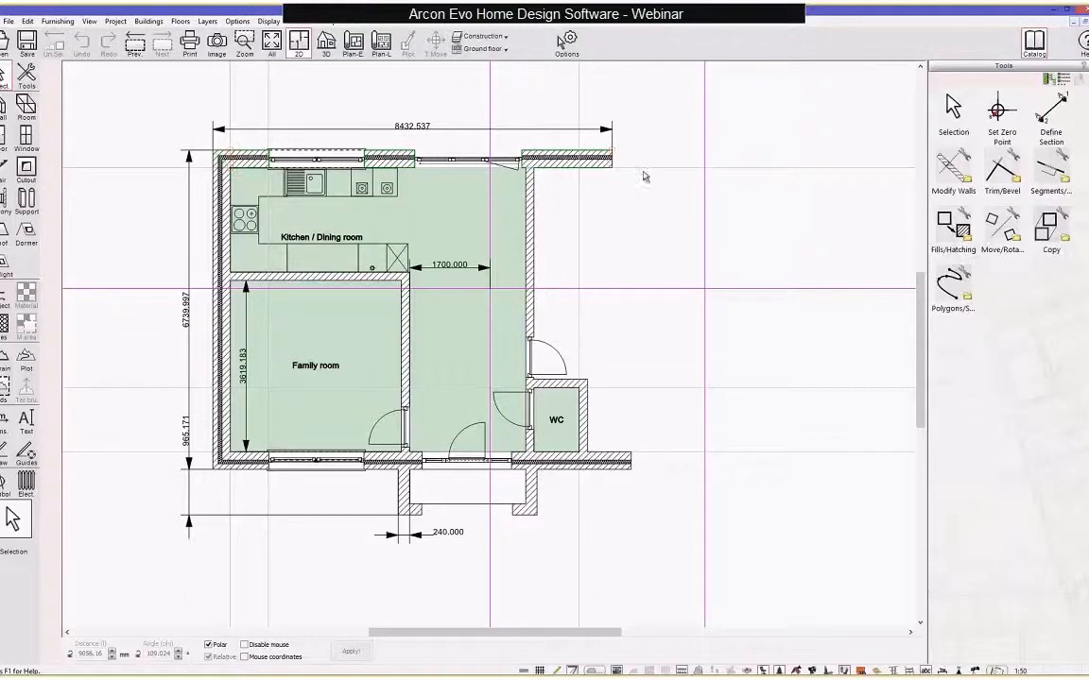
{"action": "left_click", "coordinate": [464, 308]}
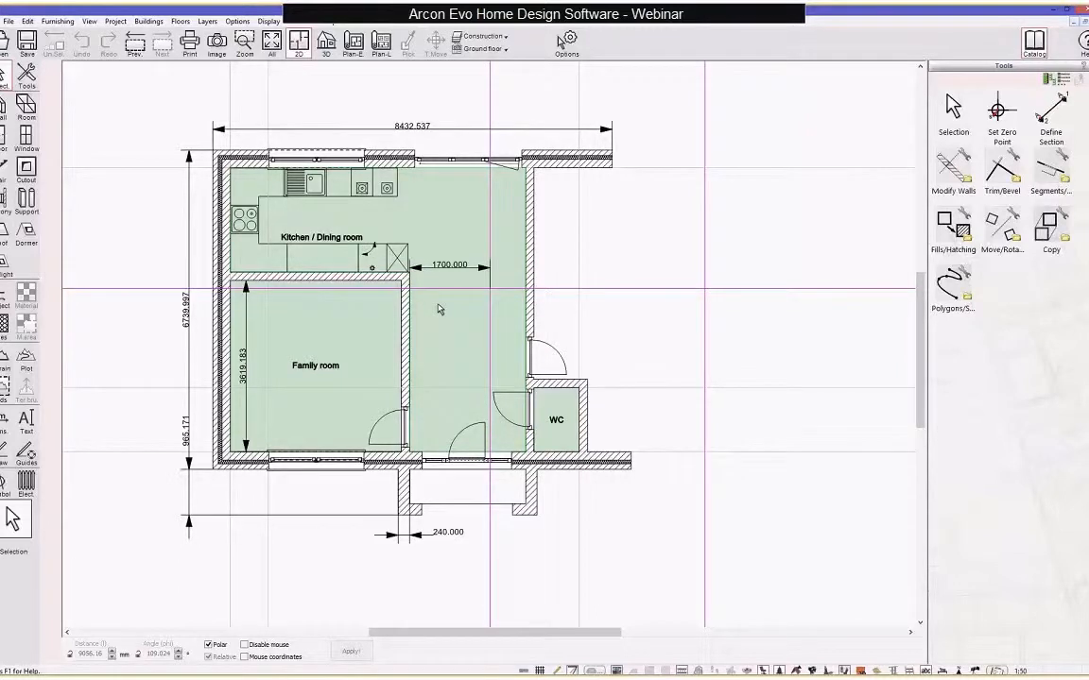
{"action": "middle_click_drag", "start_coordinate": [555, 275], "coordinate": [553, 279]}
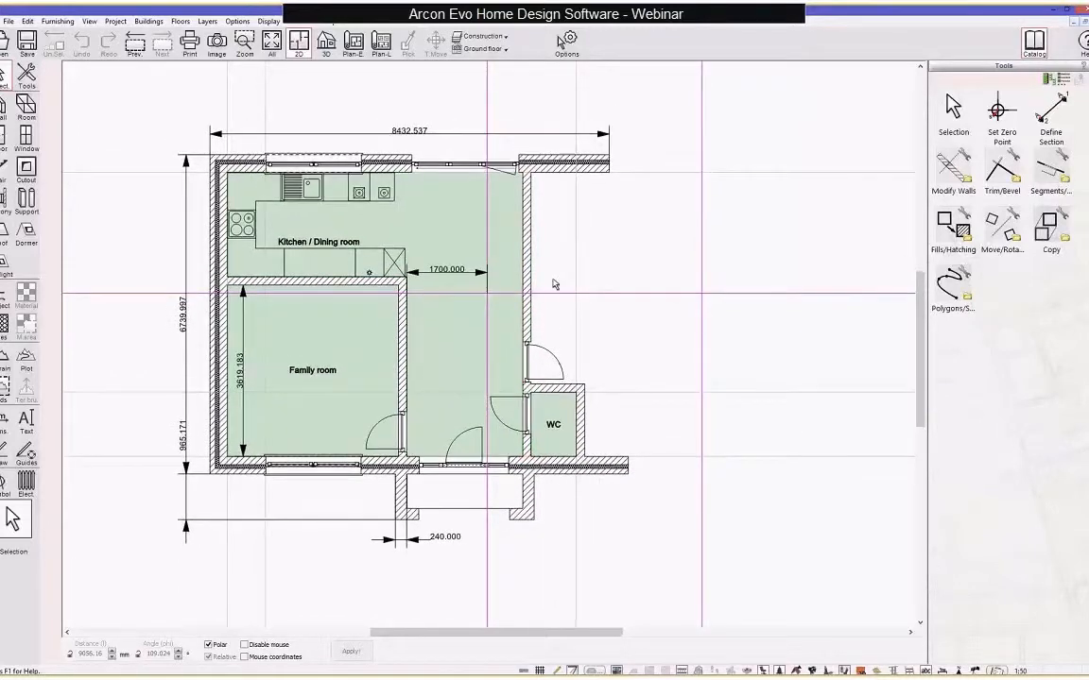
Step: Extend the two unfinished exterior walls, one above and one below the WC side, to the outer vertical guide using Wall Length
{"action": "left_click", "coordinate": [27, 73]}
{"action": "right_click", "coordinate": [31, 80]}
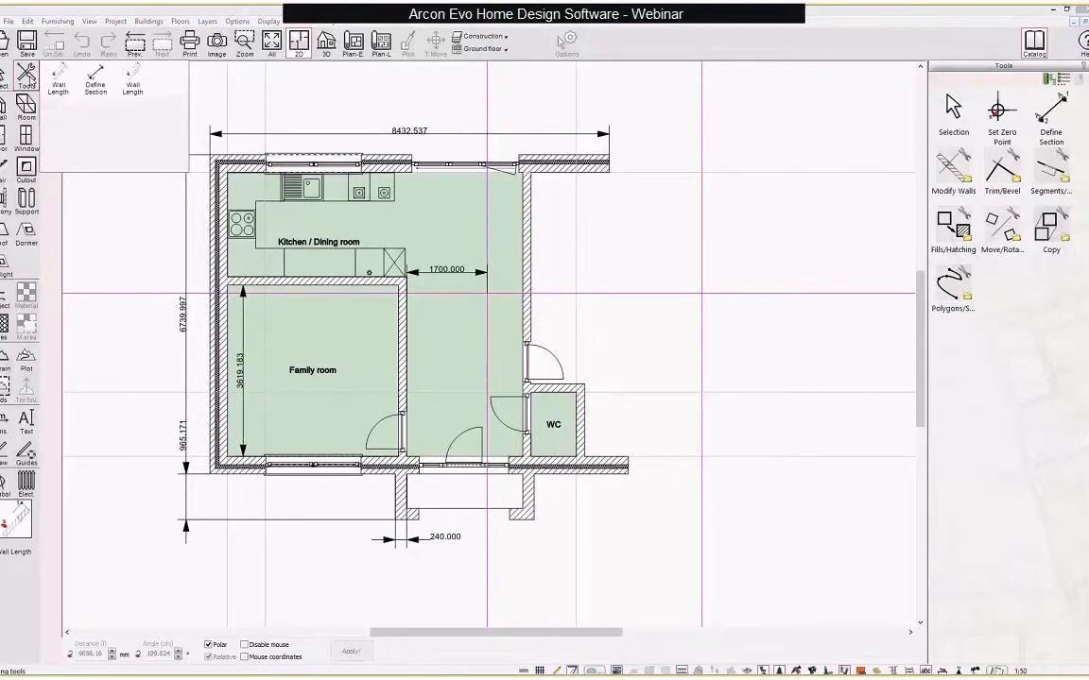
{"action": "left_click", "coordinate": [953, 175]}
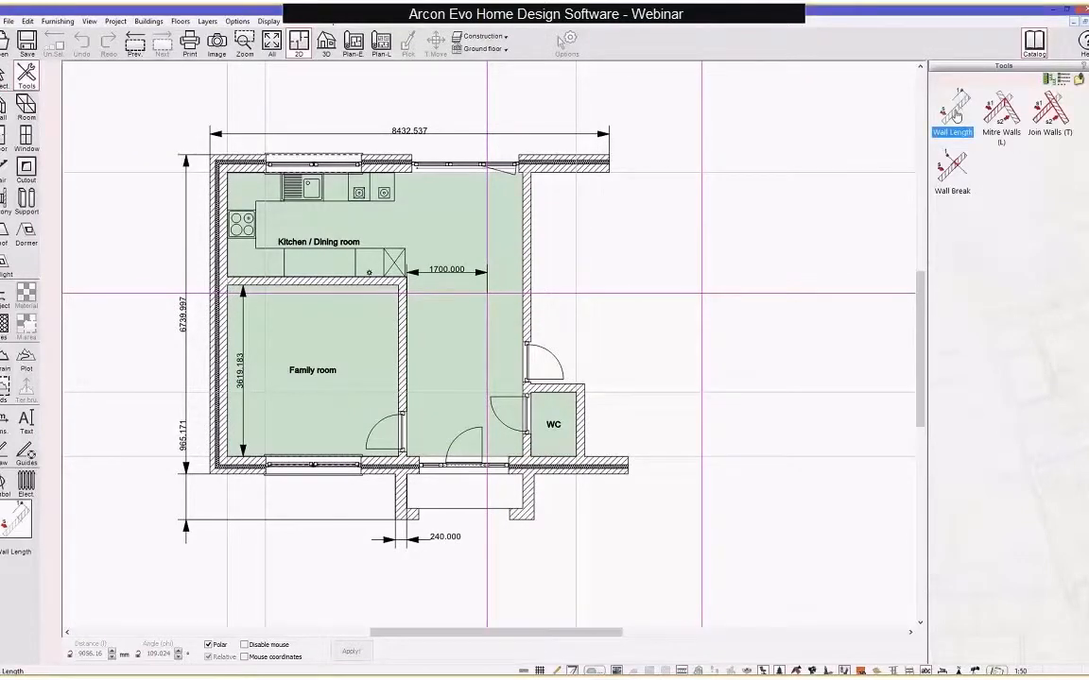
{"action": "left_click", "coordinate": [616, 170]}
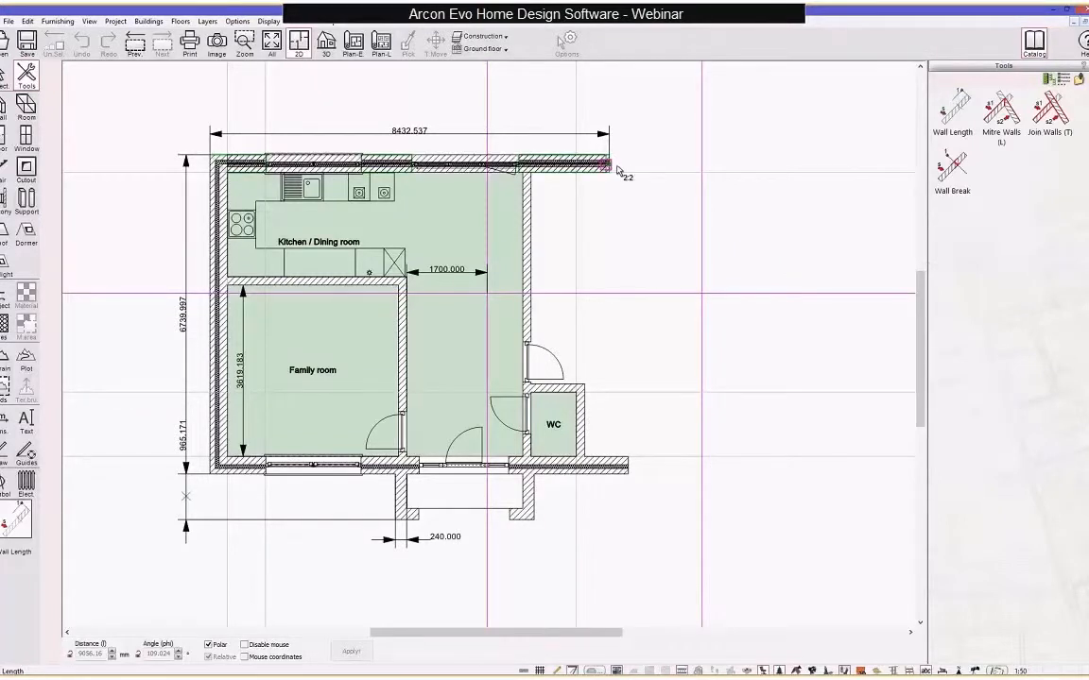
{"action": "left_click", "coordinate": [702, 165]}
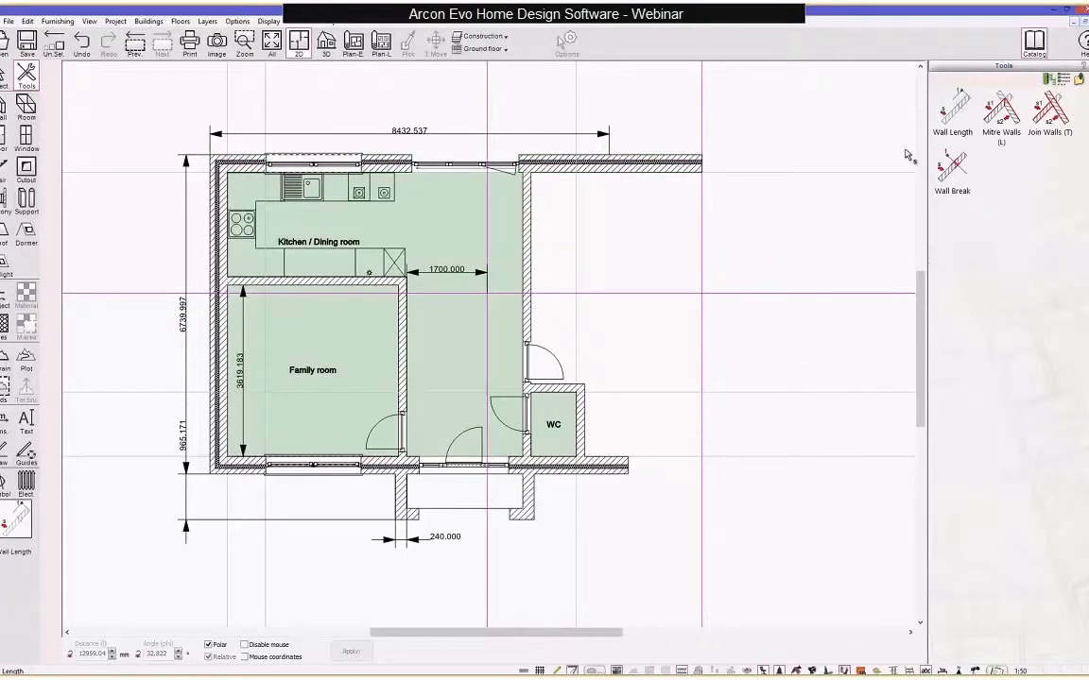
{"action": "left_click", "coordinate": [628, 468]}
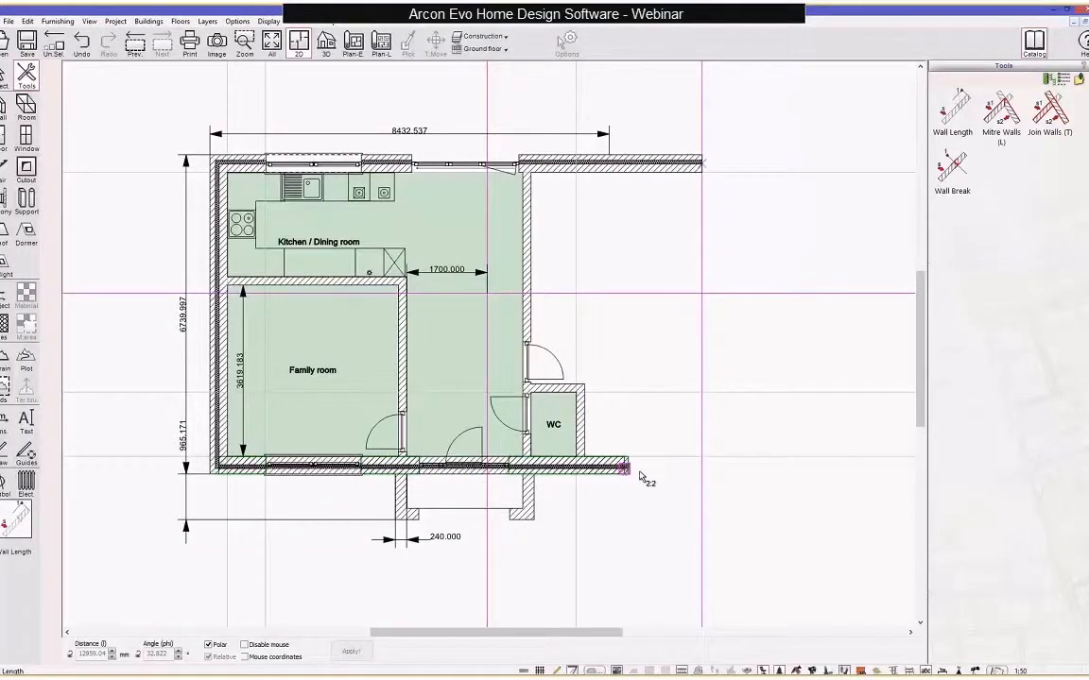
{"action": "left_click", "coordinate": [702, 472]}
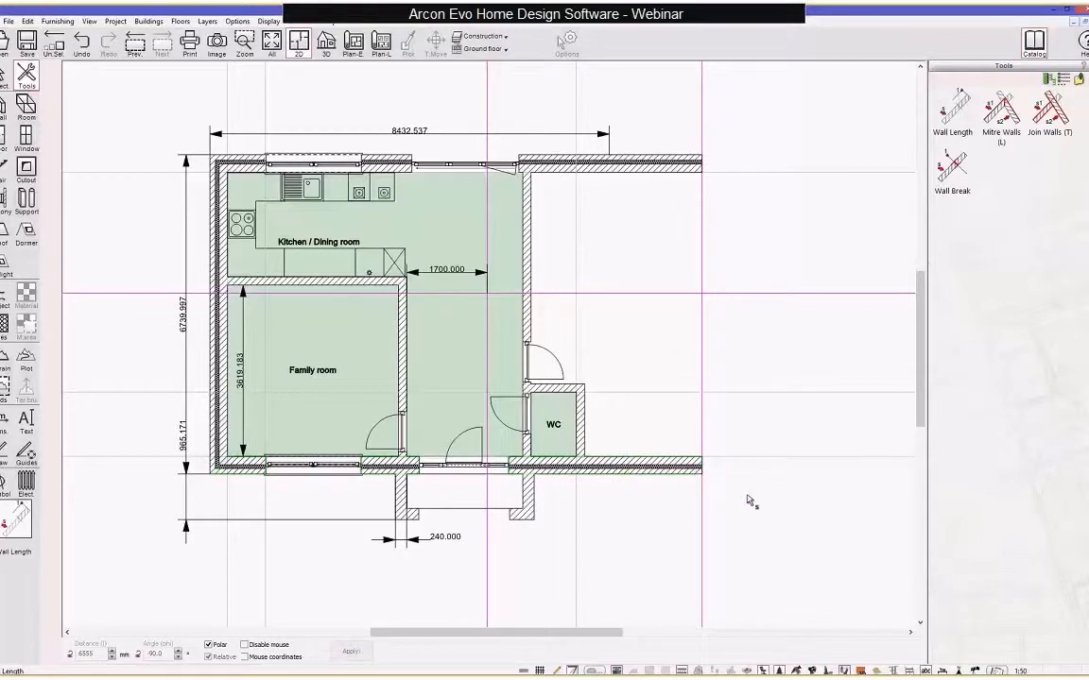
Step: Draw an Exterior1 wall from the own walls catalogue between the inner ends of the extended walls to close the building
{"action": "left_click", "coordinate": [8, 105]}
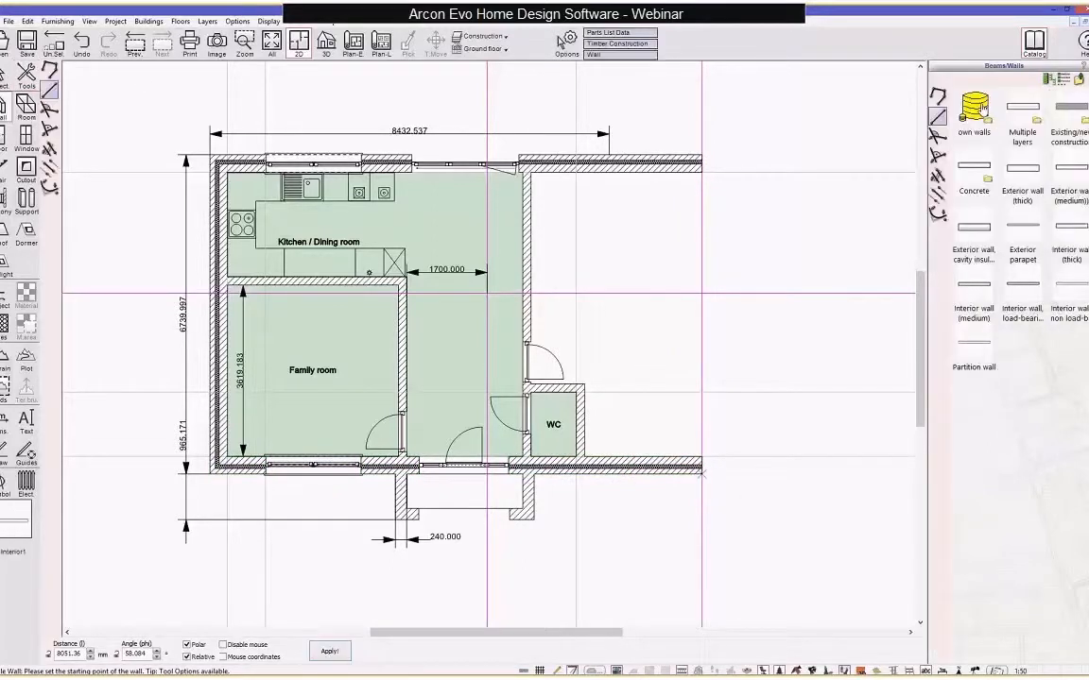
{"action": "left_click", "coordinate": [976, 113]}
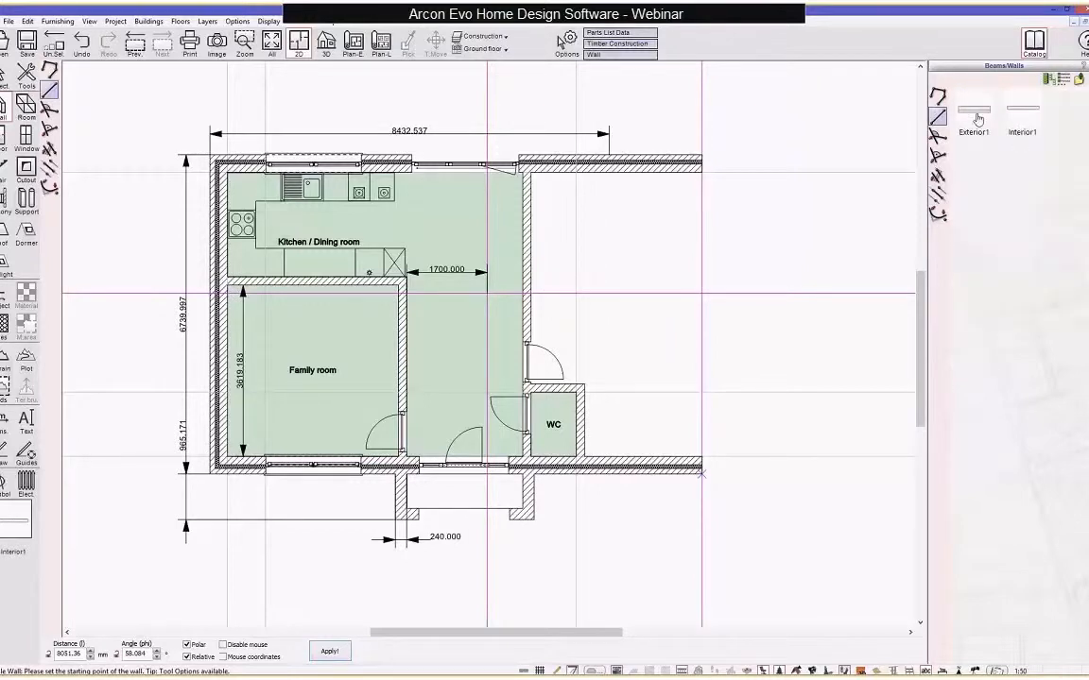
{"action": "left_click", "coordinate": [702, 171]}
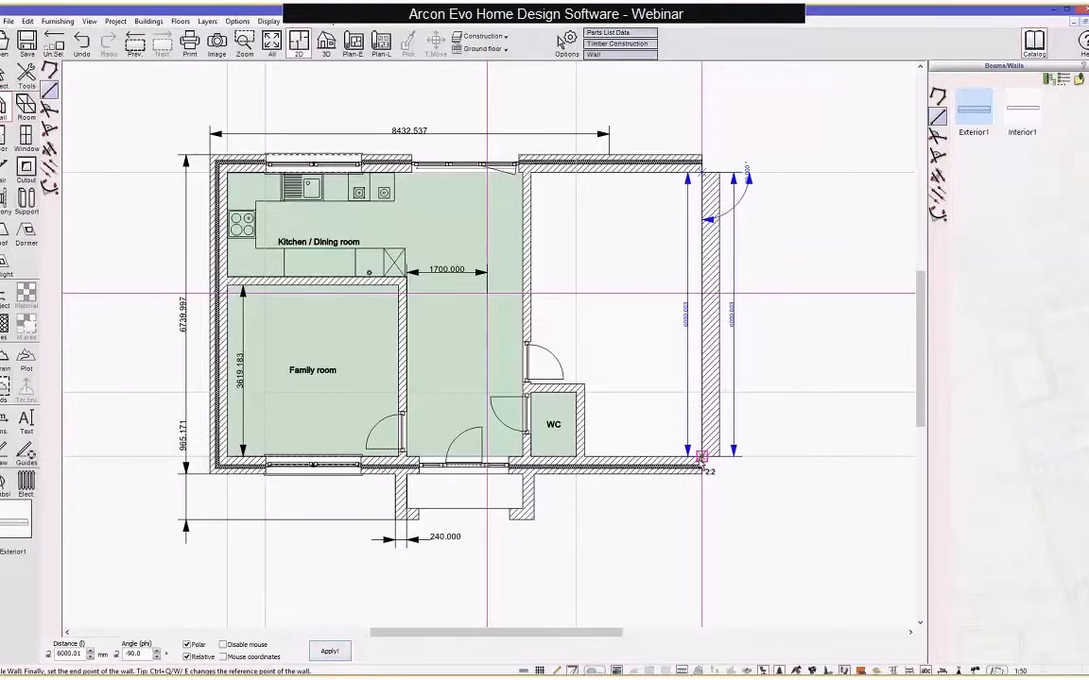
{"action": "left_click", "coordinate": [701, 456]}
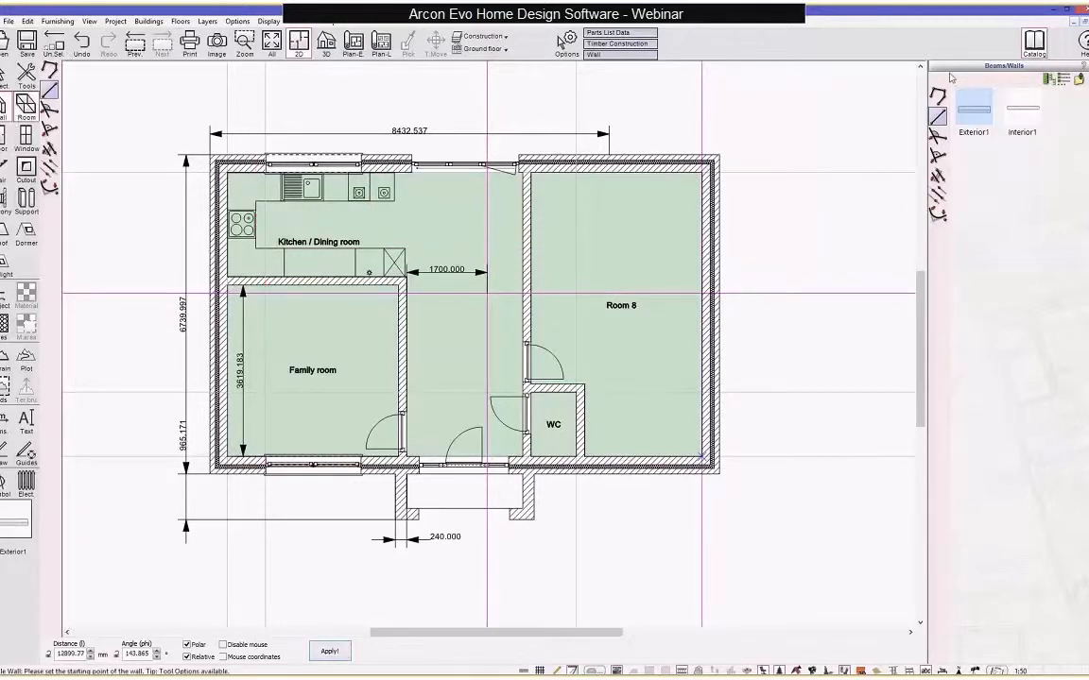
Step: Draw a 1700 mm Interior1 wall along the horizontal guide, starting at the wall between the family room and the hall
{"action": "left_click", "coordinate": [1020, 114]}
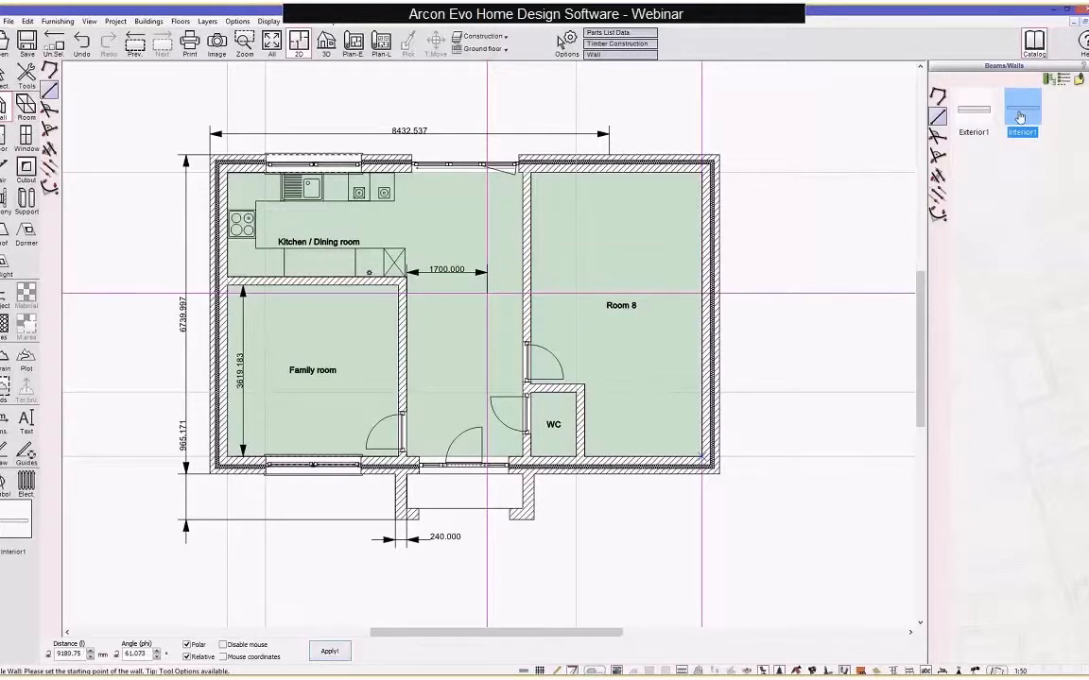
{"action": "left_click", "coordinate": [407, 294]}
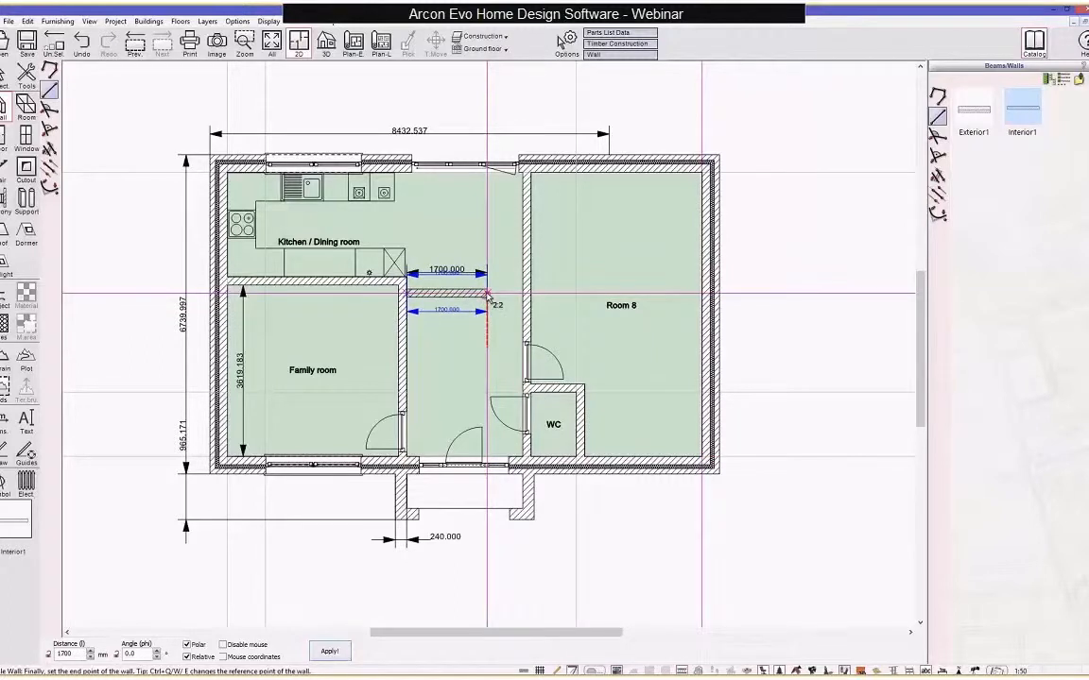
{"action": "type", "text": "1700"}
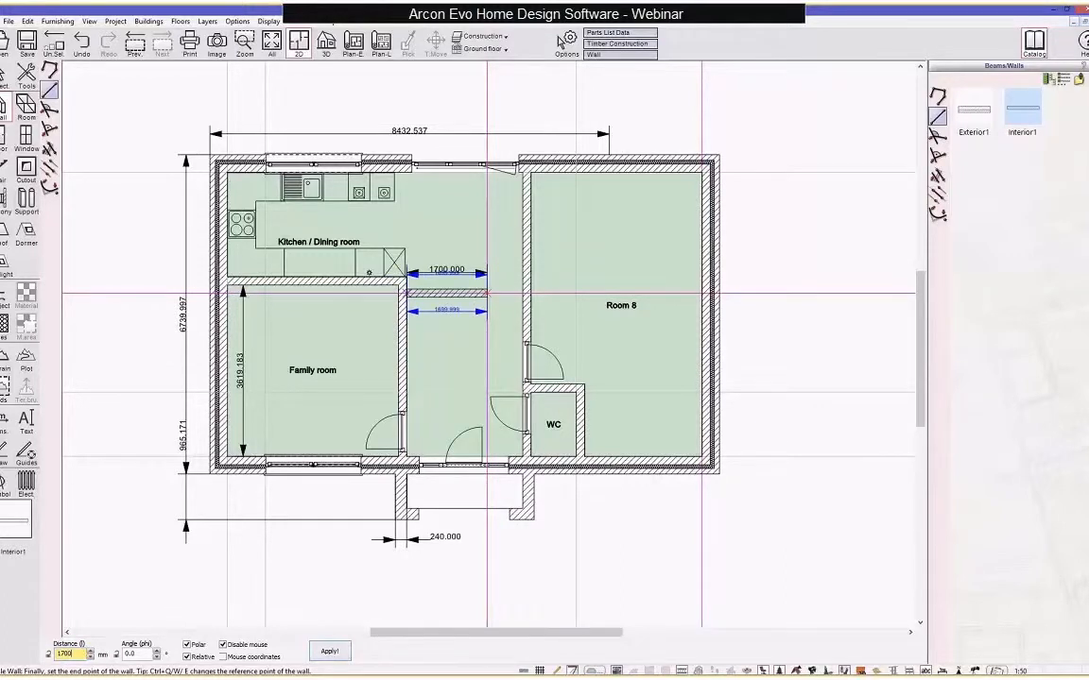
{"action": "key", "text": "Return"}
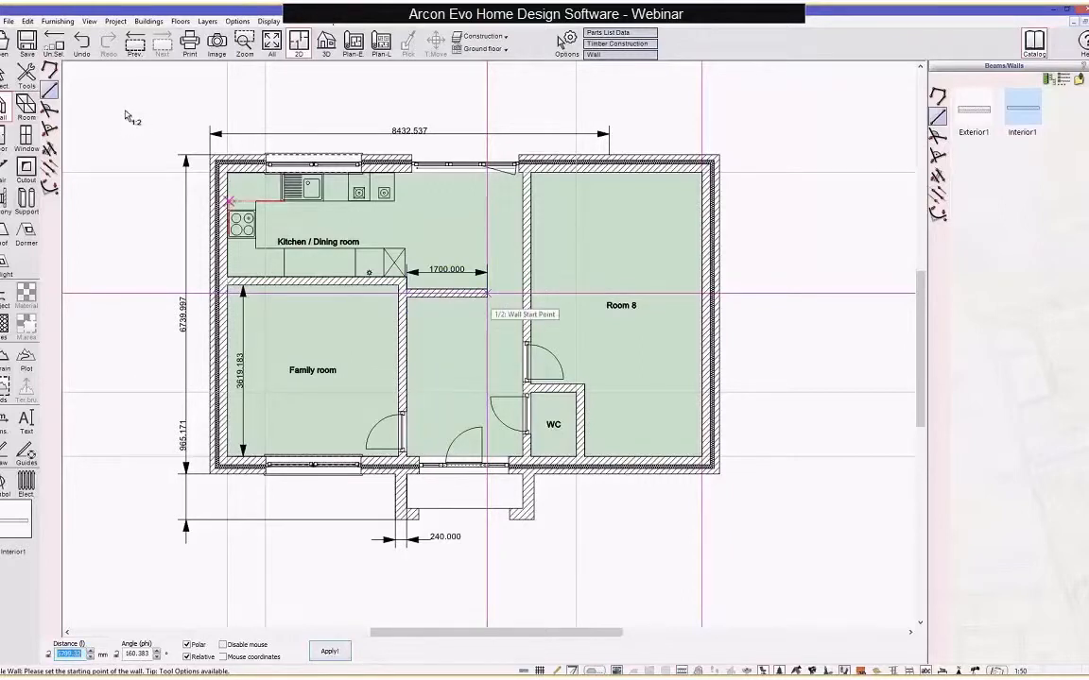
Step: Extend the new interior wall to the hall's opposite wall and move the Kitchen / Dining room label into the space between the worktops
{"action": "left_click", "coordinate": [26, 74]}
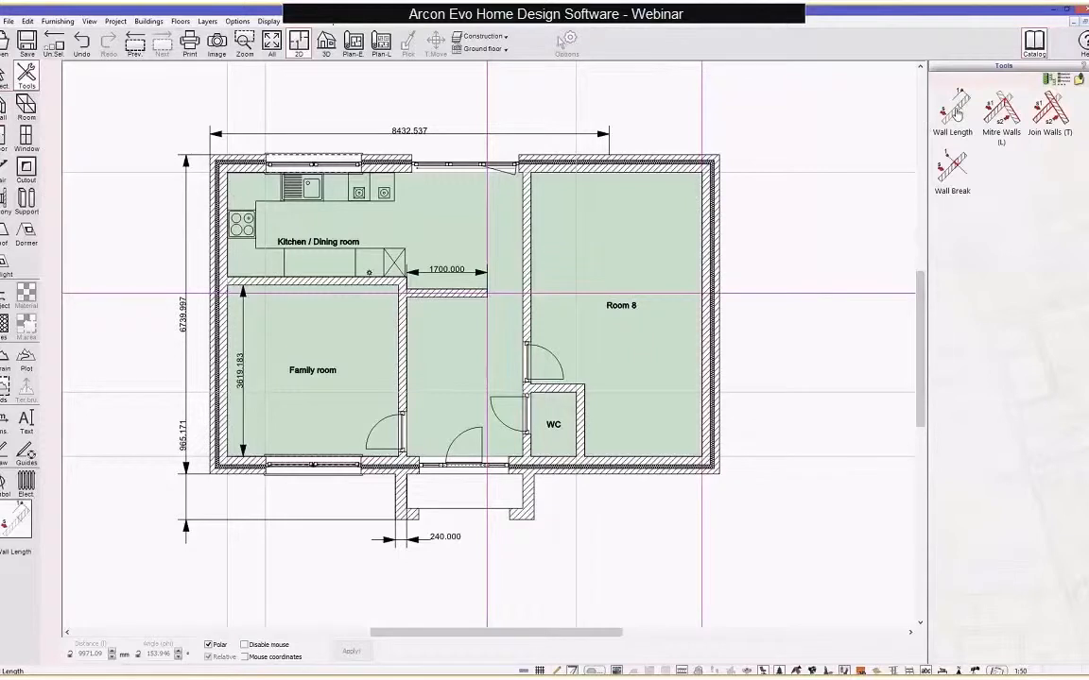
{"action": "left_click", "coordinate": [483, 295]}
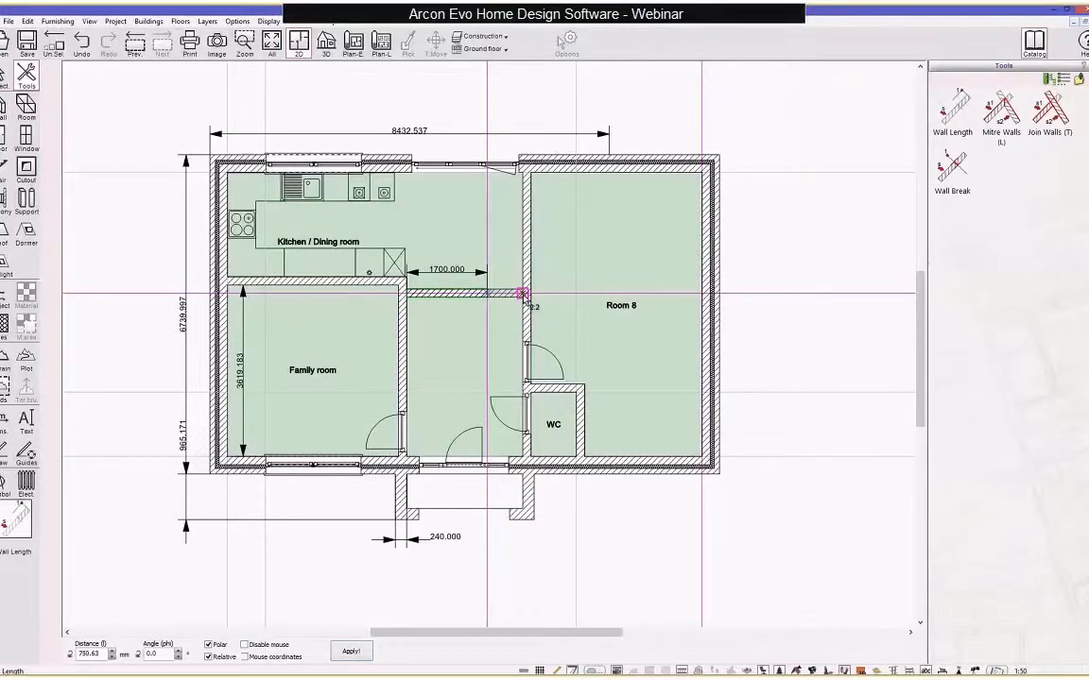
{"action": "left_click", "coordinate": [522, 295]}
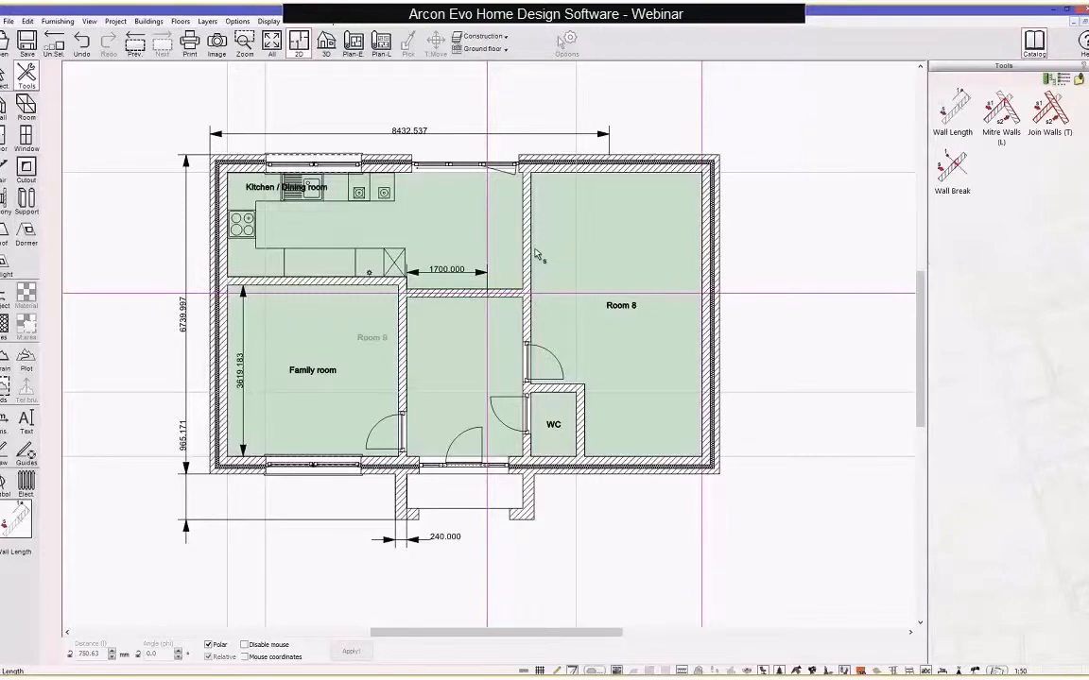
{"action": "key", "text": "Escape"}
{"action": "left_click_drag", "start_coordinate": [257, 187], "coordinate": [297, 222]}
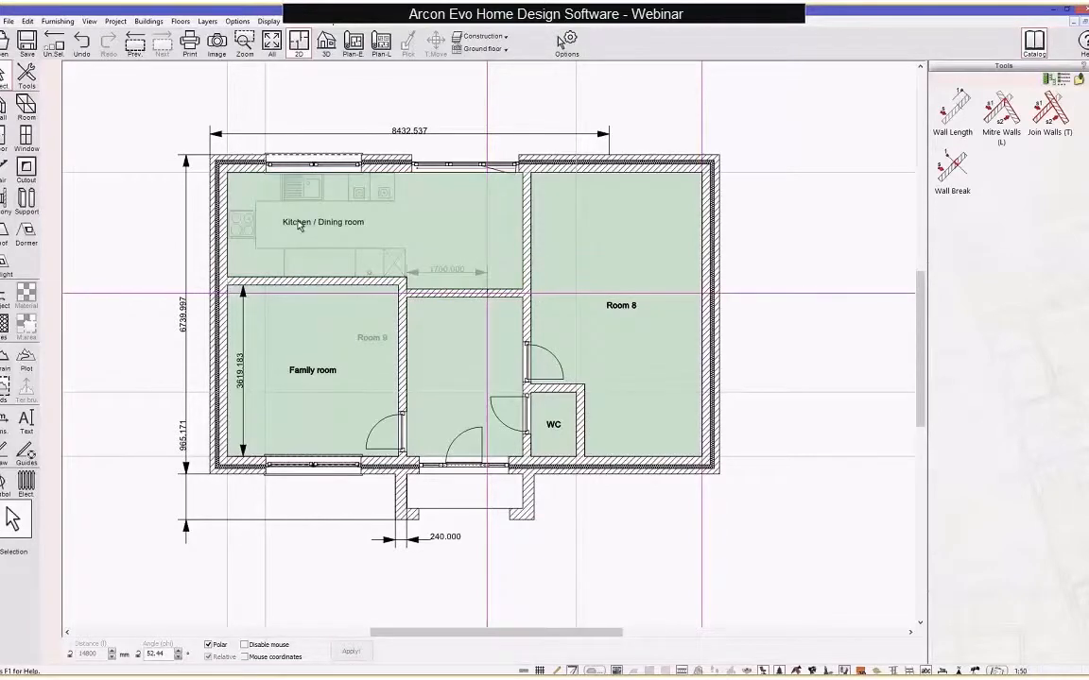
Step: Inspect the enclosed ground floor from the front in 3D and return to the 2D plan
{"action": "left_click", "coordinate": [326, 41]}
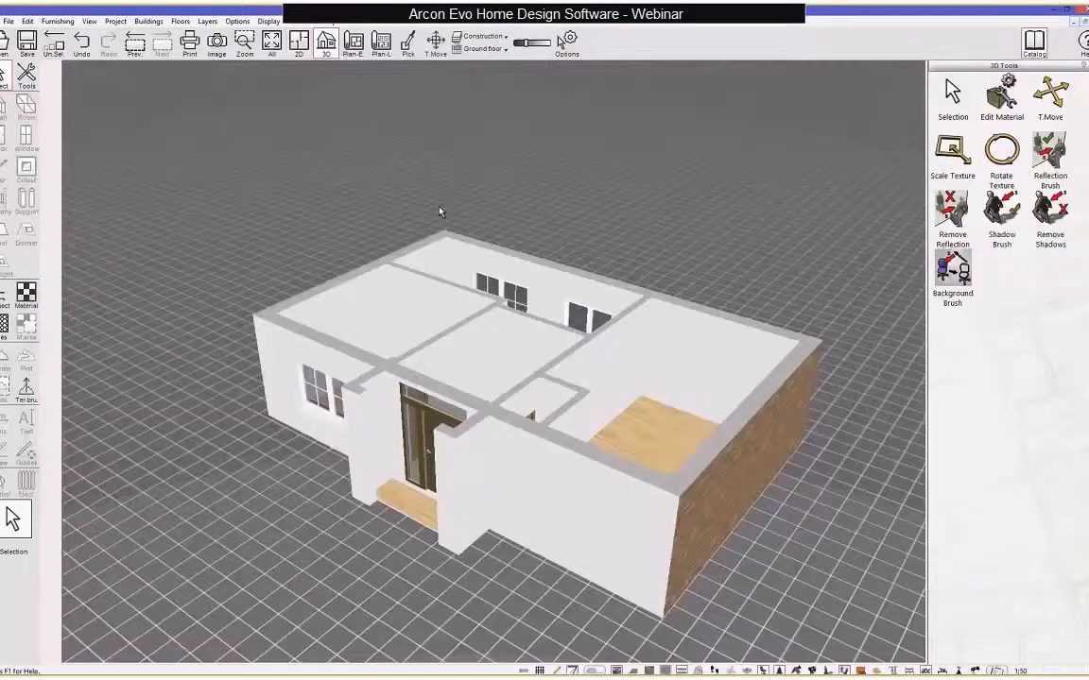
{"action": "left_click_drag", "start_coordinate": [440, 211], "coordinate": [494, 345]}
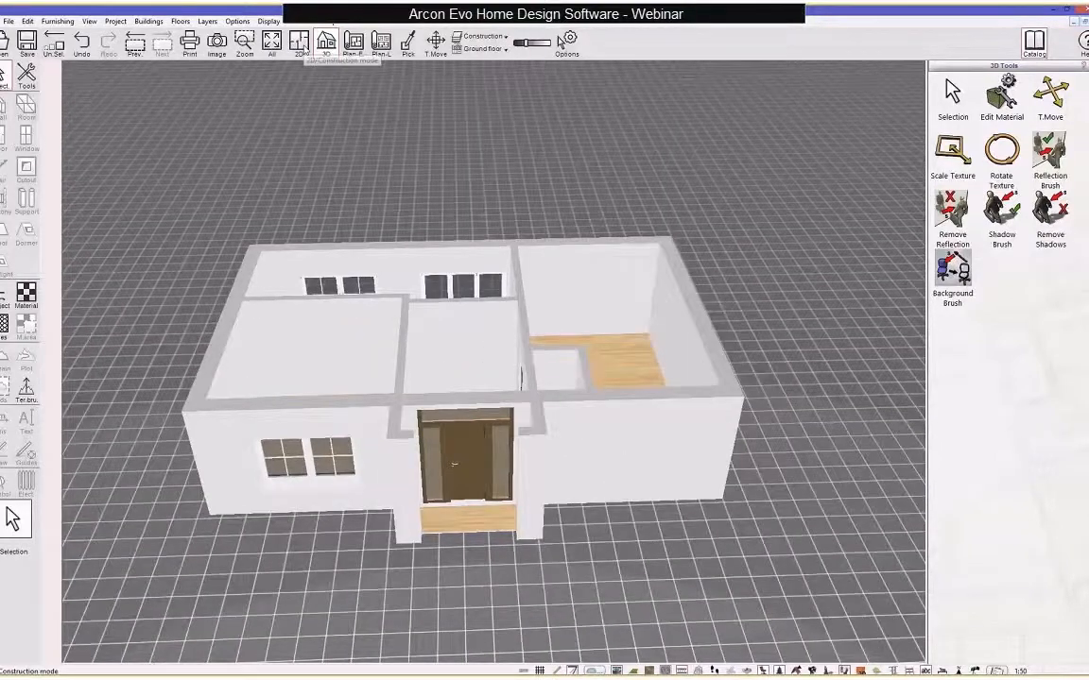
{"action": "left_click", "coordinate": [298, 43]}
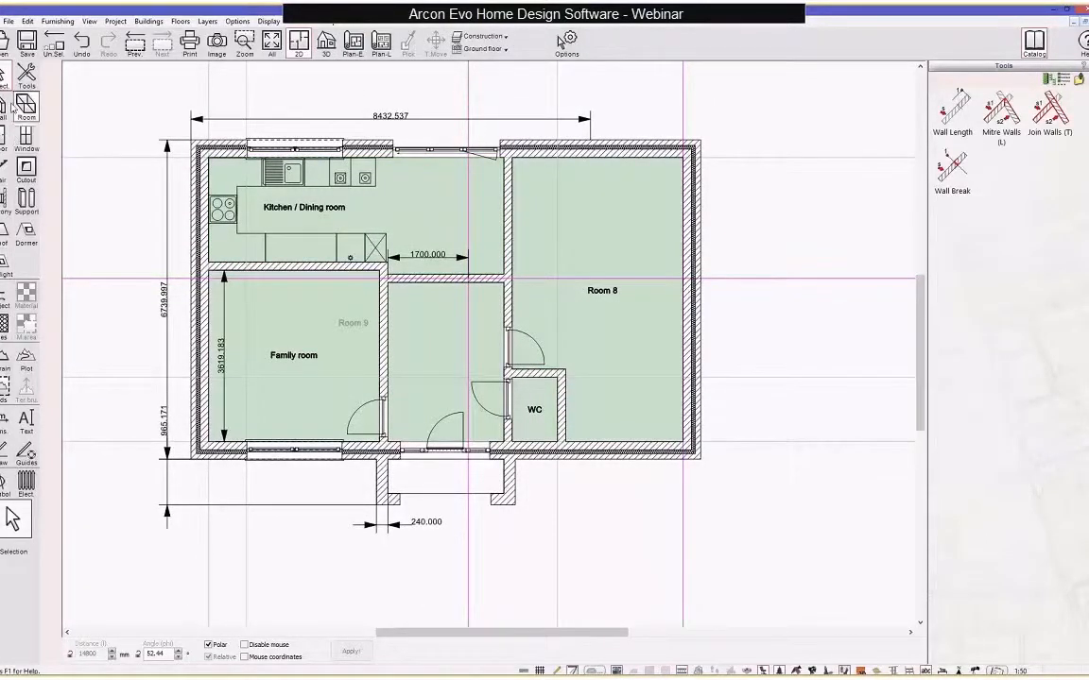
Step: Place a Win1_gf window from the own windows catalogue midway along Room 8's rear exterior wall, opening side set to the outside
{"action": "left_click", "coordinate": [27, 138]}
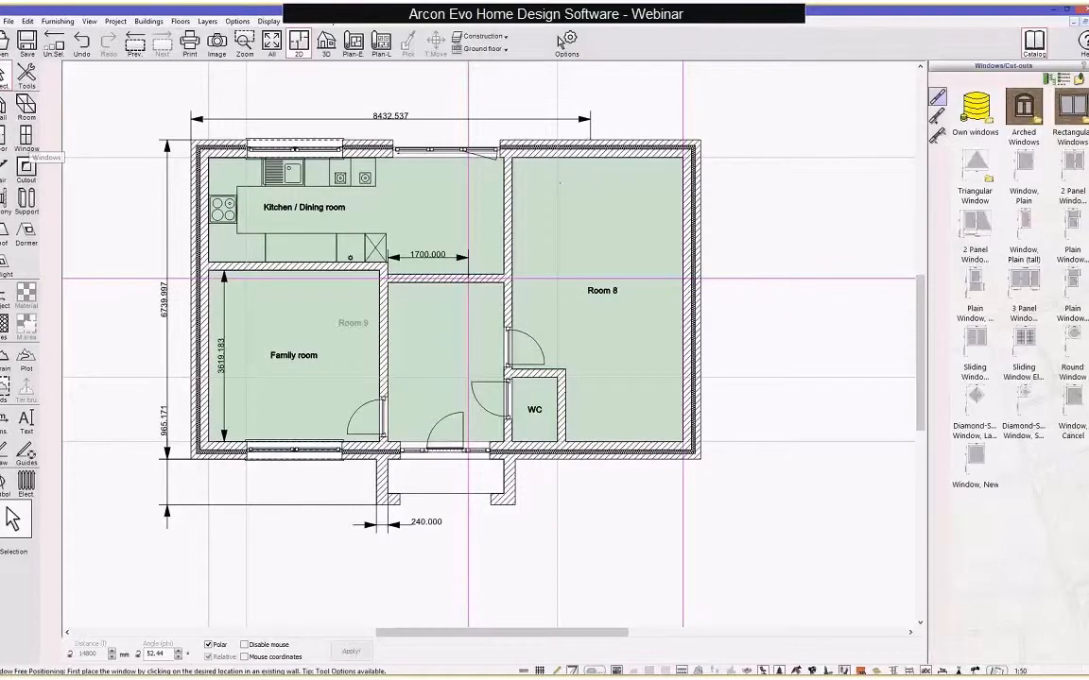
{"action": "double_click", "coordinate": [978, 110]}
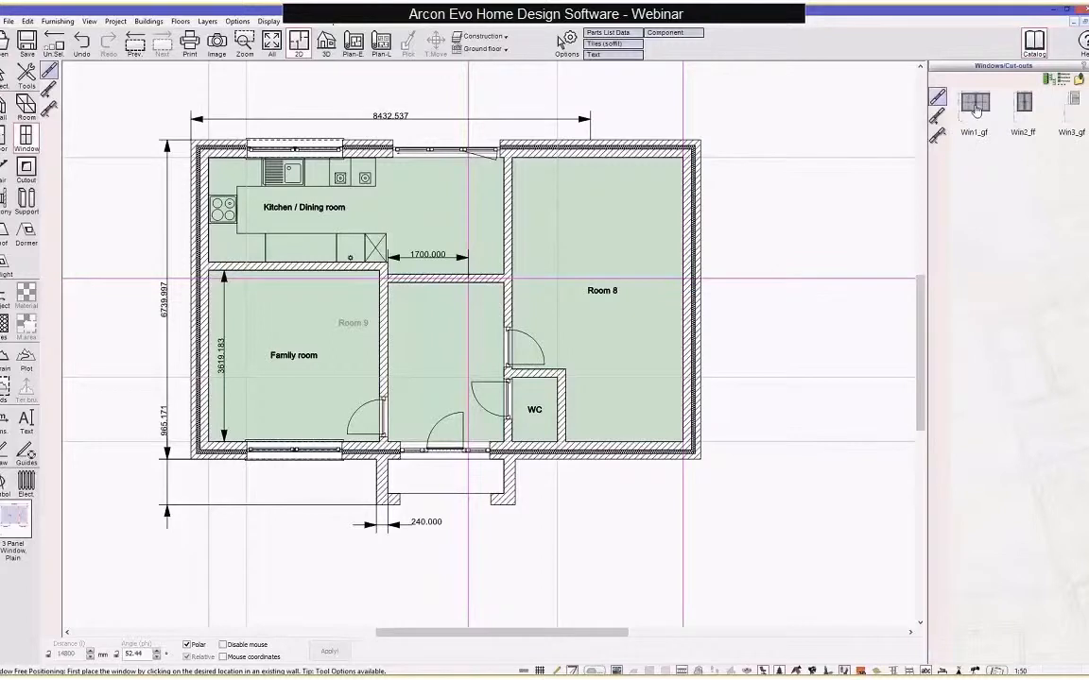
{"action": "left_click", "coordinate": [976, 111]}
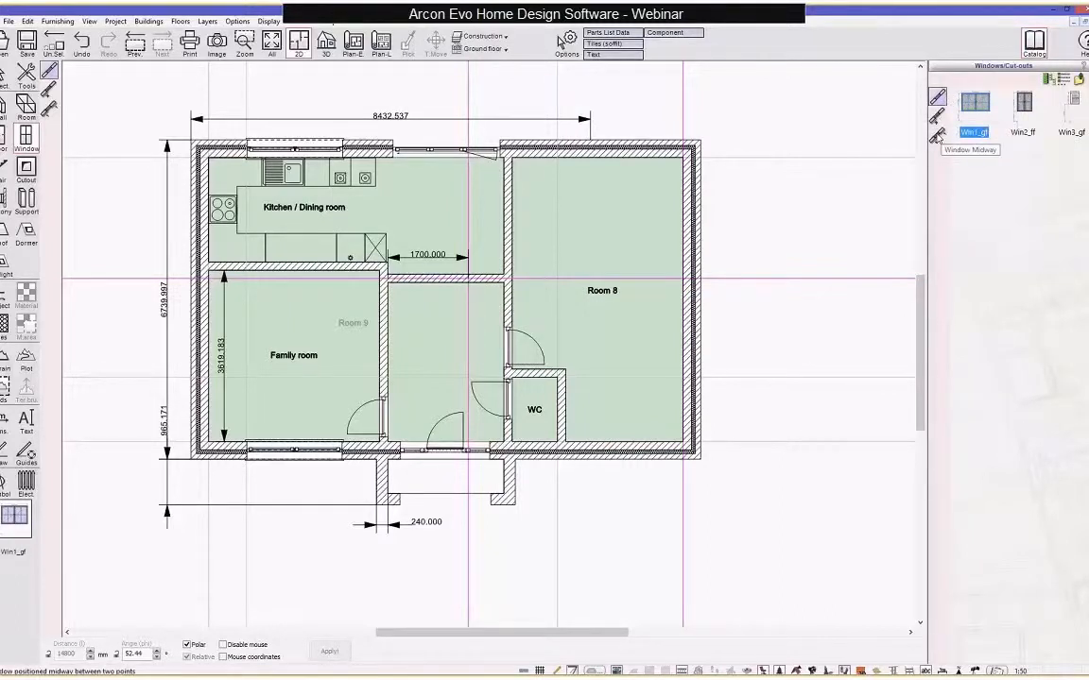
{"action": "left_click", "coordinate": [937, 136]}
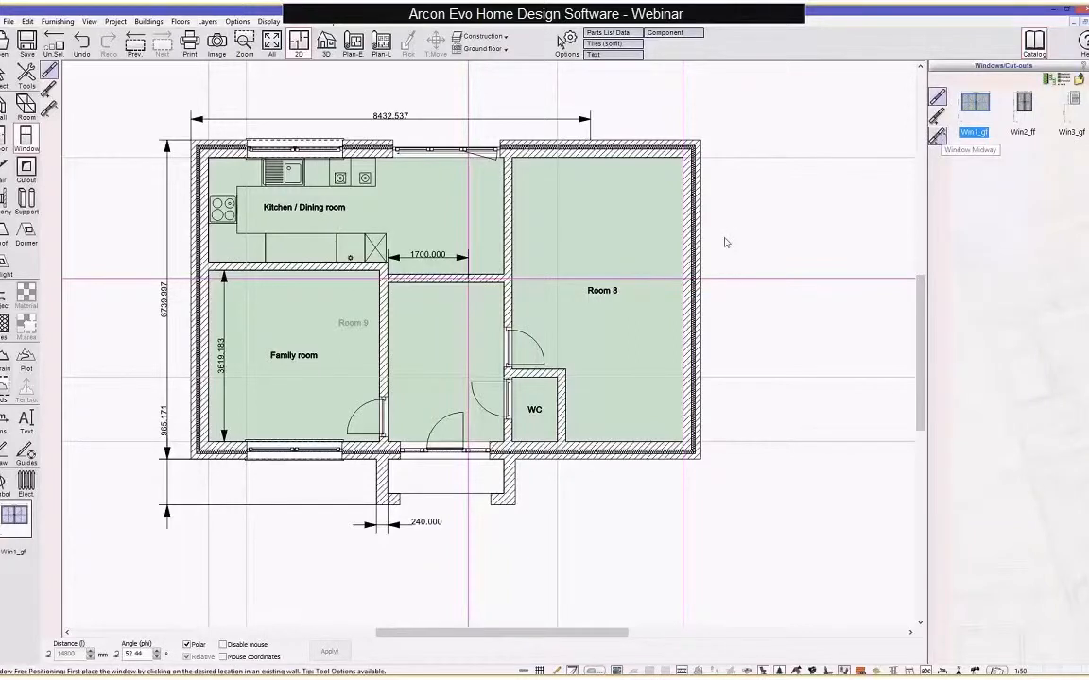
{"action": "left_click", "coordinate": [682, 155]}
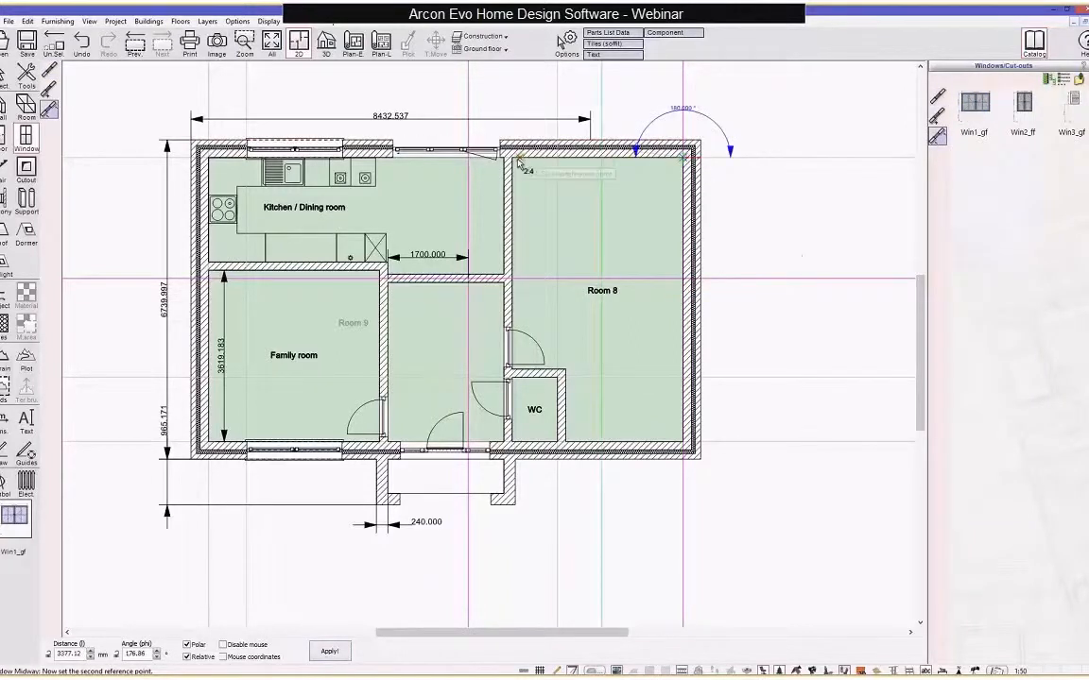
{"action": "left_click", "coordinate": [510, 157]}
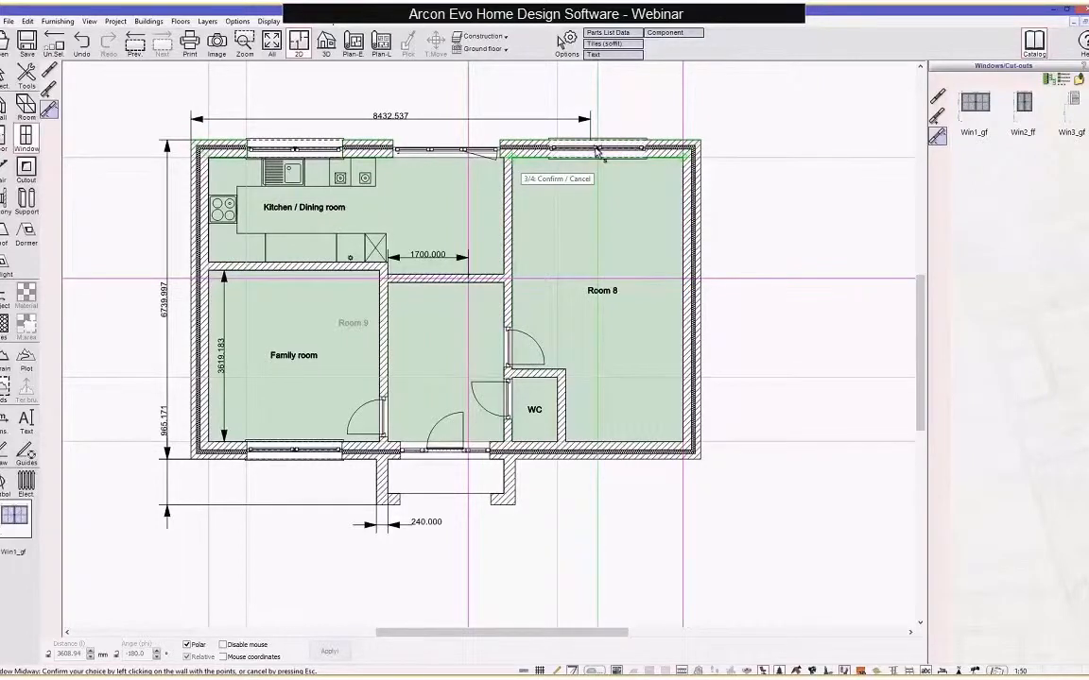
{"action": "left_click", "coordinate": [596, 152]}
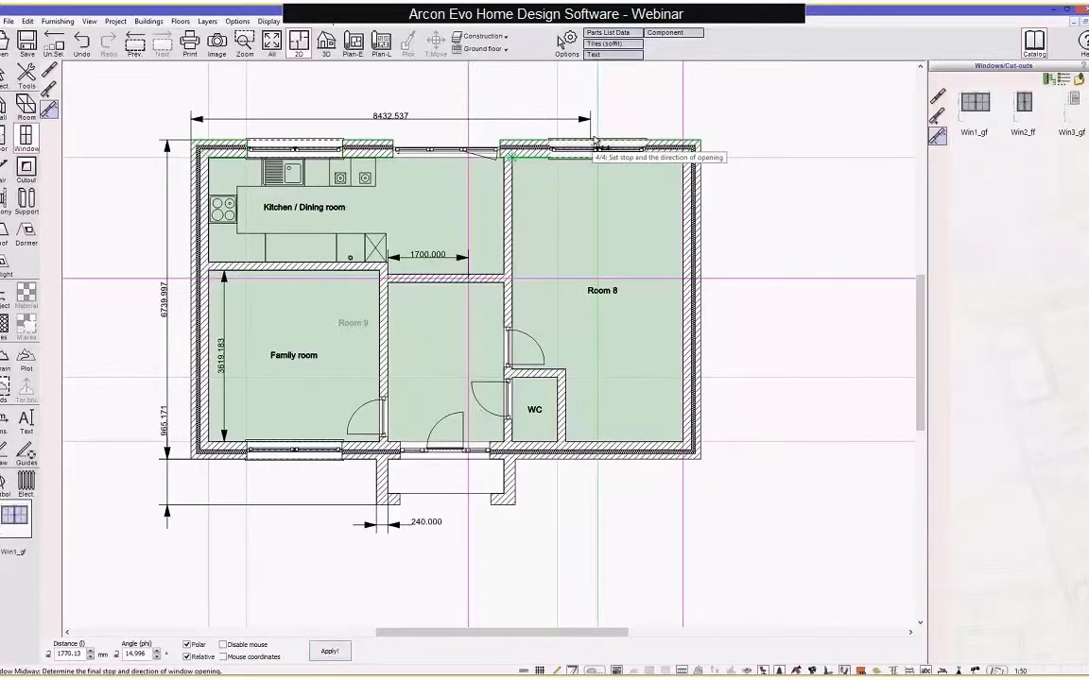
{"action": "left_click", "coordinate": [596, 142]}
{"action": "key", "text": "Escape"}
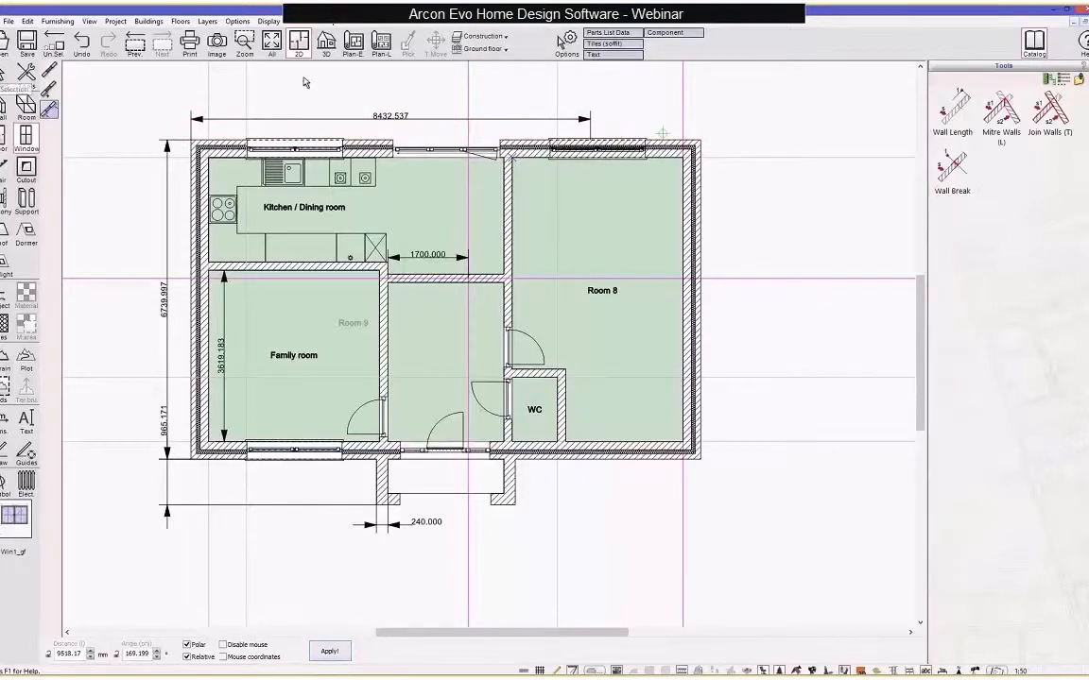
{"action": "middle_click_drag", "start_coordinate": [728, 129], "coordinate": [735, 135]}
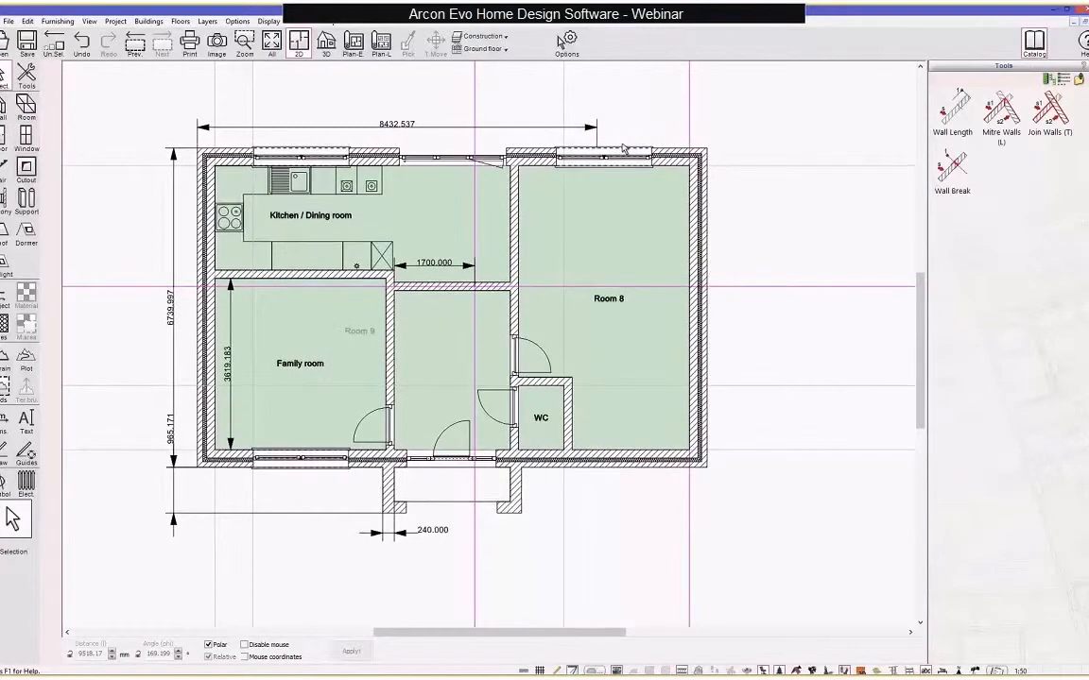
{"action": "scroll", "coordinate": [620, 132], "scroll_direction": "up", "scroll_amount": 3}
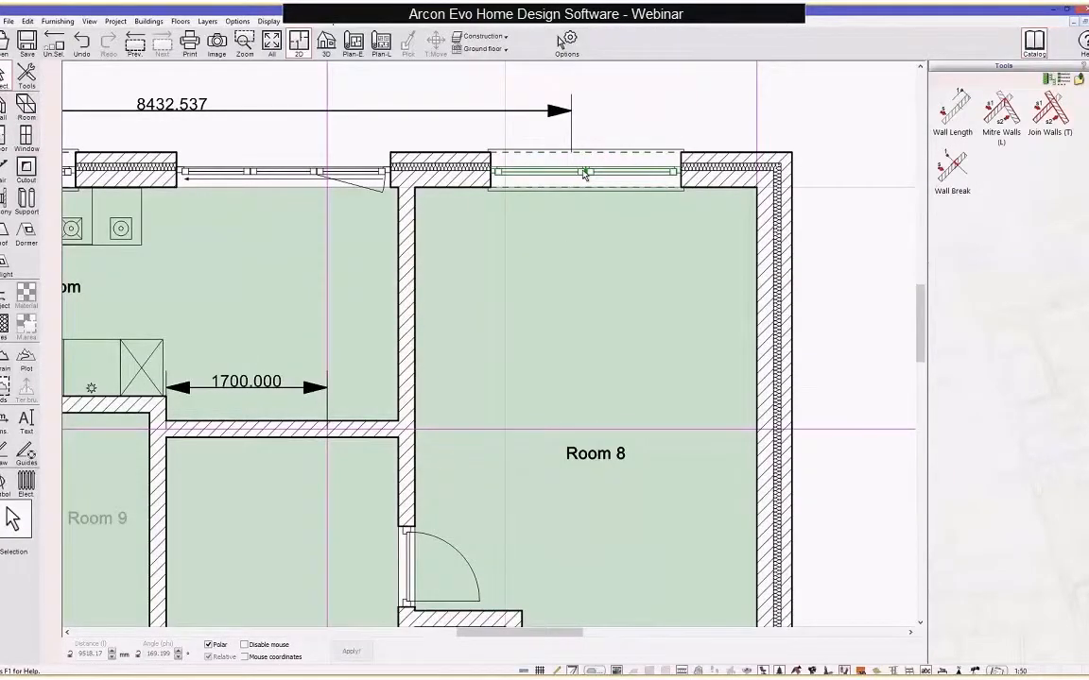
{"action": "scroll", "coordinate": [585, 173], "scroll_direction": "down", "scroll_amount": 3}
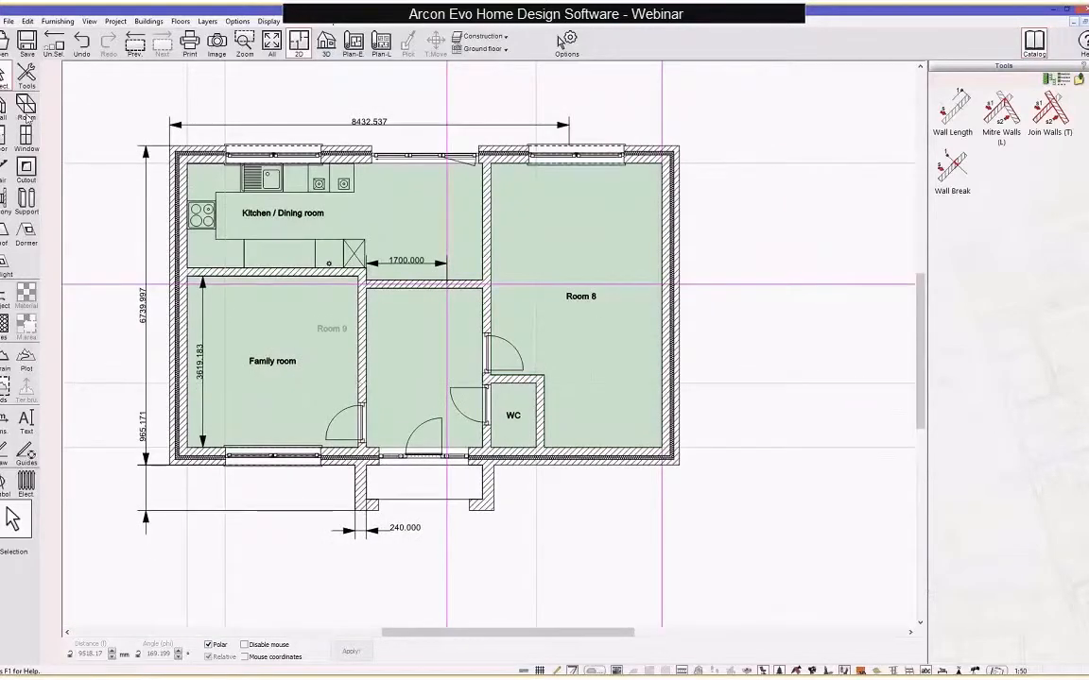
Step: Place a Win1_gf window in Room 8's front exterior wall, midway between the WC partition and the side exterior wall
{"action": "left_click", "coordinate": [25, 138]}
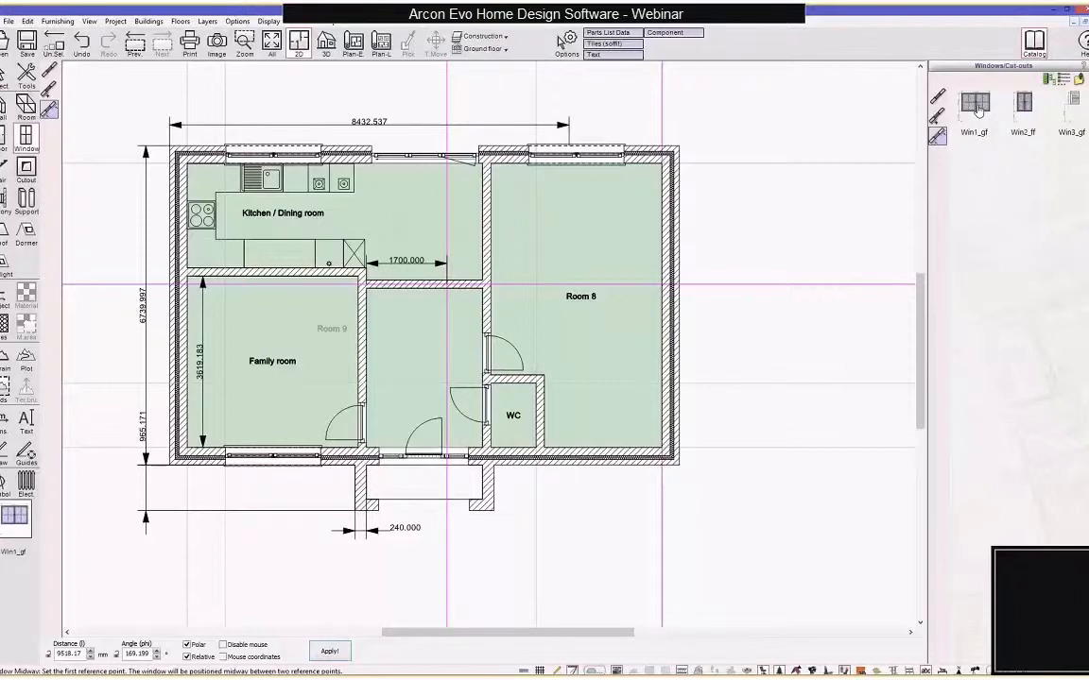
{"action": "left_click", "coordinate": [977, 106]}
{"action": "left_click", "coordinate": [662, 448]}
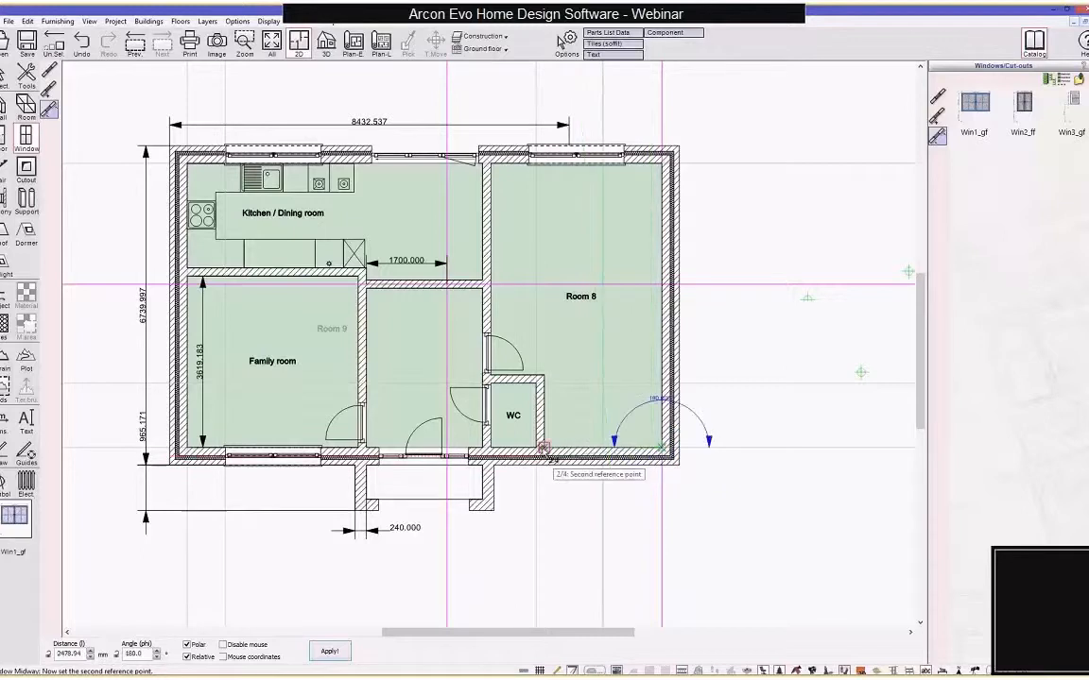
{"action": "left_click", "coordinate": [543, 448]}
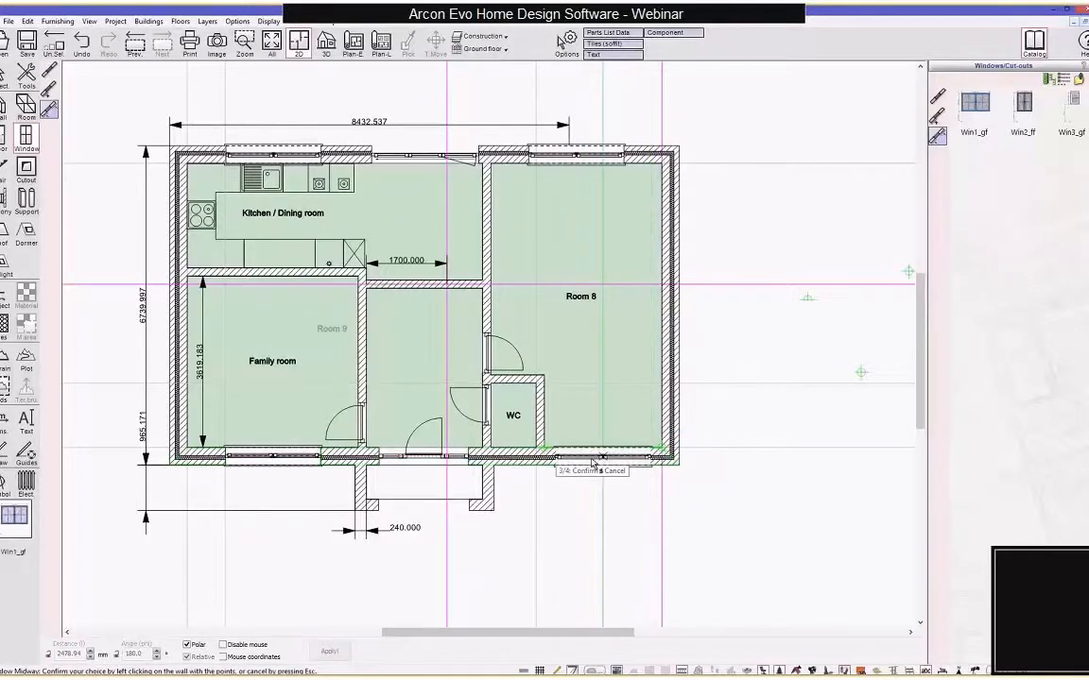
{"action": "left_click", "coordinate": [592, 456]}
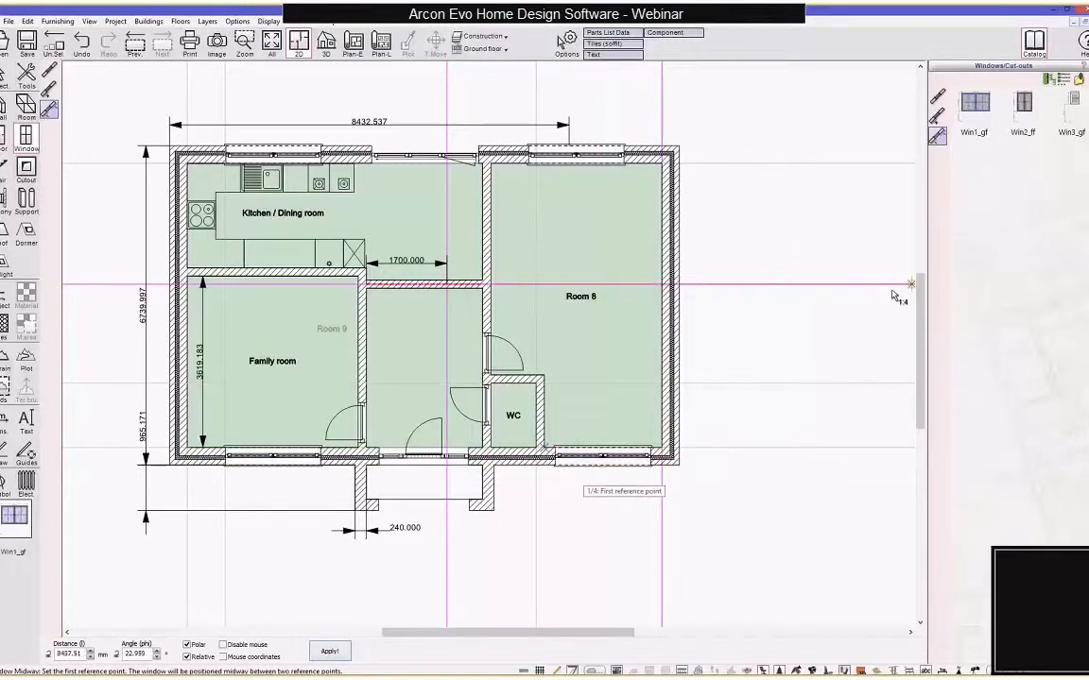
Step: Place a Win3_gf window by free positioning near the middle of the WC's front exterior wall
{"action": "left_click", "coordinate": [1071, 106]}
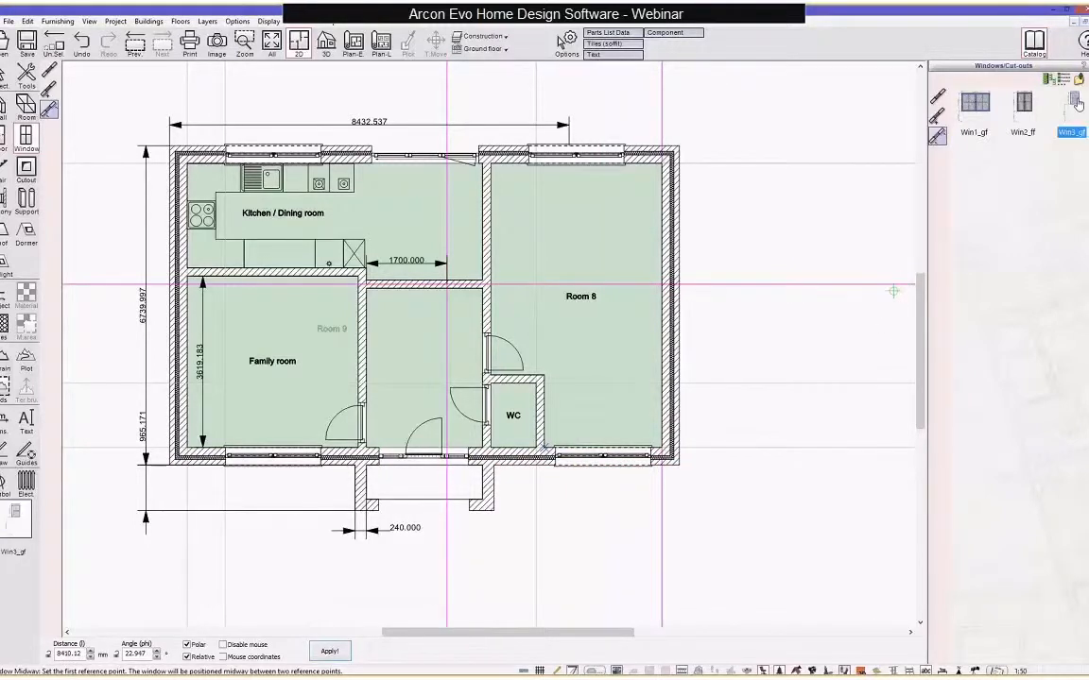
{"action": "left_click", "coordinate": [937, 96]}
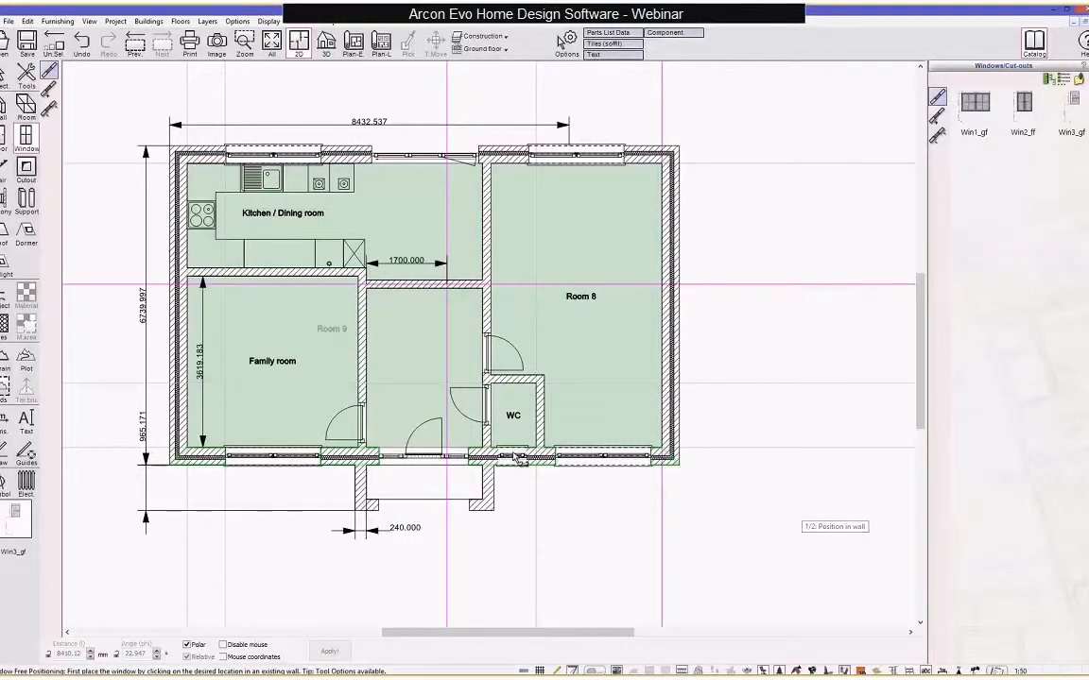
{"action": "left_click", "coordinate": [514, 456]}
{"action": "left_click", "coordinate": [516, 456]}
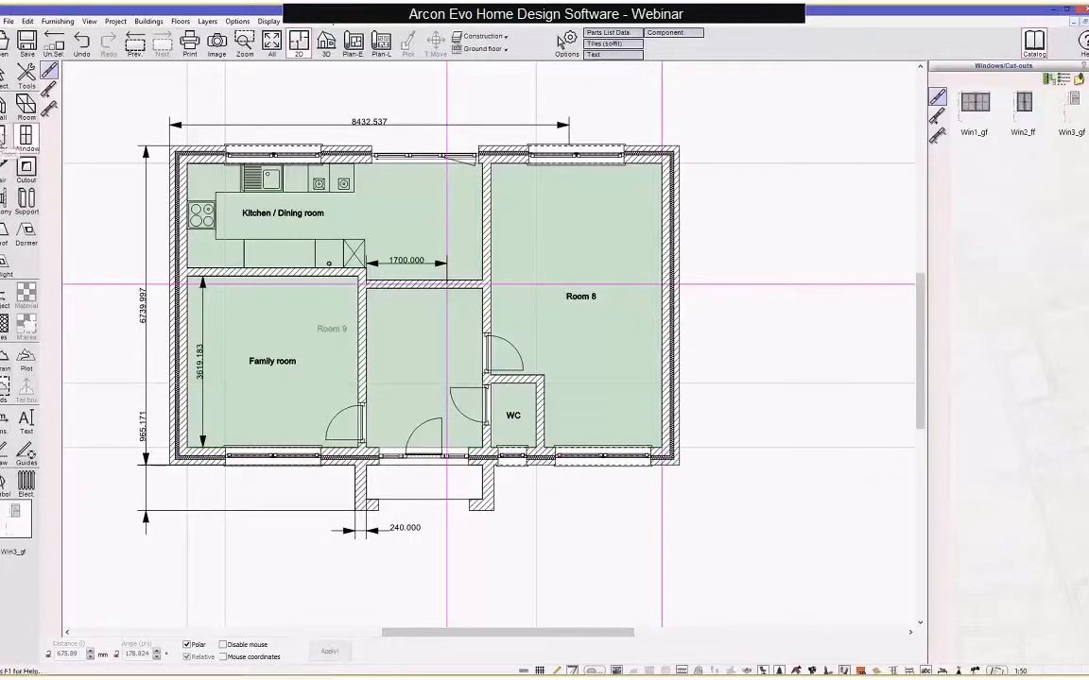
Step: Insert a Door1 from the own doors catalogue near Room 8 in the wall between kitchen and hall, opening into the hall
{"action": "left_click", "coordinate": [5, 138]}
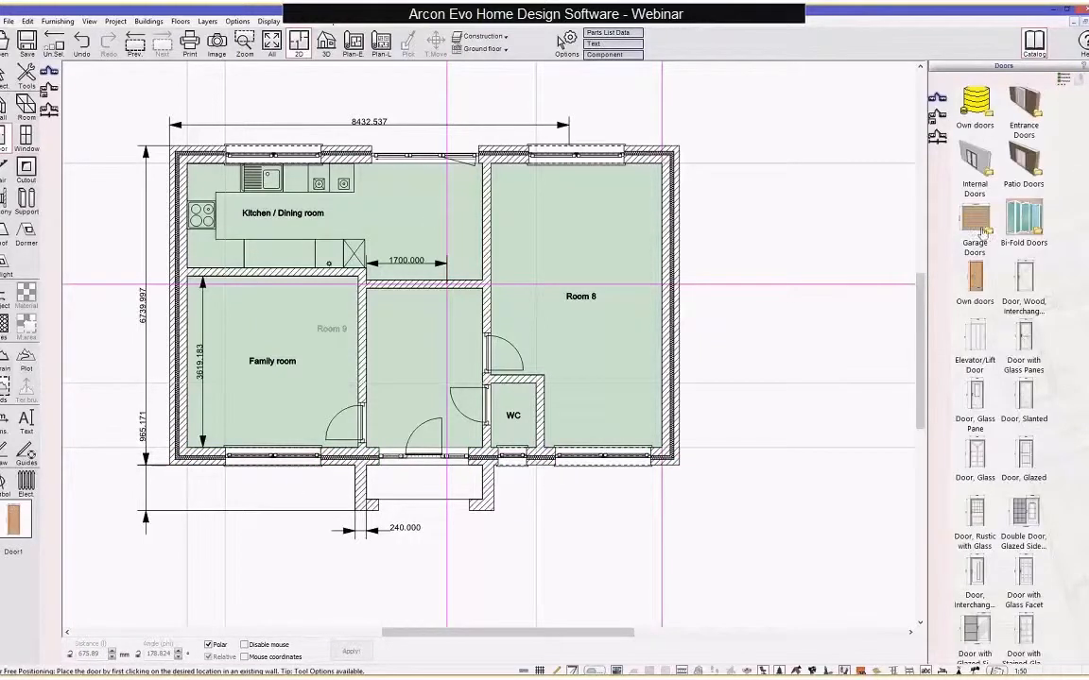
{"action": "double_click", "coordinate": [979, 111]}
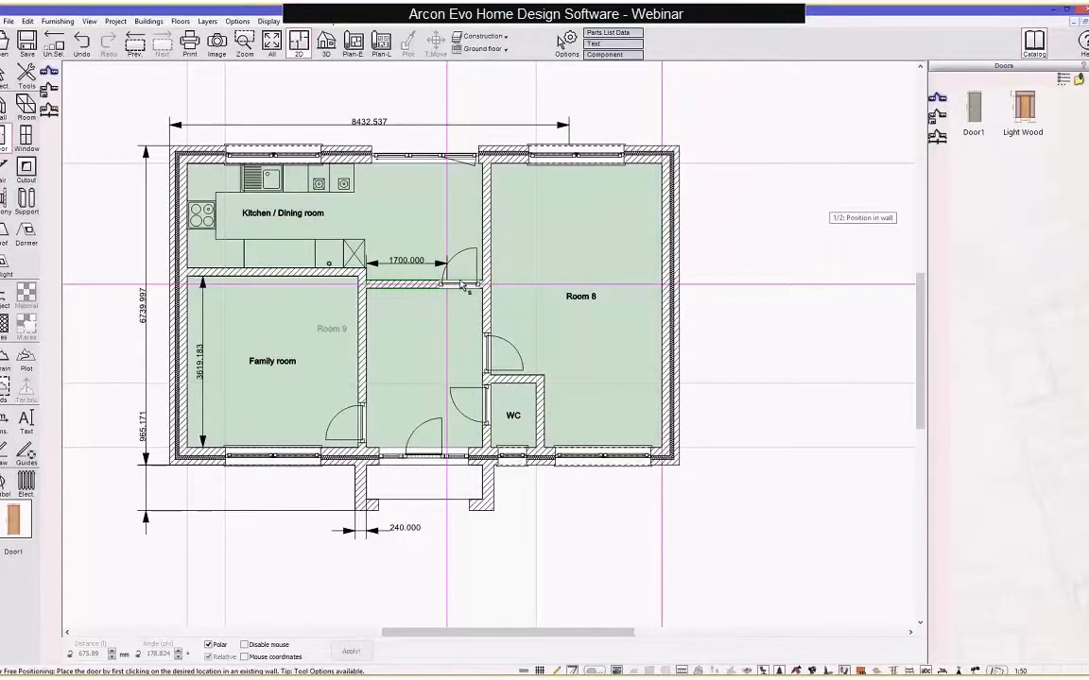
{"action": "left_click", "coordinate": [462, 284]}
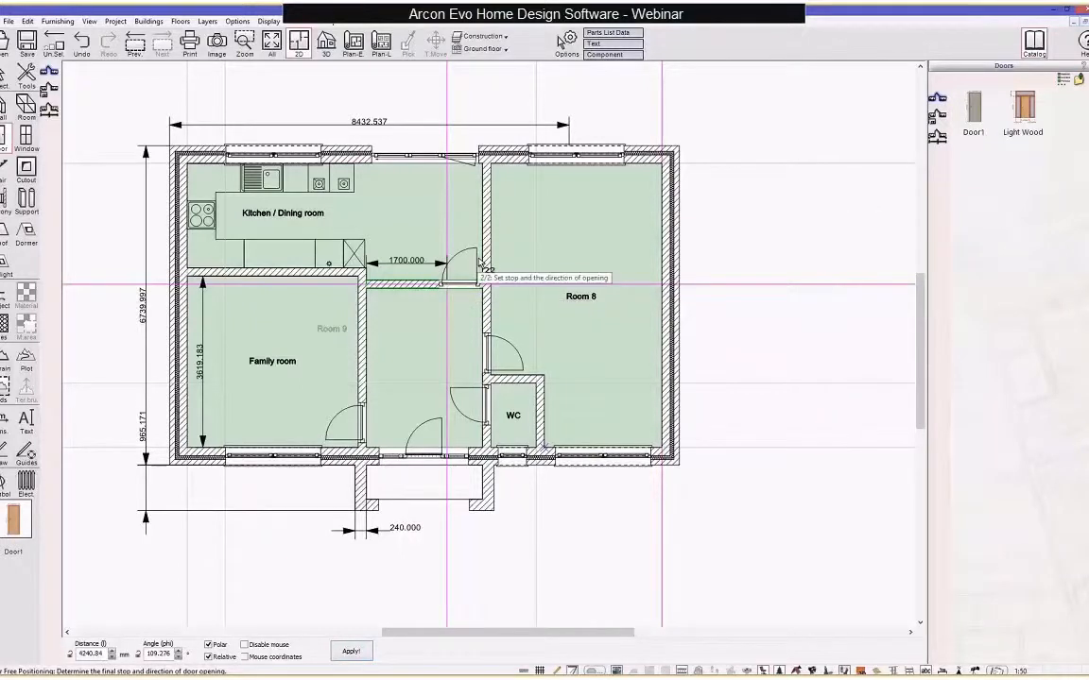
{"action": "left_click", "coordinate": [478, 308]}
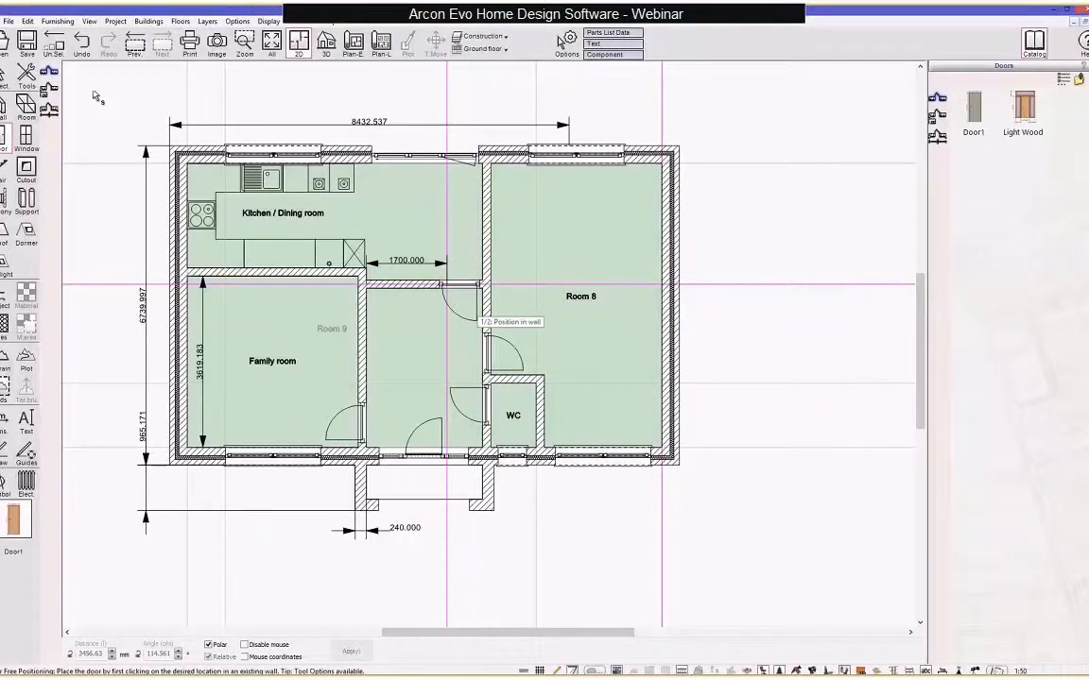
{"action": "key", "text": "Escape"}
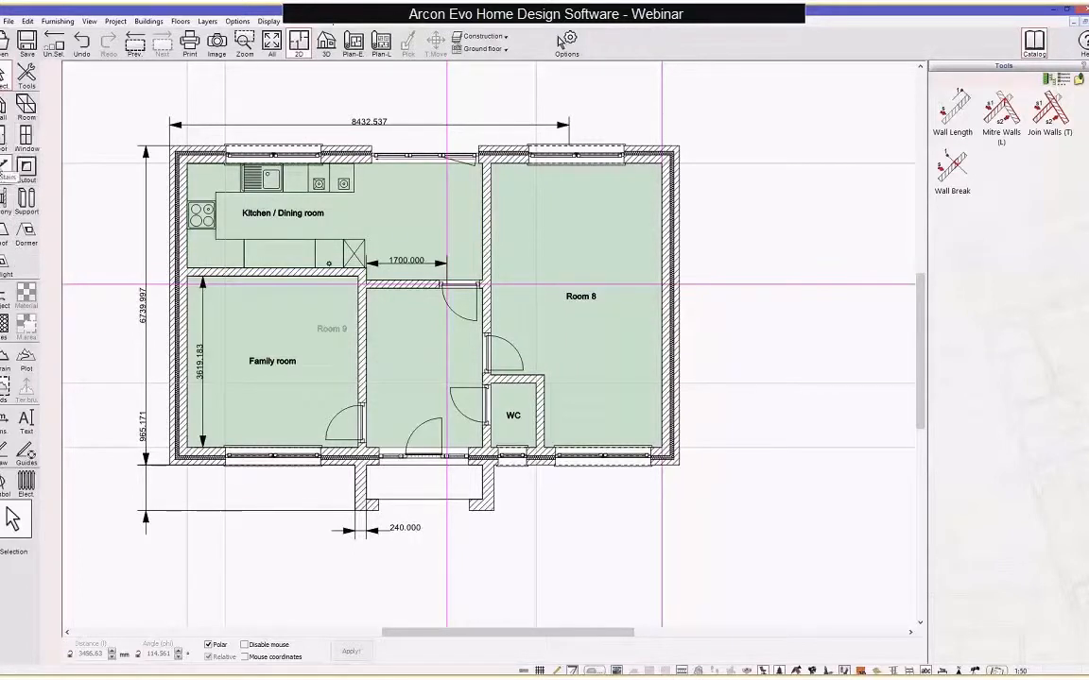
Step: Review the L-shaped quarter-landing staircase settings and place the staircase, about 2300 by 1400 mm, in the hall corner beside the family room
{"action": "left_click", "coordinate": [4, 167]}
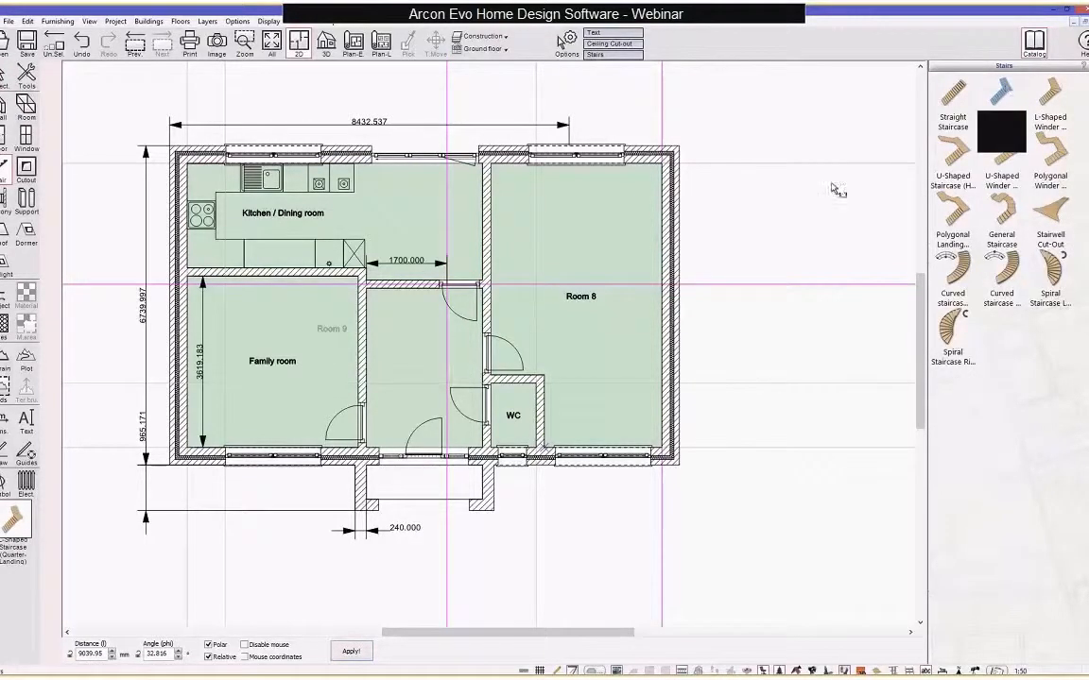
{"action": "left_click", "coordinate": [603, 57]}
{"action": "left_click_drag", "start_coordinate": [489, 68], "coordinate": [570, 83]}
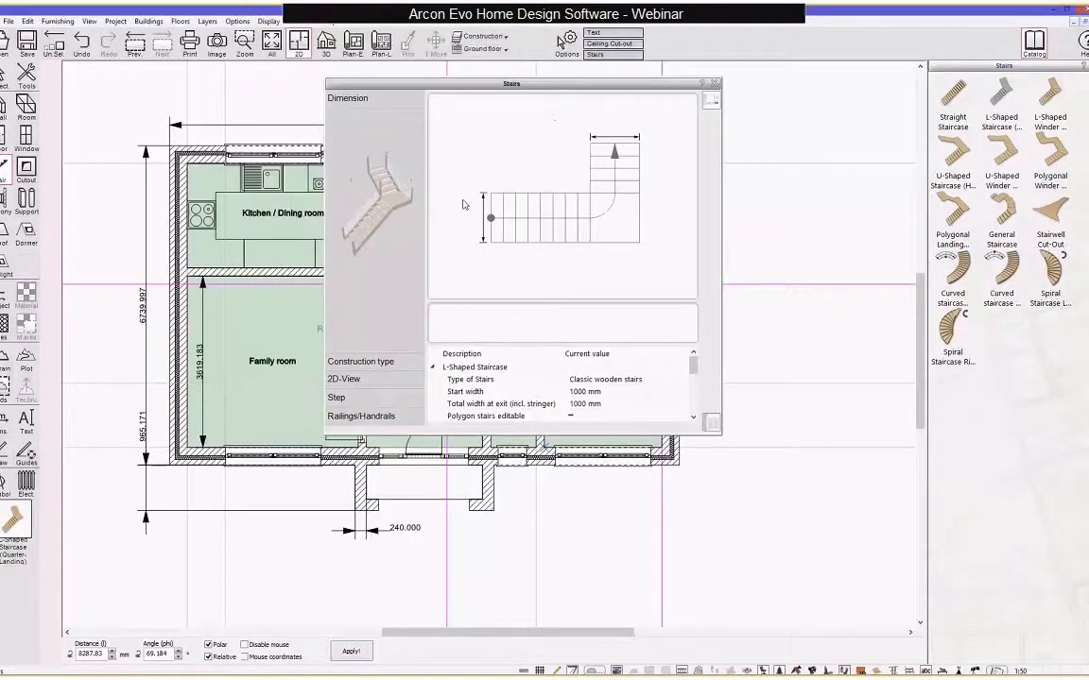
{"action": "left_click", "coordinate": [374, 362]}
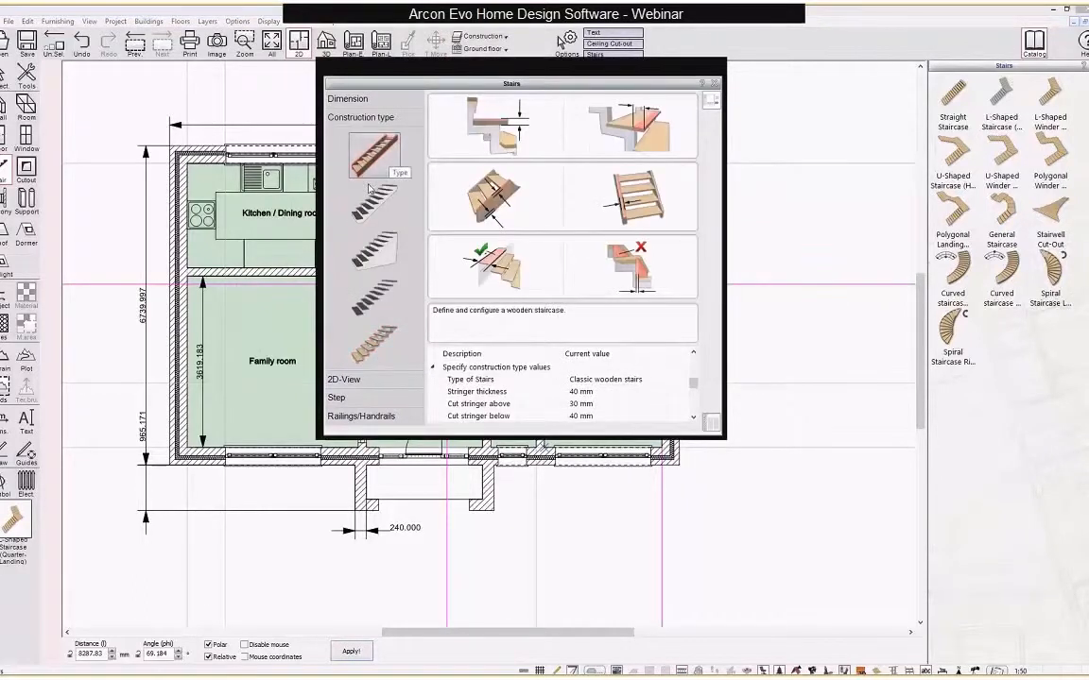
{"action": "left_click", "coordinate": [344, 379]}
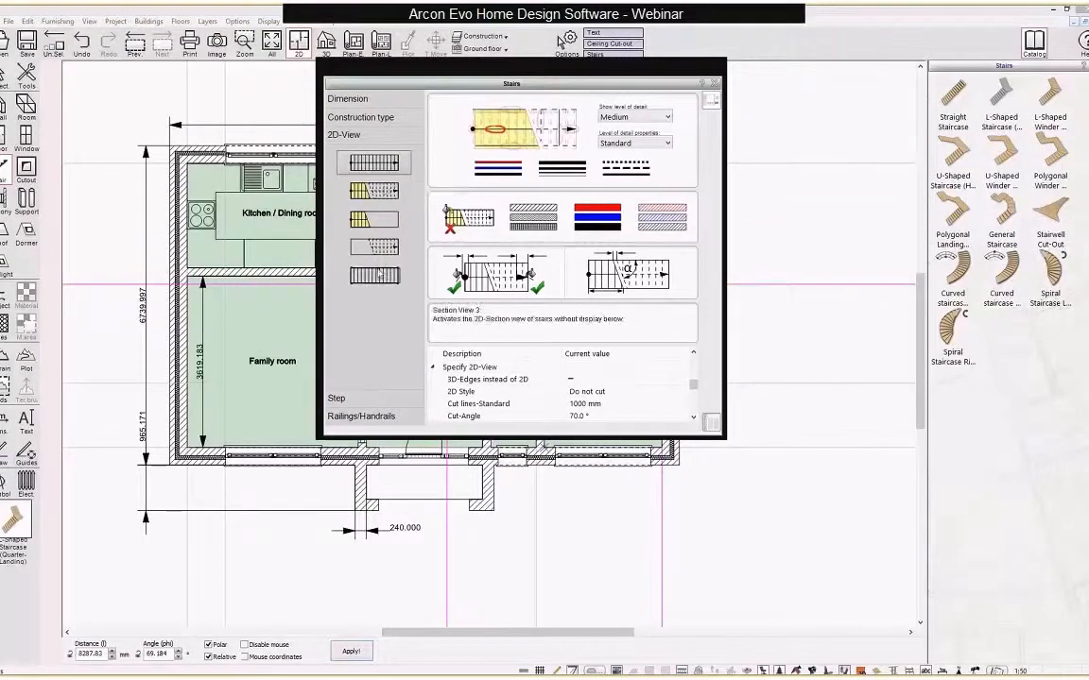
{"action": "left_click", "coordinate": [337, 398]}
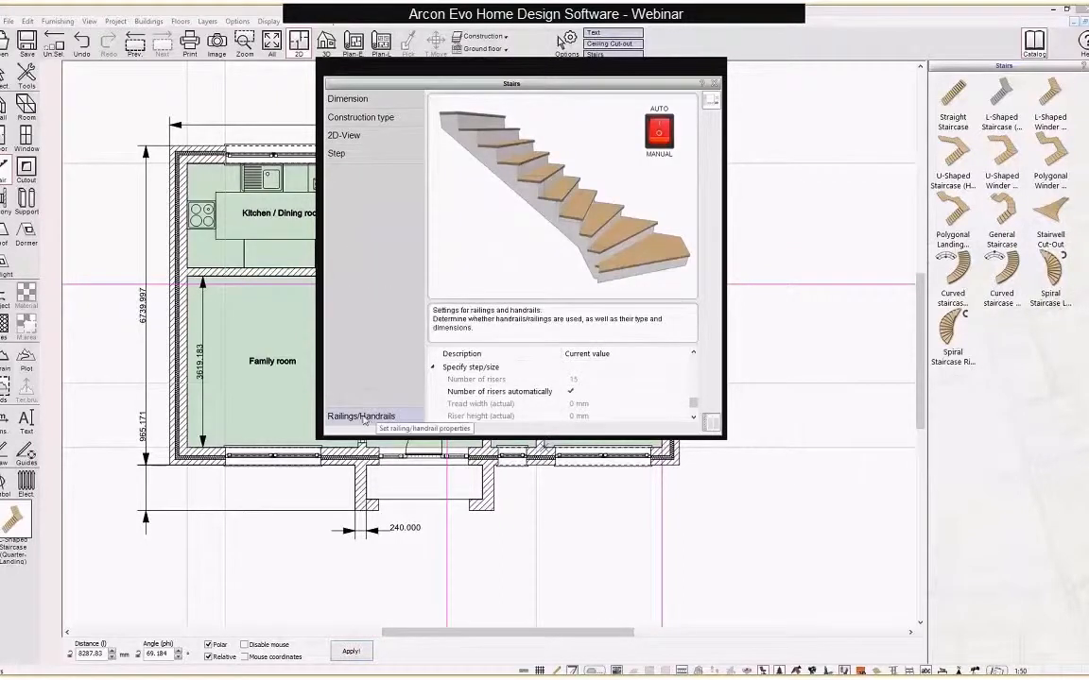
{"action": "left_click", "coordinate": [363, 417]}
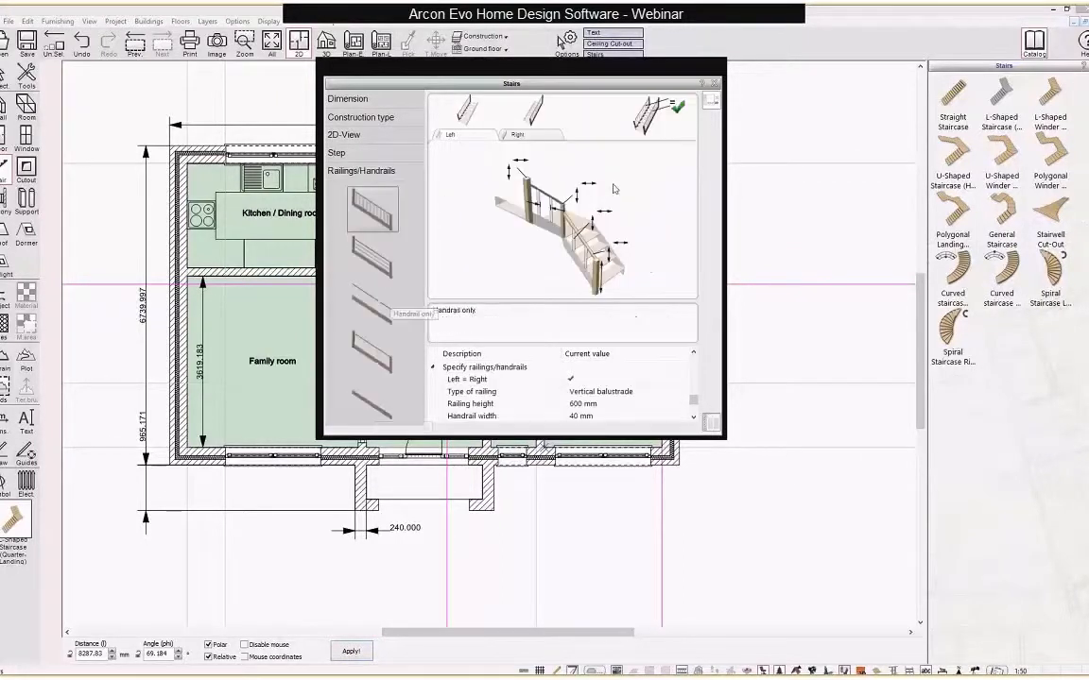
{"action": "left_click", "coordinate": [714, 84]}
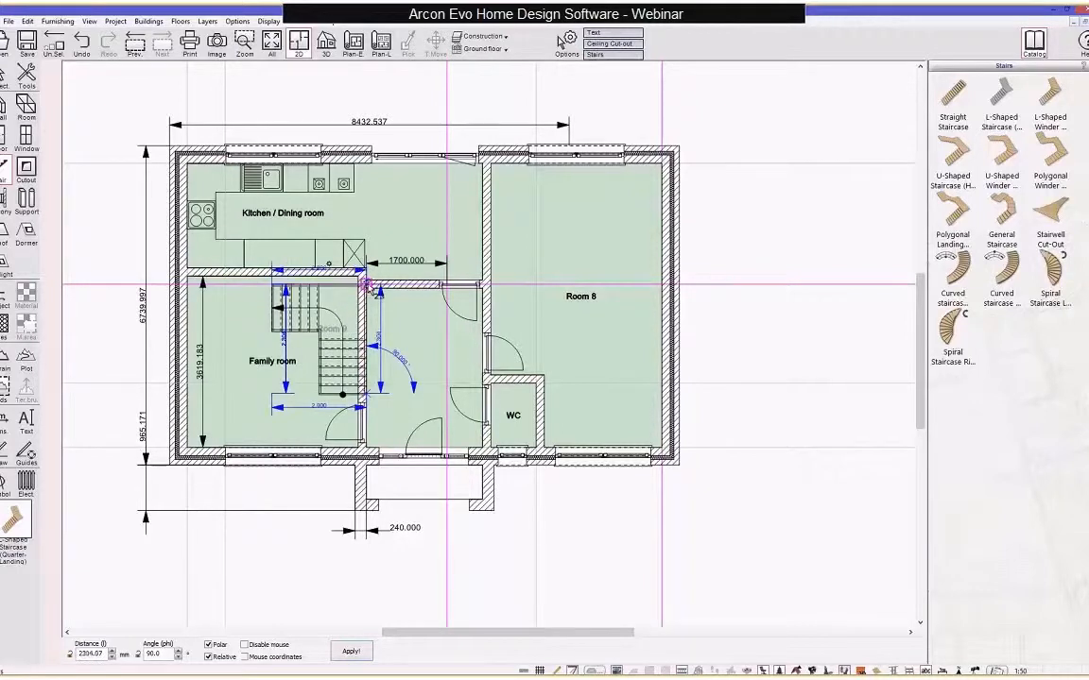
{"action": "left_click", "coordinate": [433, 287]}
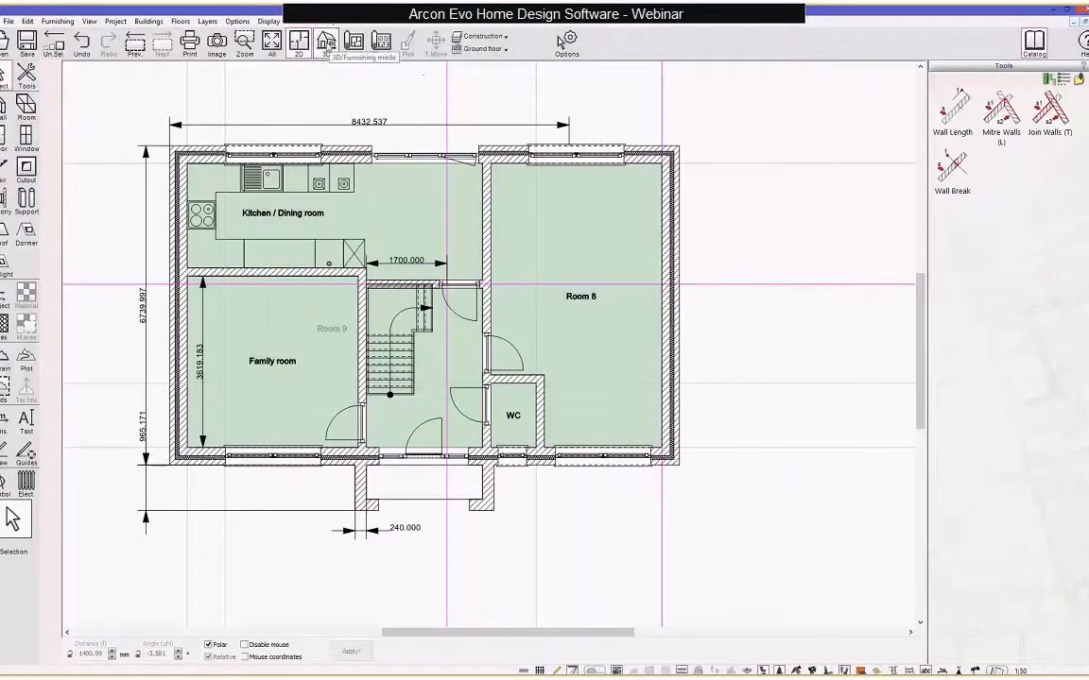
Step: In the 3D view, change the hall staircase's construction type to Solid stairs, wall underneath
{"action": "left_click", "coordinate": [325, 42]}
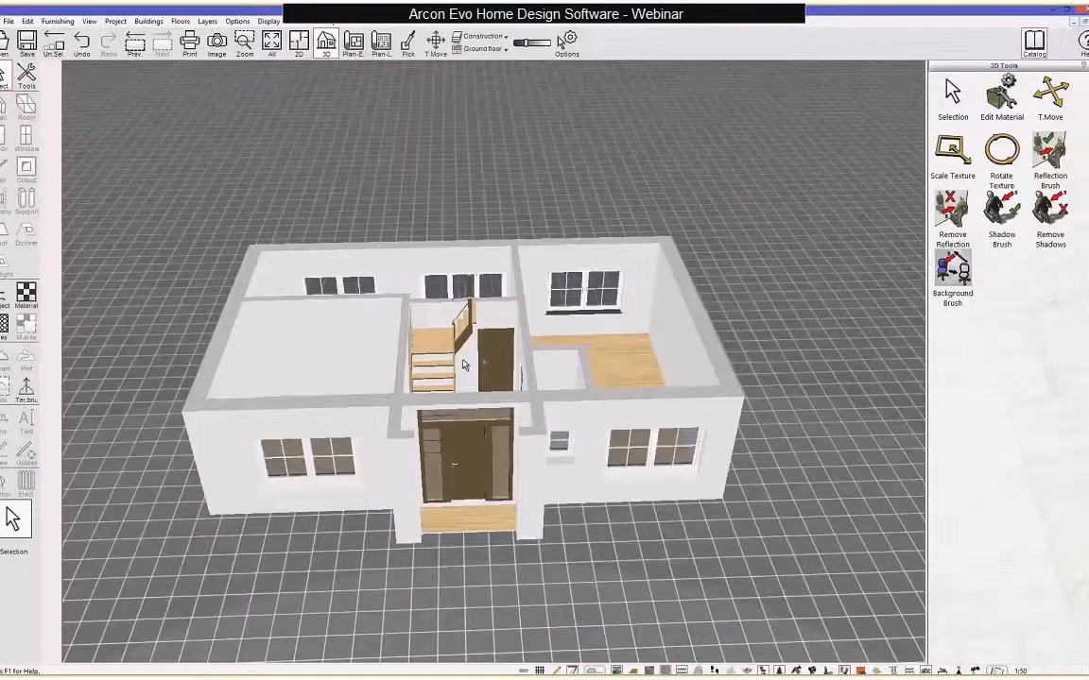
{"action": "middle_click_drag", "start_coordinate": [464, 364], "coordinate": [444, 328]}
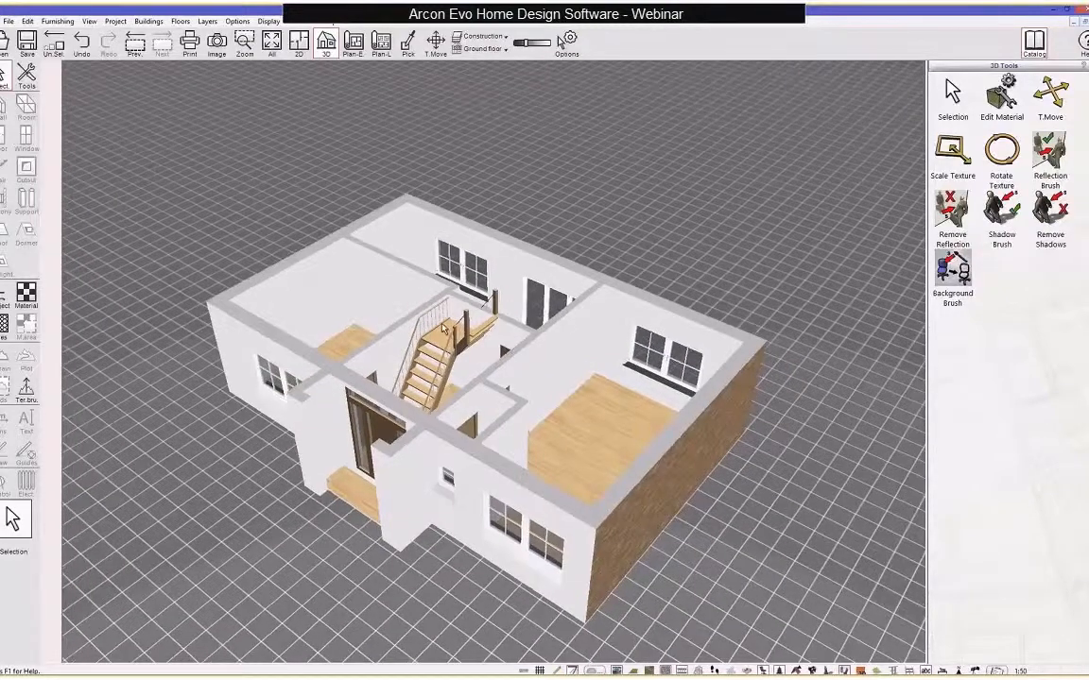
{"action": "scroll", "coordinate": [441, 328], "scroll_direction": "up", "scroll_amount": 2}
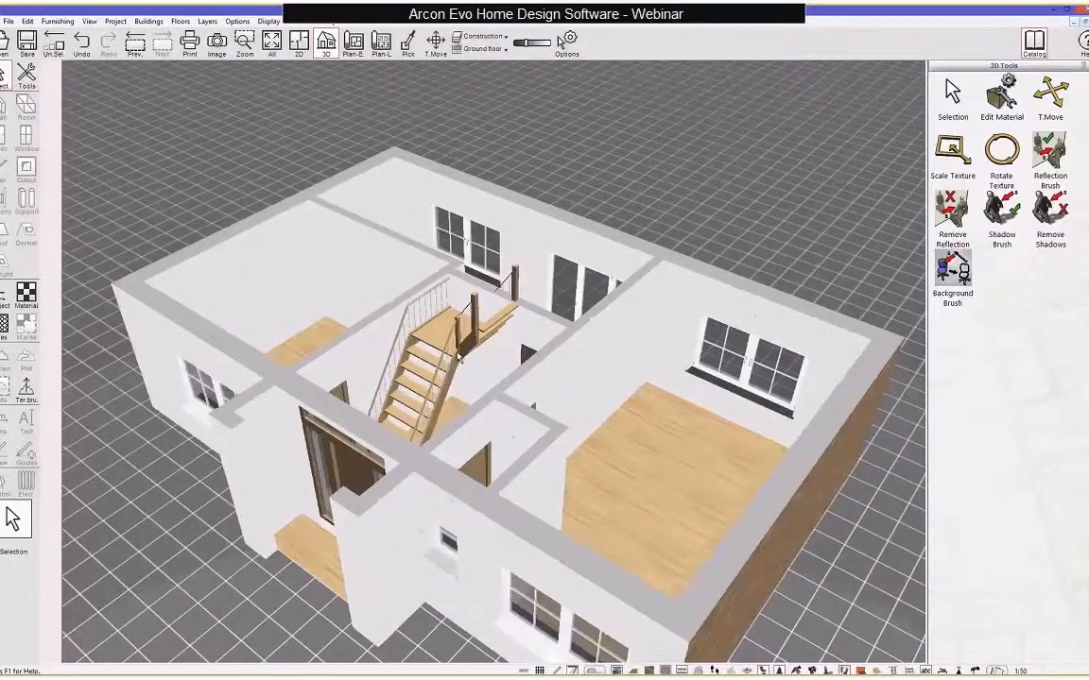
{"action": "middle_click_drag", "start_coordinate": [459, 354], "coordinate": [454, 344]}
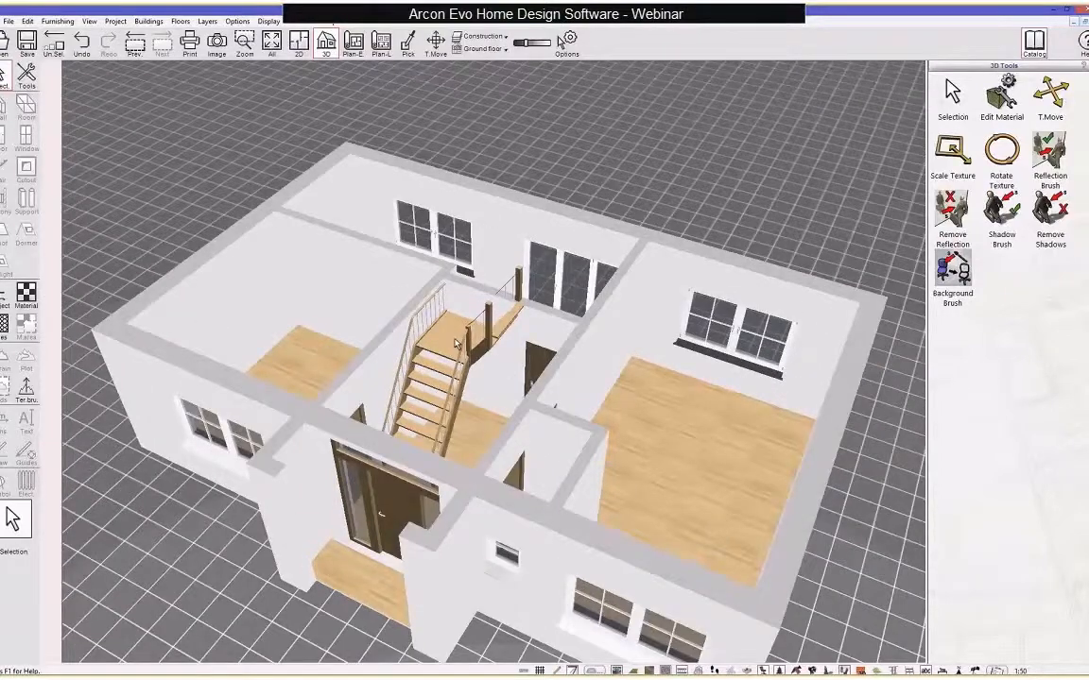
{"action": "double_click", "coordinate": [455, 344]}
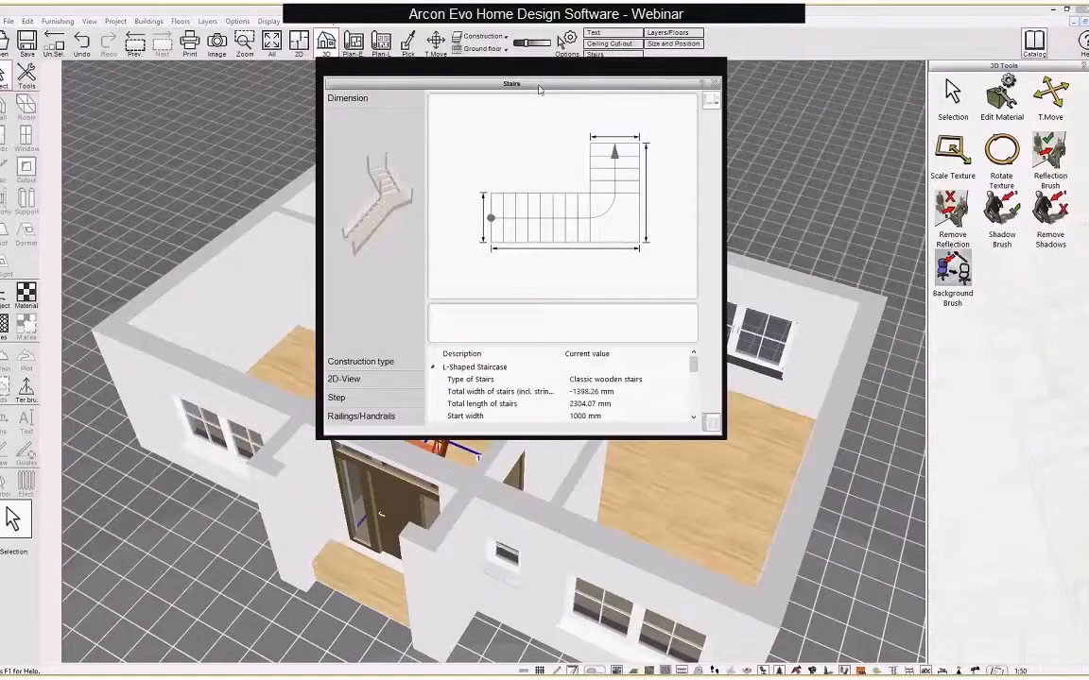
{"action": "left_click_drag", "start_coordinate": [538, 88], "coordinate": [827, 87]}
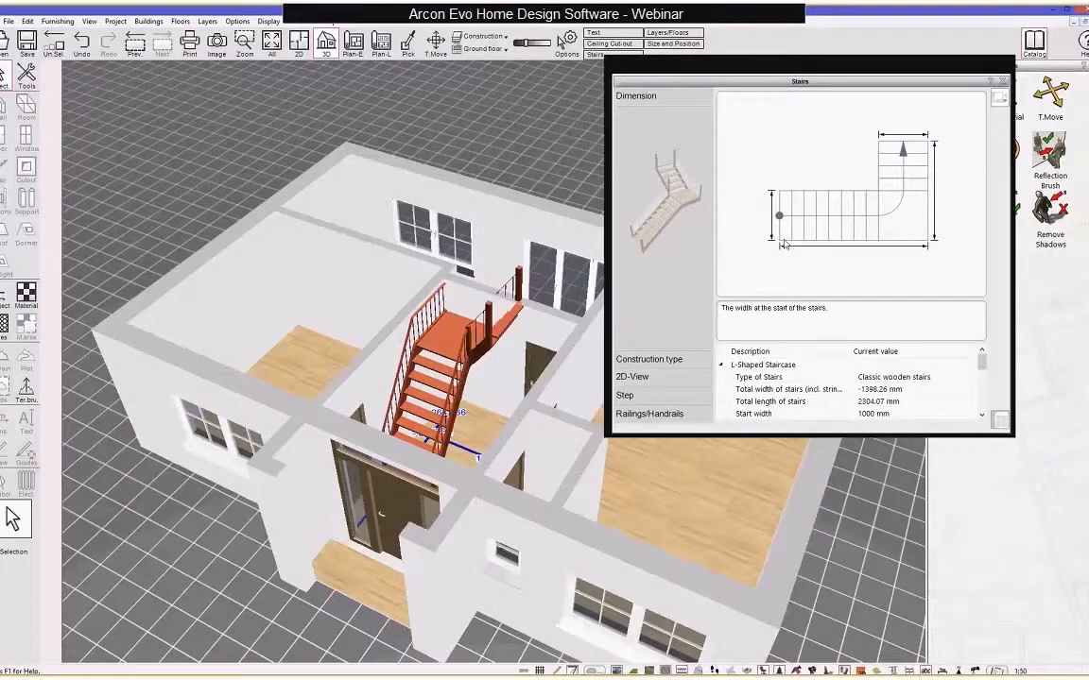
{"action": "left_click", "coordinate": [663, 362]}
{"action": "left_click_drag", "start_coordinate": [743, 85], "coordinate": [773, 72]}
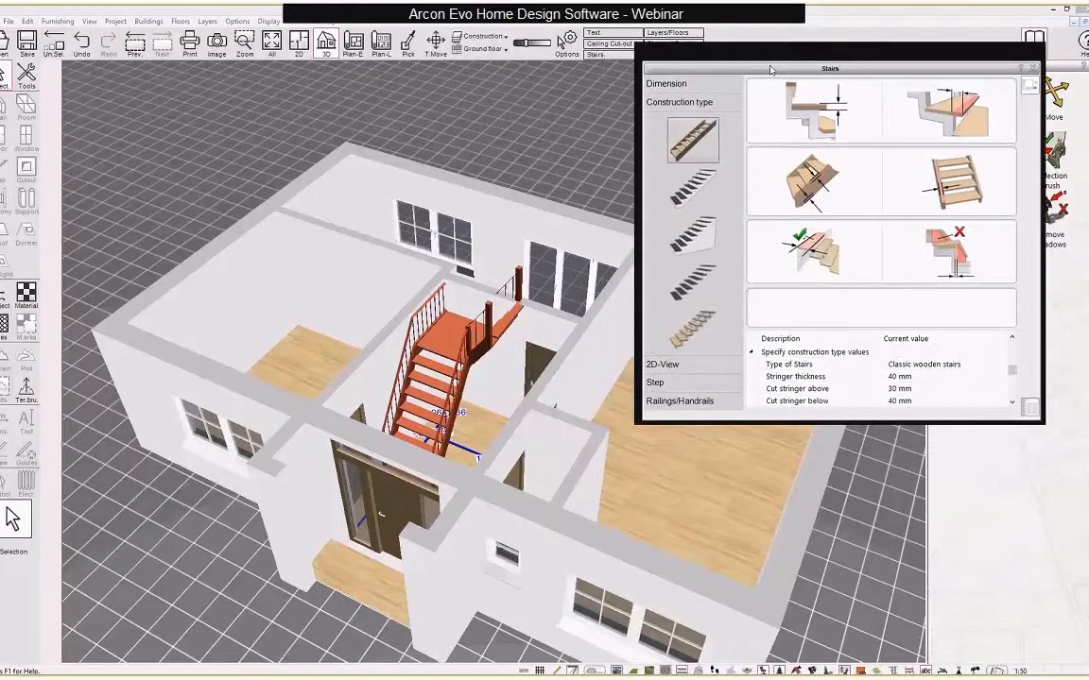
{"action": "left_click", "coordinate": [695, 237]}
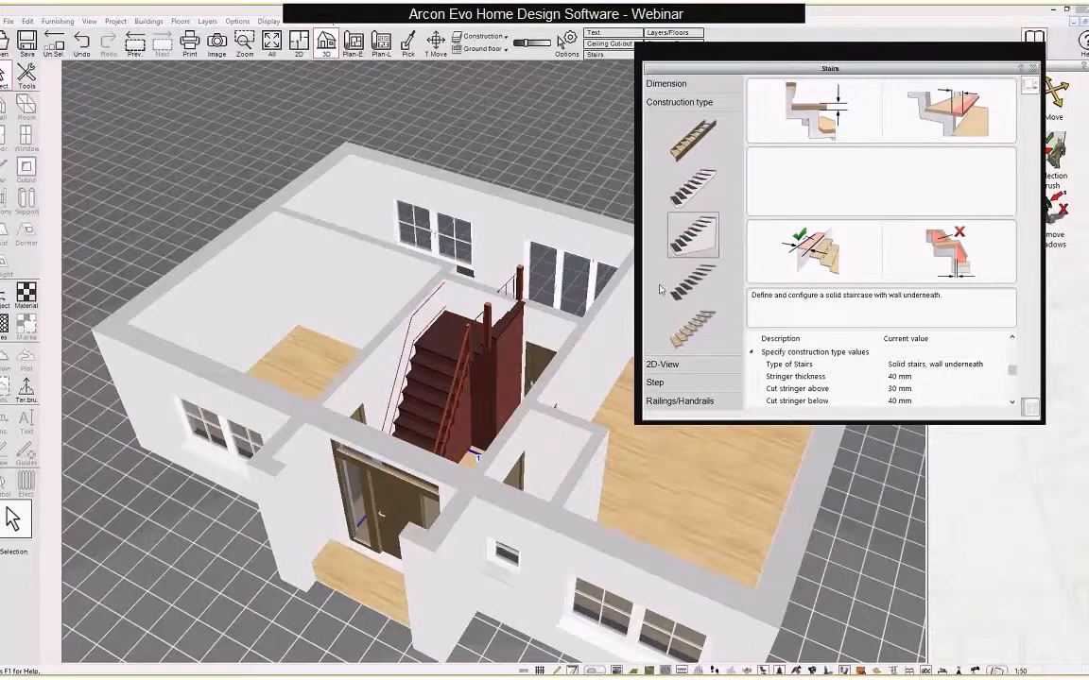
Step: Turn off Left = Right for the staircase railings and set the left side to No railing/handrail
{"action": "left_click", "coordinate": [685, 401]}
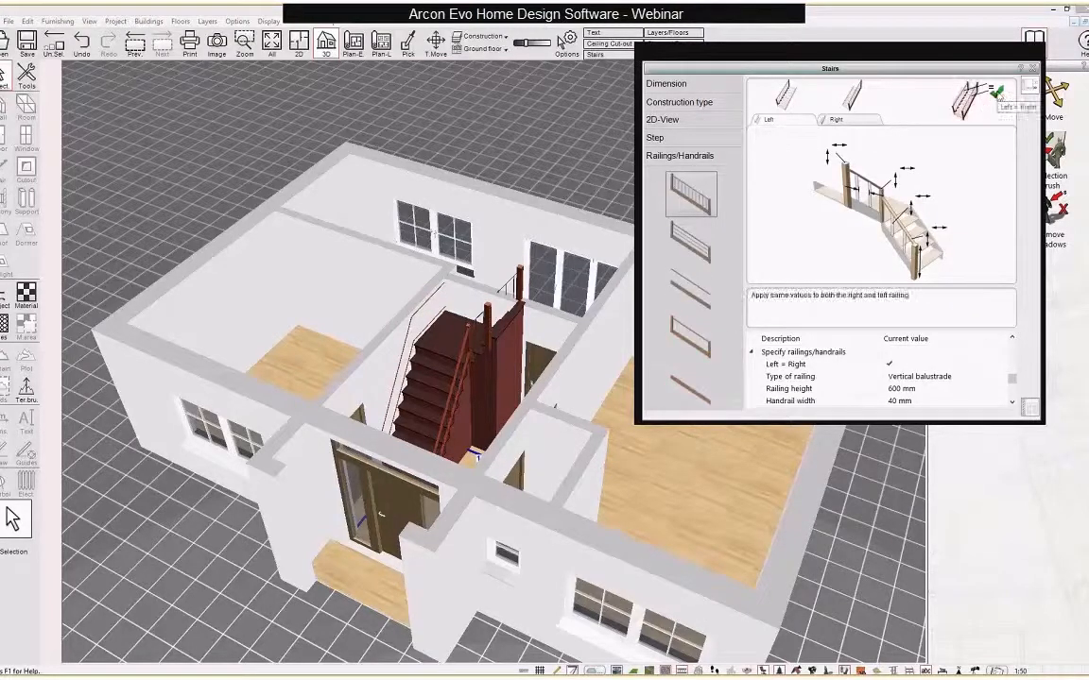
{"action": "left_click", "coordinate": [994, 90]}
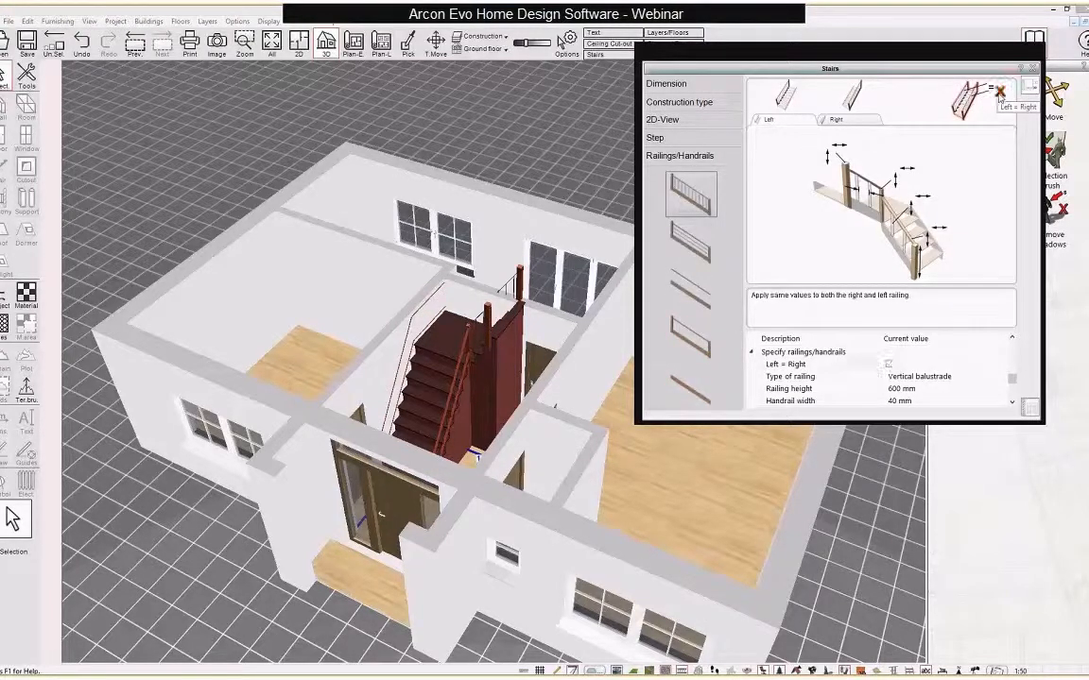
{"action": "left_click", "coordinate": [690, 397]}
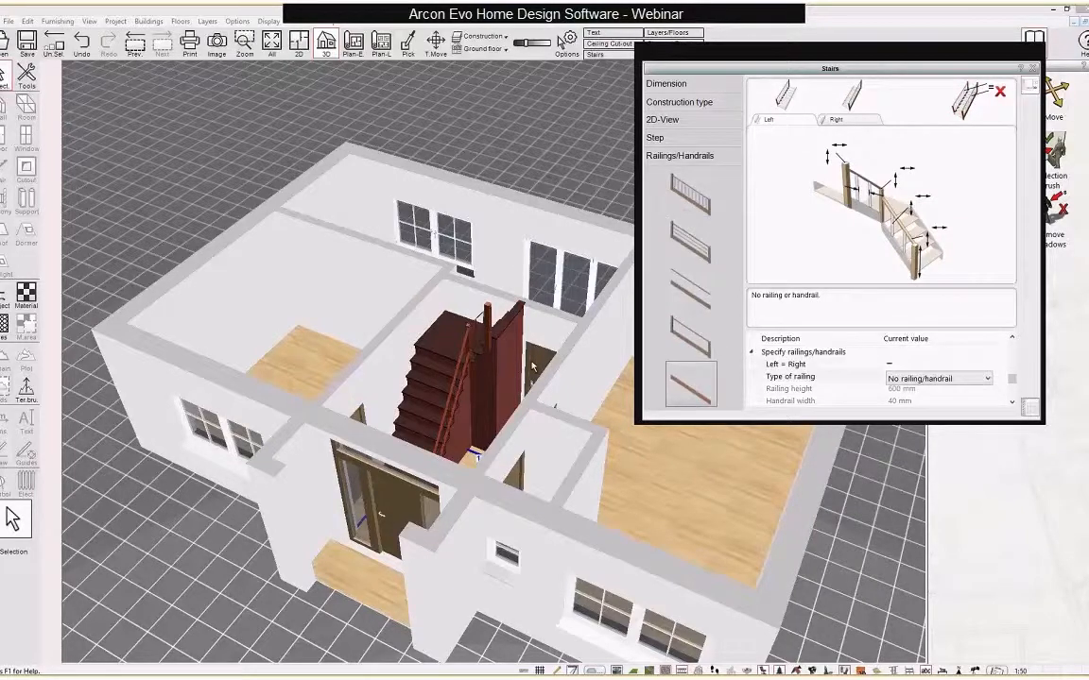
{"action": "left_click_drag", "start_coordinate": [532, 366], "coordinate": [494, 354]}
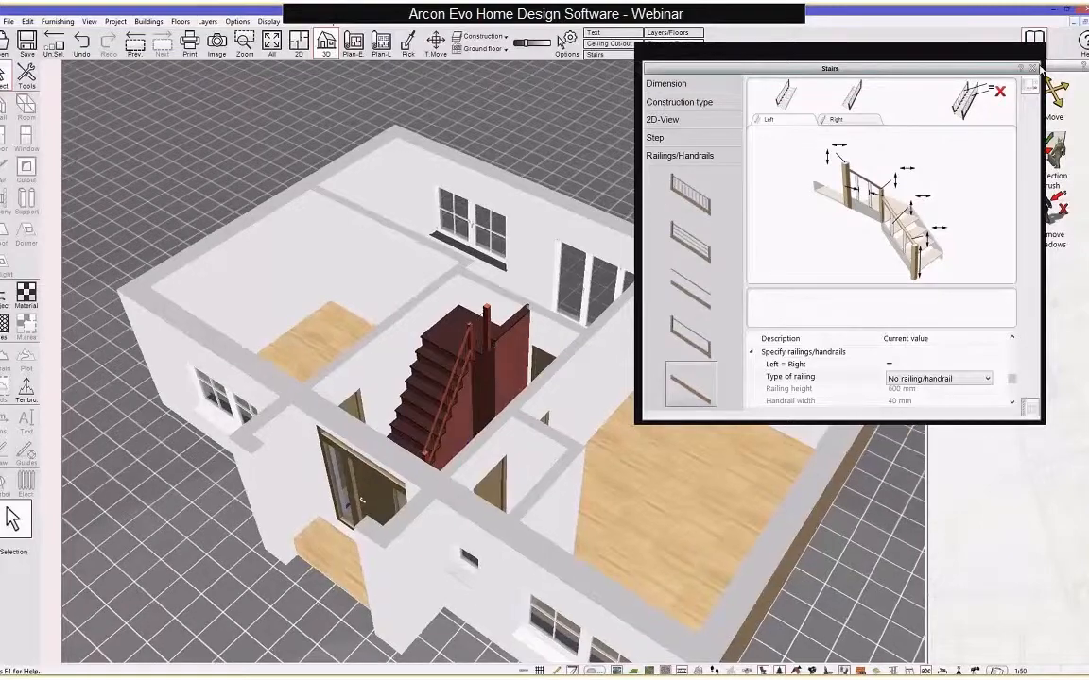
{"action": "left_click", "coordinate": [1033, 68]}
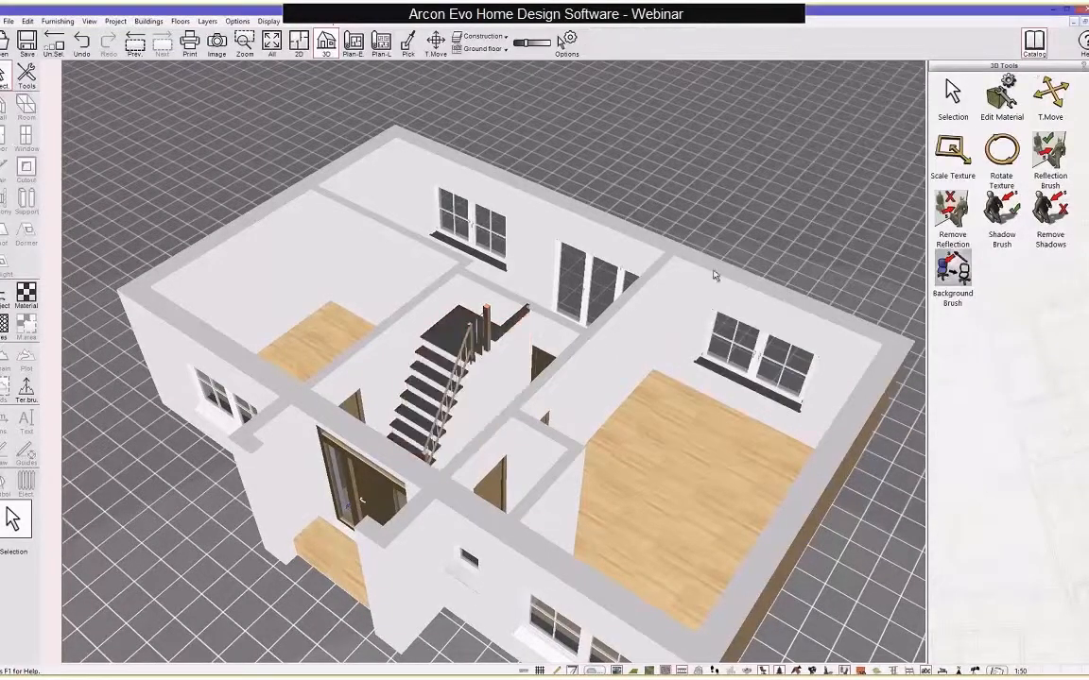
Step: In the 3D view, set the width of the large front window beside the small WC window to 1750 mm
{"action": "left_click_drag", "start_coordinate": [715, 275], "coordinate": [497, 352]}
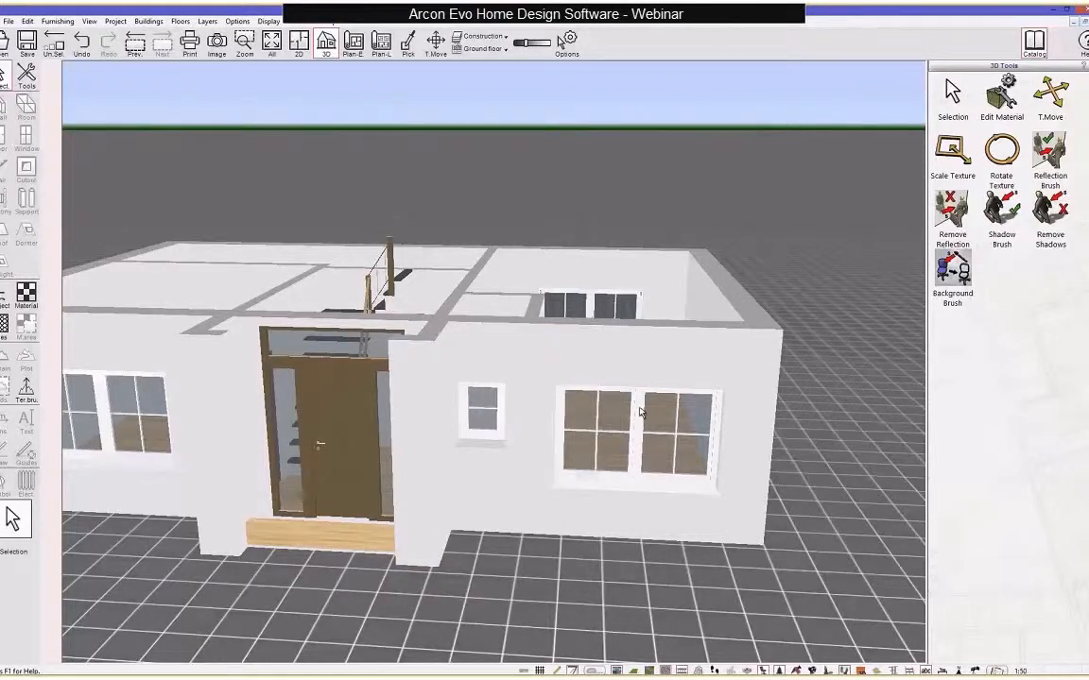
{"action": "left_click", "coordinate": [640, 413]}
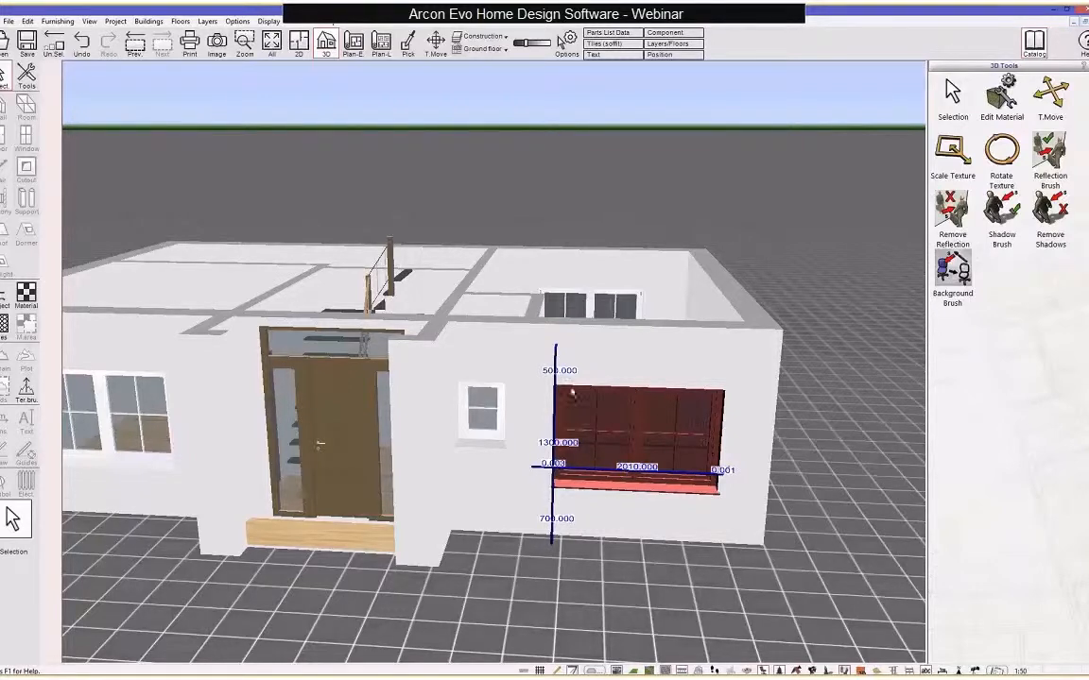
{"action": "double_click", "coordinate": [626, 470]}
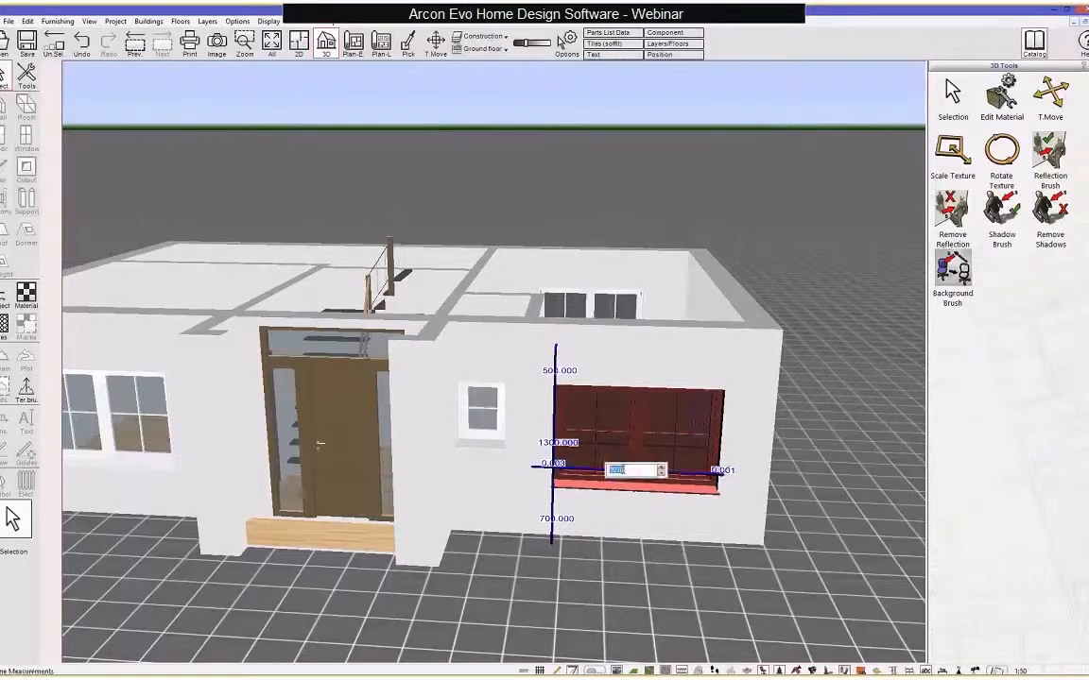
{"action": "left_click", "coordinate": [619, 471]}
{"action": "left_click", "coordinate": [661, 468]}
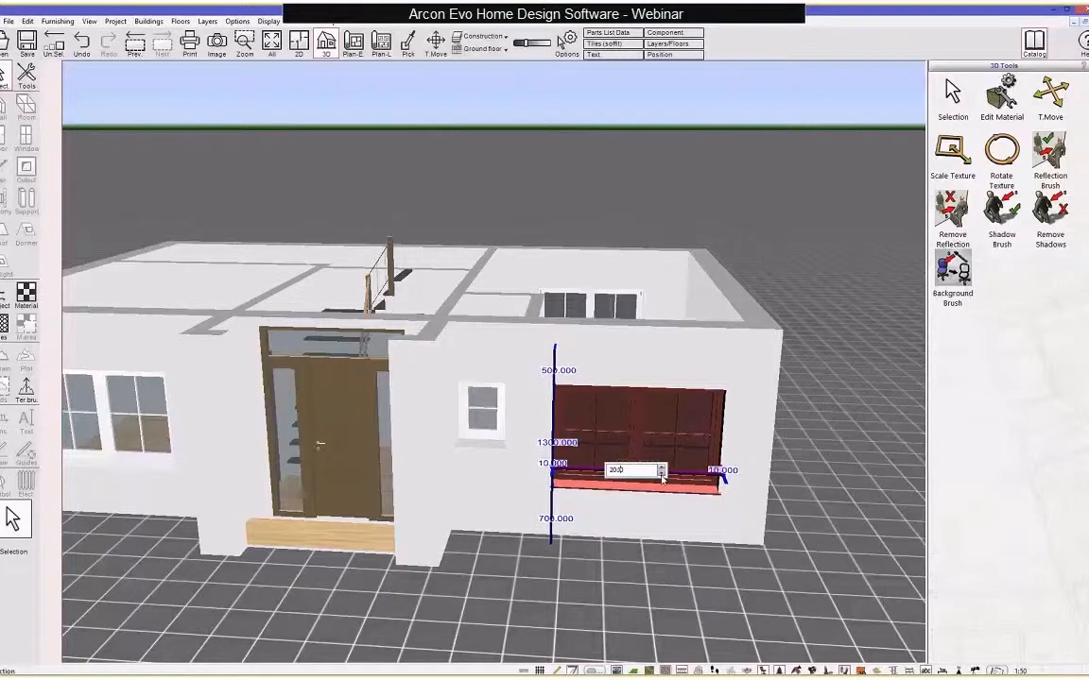
{"action": "key", "text": "BackSpace"}
{"action": "left_click", "coordinate": [662, 473]}
{"action": "left_click", "coordinate": [661, 474]}
{"action": "left_click", "coordinate": [662, 474]}
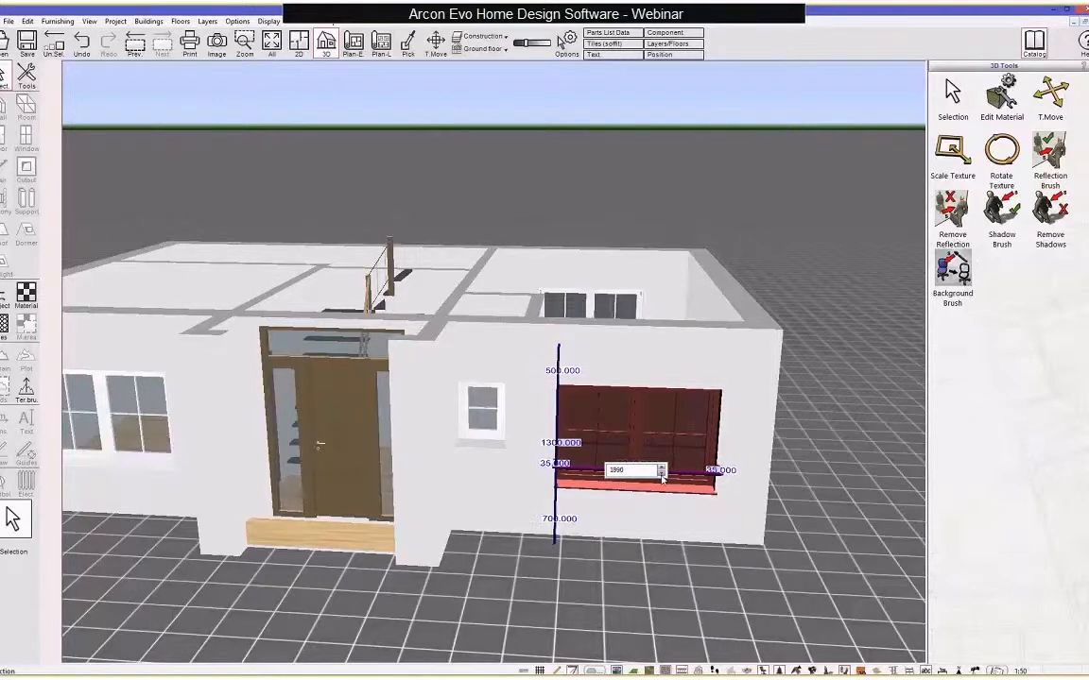
{"action": "left_click", "coordinate": [662, 475]}
{"action": "left_click", "coordinate": [662, 469]}
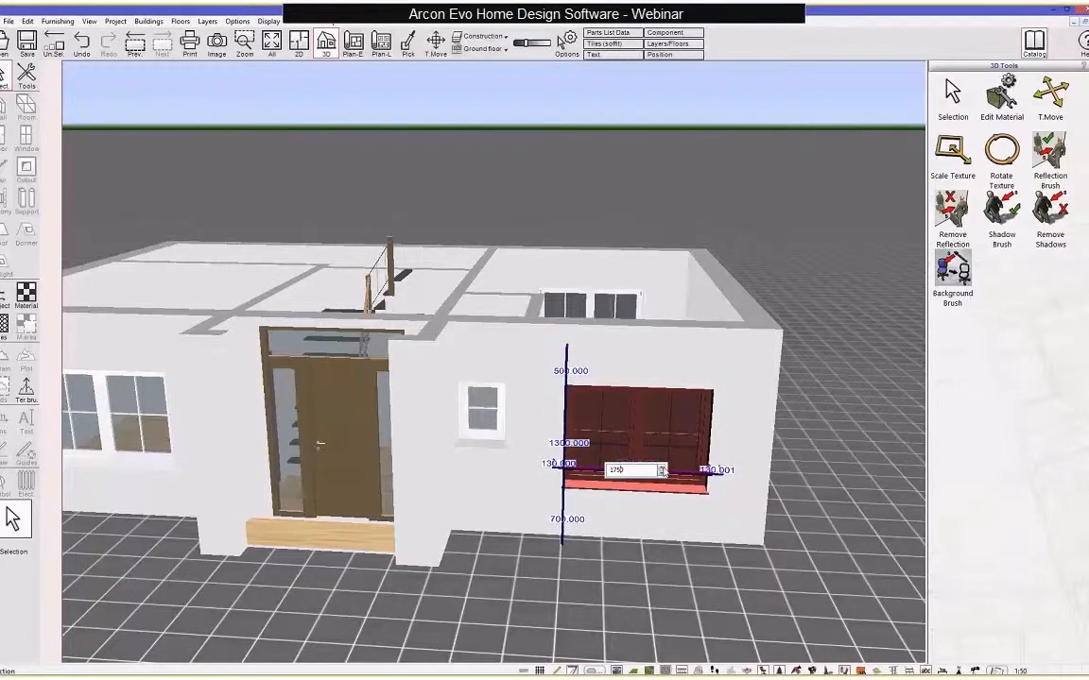
{"action": "left_click", "coordinate": [663, 474]}
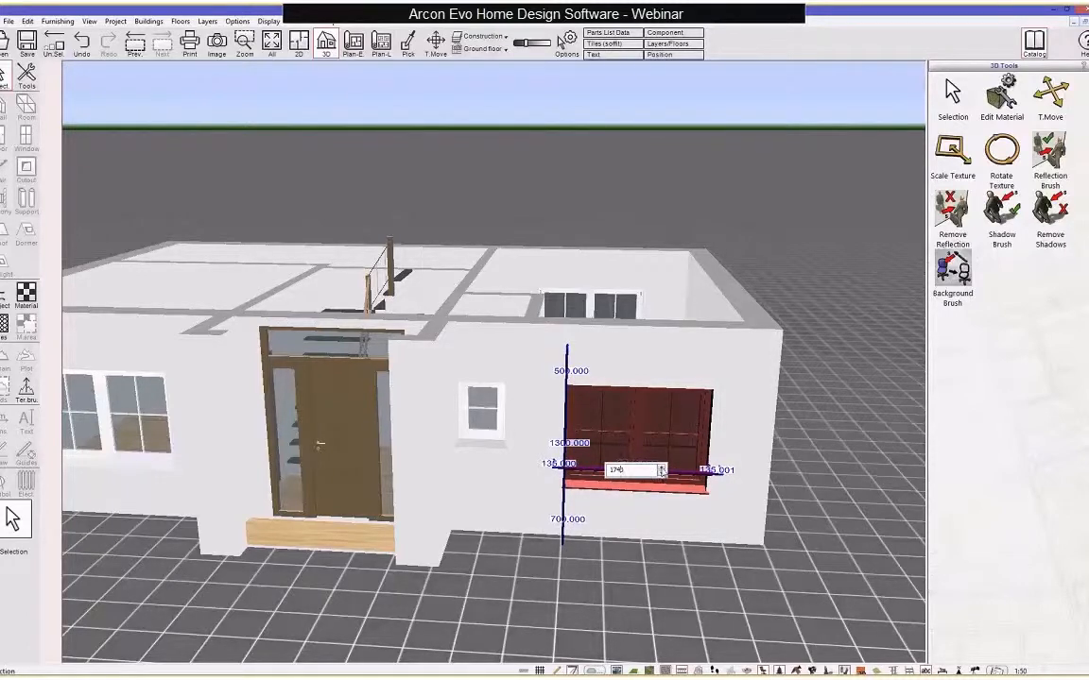
{"action": "left_click", "coordinate": [661, 469]}
{"action": "key", "text": "Return"}
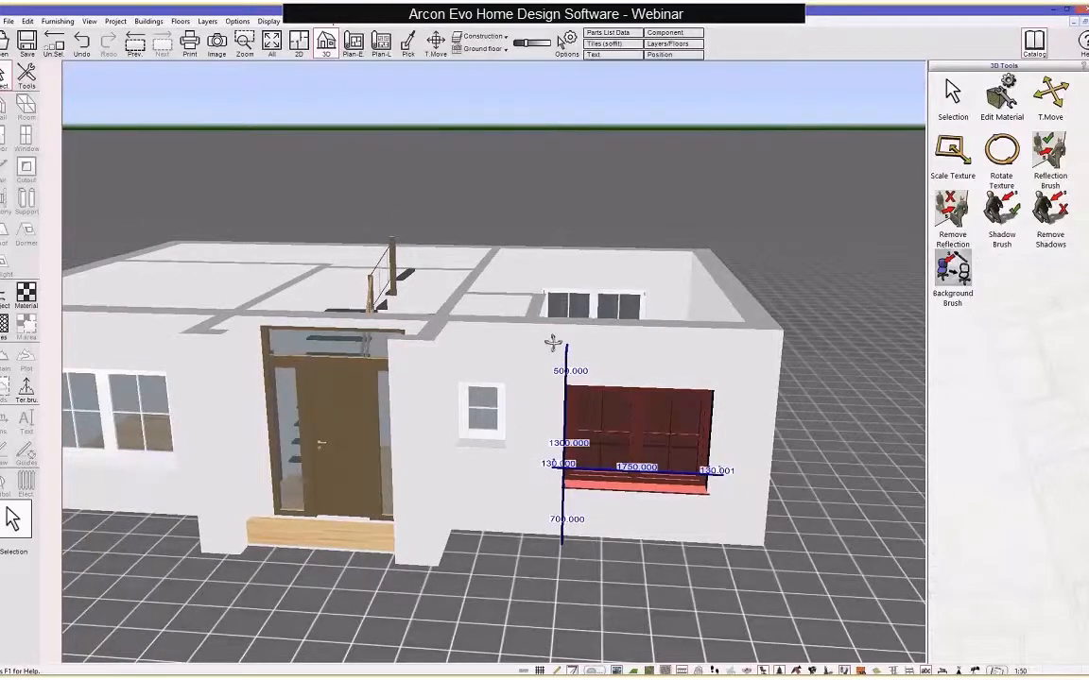
{"action": "middle_click_drag", "start_coordinate": [552, 343], "coordinate": [564, 378]}
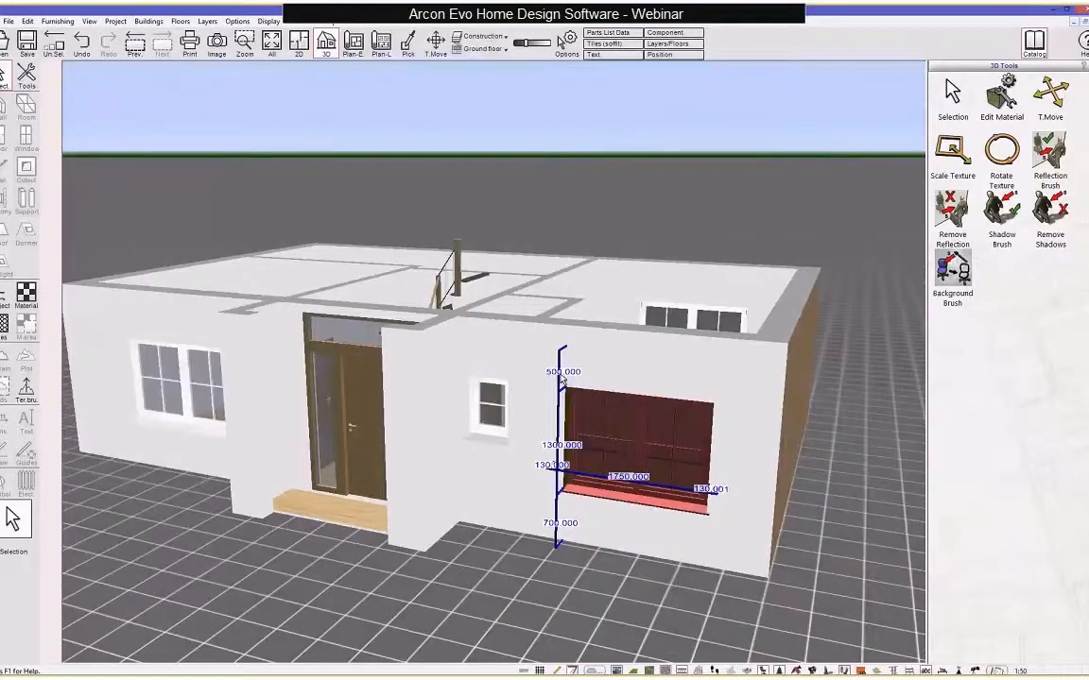
{"action": "left_click", "coordinate": [564, 404]}
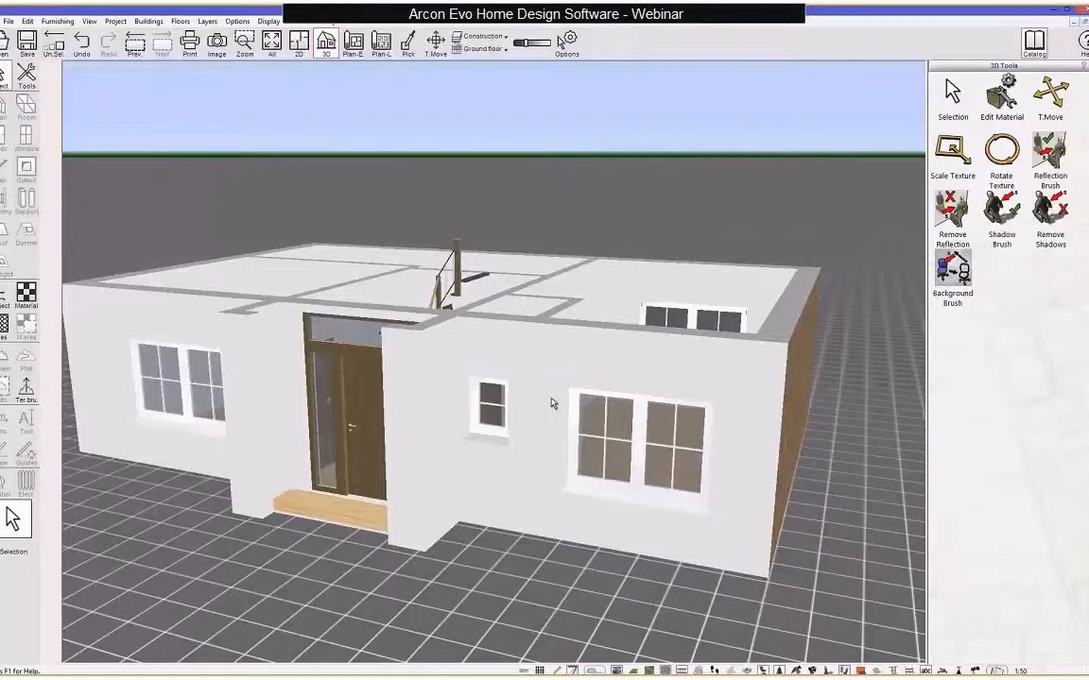
Step: From the 2D plan, create a new upper floor that copies all walls with their windows, doors and openings, without the interior
{"action": "middle_click_drag", "start_coordinate": [553, 403], "coordinate": [457, 371]}
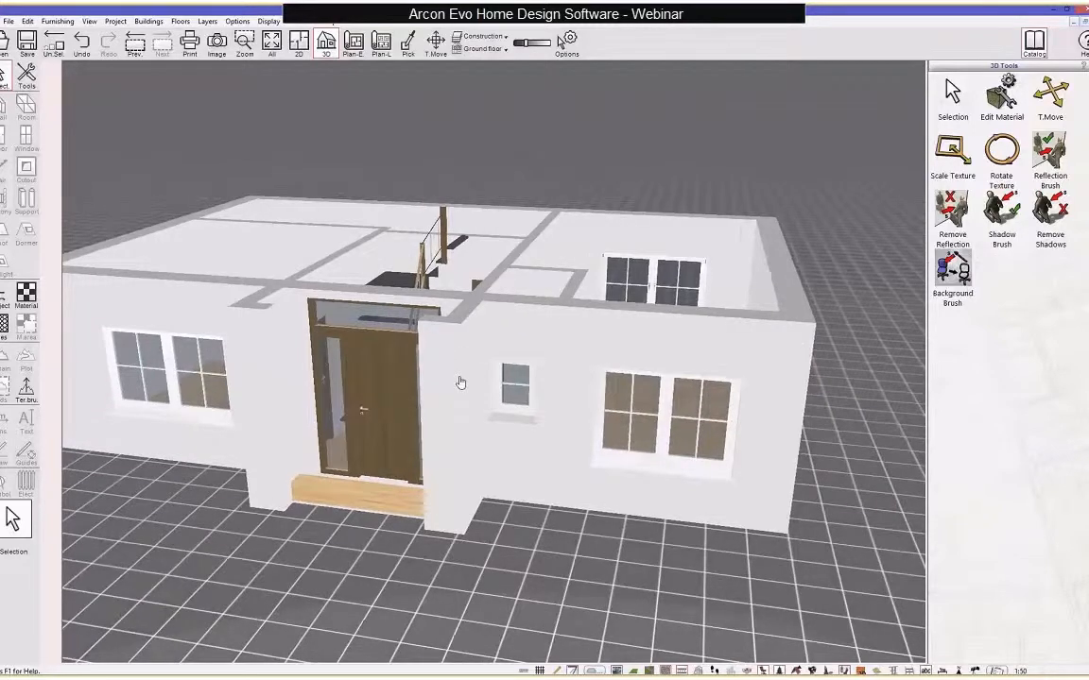
{"action": "scroll", "coordinate": [460, 382], "scroll_direction": "down", "scroll_amount": 3}
{"action": "middle_click_drag", "start_coordinate": [489, 411], "coordinate": [495, 276]}
{"action": "scroll", "coordinate": [500, 413], "scroll_direction": "up", "scroll_amount": 2}
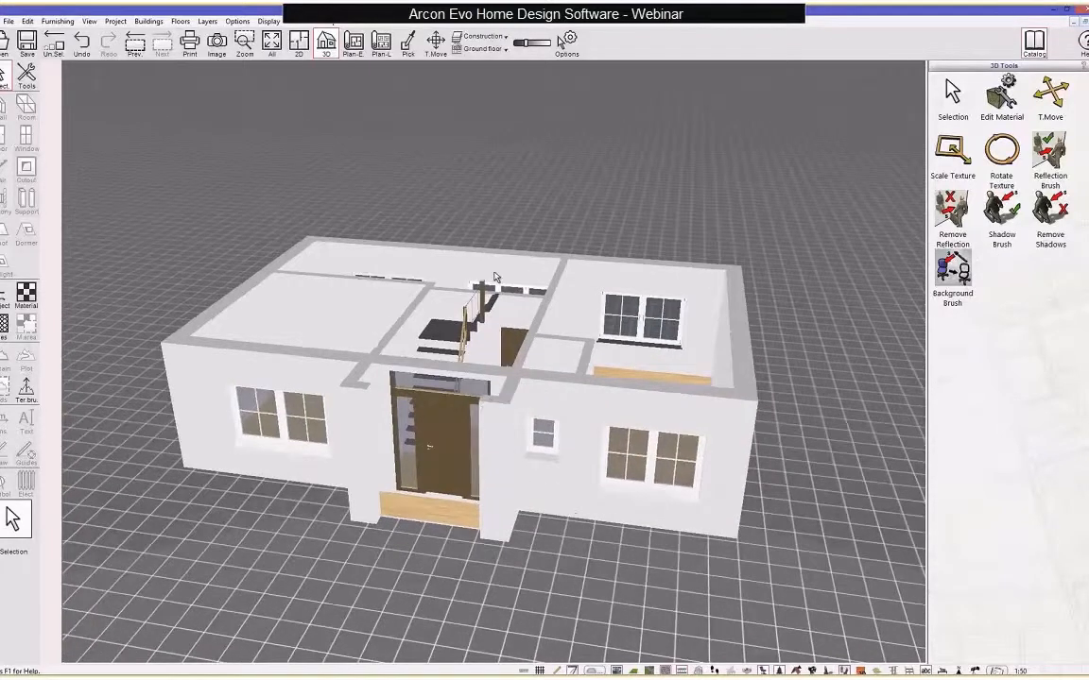
{"action": "left_click", "coordinate": [300, 42]}
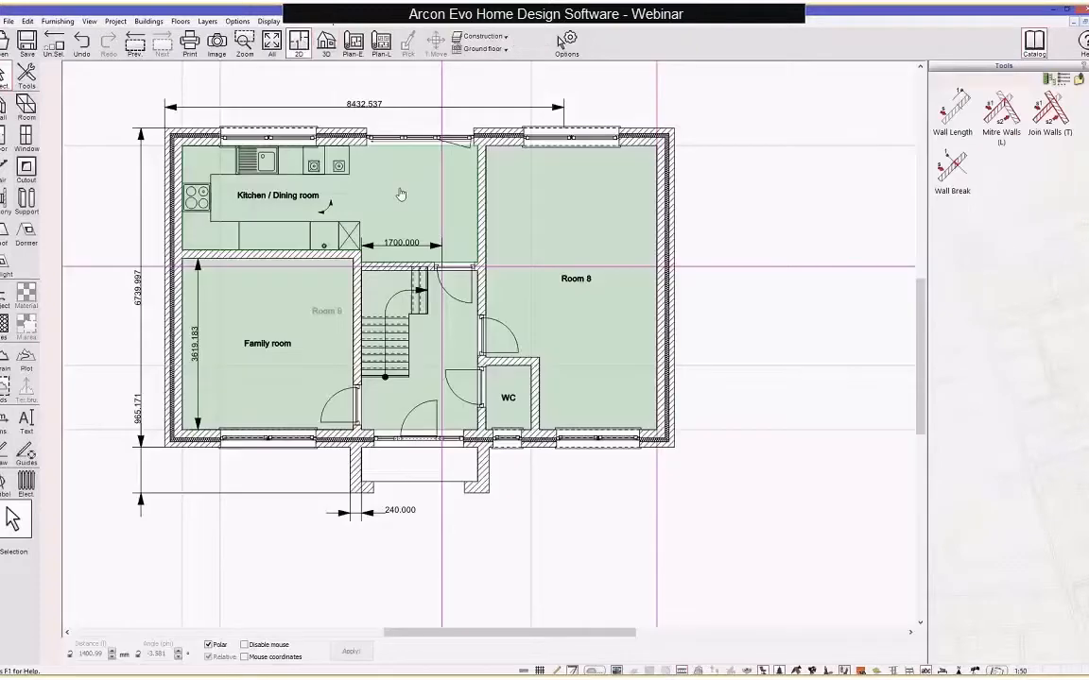
{"action": "middle_click_drag", "start_coordinate": [401, 193], "coordinate": [428, 229]}
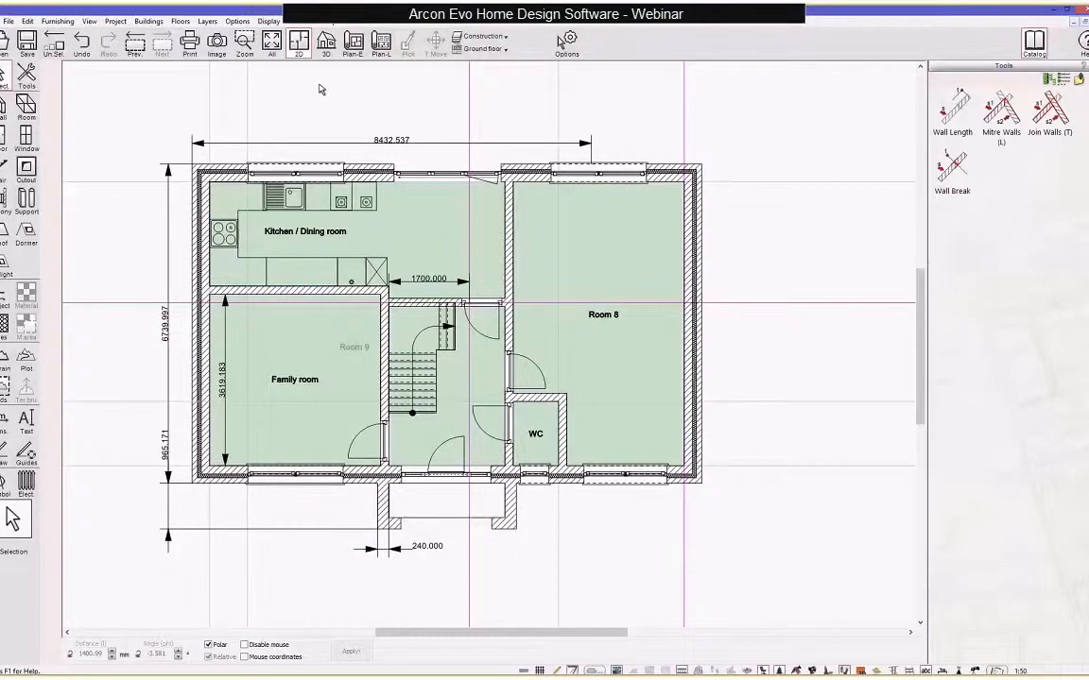
{"action": "left_click", "coordinate": [180, 21]}
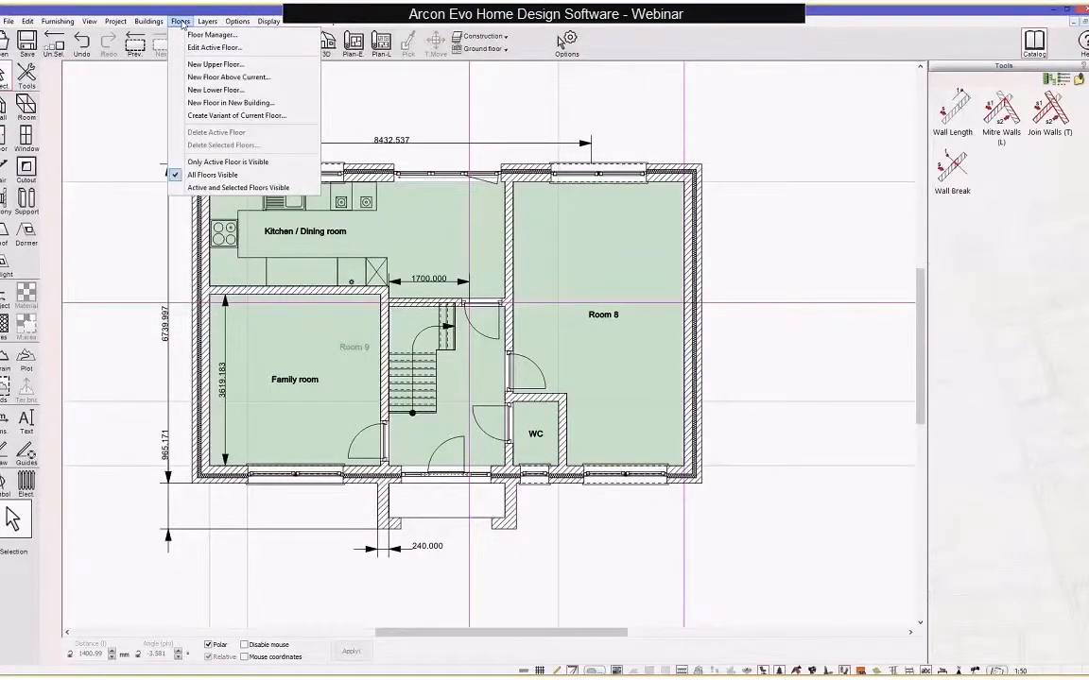
{"action": "left_click", "coordinate": [207, 64]}
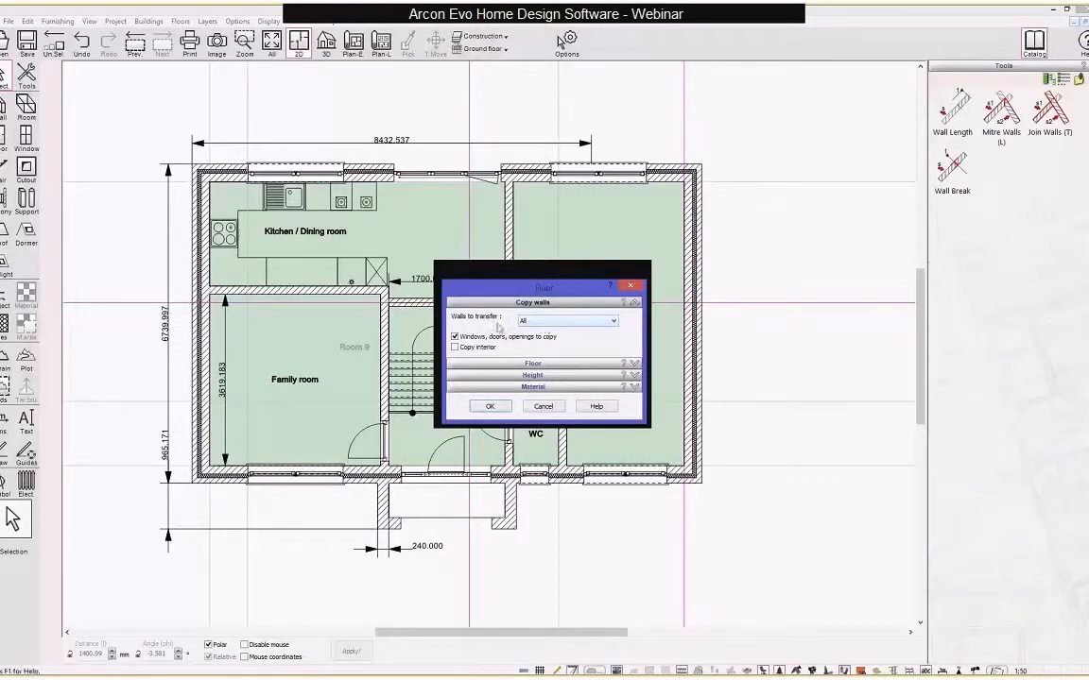
{"action": "left_click", "coordinate": [534, 322]}
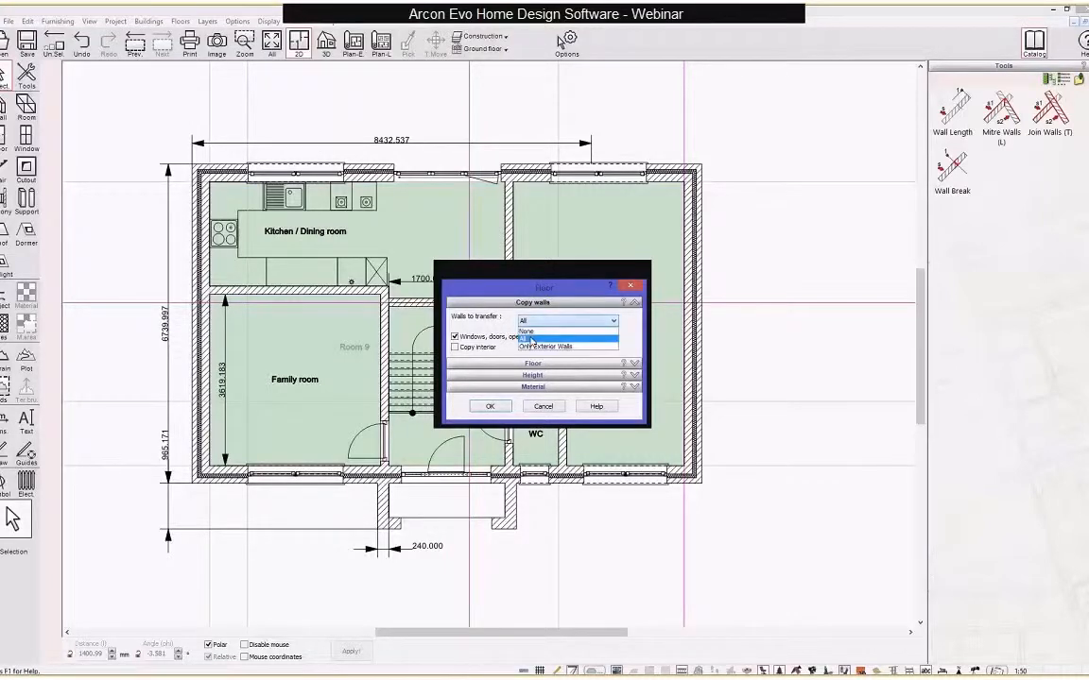
{"action": "left_click", "coordinate": [529, 329]}
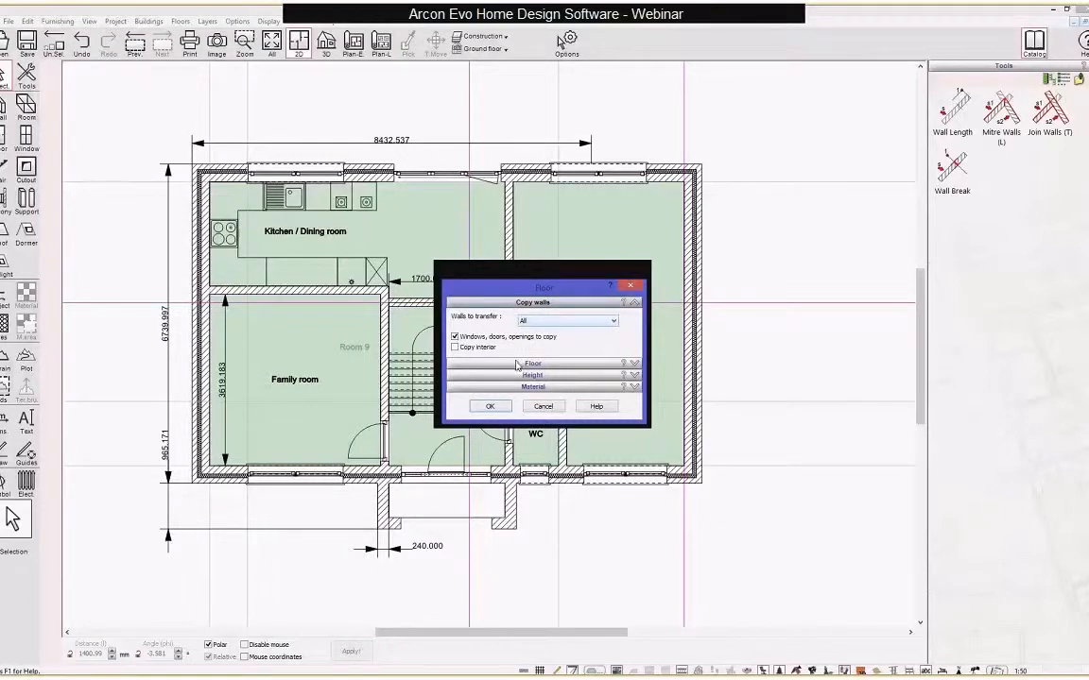
{"action": "left_click", "coordinate": [491, 406]}
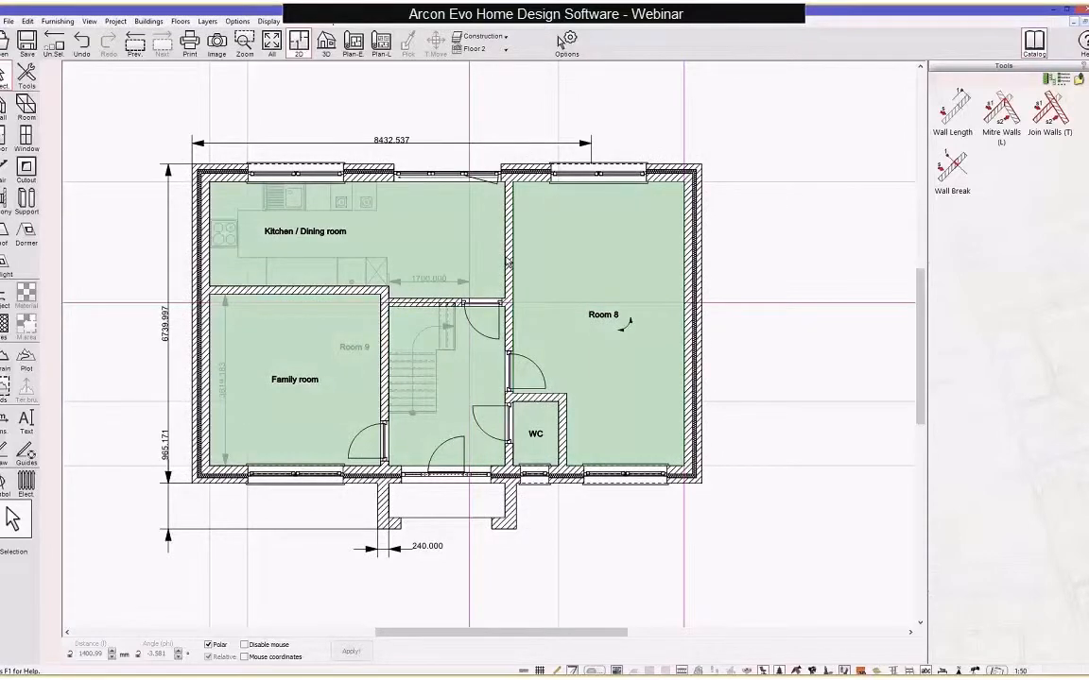
Step: In the 3D view, delete the copied front entrance door and the three-panel rear glazed door from the upper floor
{"action": "left_click", "coordinate": [326, 42]}
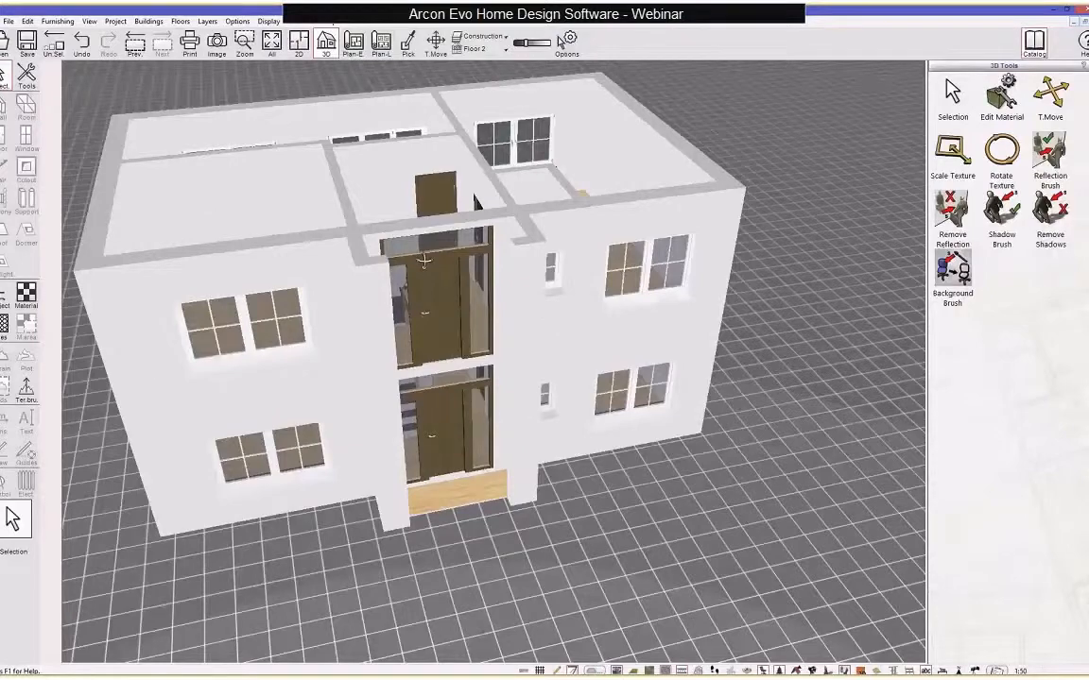
{"action": "scroll", "coordinate": [503, 321], "scroll_direction": "down", "scroll_amount": 3}
{"action": "middle_click_drag", "start_coordinate": [502, 321], "coordinate": [443, 292]}
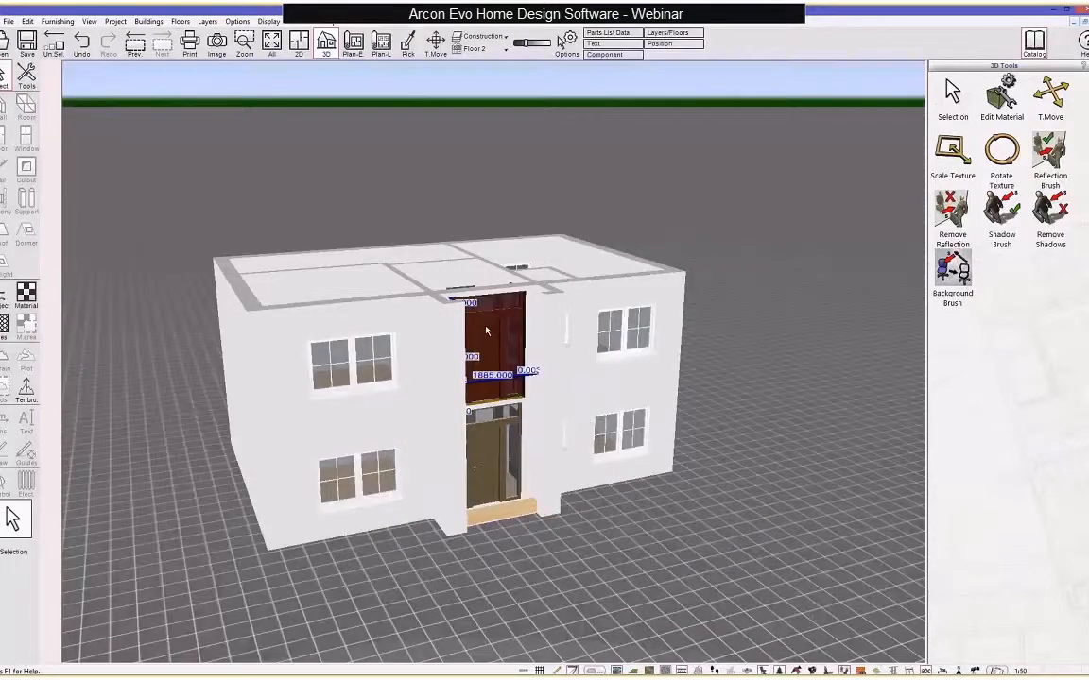
{"action": "middle_click_drag", "start_coordinate": [466, 334], "coordinate": [246, 413]}
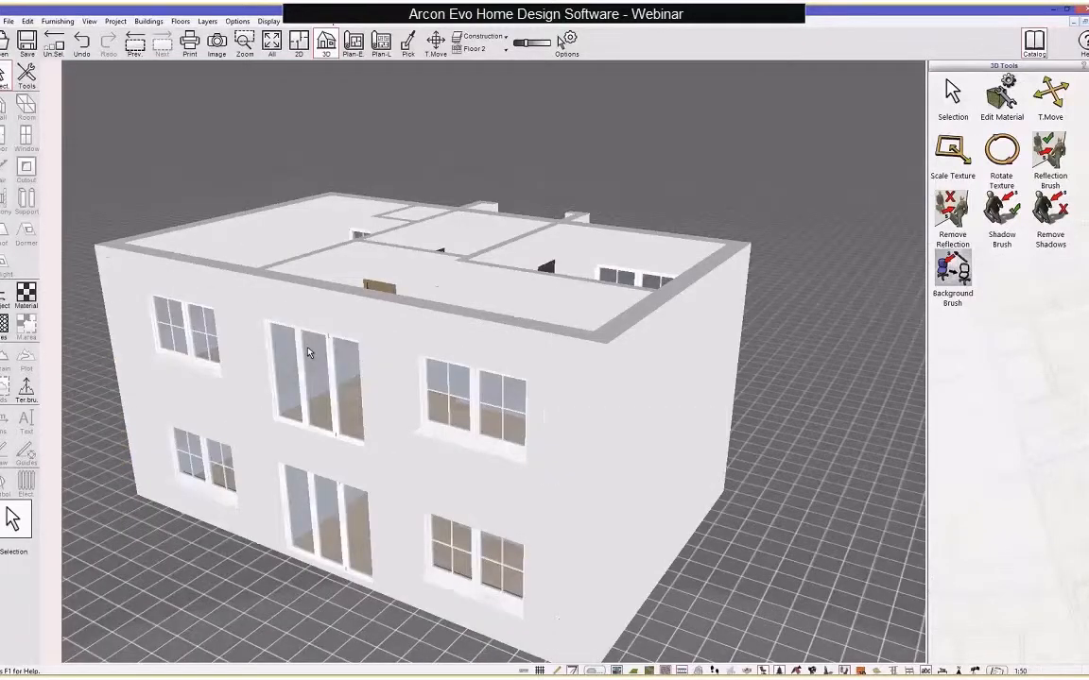
{"action": "left_click", "coordinate": [332, 352]}
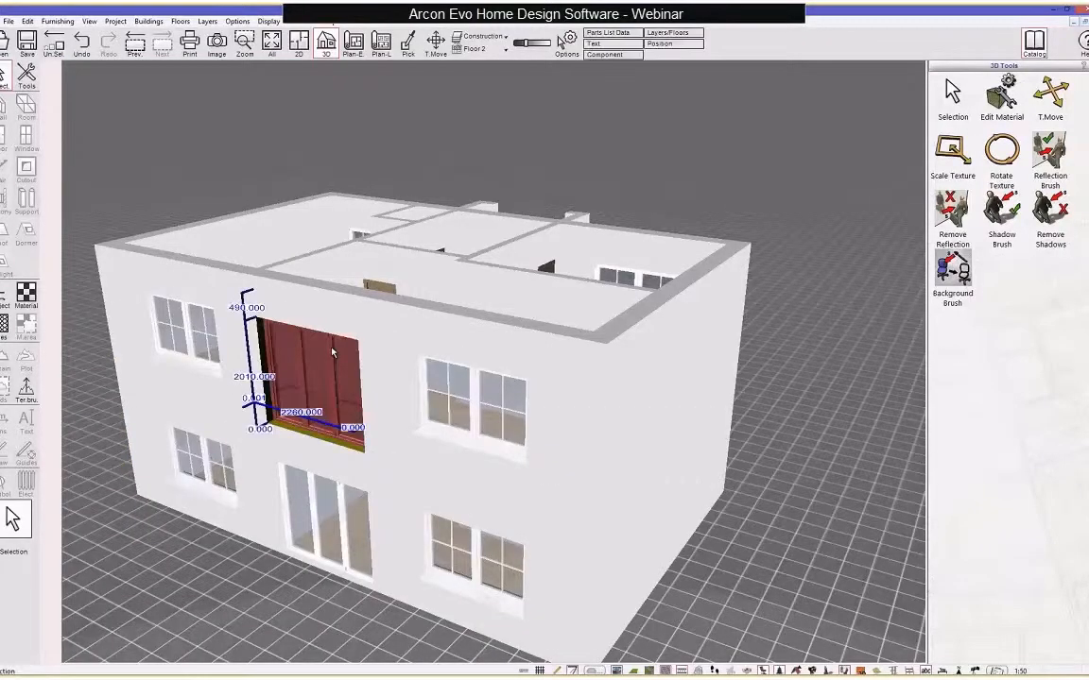
{"action": "key", "text": "Delete"}
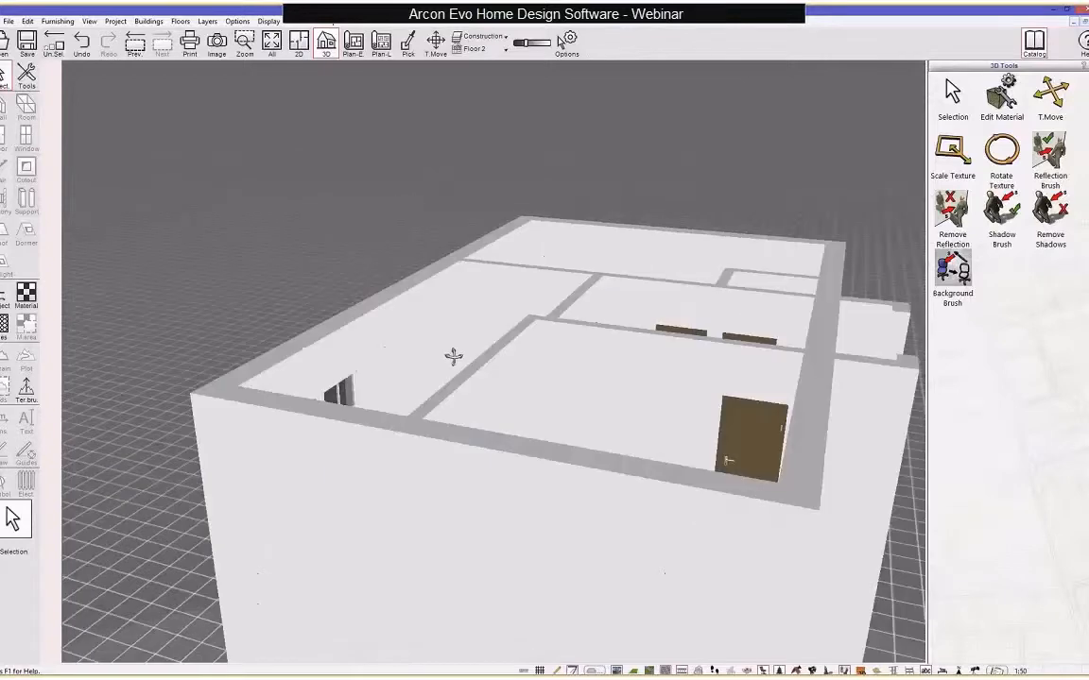
{"action": "middle_click_drag", "start_coordinate": [450, 357], "coordinate": [480, 273]}
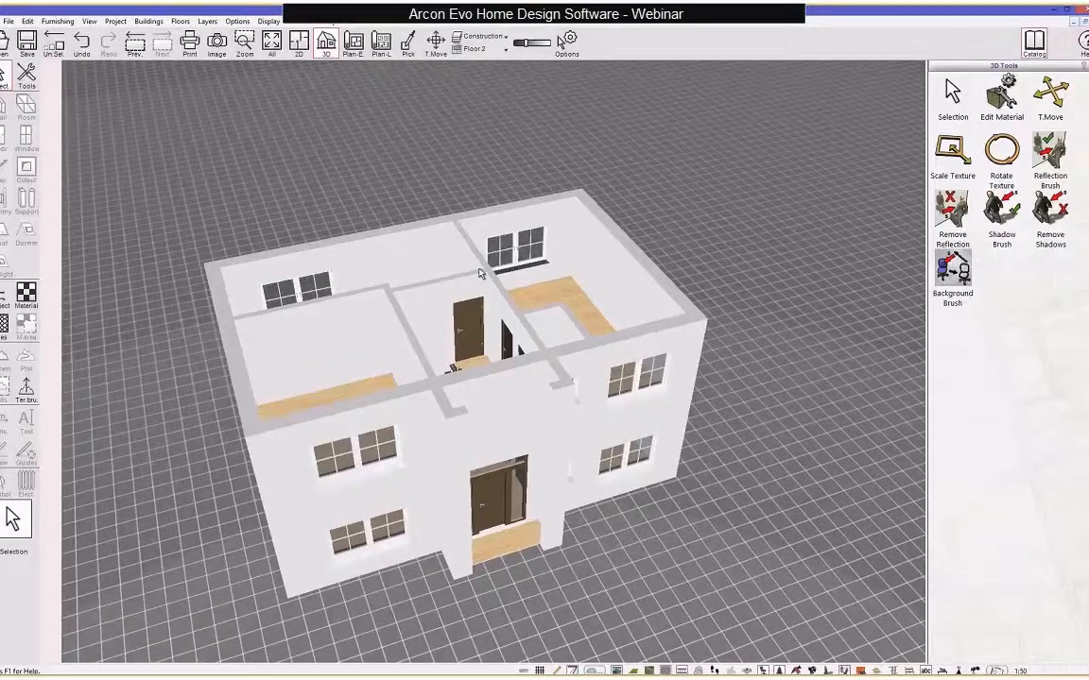
Step: In the 2D plan, close the front of the upper floor's porch by extending its short return walls with the Wall Length tool
{"action": "left_click", "coordinate": [301, 45]}
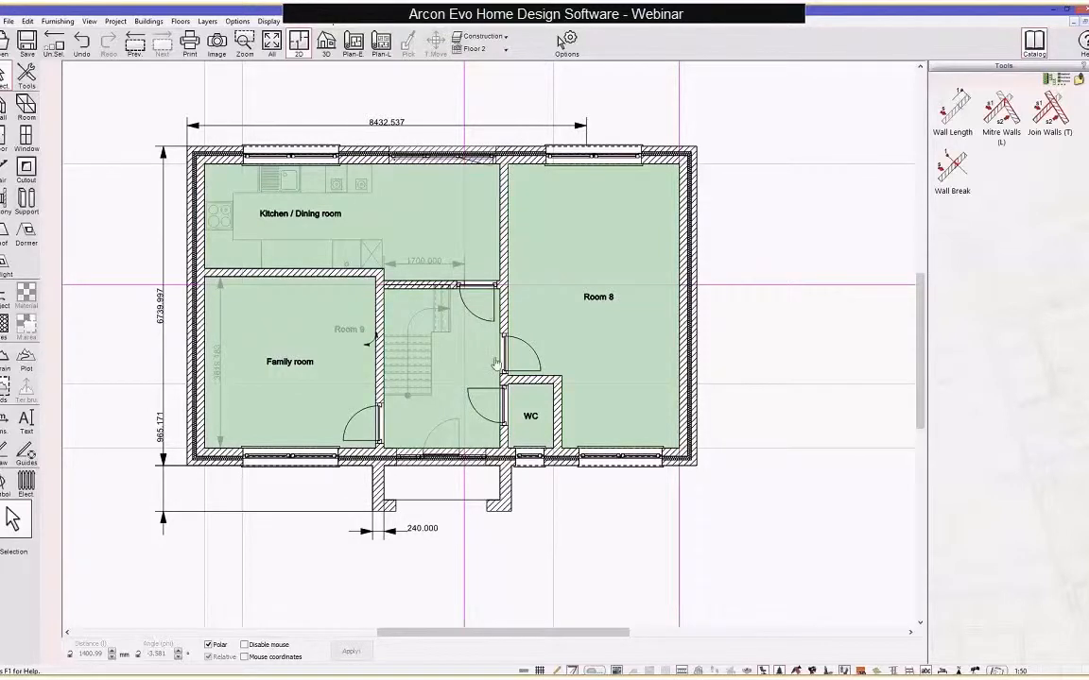
{"action": "middle_click_drag", "start_coordinate": [495, 364], "coordinate": [505, 354]}
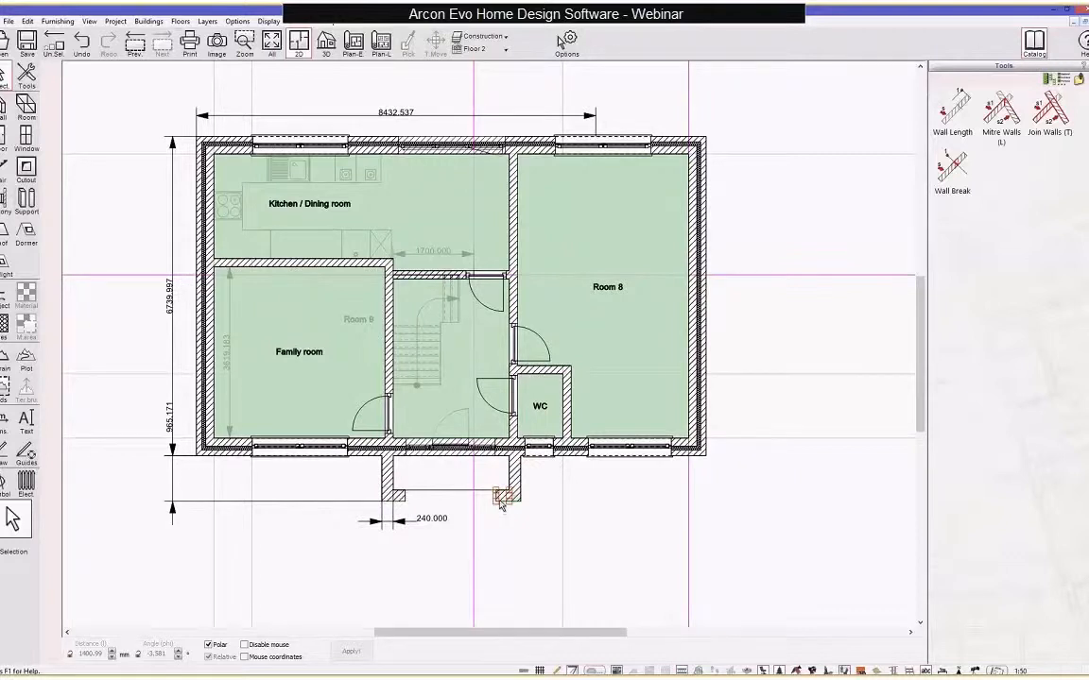
{"action": "left_click", "coordinate": [500, 497]}
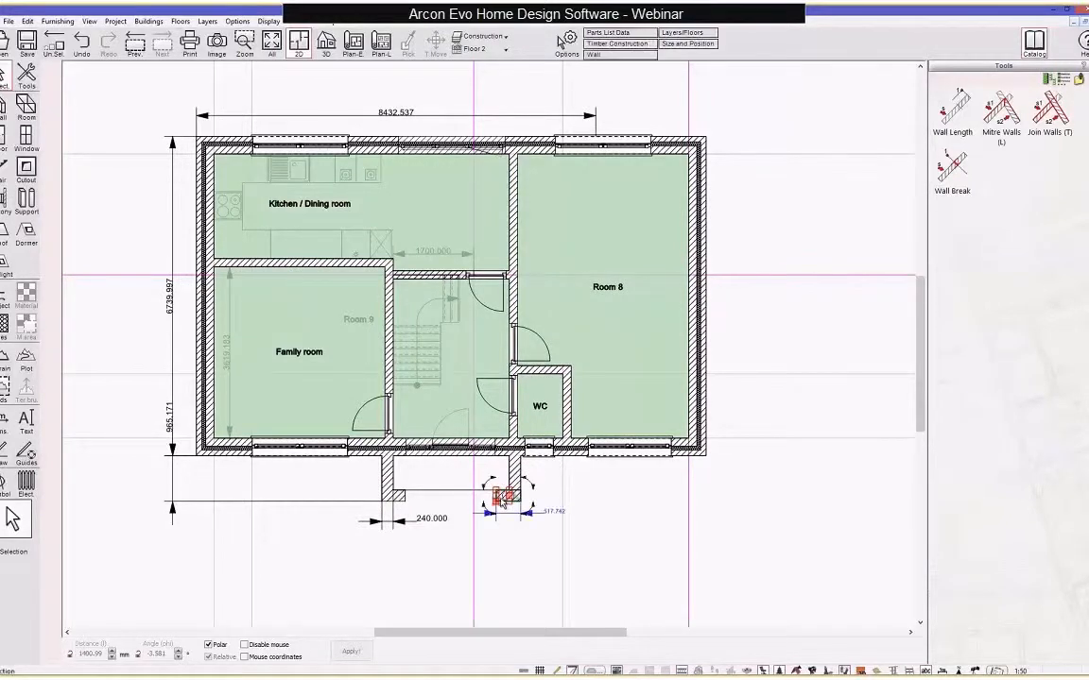
{"action": "key", "text": "Escape"}
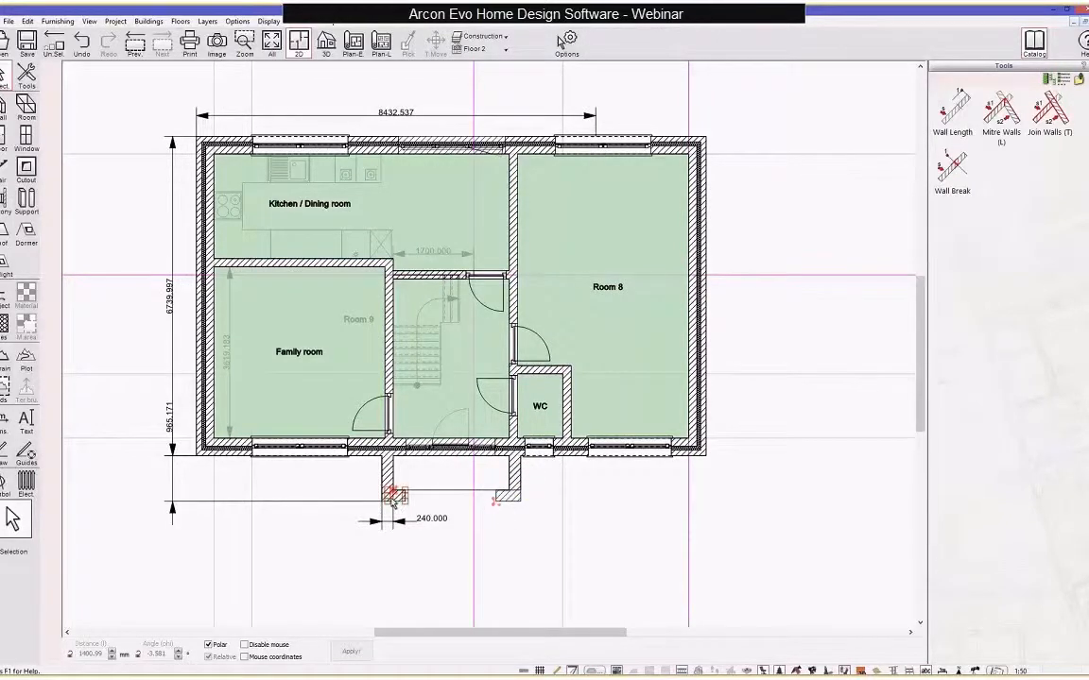
{"action": "left_click", "coordinate": [953, 112]}
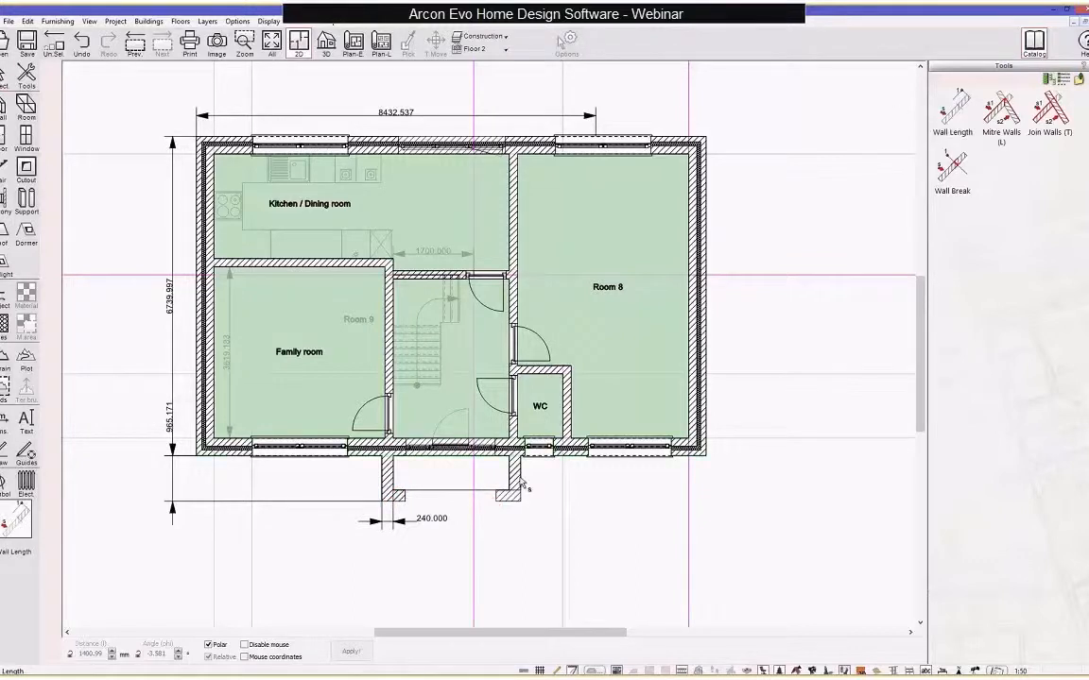
{"action": "left_click", "coordinate": [399, 497]}
{"action": "left_click", "coordinate": [515, 501]}
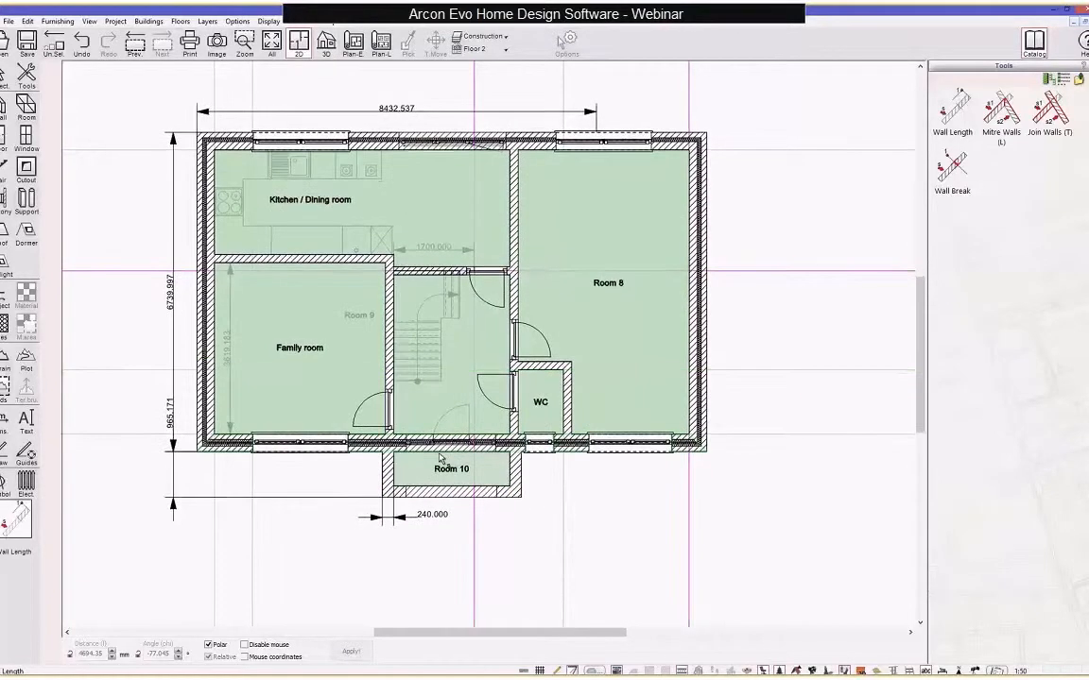
Step: Change the floor visibility so that only the active floor is shown in the plan
{"action": "scroll", "coordinate": [440, 459], "scroll_direction": "up", "scroll_amount": 2}
{"action": "left_click", "coordinate": [181, 21]}
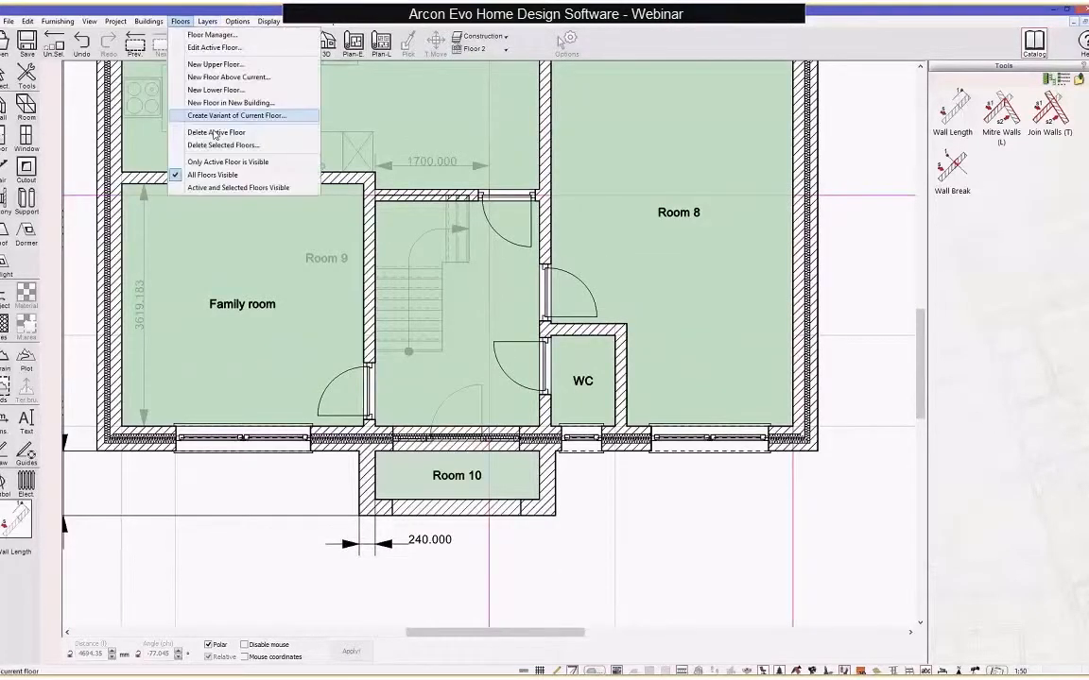
{"action": "left_click", "coordinate": [215, 162]}
{"action": "middle_click_drag", "start_coordinate": [444, 354], "coordinate": [456, 389]}
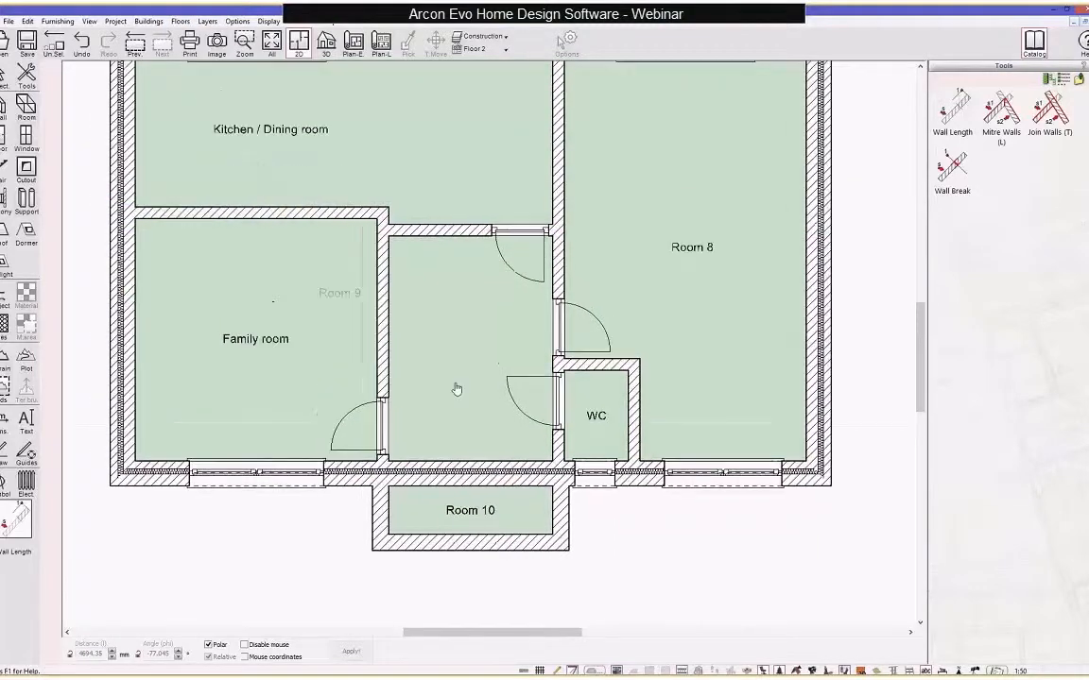
{"action": "scroll", "coordinate": [457, 389], "scroll_direction": "down", "scroll_amount": 2}
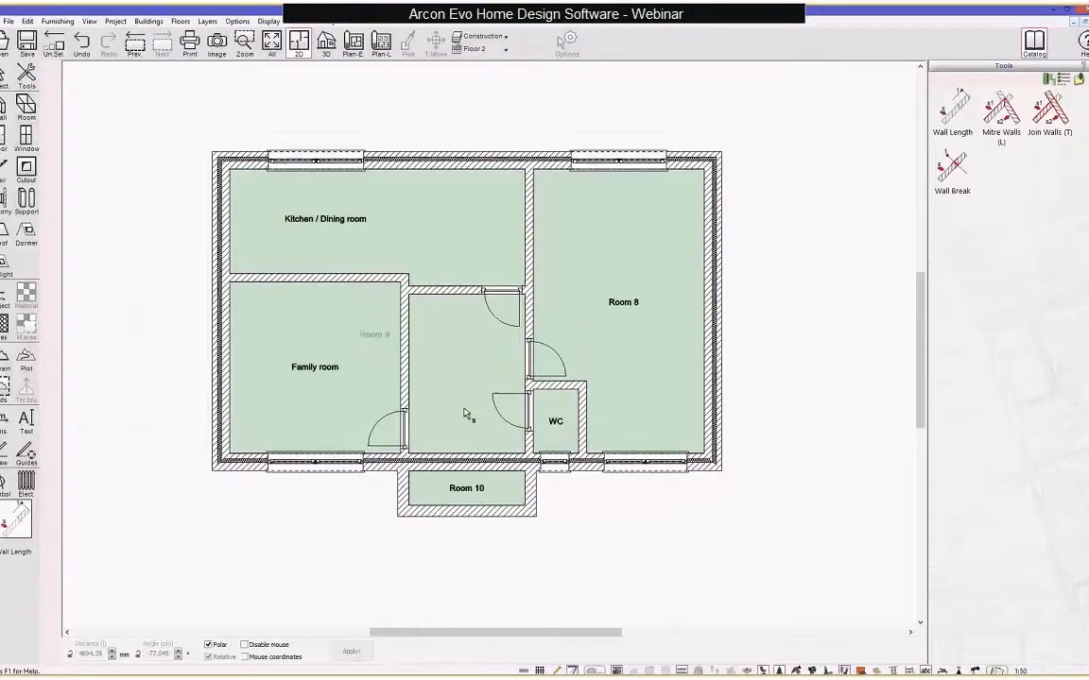
{"action": "middle_click_drag", "start_coordinate": [472, 424], "coordinate": [474, 431]}
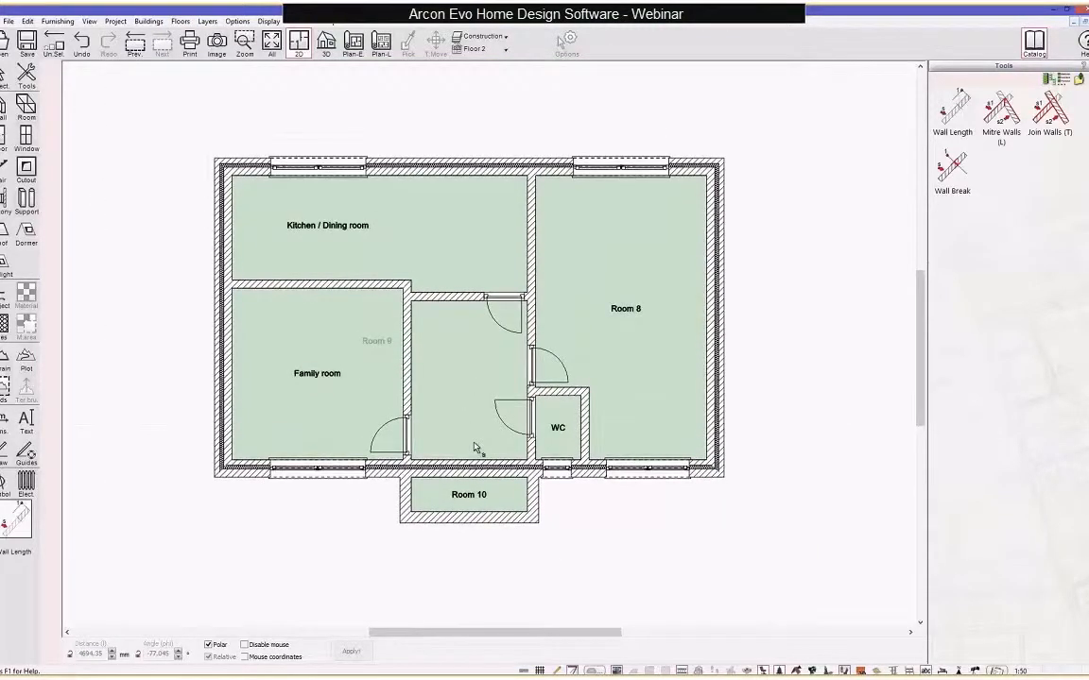
Step: Place an arched rectangular cut-out in the upper floor's front wall between the hall and Room 10
{"action": "scroll", "coordinate": [480, 477], "scroll_direction": "up", "scroll_amount": 2}
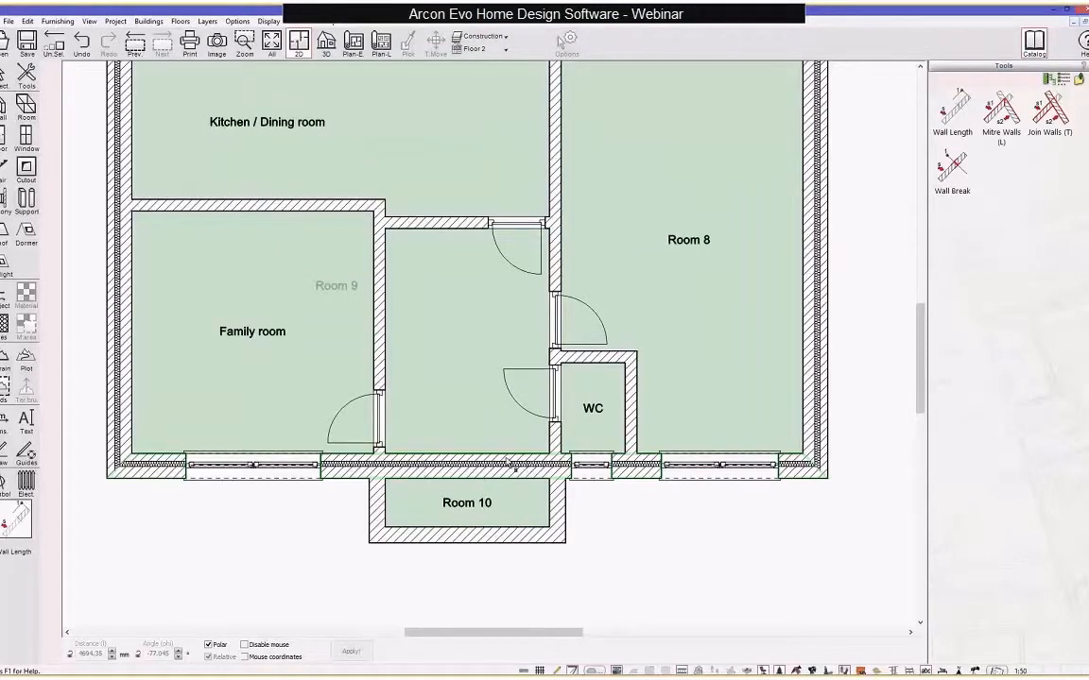
{"action": "left_click", "coordinate": [27, 138]}
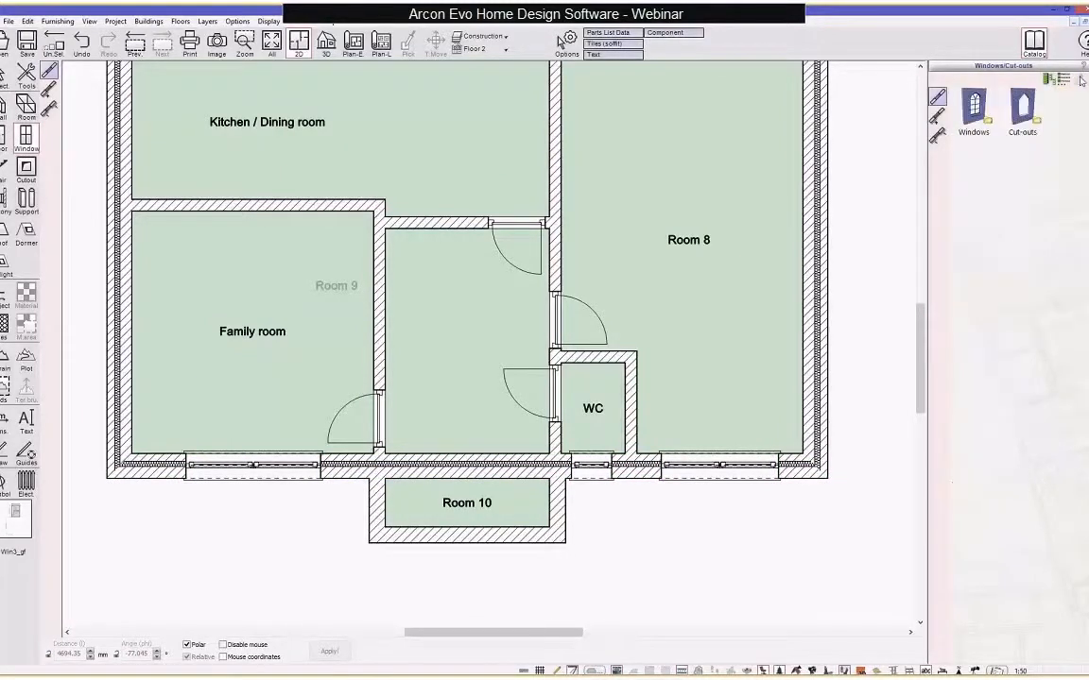
{"action": "double_click", "coordinate": [1025, 107]}
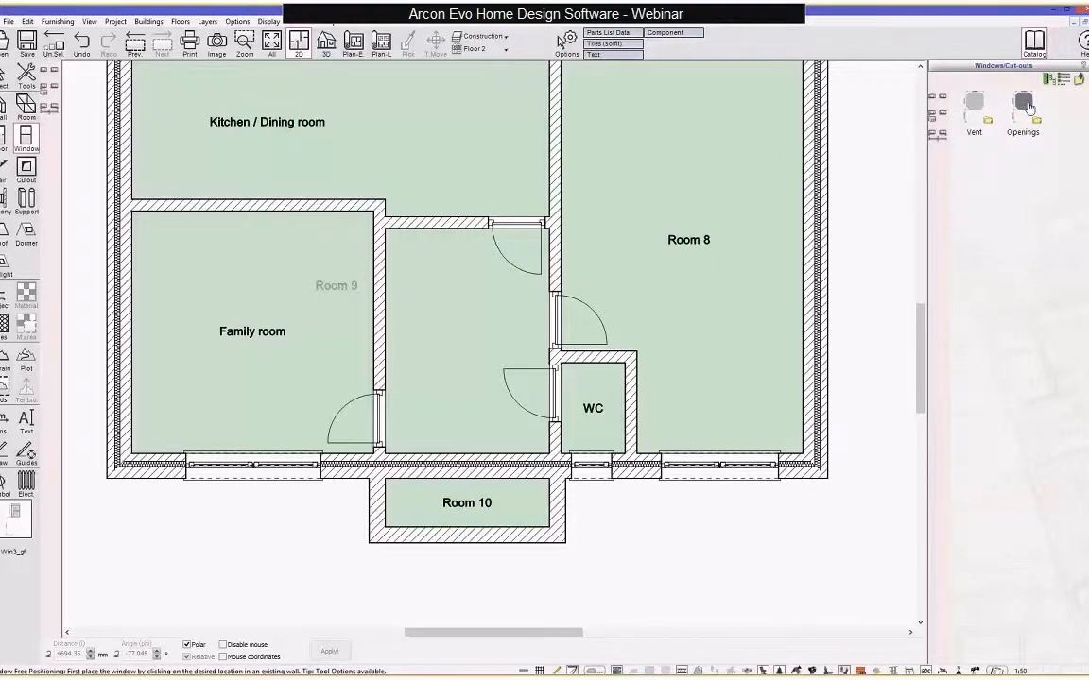
{"action": "double_click", "coordinate": [1026, 106]}
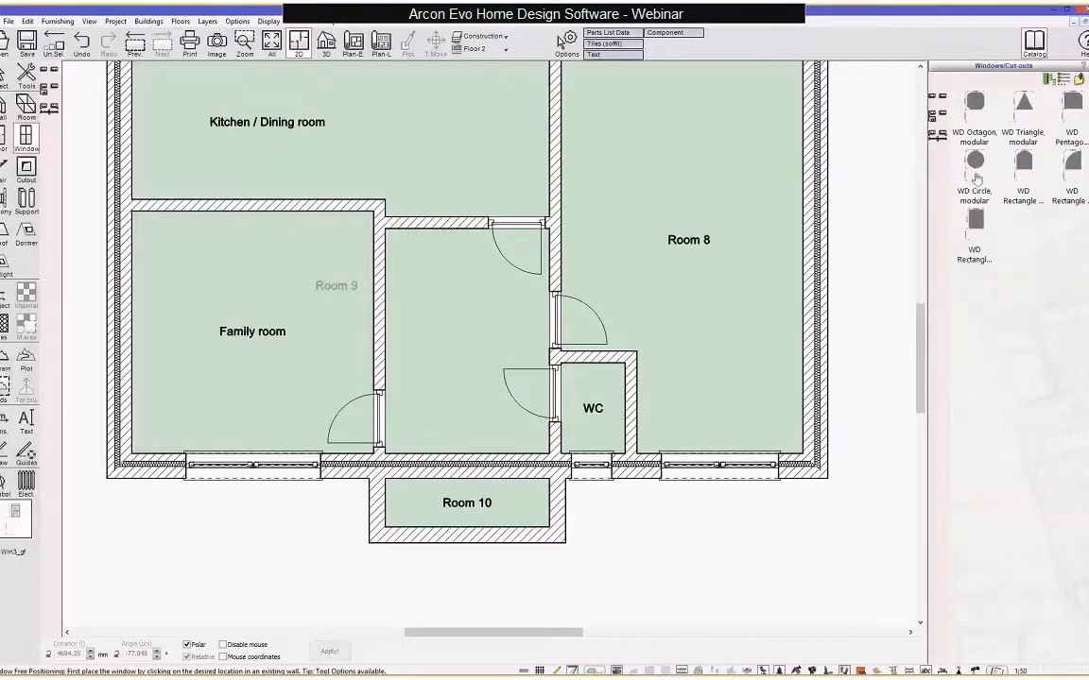
{"action": "left_click", "coordinate": [1023, 160]}
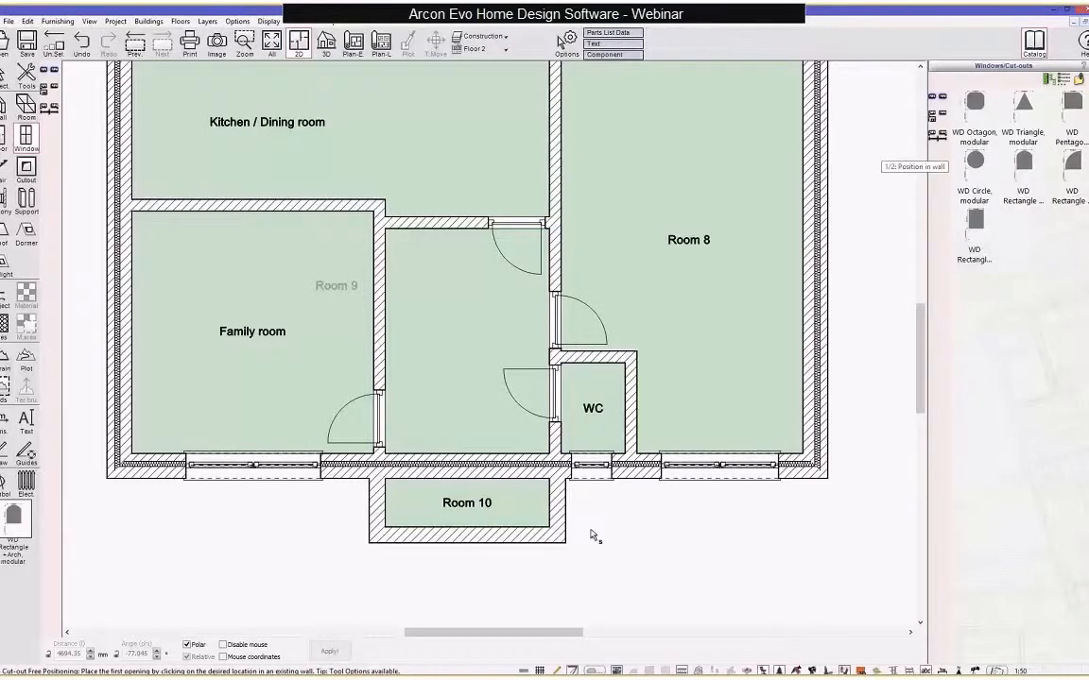
{"action": "left_click", "coordinate": [472, 470]}
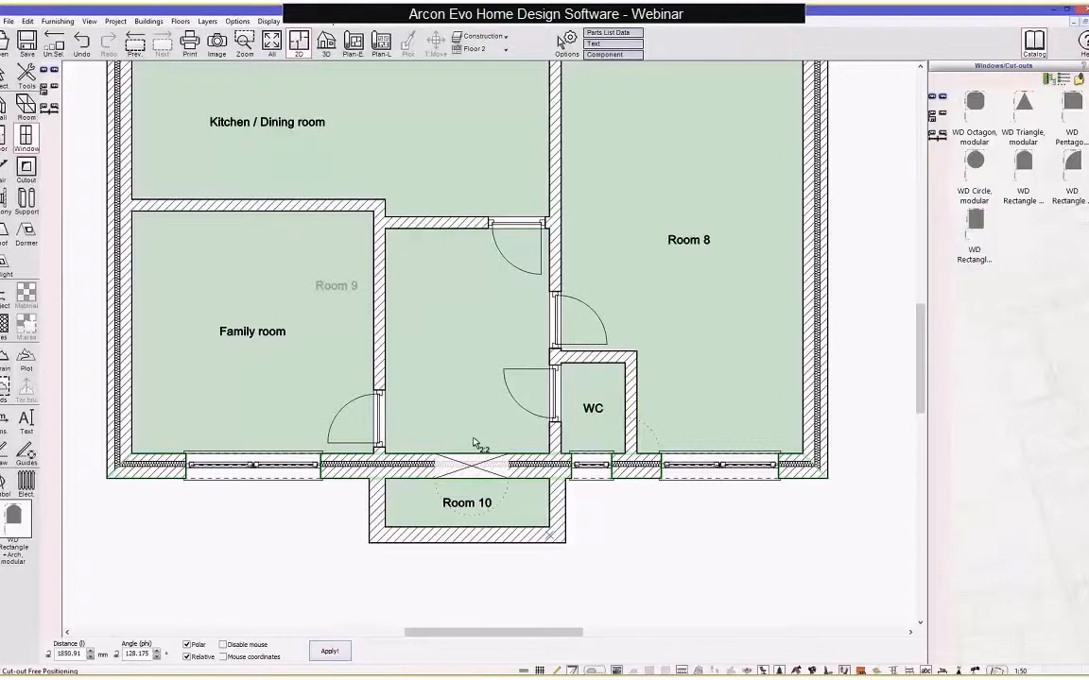
{"action": "left_click", "coordinate": [473, 439]}
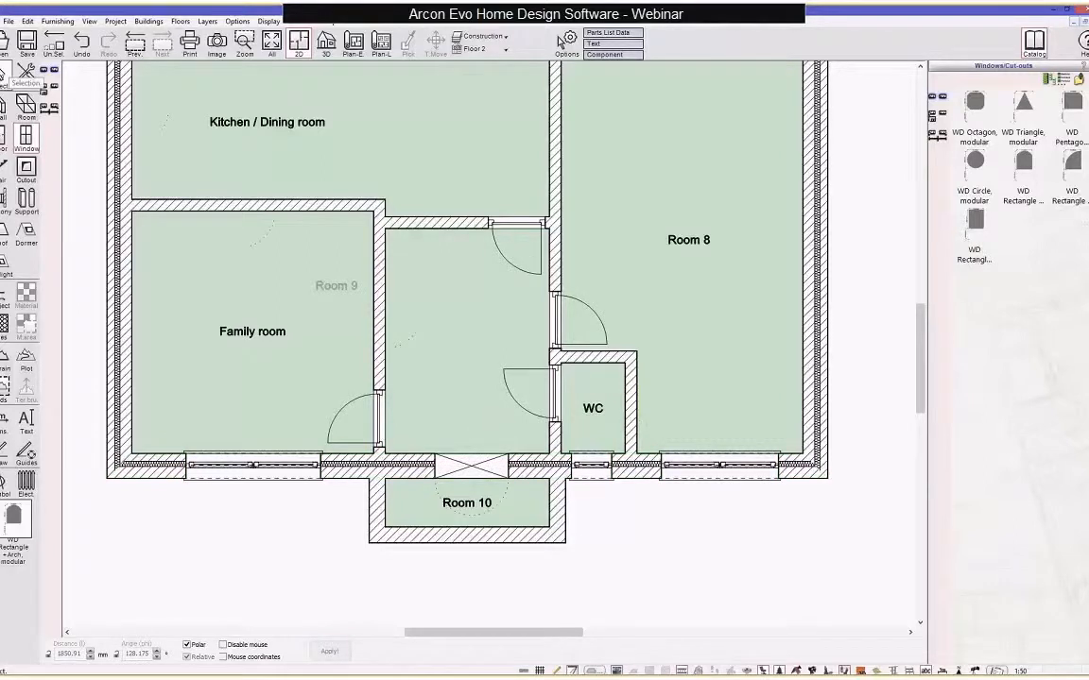
Step: Select the arched cut-out, bring up its component settings and try to set its sill height to 0
{"action": "left_click", "coordinate": [22, 73]}
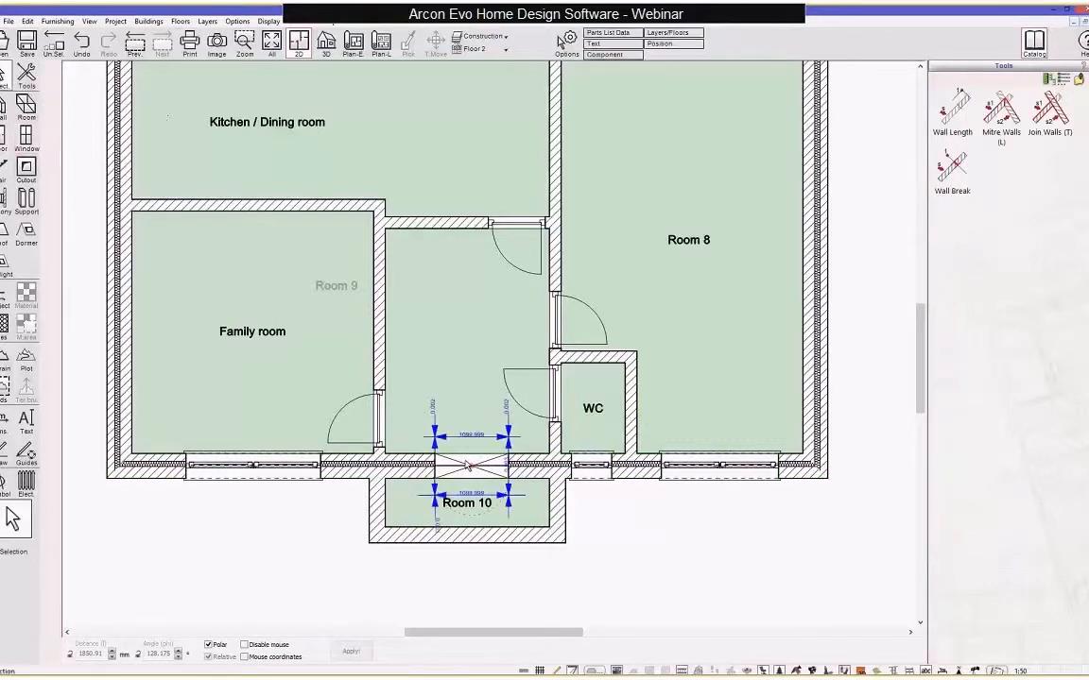
{"action": "left_click", "coordinate": [604, 55]}
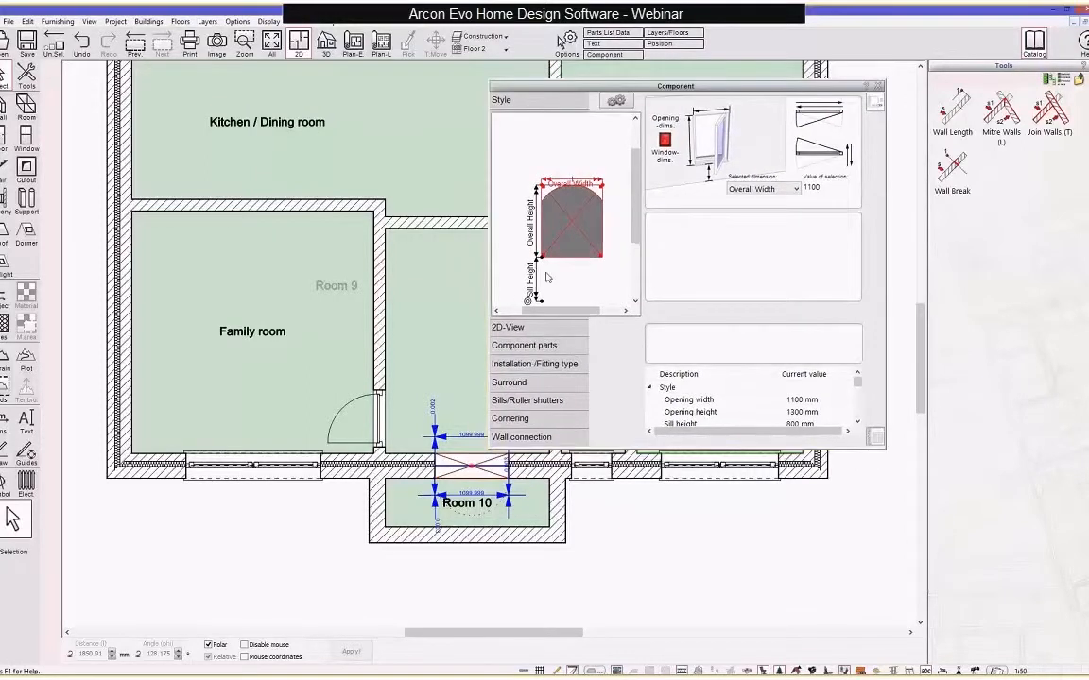
{"action": "left_click", "coordinate": [534, 281]}
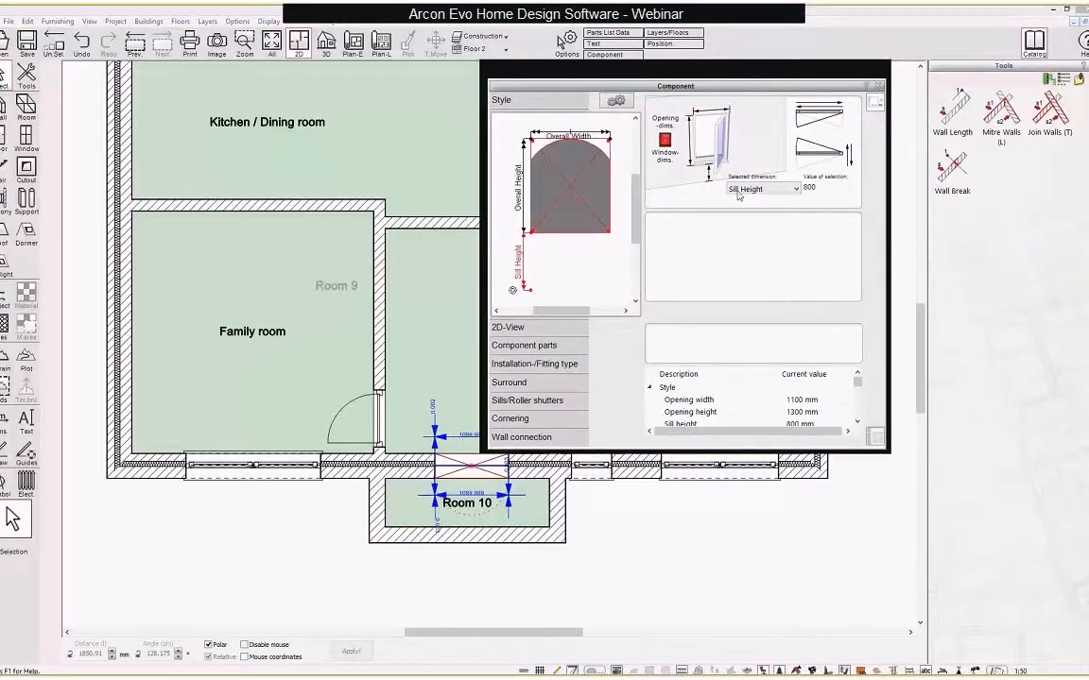
{"action": "left_click", "coordinate": [809, 188]}
{"action": "double_click", "coordinate": [809, 188]}
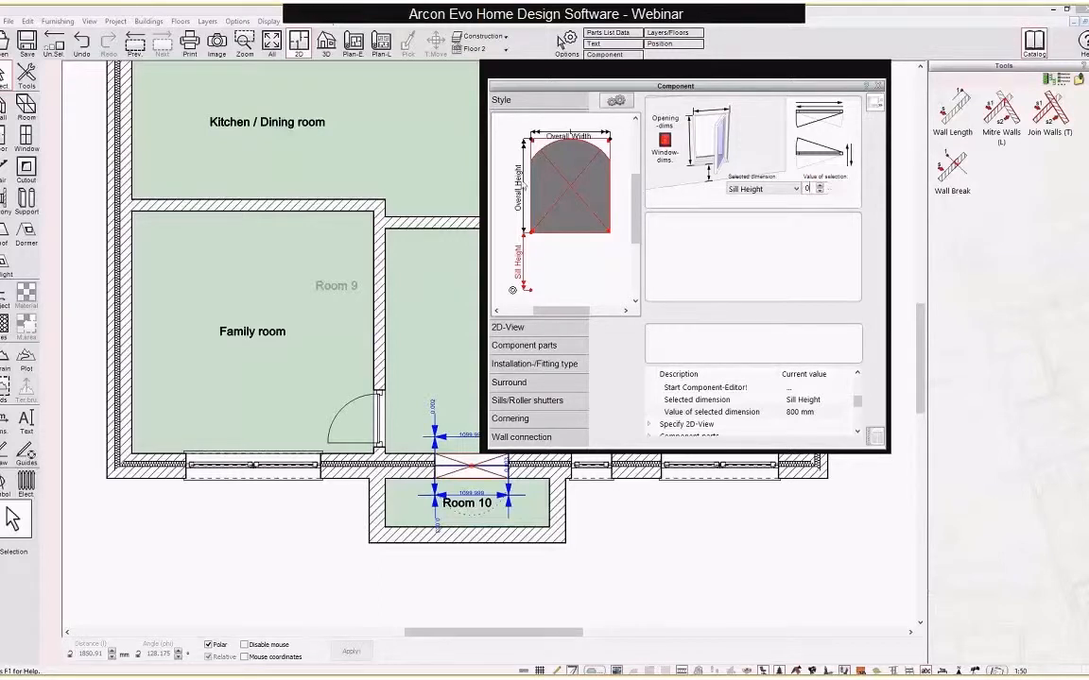
Step: Set the overall width of the arched cut-out to 2200 mm and deselect everything
{"action": "left_click", "coordinate": [519, 177]}
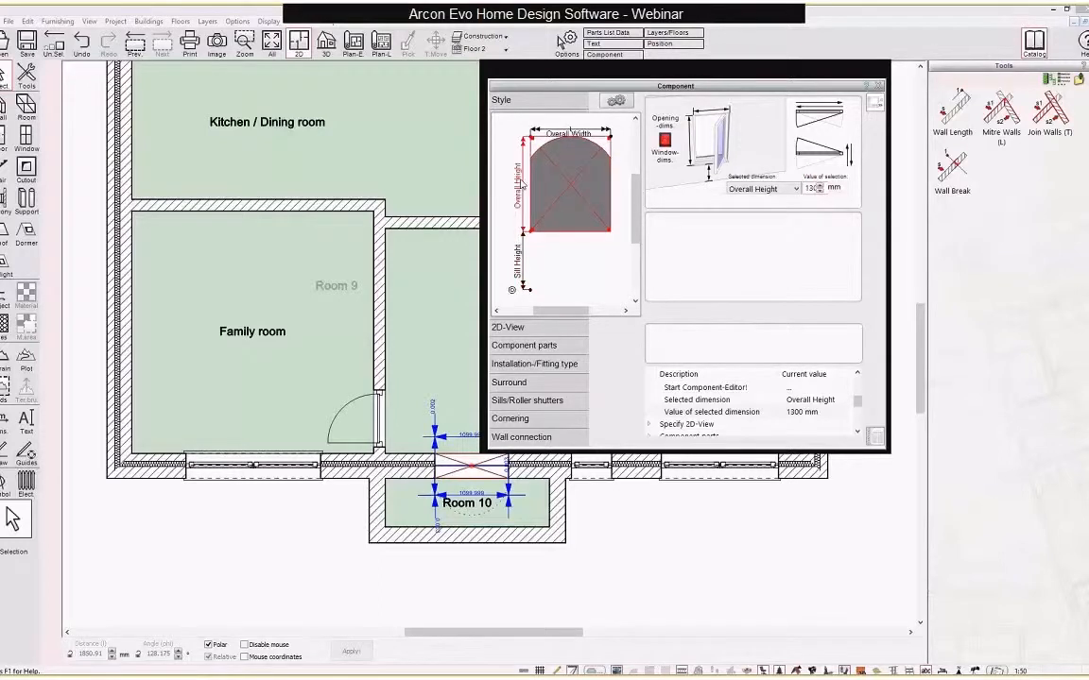
{"action": "left_click", "coordinate": [571, 132]}
{"action": "left_click", "coordinate": [805, 188]}
{"action": "left_click_drag", "start_coordinate": [807, 189], "coordinate": [833, 190]}
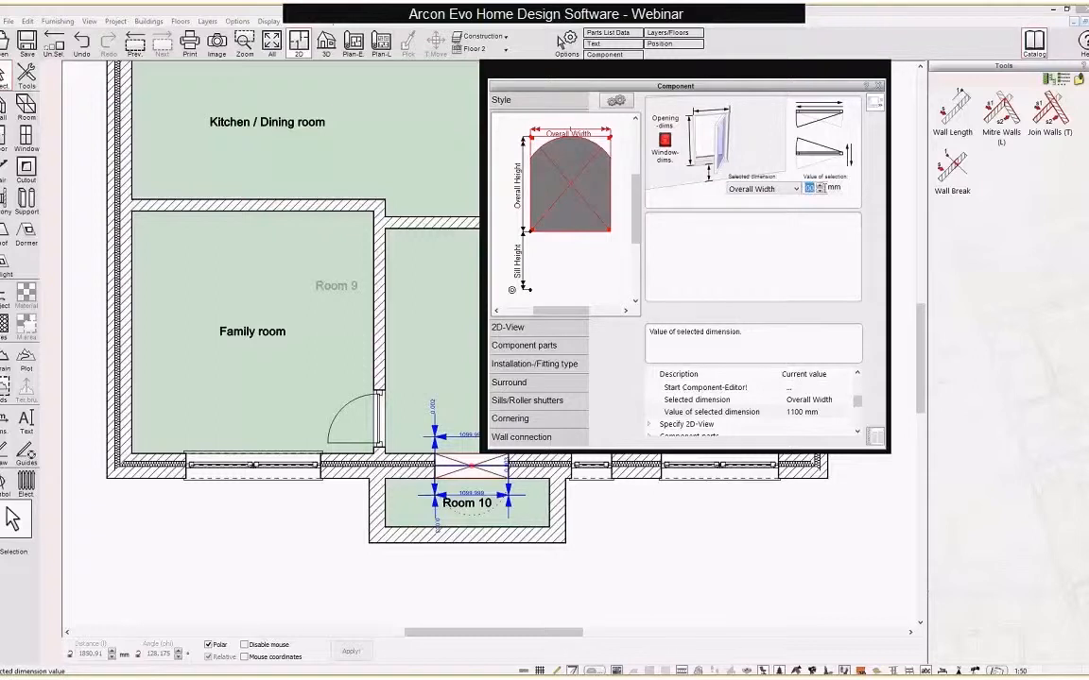
{"action": "type", "text": "20"}
{"action": "key", "text": "BackSpace"}
{"action": "key", "text": "BackSpace"}
{"action": "type", "text": "20"}
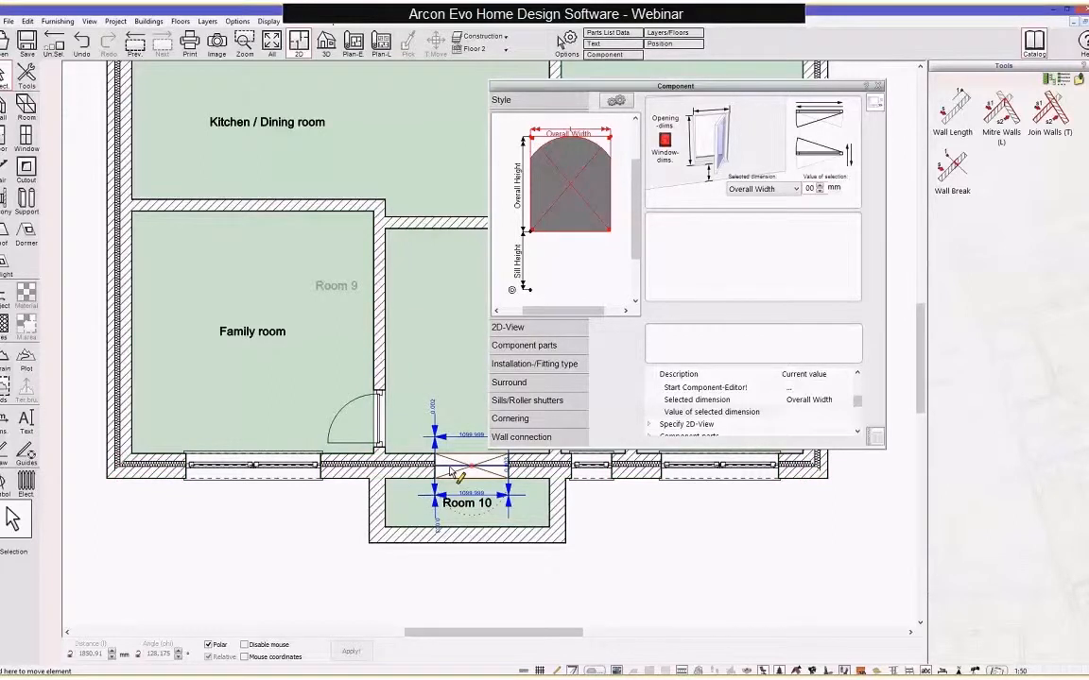
{"action": "left_click", "coordinate": [458, 475]}
{"action": "left_click", "coordinate": [485, 469]}
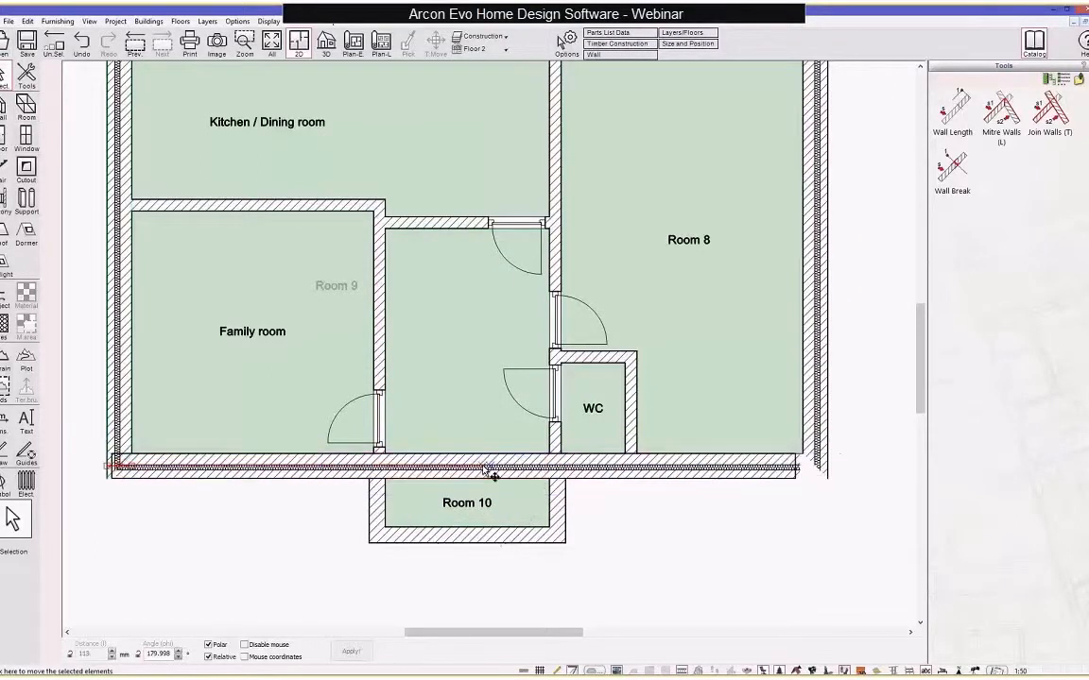
{"action": "left_click_drag", "start_coordinate": [484, 469], "coordinate": [493, 469]}
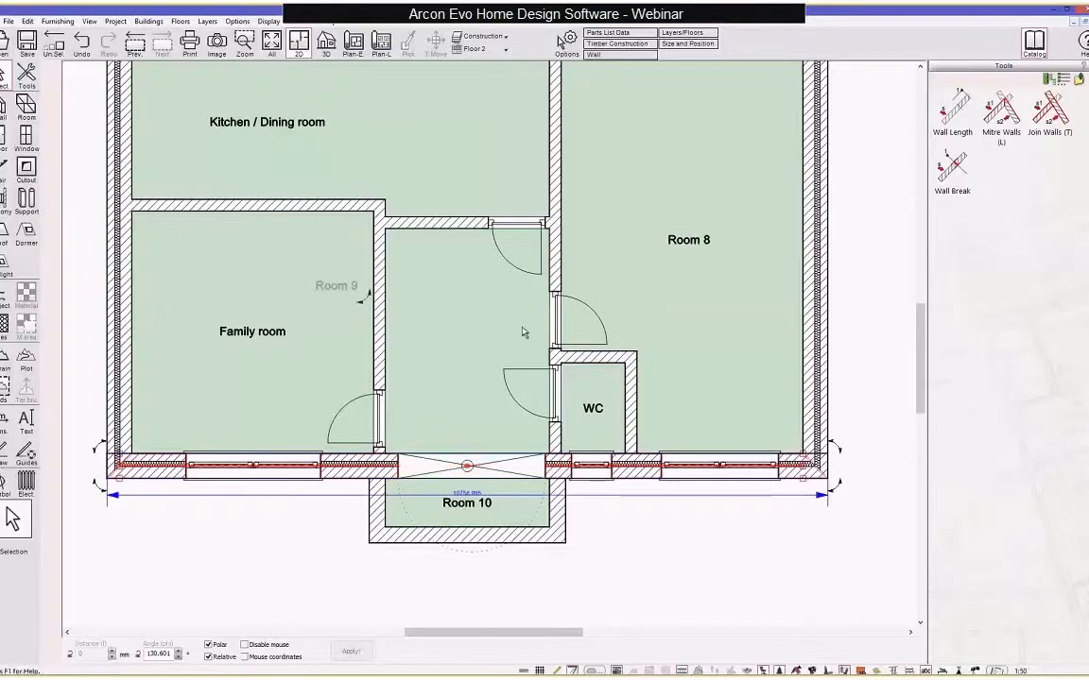
{"action": "key", "text": "Escape"}
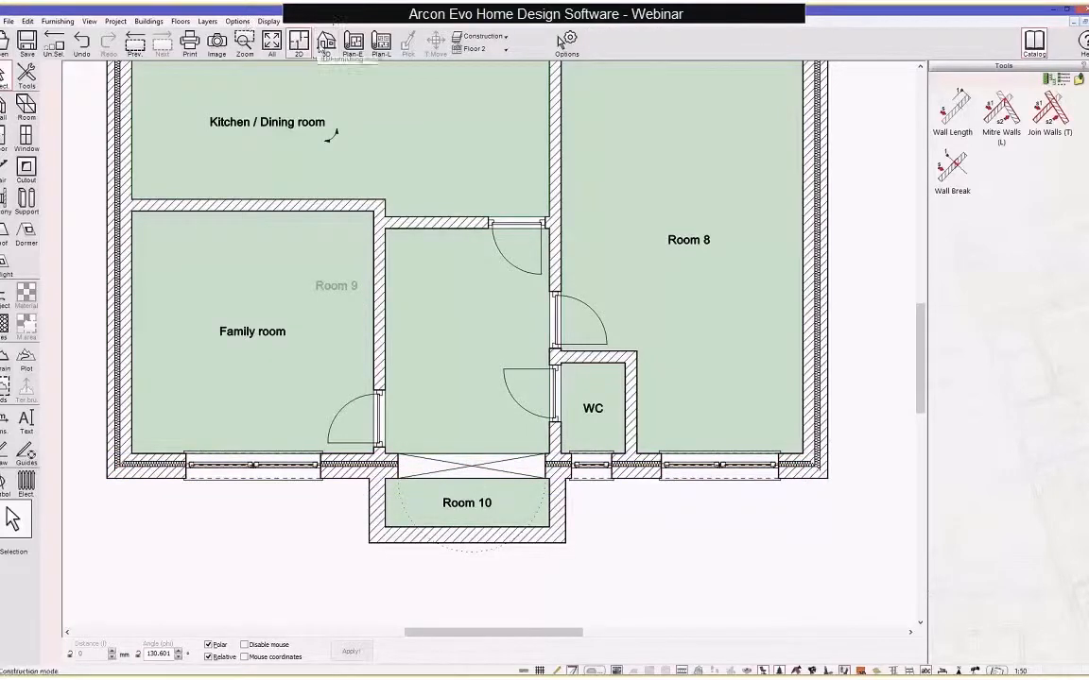
Step: In the 3D view, lower the arched opening to floor level by setting its sill dimension to 0
{"action": "left_click", "coordinate": [325, 43]}
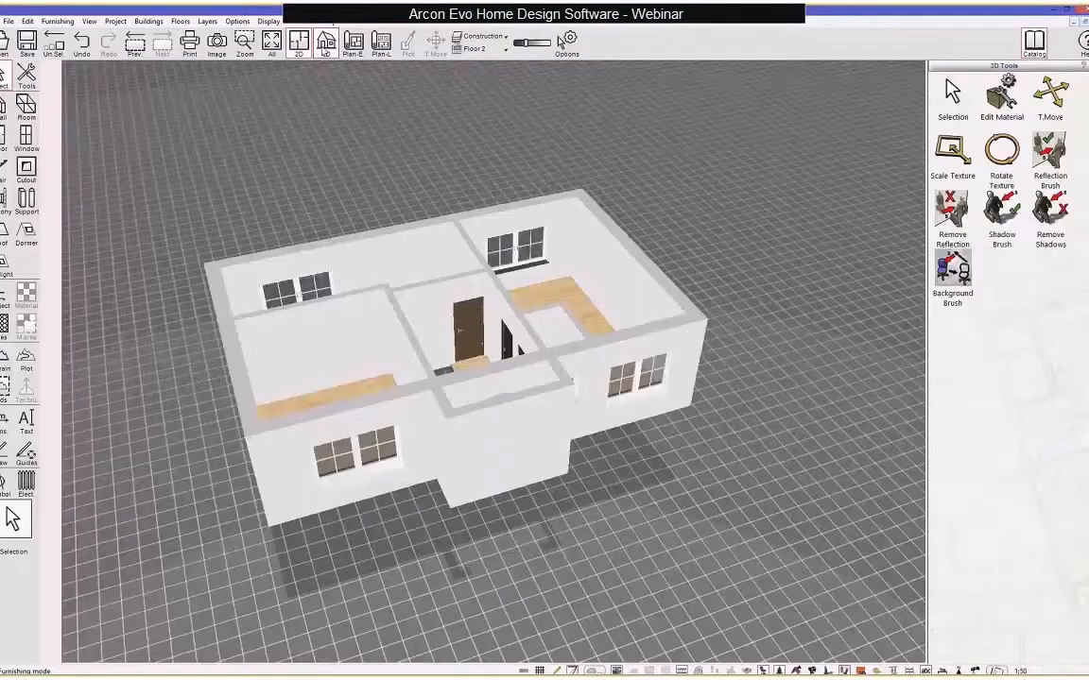
{"action": "middle_click_drag", "start_coordinate": [303, 284], "coordinate": [369, 367]}
{"action": "scroll", "coordinate": [393, 415], "scroll_direction": "up", "scroll_amount": 4}
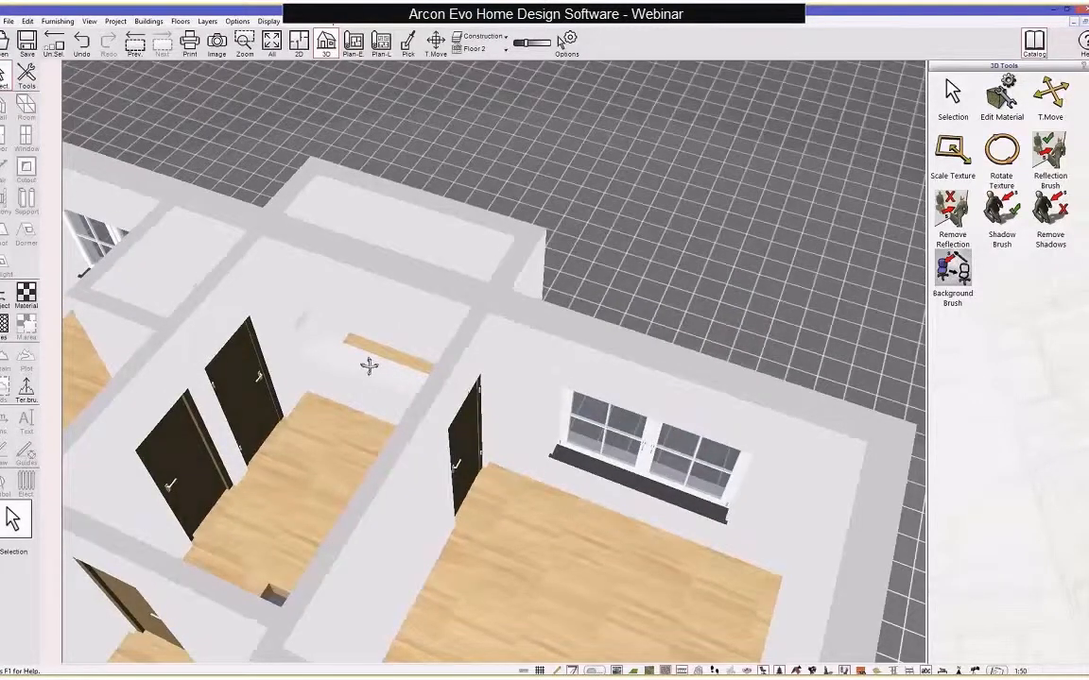
{"action": "left_click", "coordinate": [349, 388]}
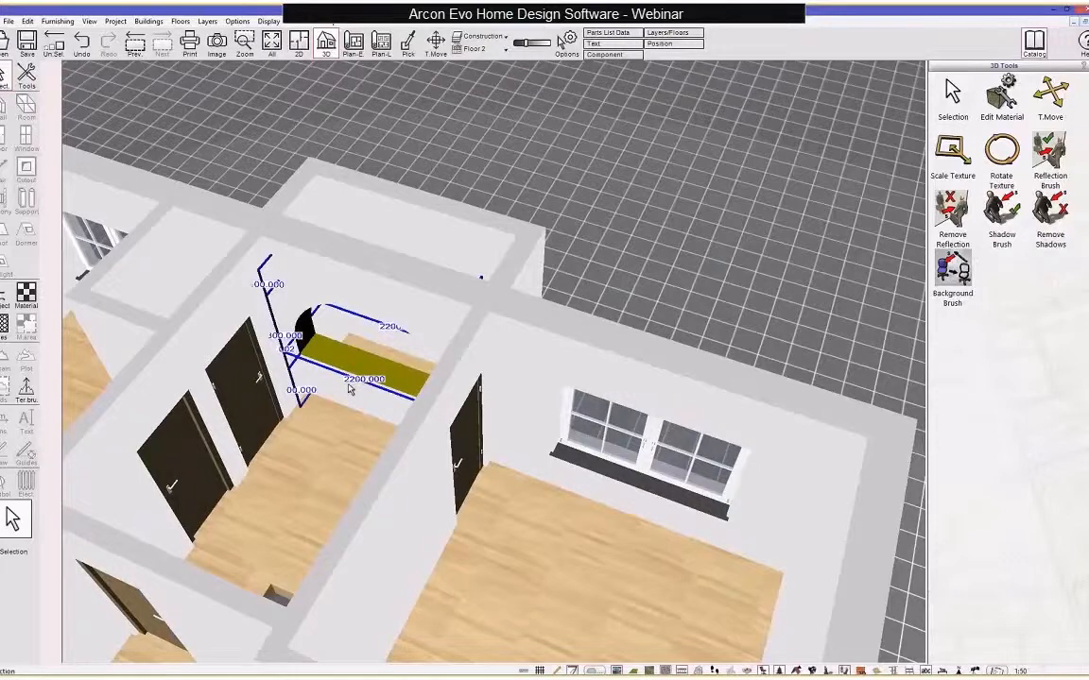
{"action": "left_click", "coordinate": [297, 388]}
{"action": "type", "text": "0"}
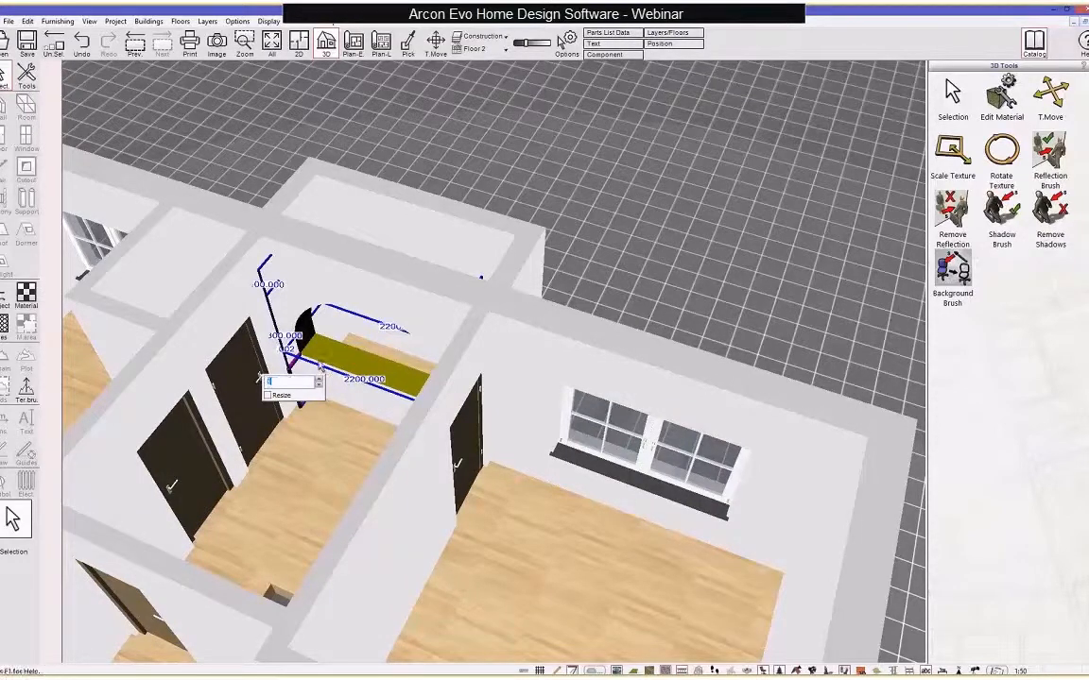
{"action": "key", "text": "Return"}
Step: Increase the arched opening's height in steps to 2200 mm, leaving 300 mm of wall above it
{"action": "left_click", "coordinate": [338, 384]}
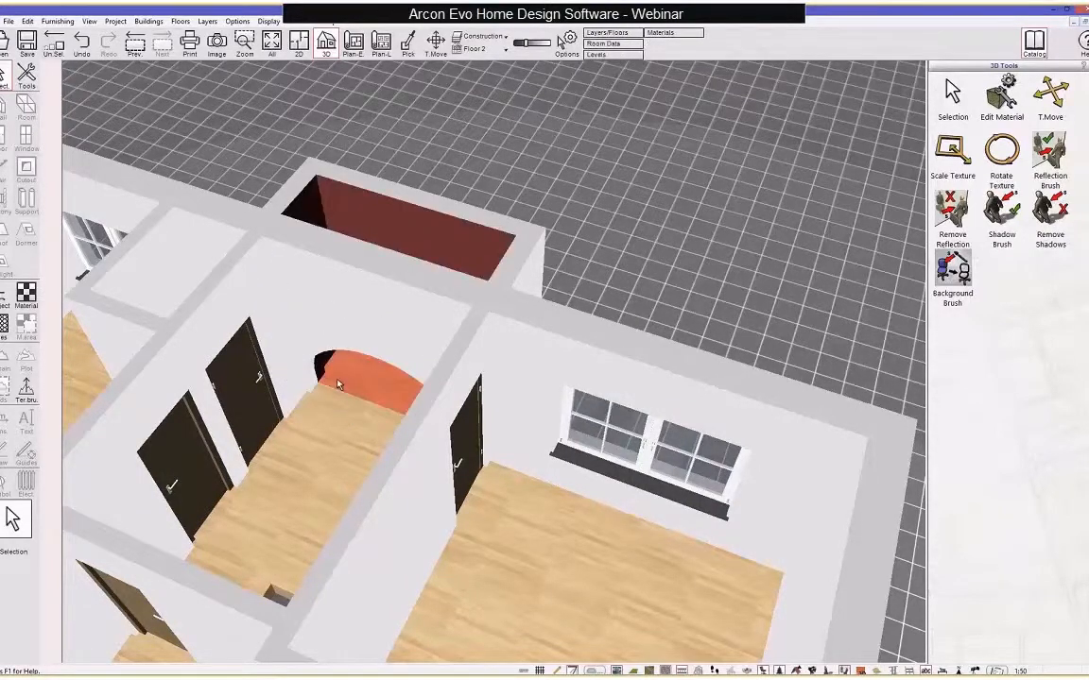
{"action": "left_click", "coordinate": [315, 386]}
{"action": "mouse_move", "coordinate": [339, 385]}
{"action": "middle_mouse_down"}
{"action": "mouse_move", "coordinate": [314, 386]}
{"action": "mouse_move", "coordinate": [359, 370]}
{"action": "mouse_move", "coordinate": [351, 373]}
{"action": "middle_mouse_up"}
{"action": "left_click", "coordinate": [315, 385]}
{"action": "scroll", "coordinate": [359, 370], "scroll_direction": "up", "scroll_amount": 4}
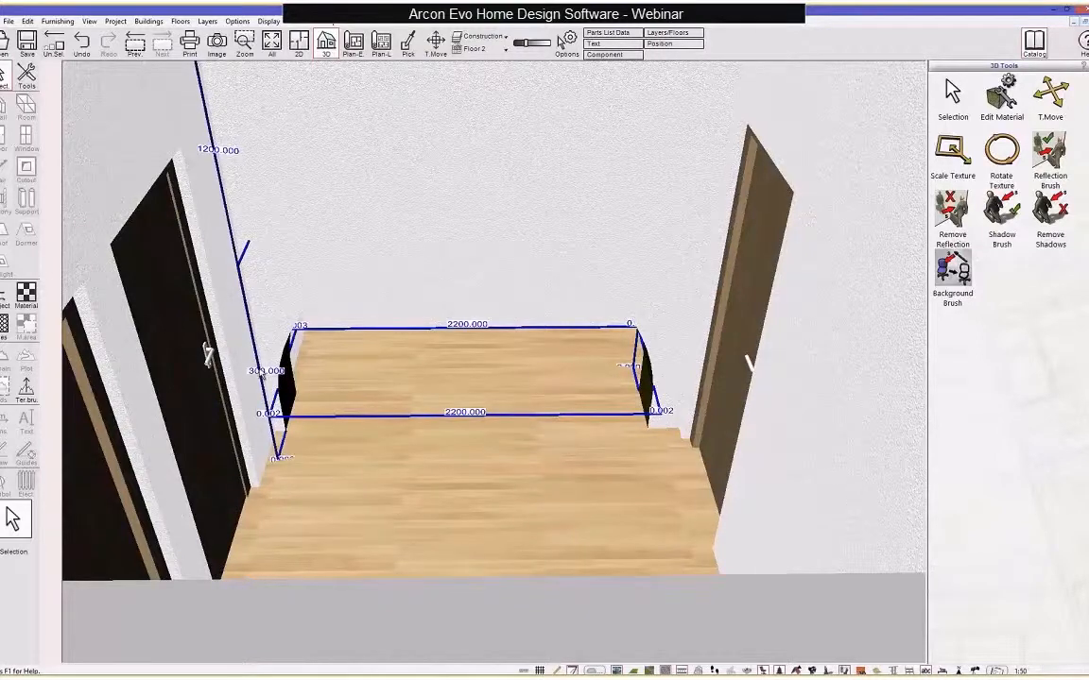
{"action": "double_click", "coordinate": [264, 372]}
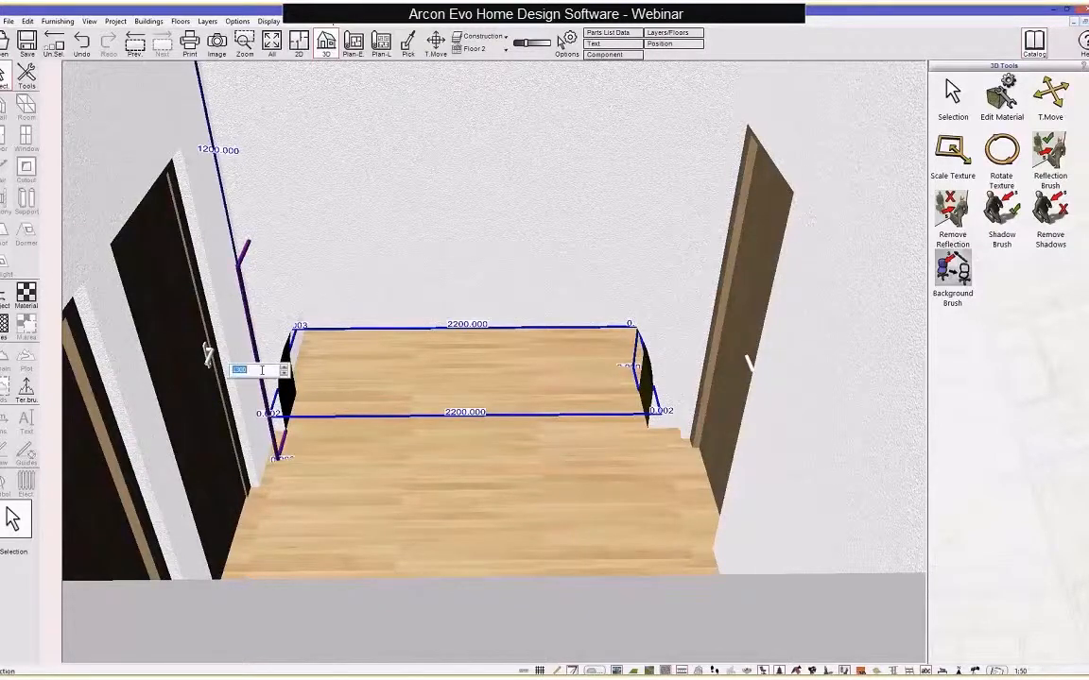
{"action": "left_click", "coordinate": [282, 368]}
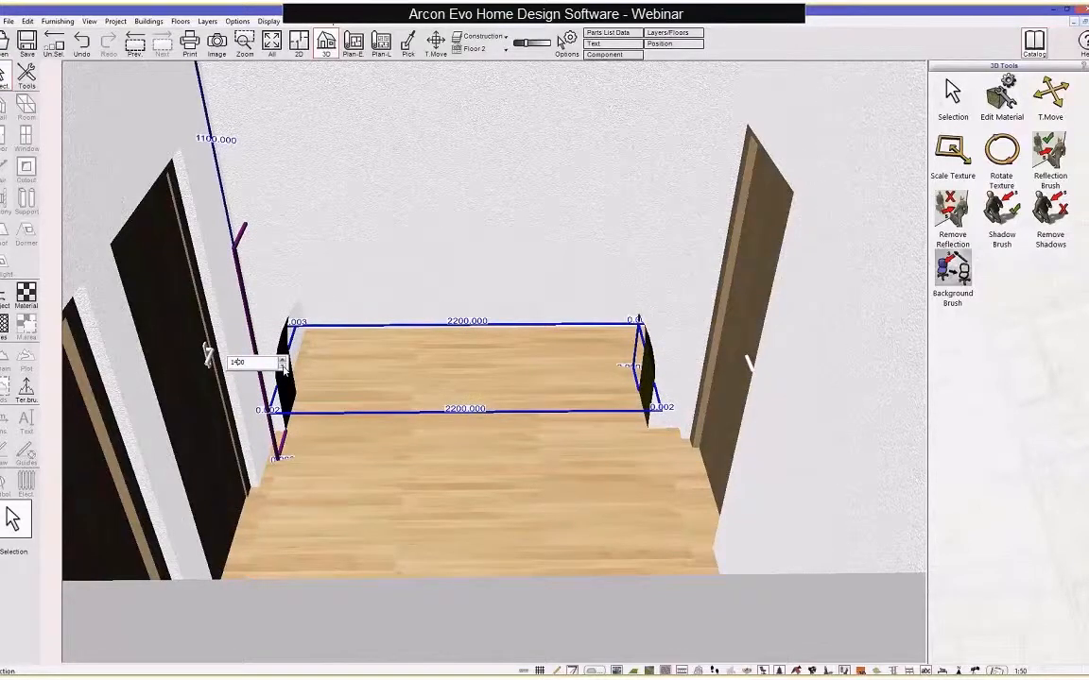
{"action": "left_click", "coordinate": [283, 368]}
{"action": "left_click", "coordinate": [276, 332]}
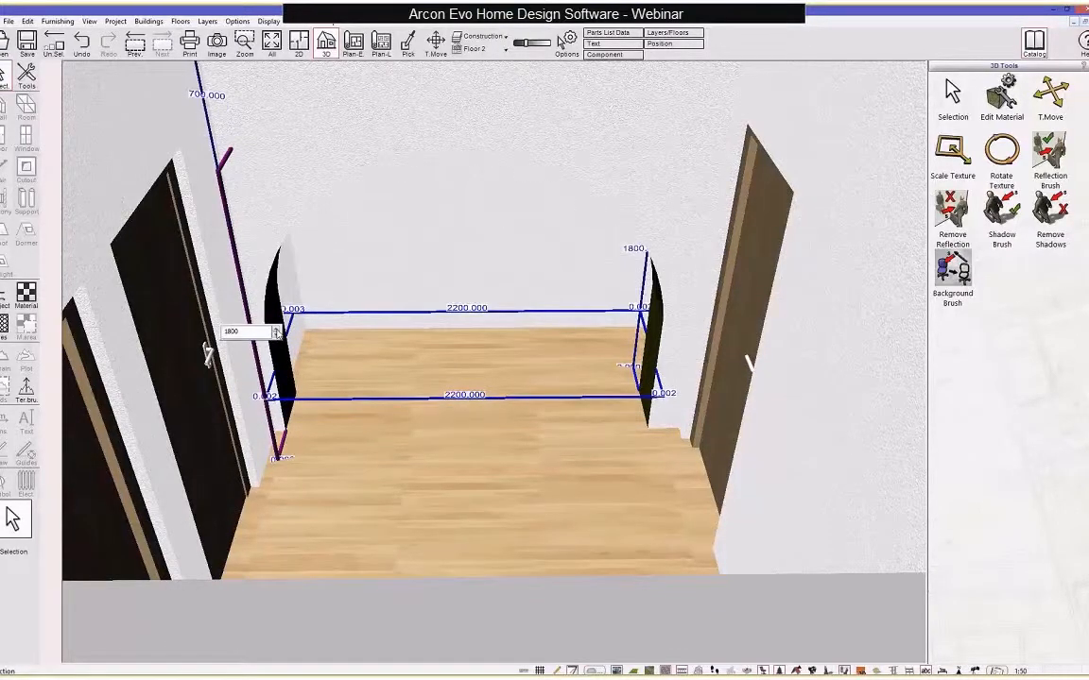
{"action": "left_click", "coordinate": [276, 333]}
{"action": "left_click", "coordinate": [275, 324]}
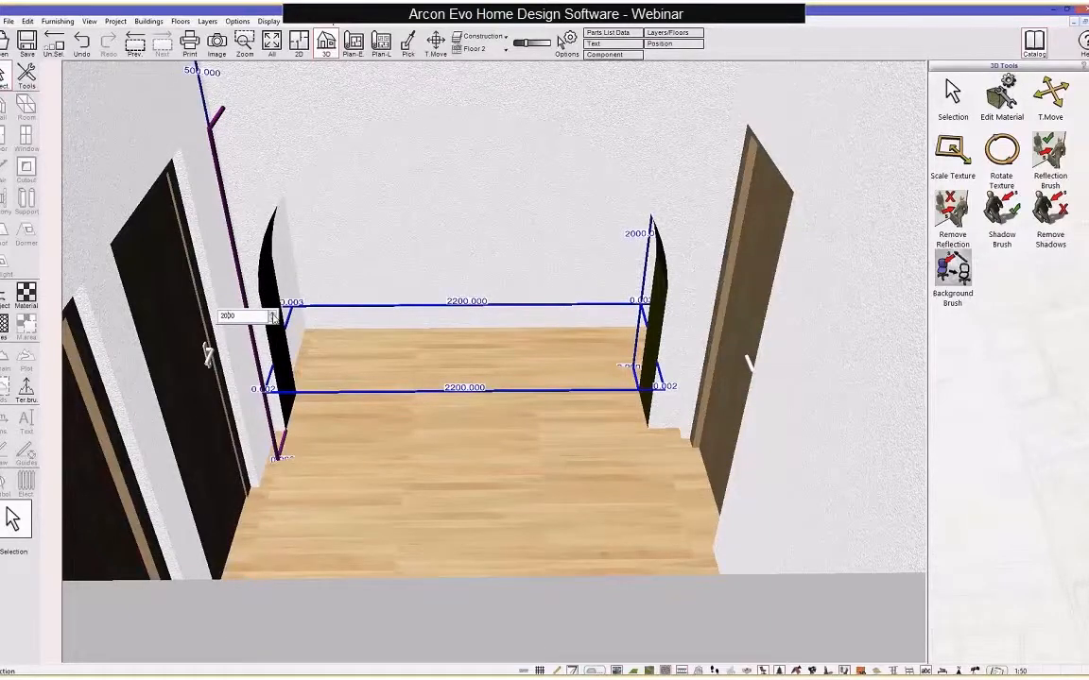
{"action": "left_click", "coordinate": [273, 314]}
{"action": "left_click", "coordinate": [270, 300]}
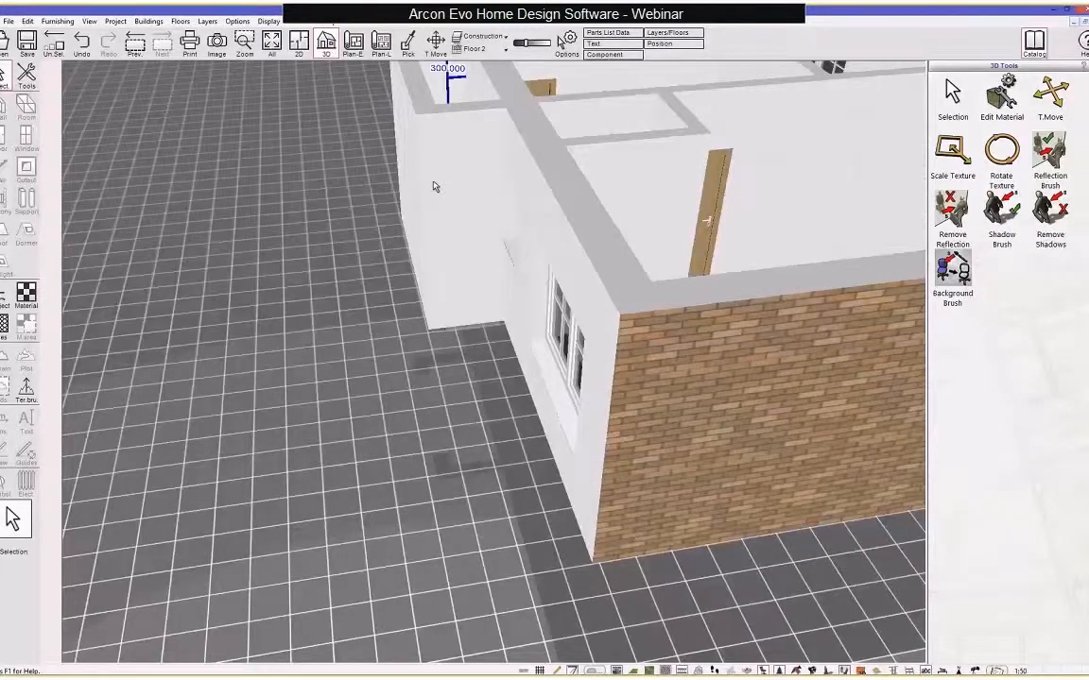
{"action": "middle_click_drag", "start_coordinate": [435, 186], "coordinate": [378, 213]}
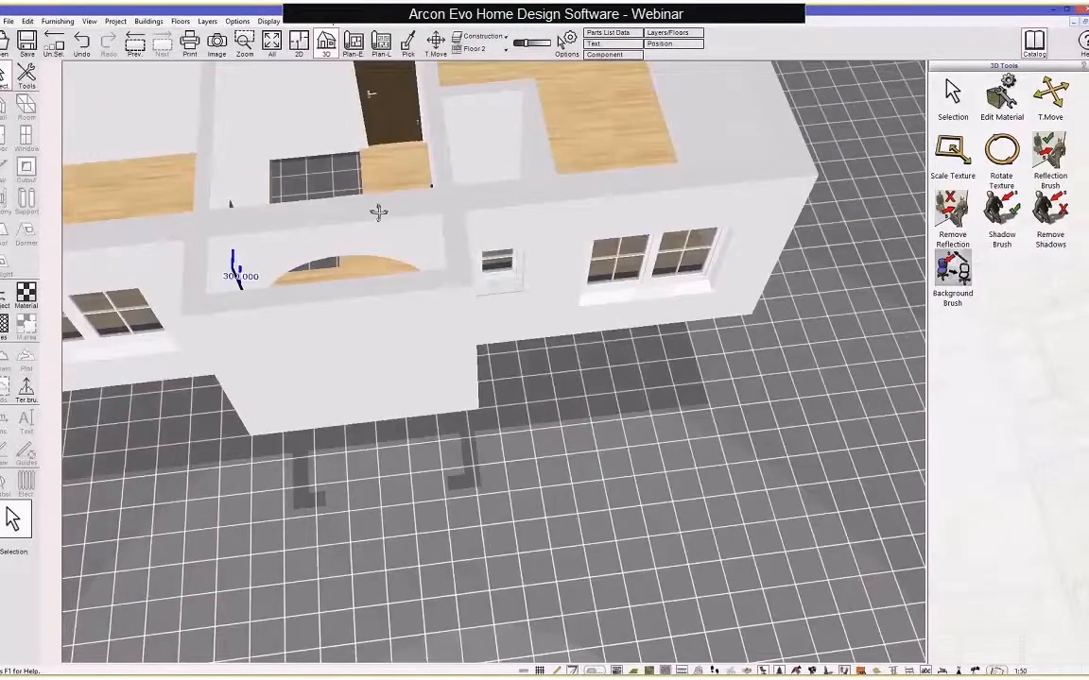
Step: In the 2D plan, place the saved window Win2_ff midway between the inner corners of Room 10's front wall
{"action": "left_click", "coordinate": [298, 40]}
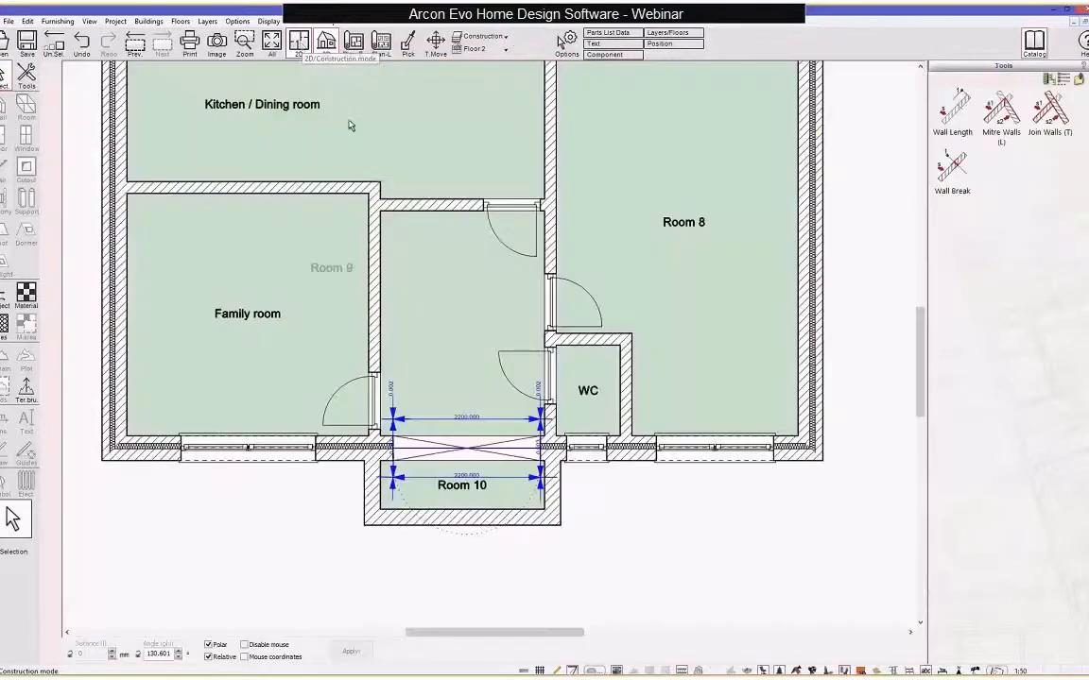
{"action": "scroll", "coordinate": [347, 233], "scroll_direction": "down", "scroll_amount": 2}
{"action": "scroll", "coordinate": [451, 473], "scroll_direction": "down", "scroll_amount": 1}
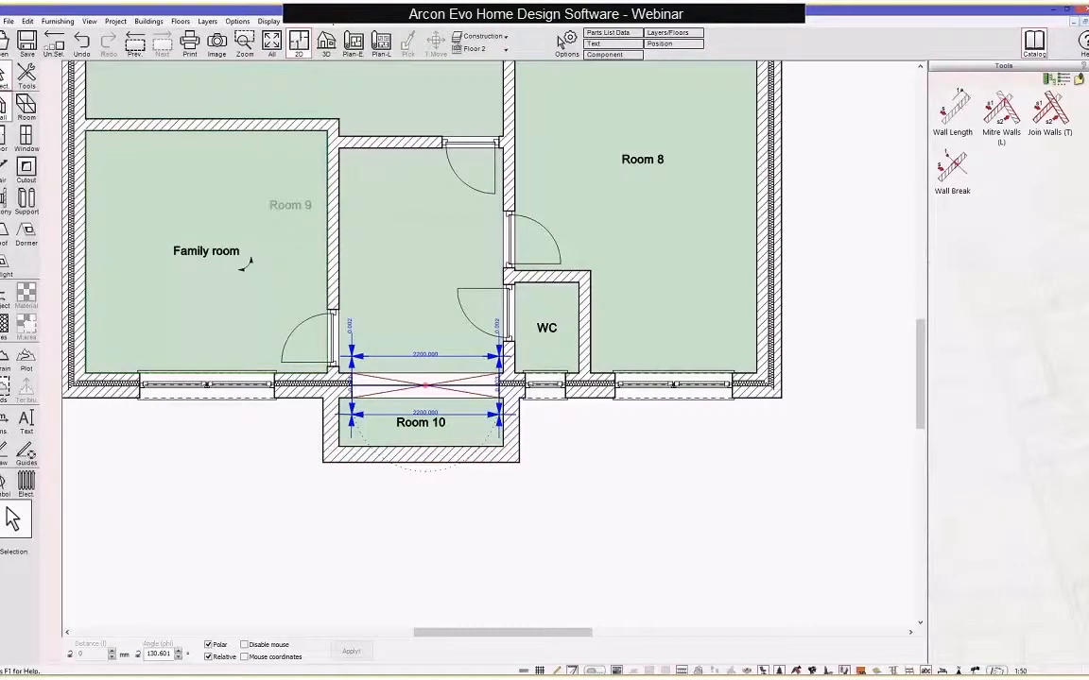
{"action": "left_click", "coordinate": [25, 138]}
{"action": "left_click", "coordinate": [1081, 81]}
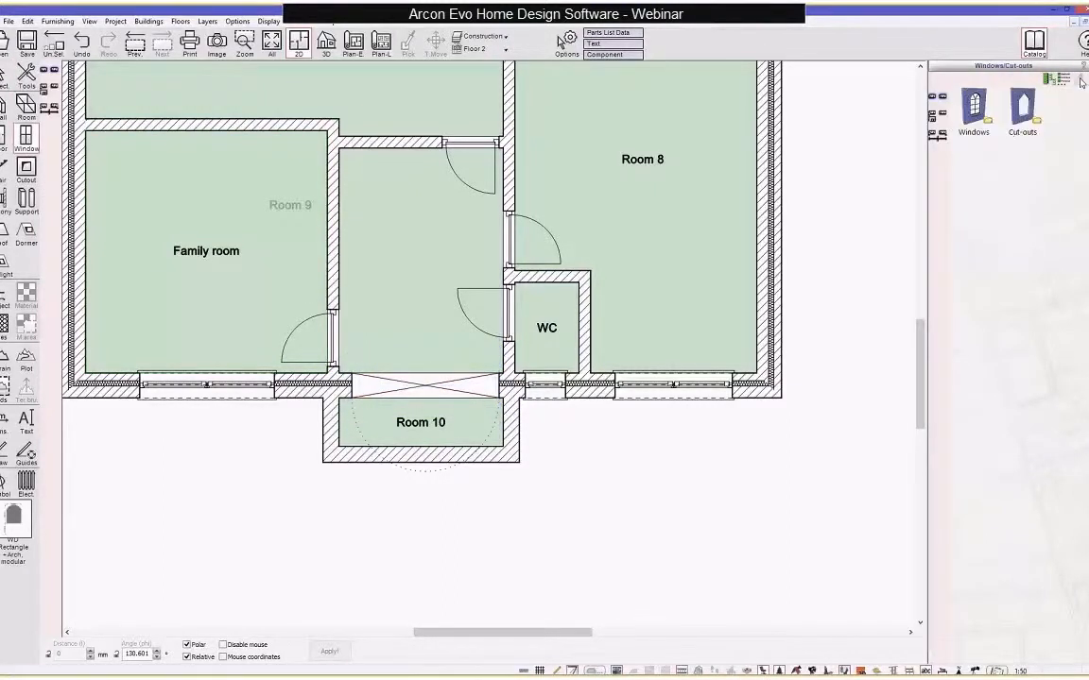
{"action": "double_click", "coordinate": [974, 108]}
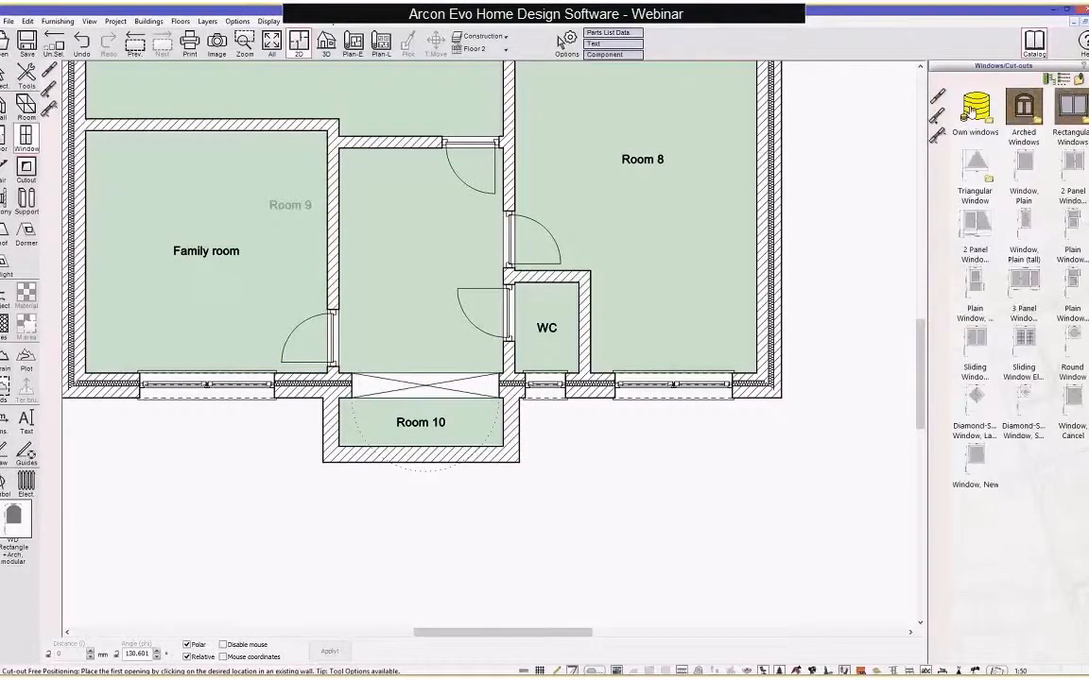
{"action": "double_click", "coordinate": [973, 110]}
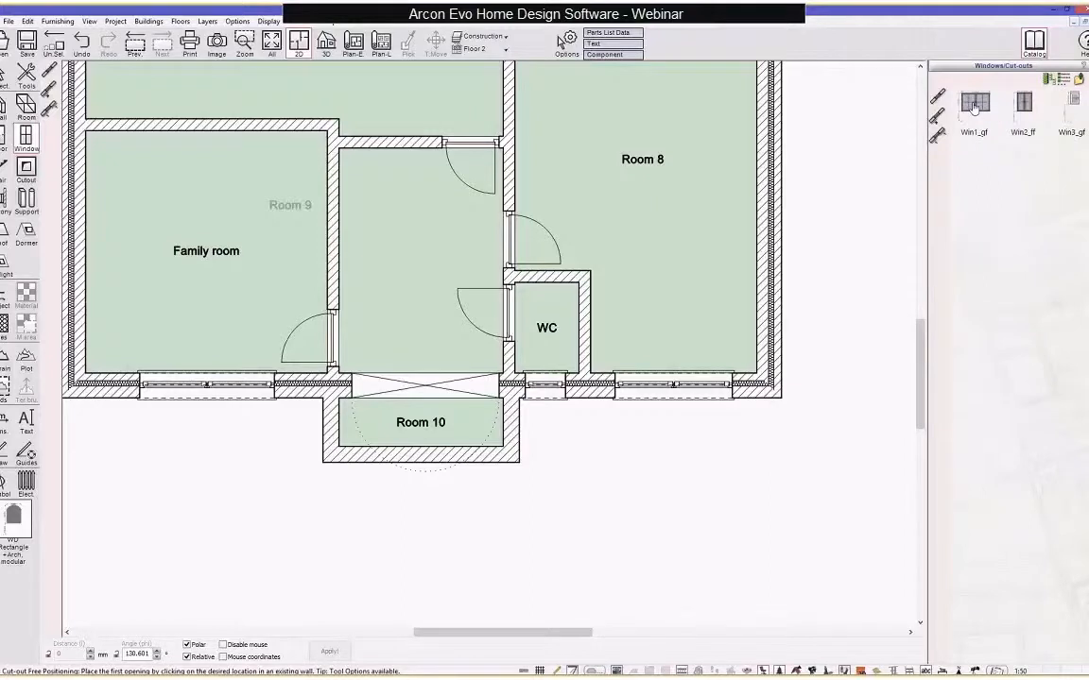
{"action": "left_click", "coordinate": [1022, 106]}
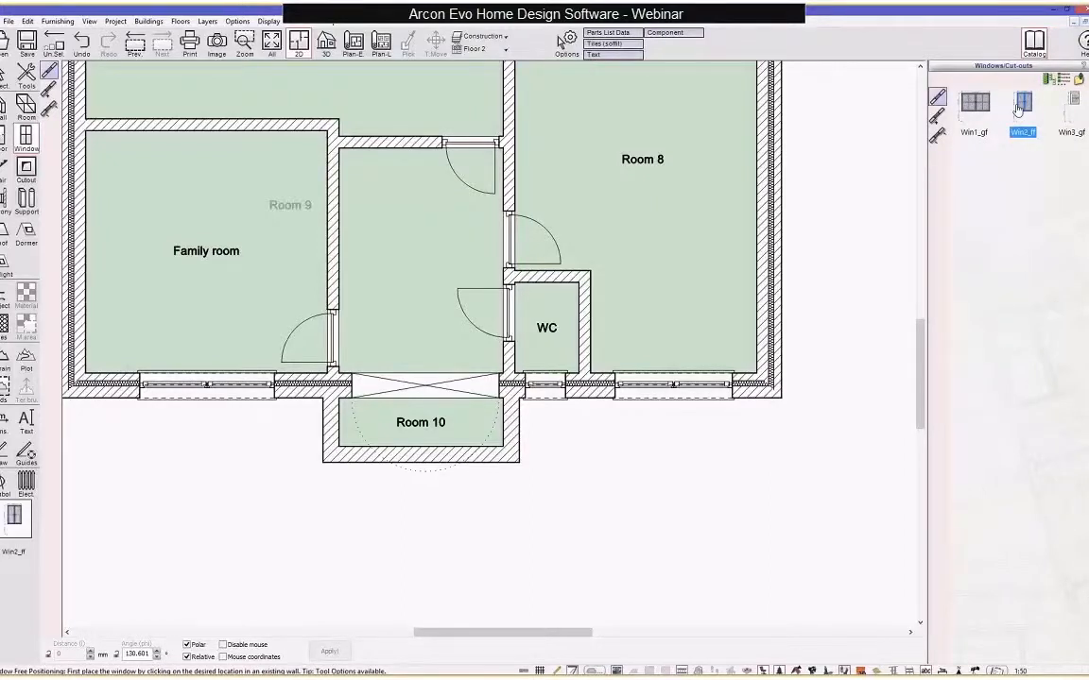
{"action": "left_click", "coordinate": [502, 448]}
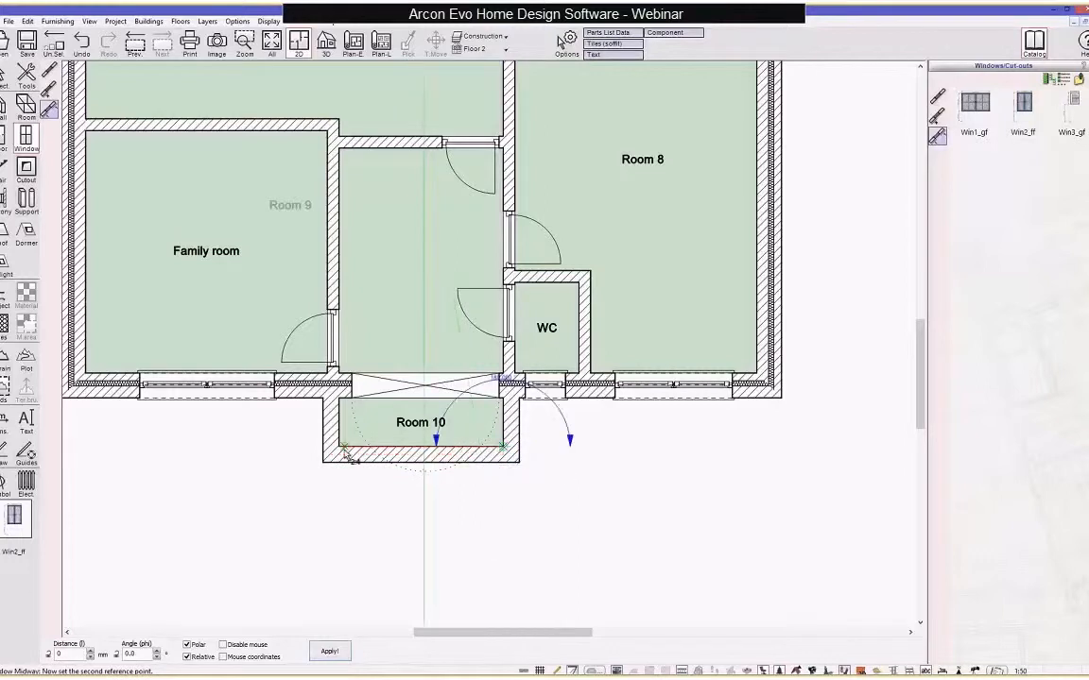
{"action": "left_click", "coordinate": [344, 450]}
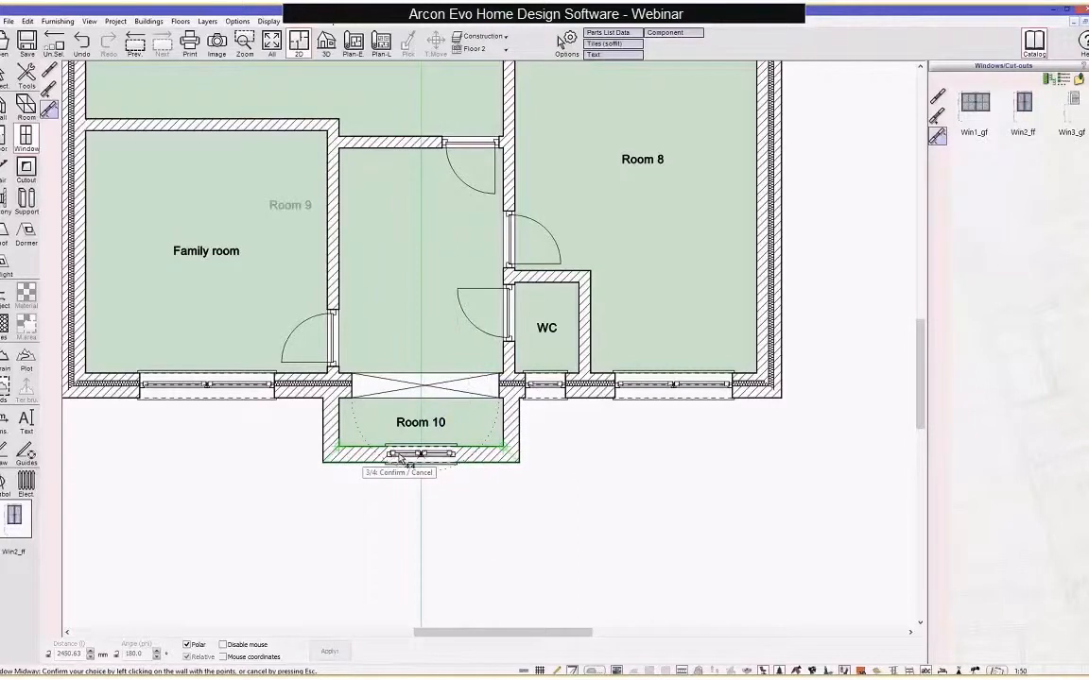
{"action": "left_click", "coordinate": [400, 459]}
{"action": "left_click", "coordinate": [398, 463]}
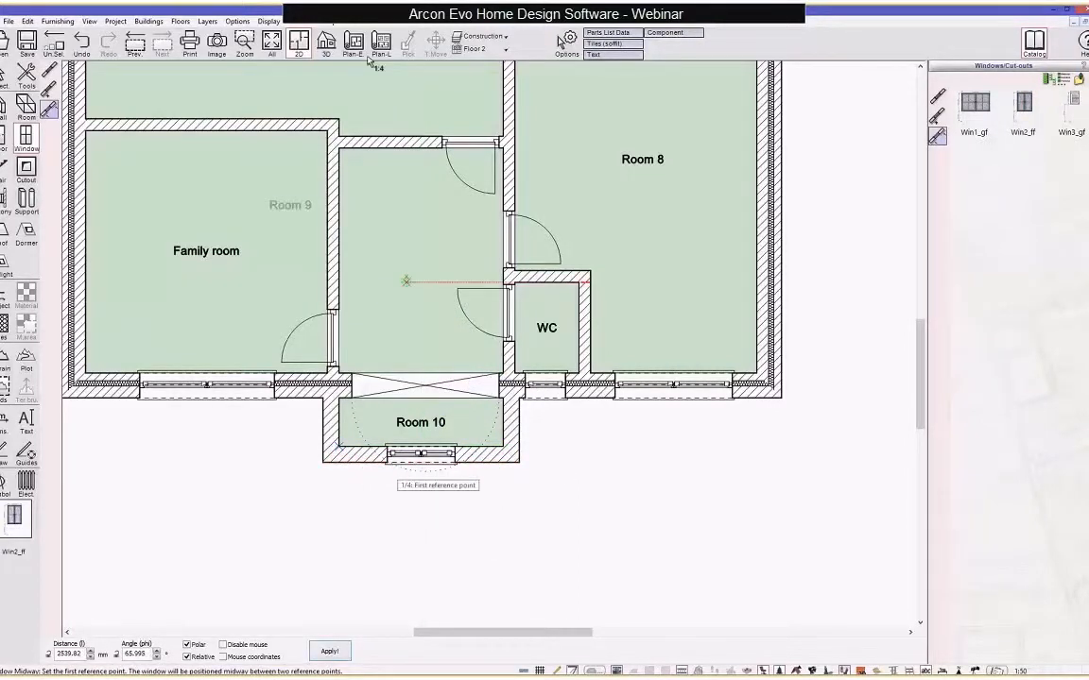
Step: Show all floors of the house together in the 3D view and look at it from the front
{"action": "middle_click_drag", "start_coordinate": [415, 329], "coordinate": [428, 365]}
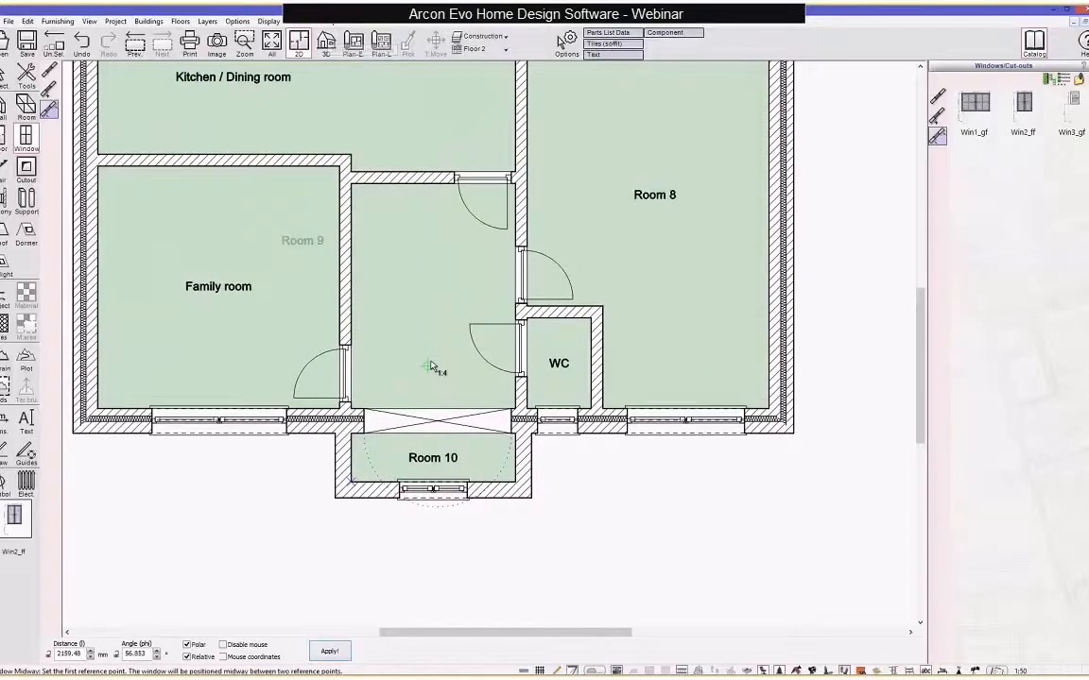
{"action": "scroll", "coordinate": [430, 366], "scroll_direction": "down", "scroll_amount": 2}
{"action": "left_click", "coordinate": [327, 41]}
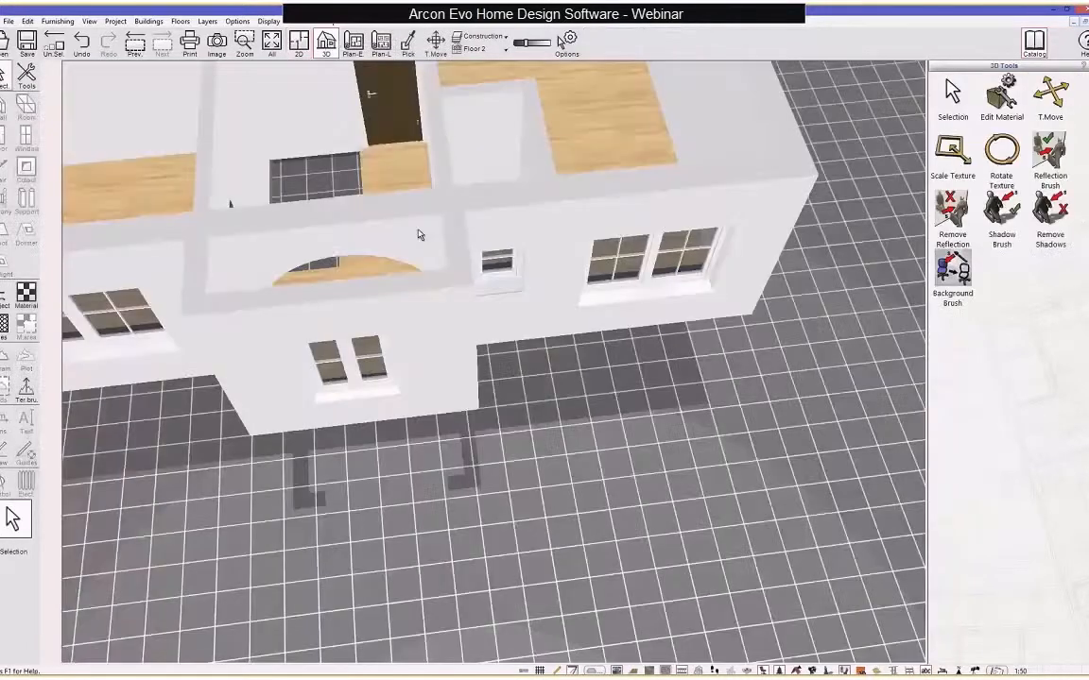
{"action": "scroll", "coordinate": [420, 234], "scroll_direction": "down", "scroll_amount": 5}
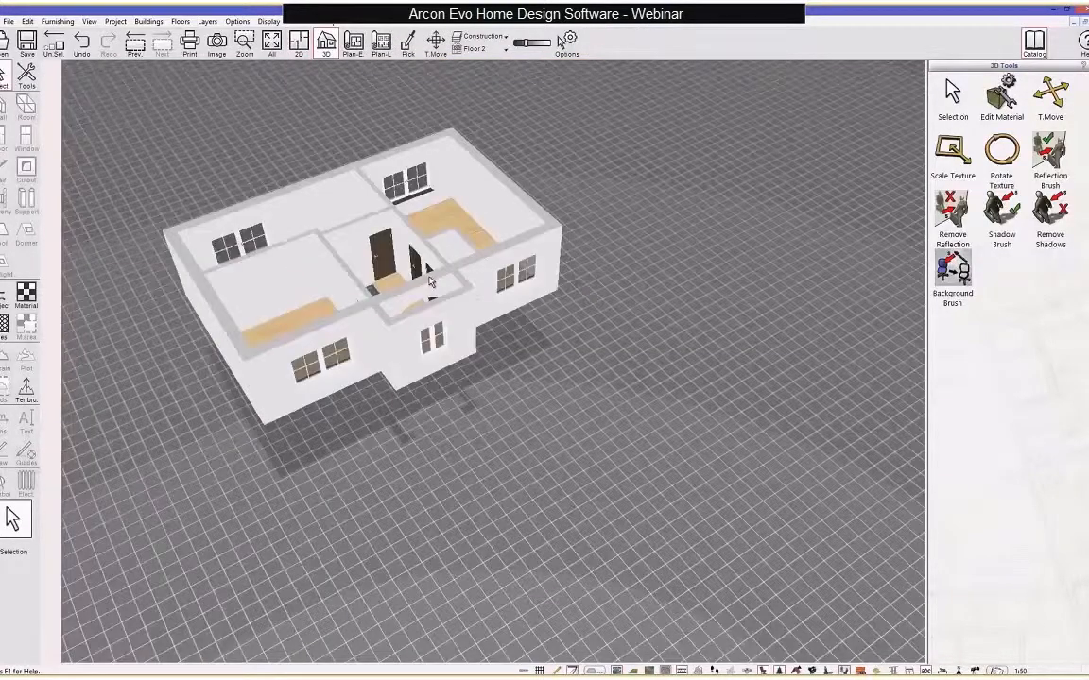
{"action": "middle_click_drag", "start_coordinate": [430, 280], "coordinate": [433, 323]}
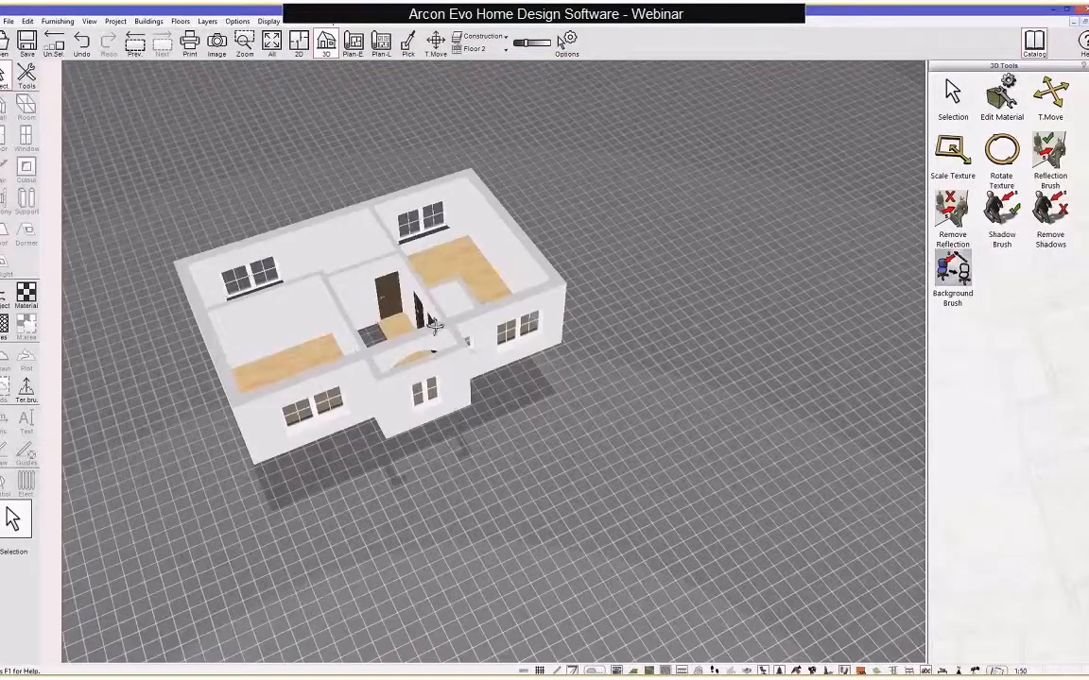
{"action": "left_click", "coordinate": [180, 21]}
{"action": "left_click_drag", "start_coordinate": [331, 279], "coordinate": [463, 377]}
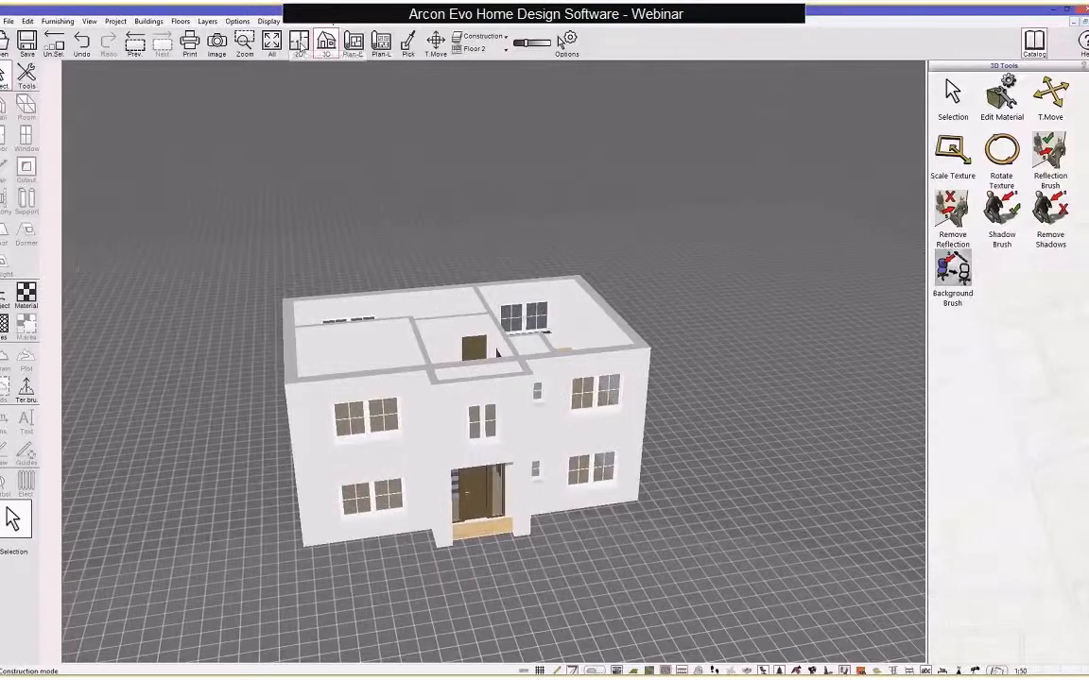
Step: Back in the 2D plan, create a freeform roof over the whole of Floor 2, including the front projection, using automatic detection
{"action": "left_click", "coordinate": [299, 43]}
{"action": "left_click_drag", "start_coordinate": [395, 174], "coordinate": [410, 196]}
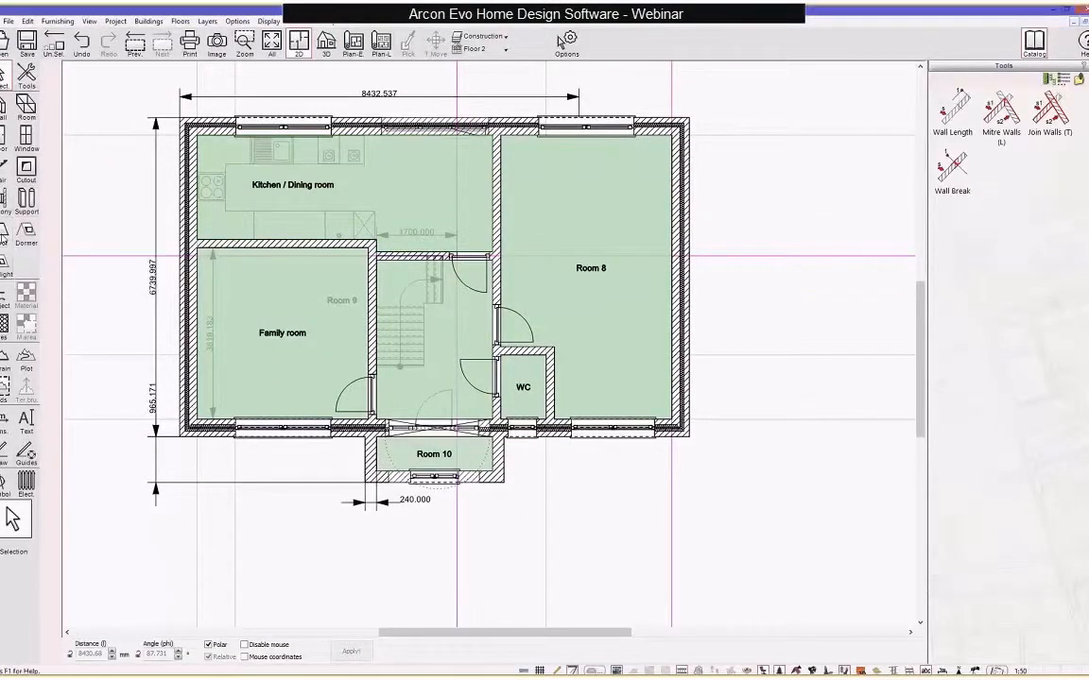
{"action": "left_click", "coordinate": [4, 232]}
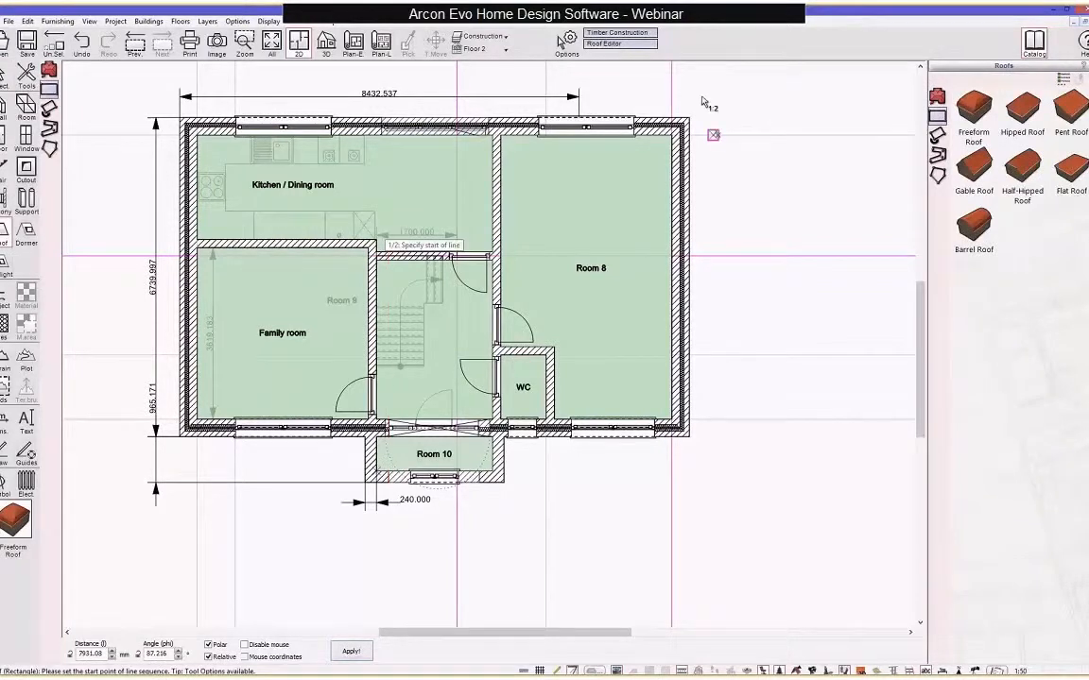
{"action": "left_click", "coordinate": [975, 107]}
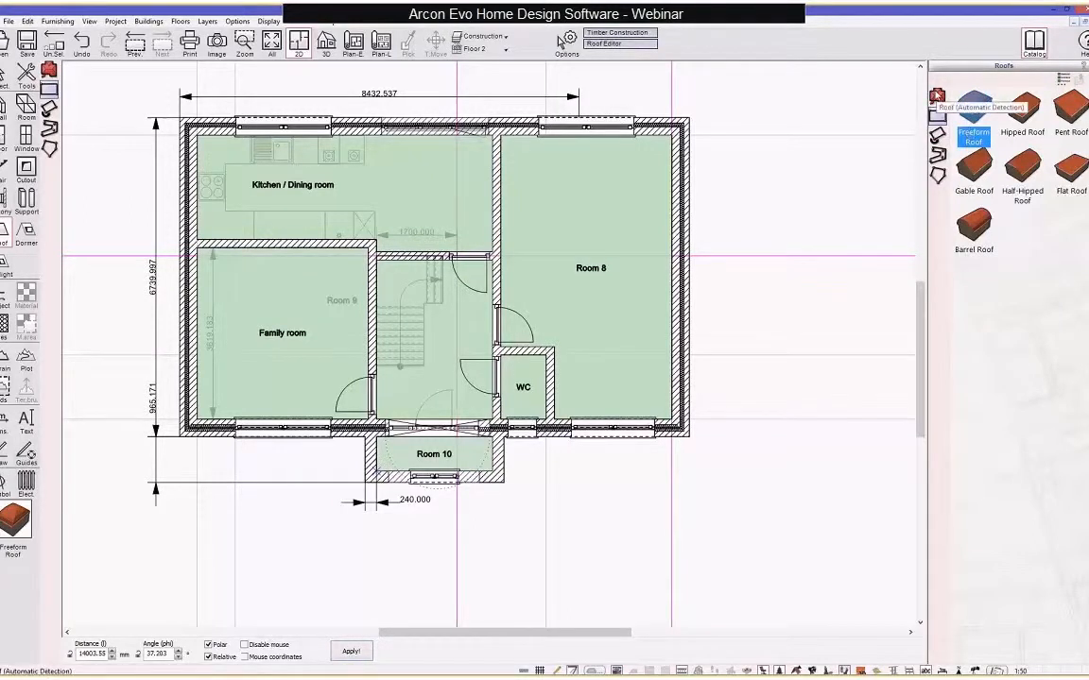
{"action": "left_click", "coordinate": [937, 96]}
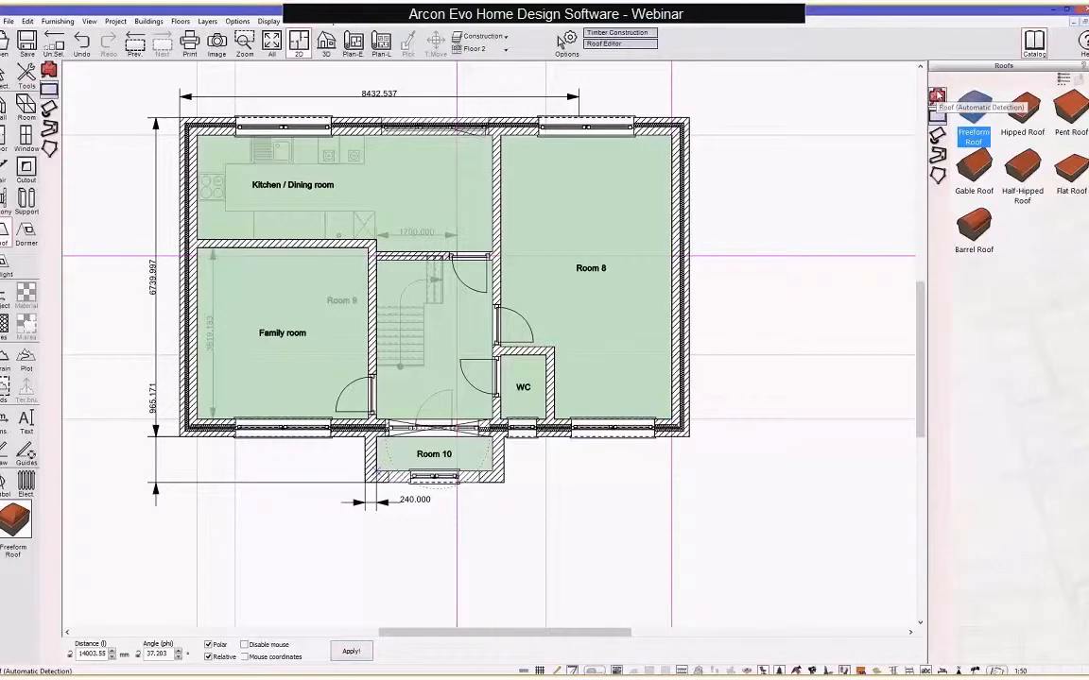
{"action": "left_click", "coordinate": [689, 132]}
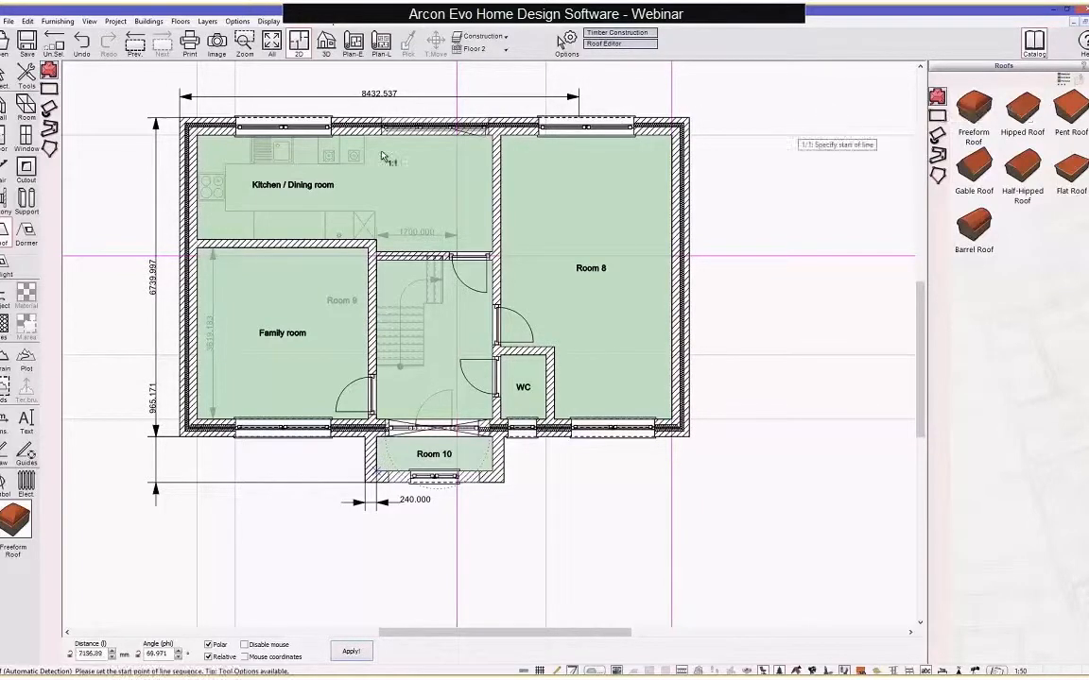
{"action": "left_click", "coordinate": [938, 115]}
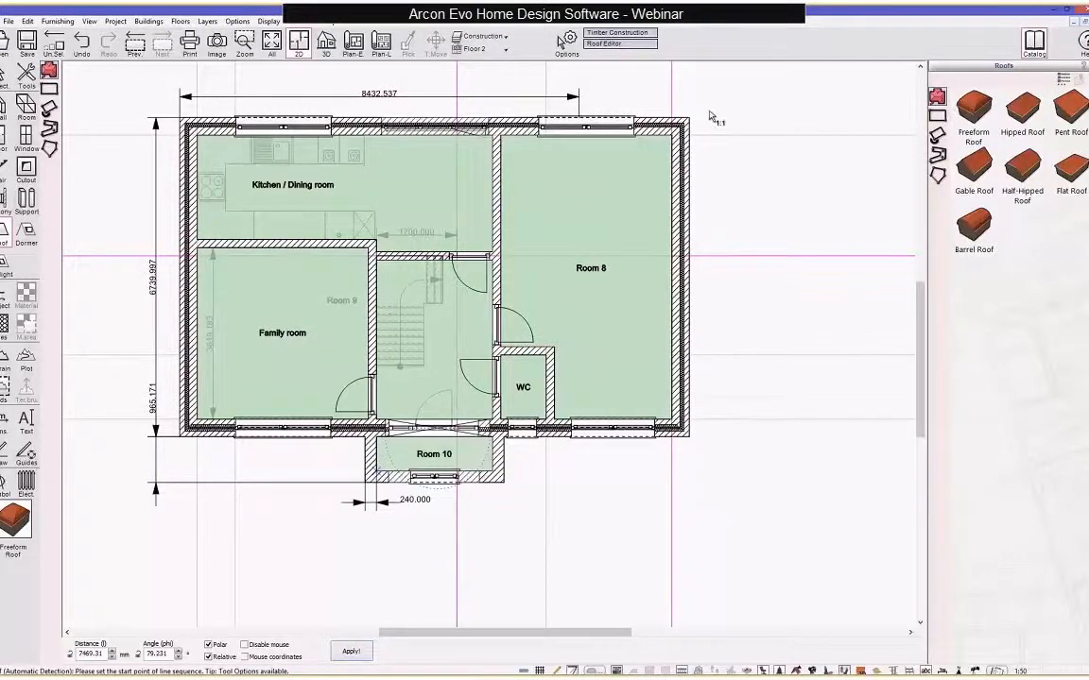
{"action": "left_click", "coordinate": [413, 154]}
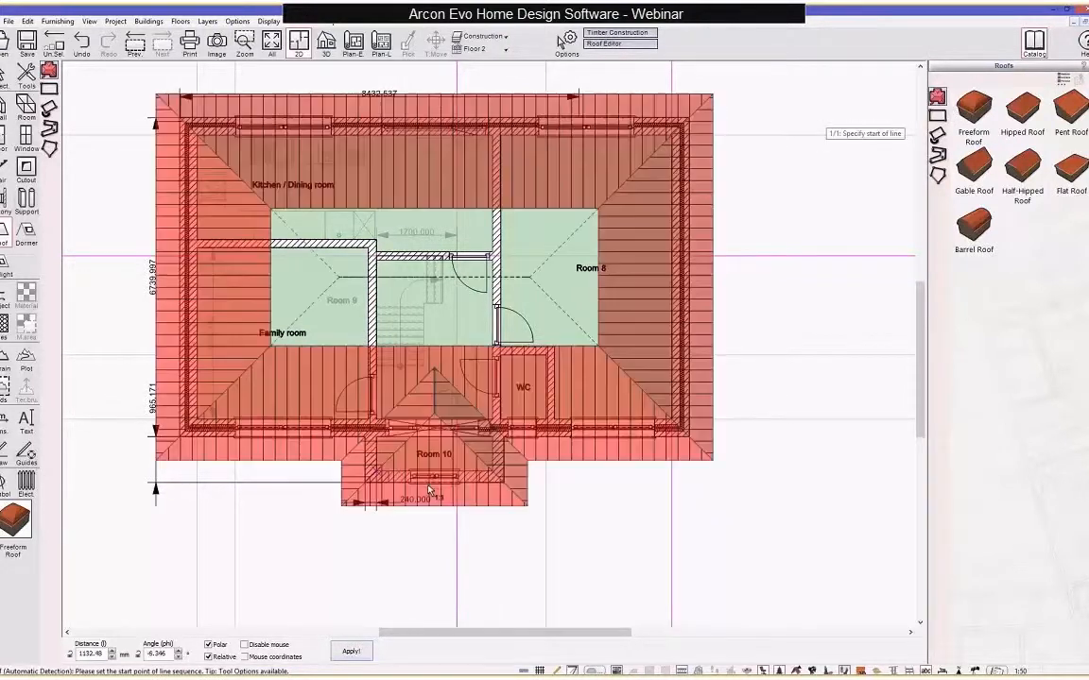
{"action": "key", "text": "Escape"}
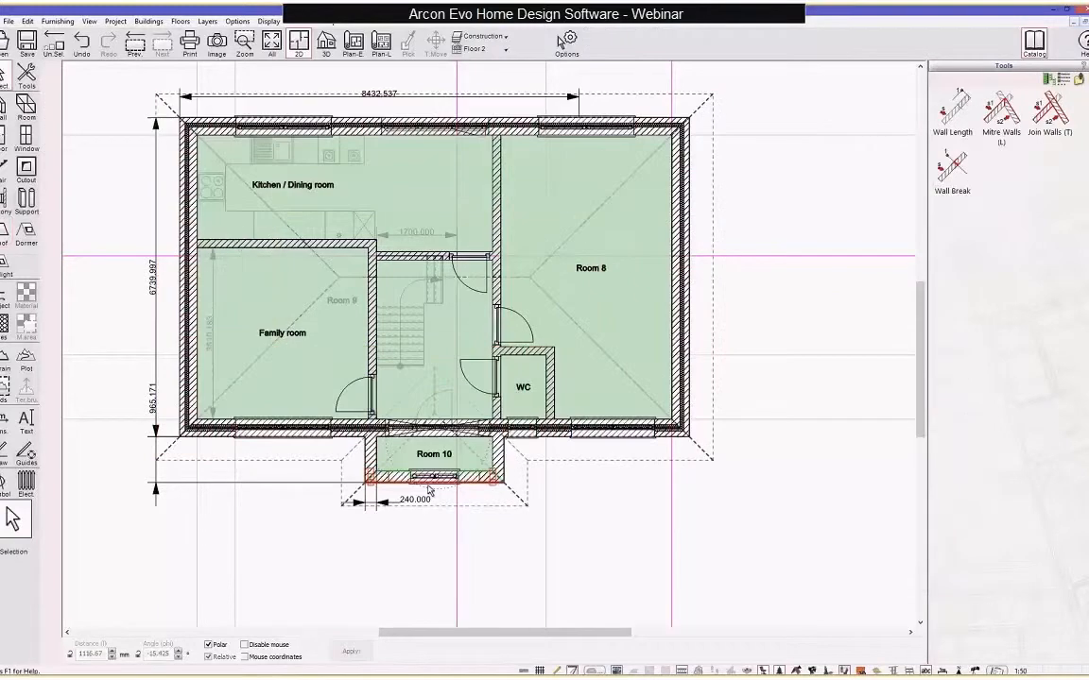
Step: In the 3D view, make Roof the active floor, select the roof and open its Roof Editor beside the house
{"action": "left_click", "coordinate": [324, 41]}
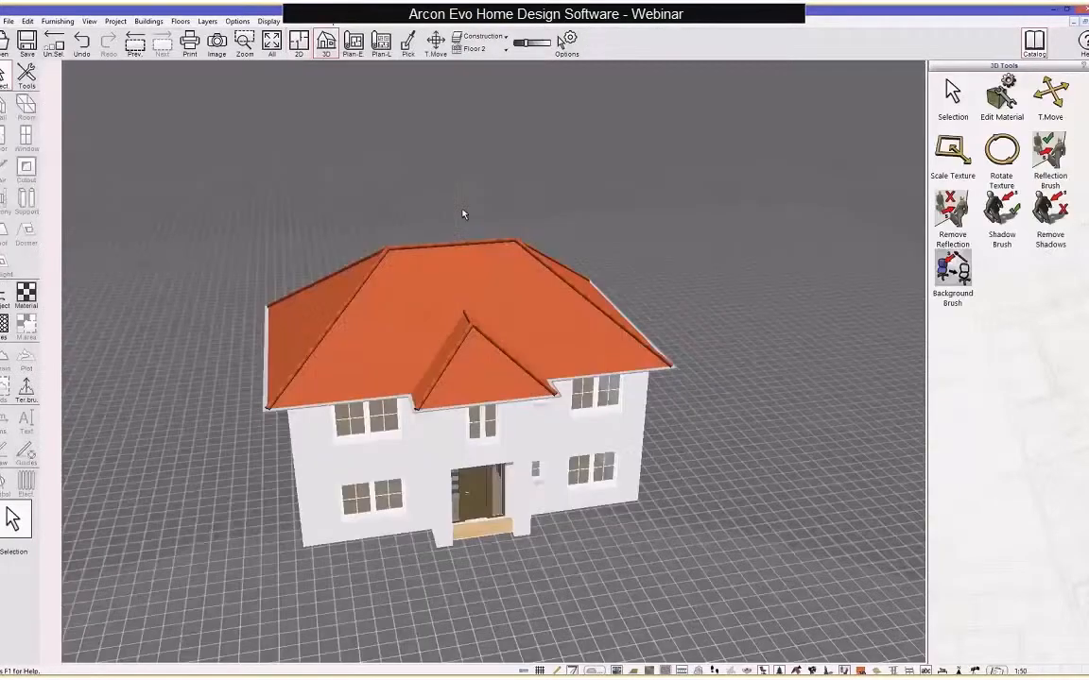
{"action": "left_click_drag", "start_coordinate": [463, 214], "coordinate": [444, 283]}
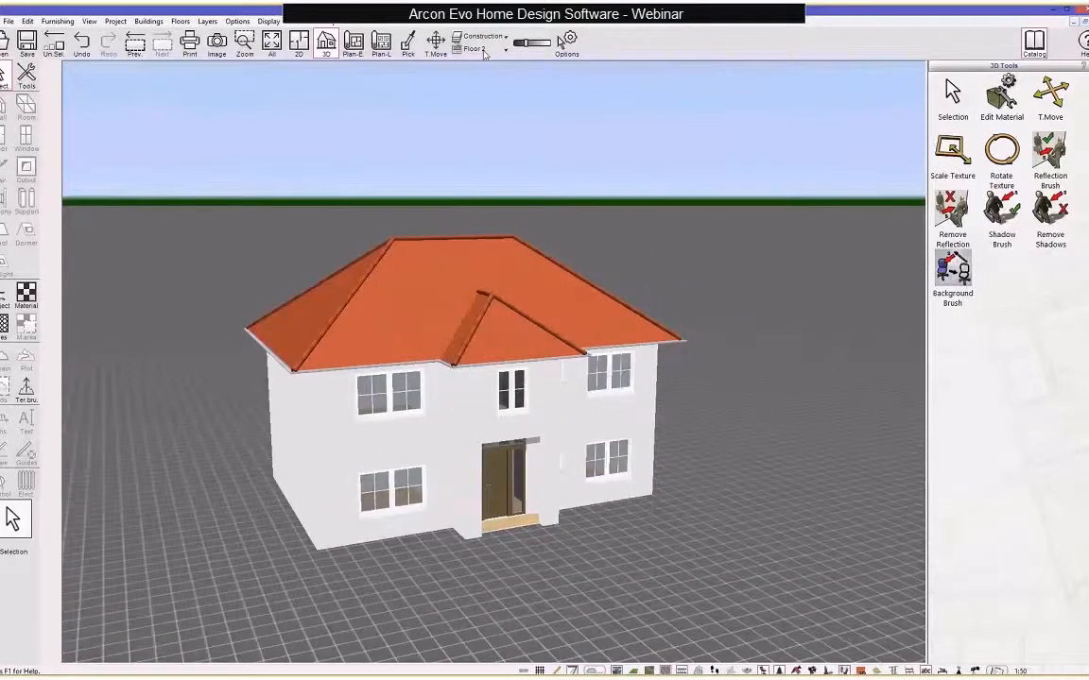
{"action": "left_click", "coordinate": [482, 49]}
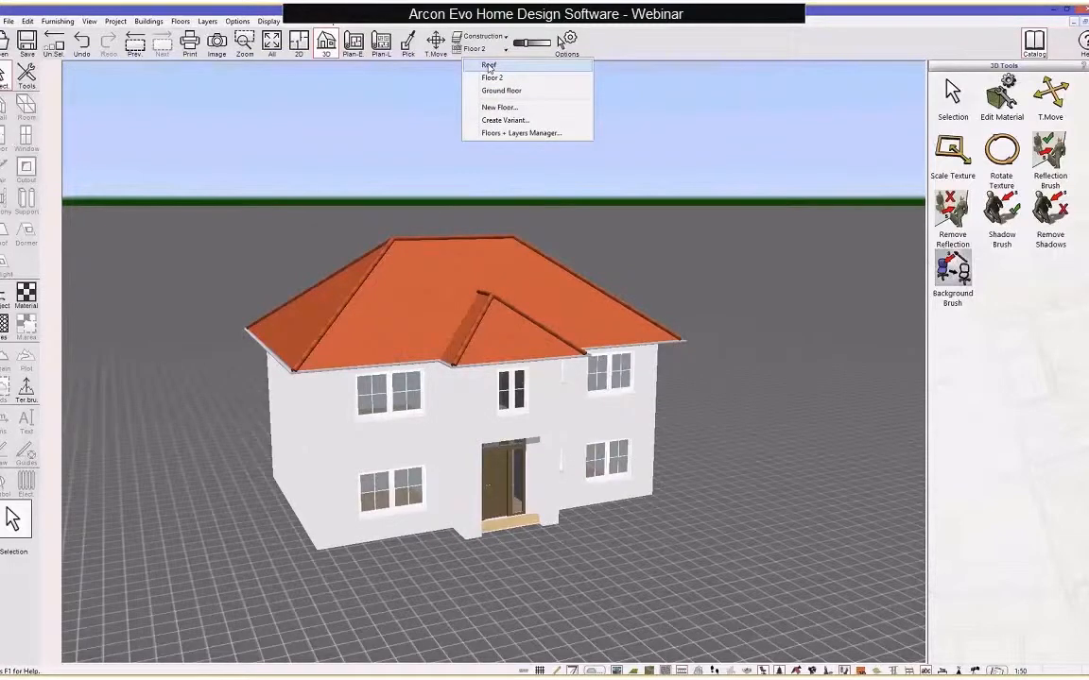
{"action": "left_click", "coordinate": [489, 66]}
{"action": "left_click", "coordinate": [458, 286]}
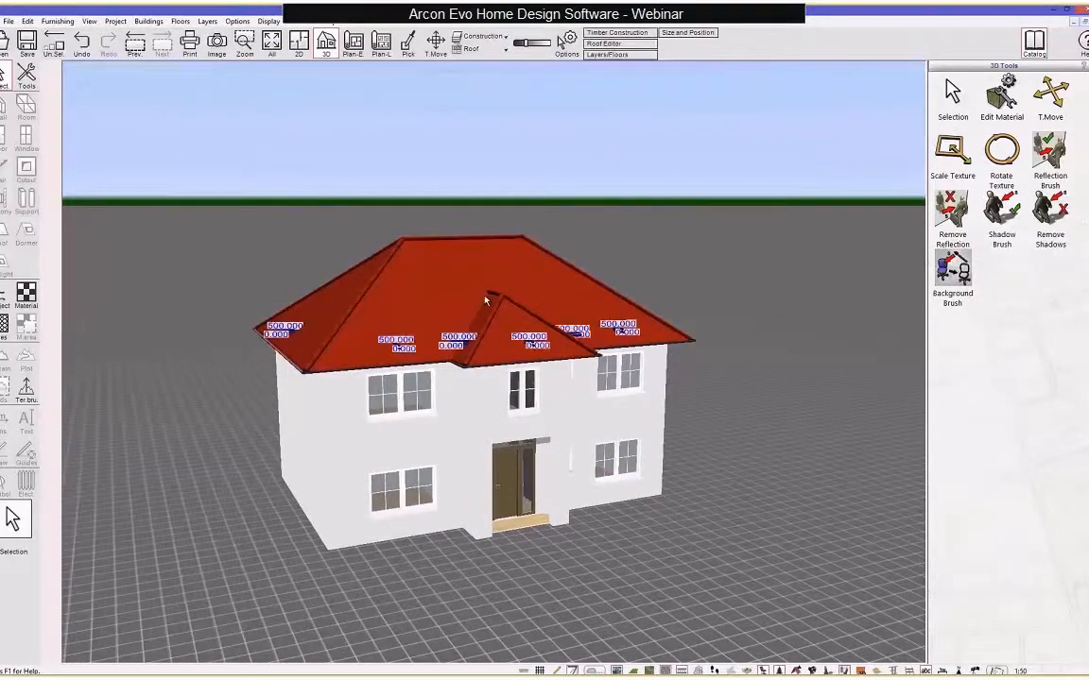
{"action": "left_click", "coordinate": [617, 46]}
{"action": "left_click_drag", "start_coordinate": [482, 71], "coordinate": [850, 127]}
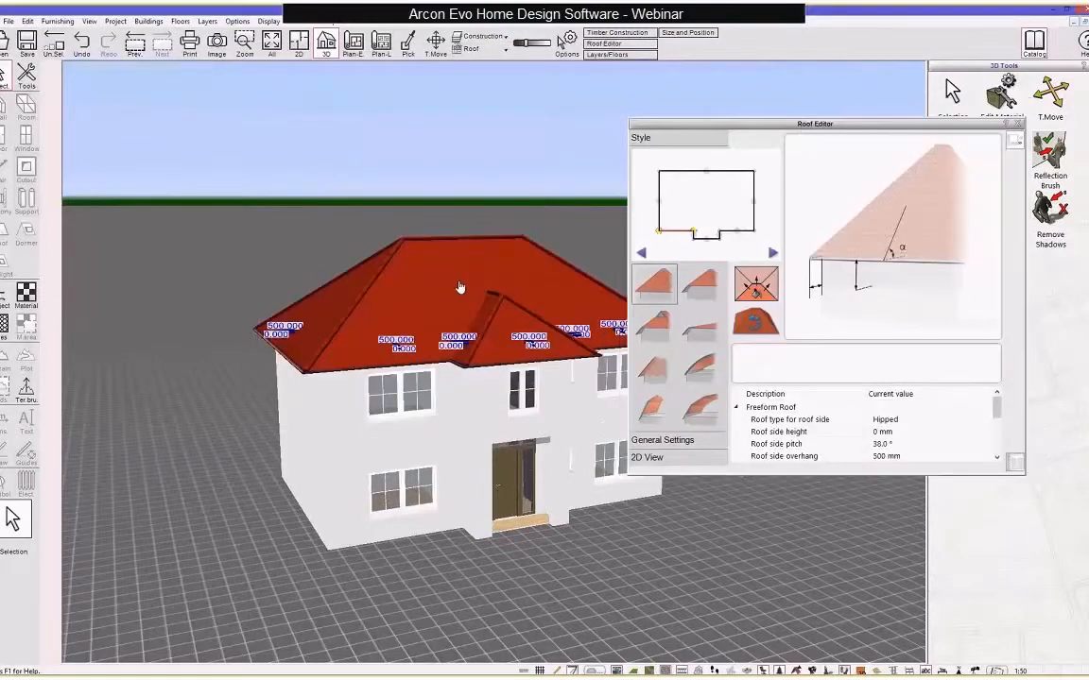
{"action": "middle_click_drag", "start_coordinate": [460, 288], "coordinate": [405, 252]}
{"action": "left_click_drag", "start_coordinate": [674, 125], "coordinate": [630, 121]}
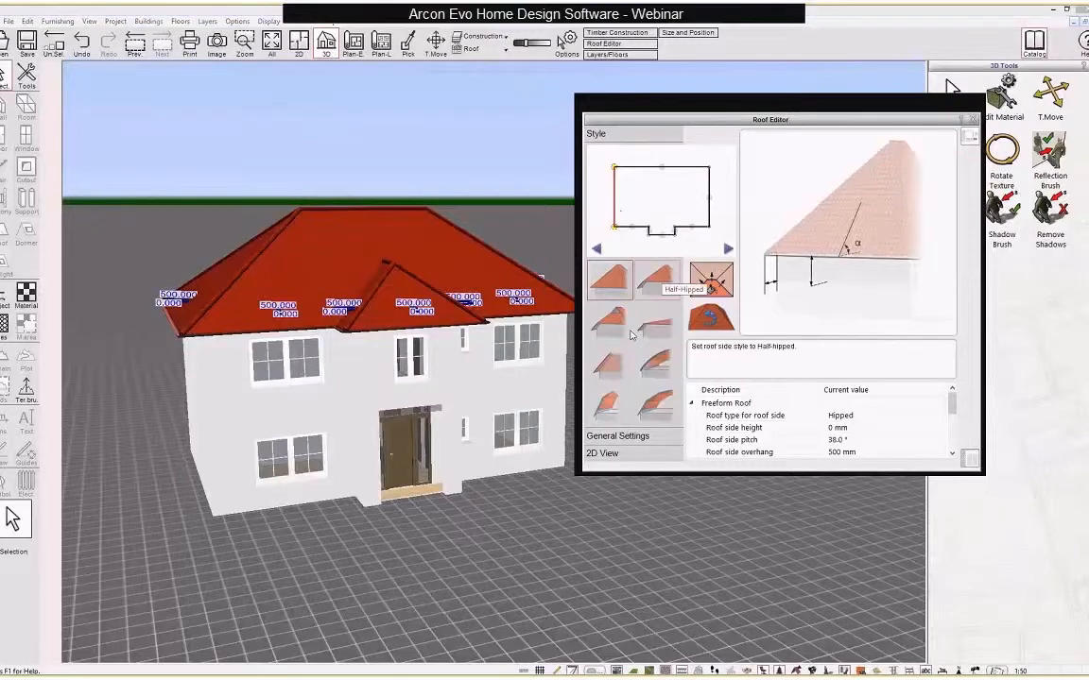
Step: Change the roof sides over both end walls and over the front projection to Gable
{"action": "left_click", "coordinate": [609, 365]}
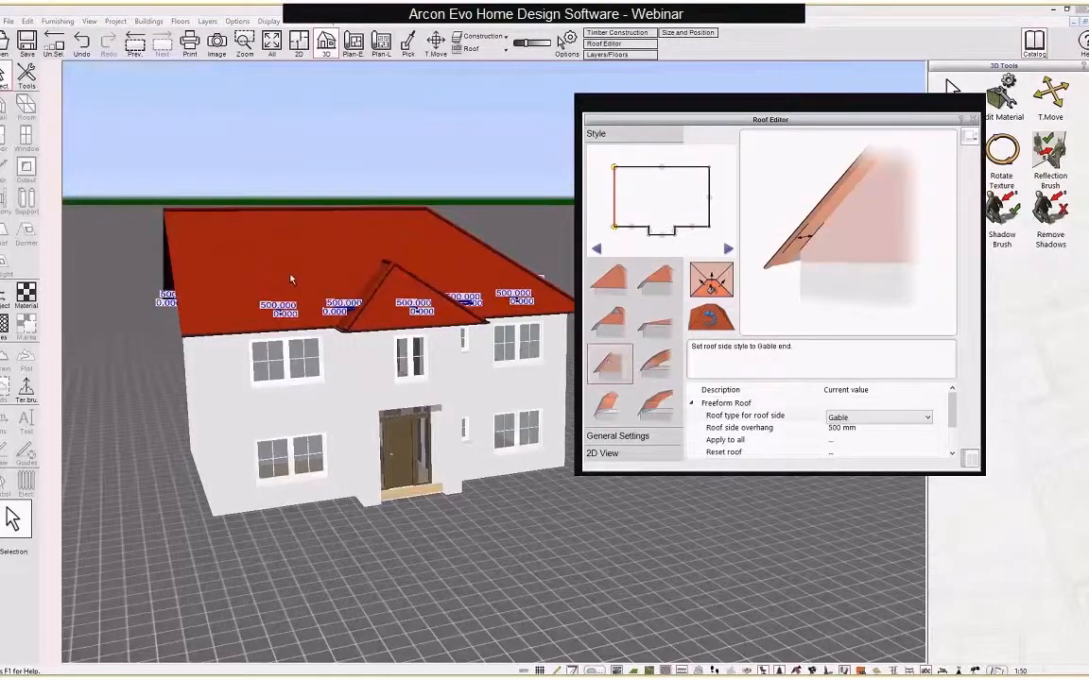
{"action": "middle_click_drag", "start_coordinate": [292, 277], "coordinate": [600, 280]}
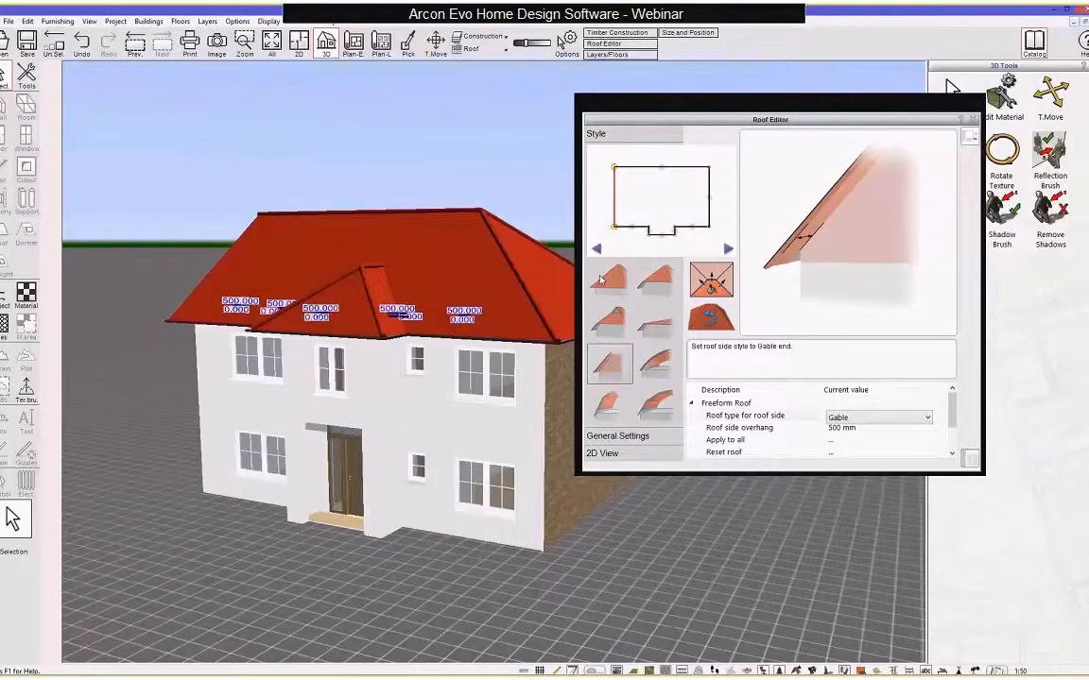
{"action": "left_click", "coordinate": [709, 213]}
{"action": "middle_click_drag", "start_coordinate": [464, 304], "coordinate": [430, 274]}
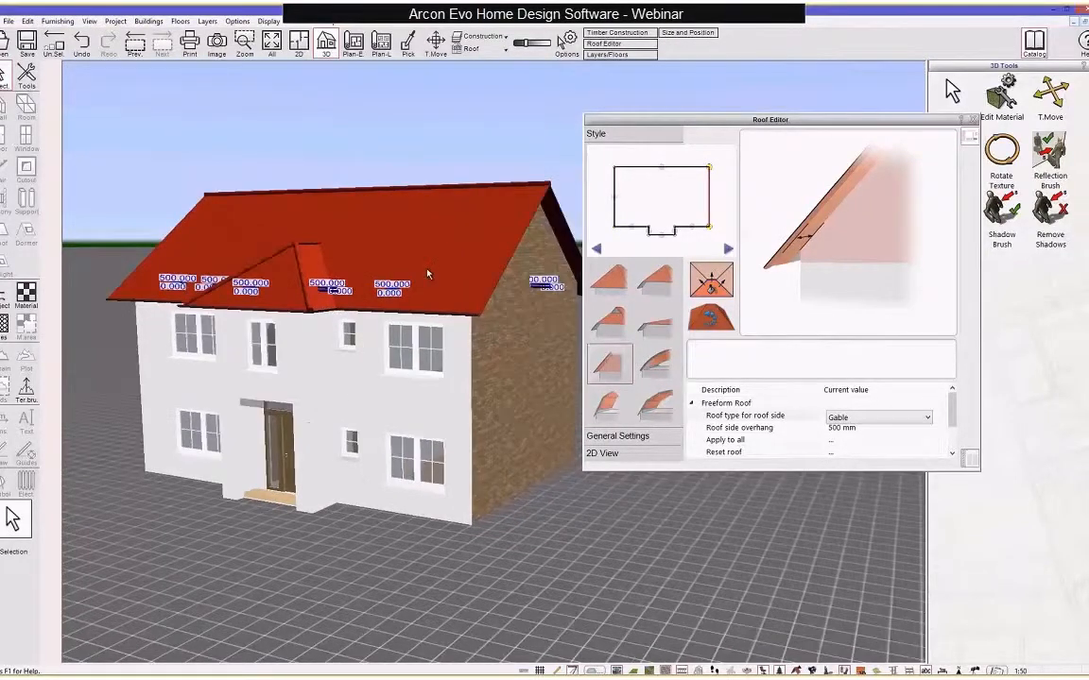
{"action": "left_click", "coordinate": [654, 239]}
{"action": "left_click", "coordinate": [610, 362]}
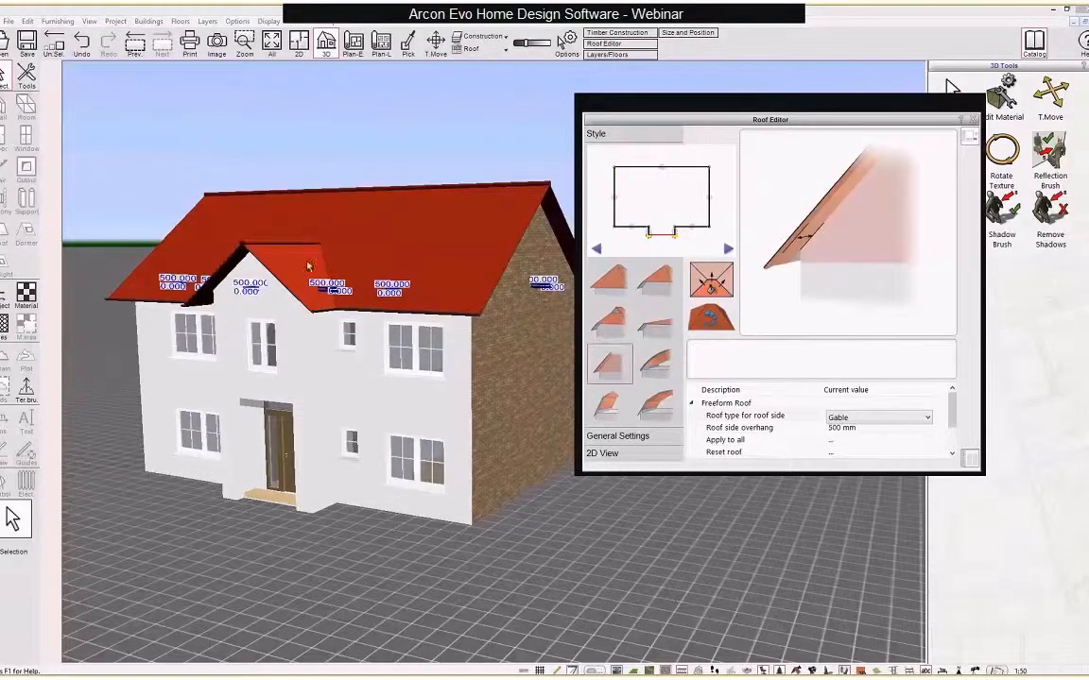
{"action": "middle_click_drag", "start_coordinate": [415, 278], "coordinate": [352, 237]}
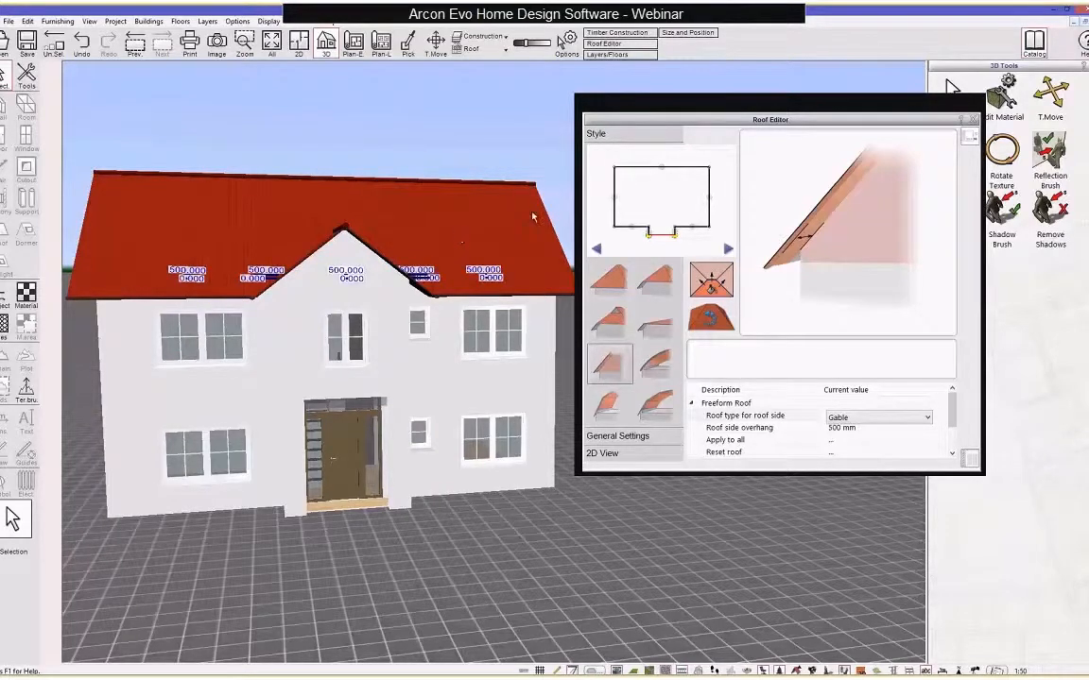
Step: Examine the rear roof side's height and overhang parameters, the Jamb Wall Assistant and the roof's General Settings, and close the Roof Editor unchanged
{"action": "left_click", "coordinate": [615, 199]}
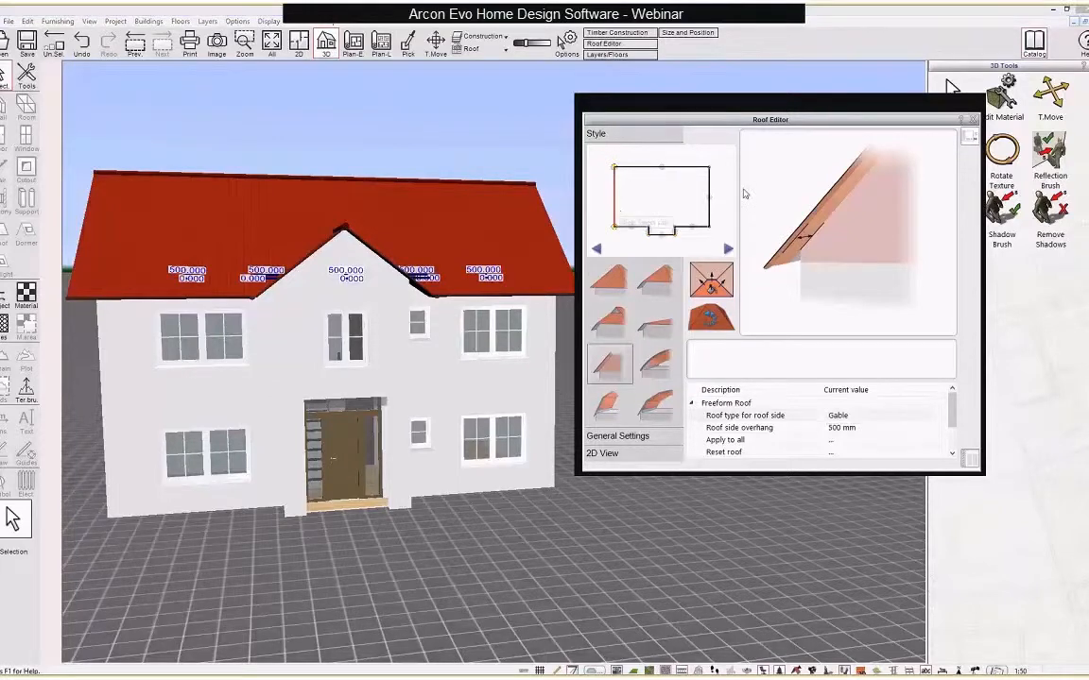
{"action": "left_click", "coordinate": [672, 167]}
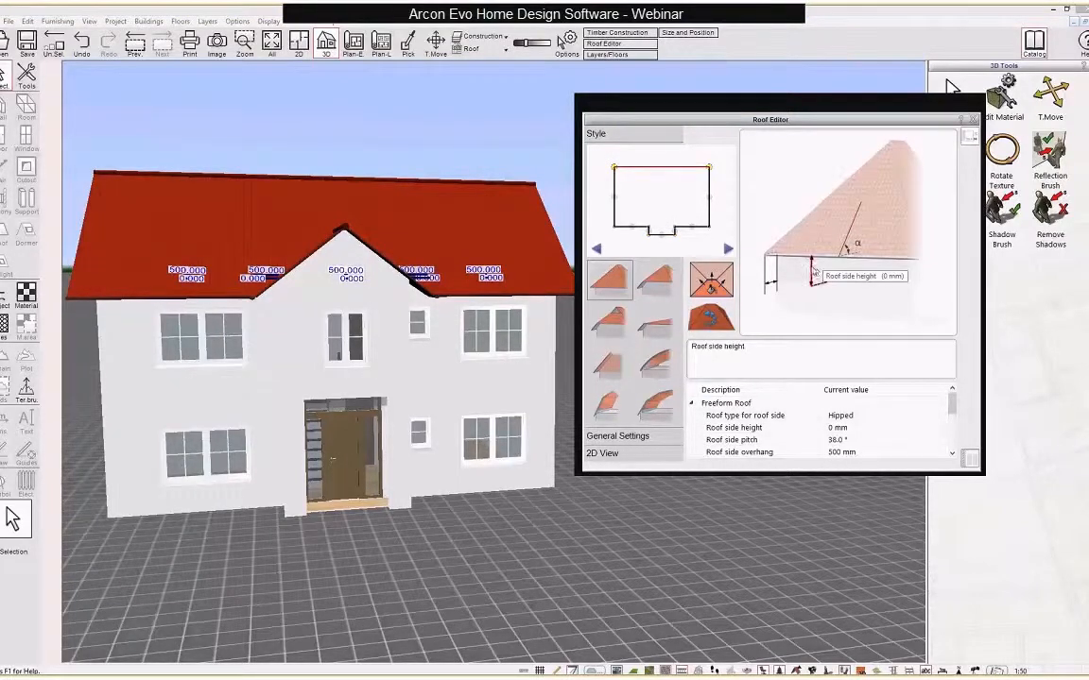
{"action": "left_click", "coordinate": [811, 272]}
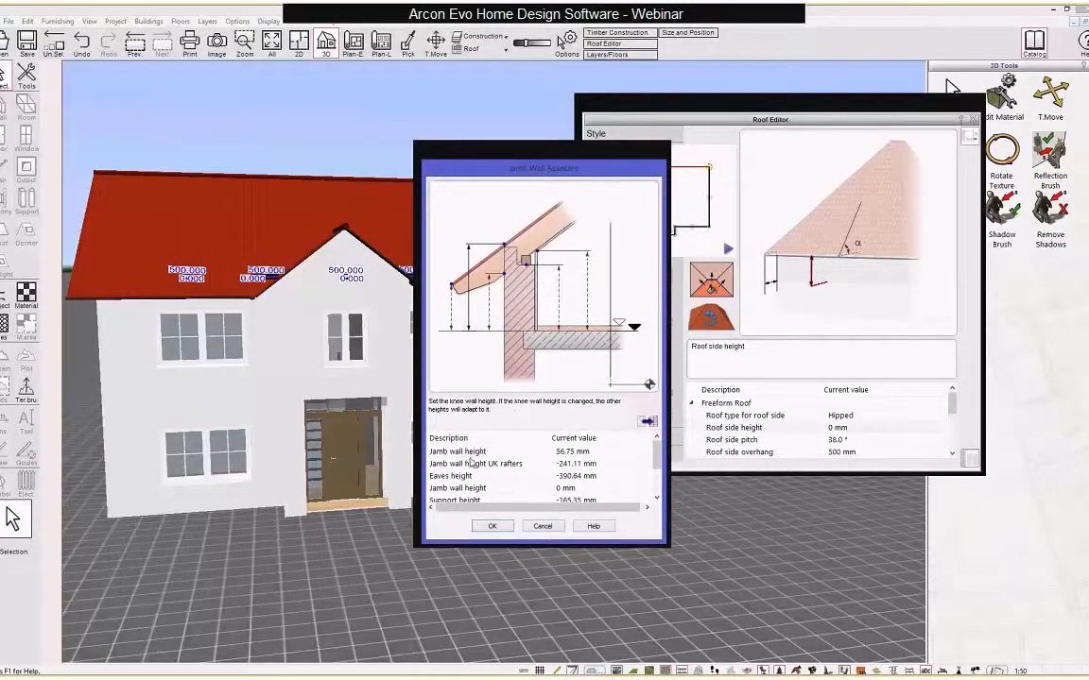
{"action": "left_click", "coordinate": [543, 527]}
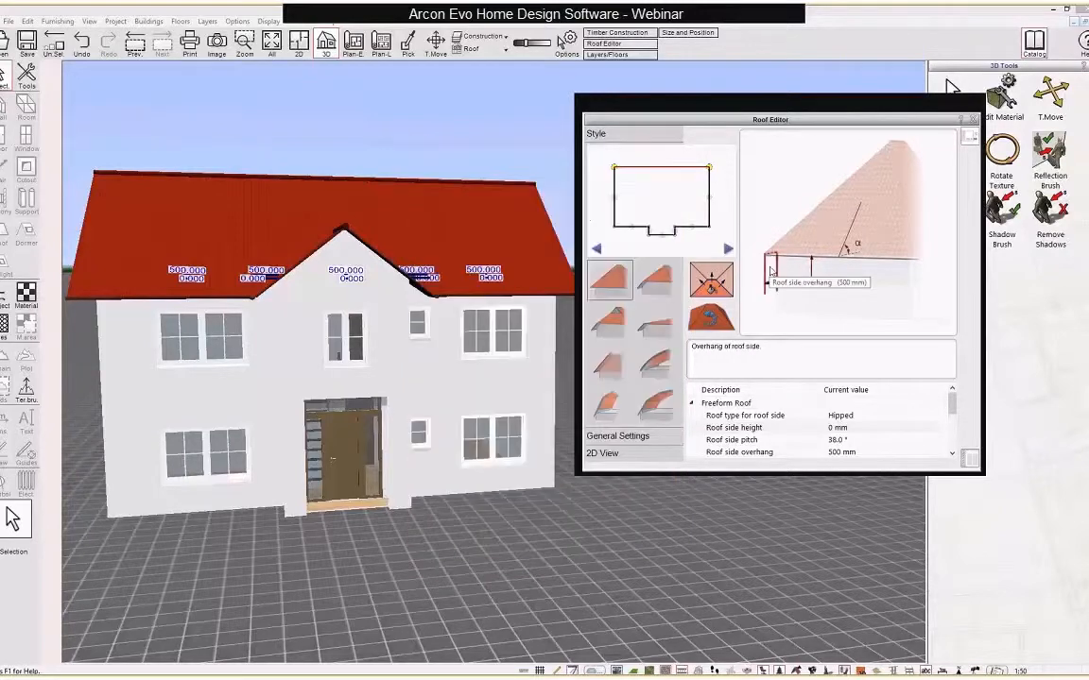
{"action": "left_click", "coordinate": [636, 434]}
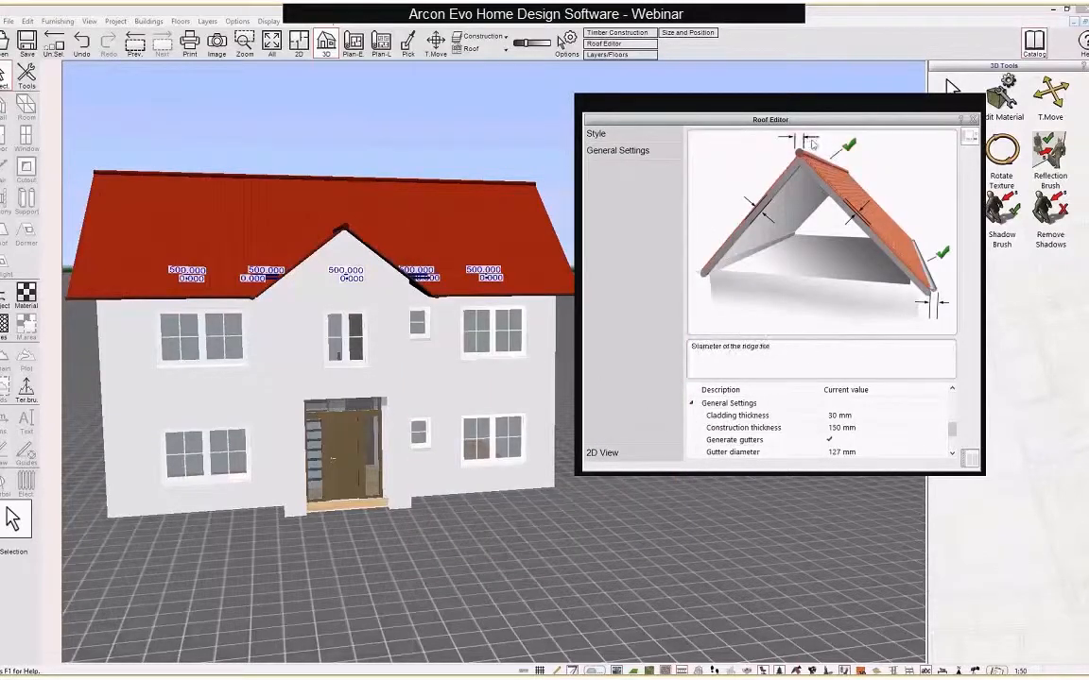
{"action": "mouse_move", "coordinate": [812, 145]}
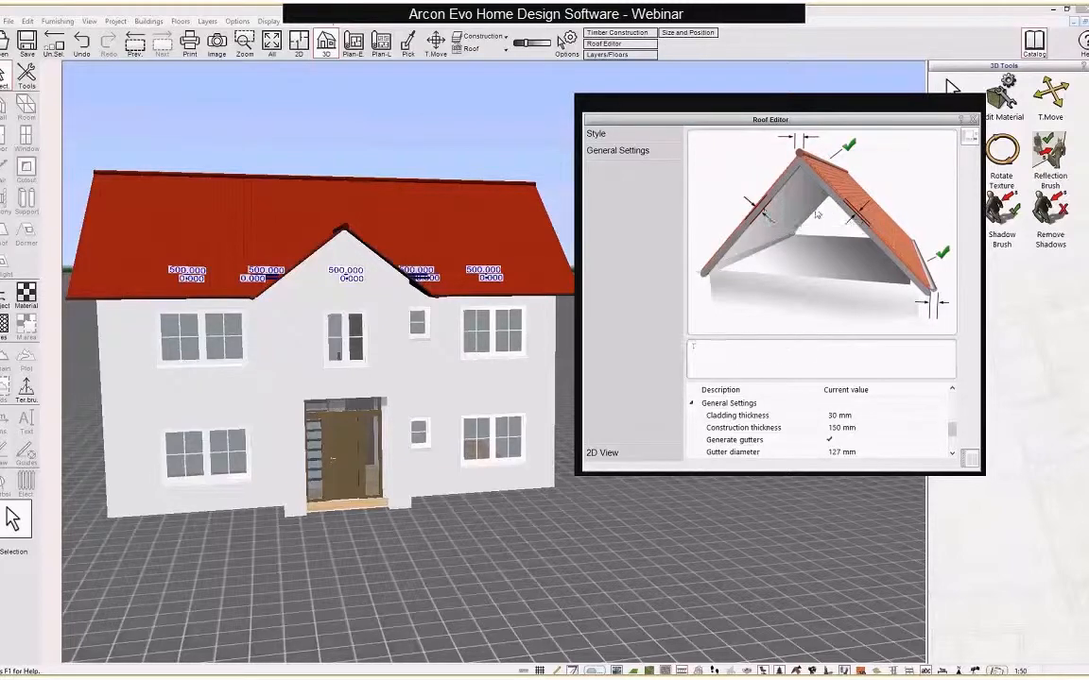
{"action": "left_click", "coordinate": [972, 120]}
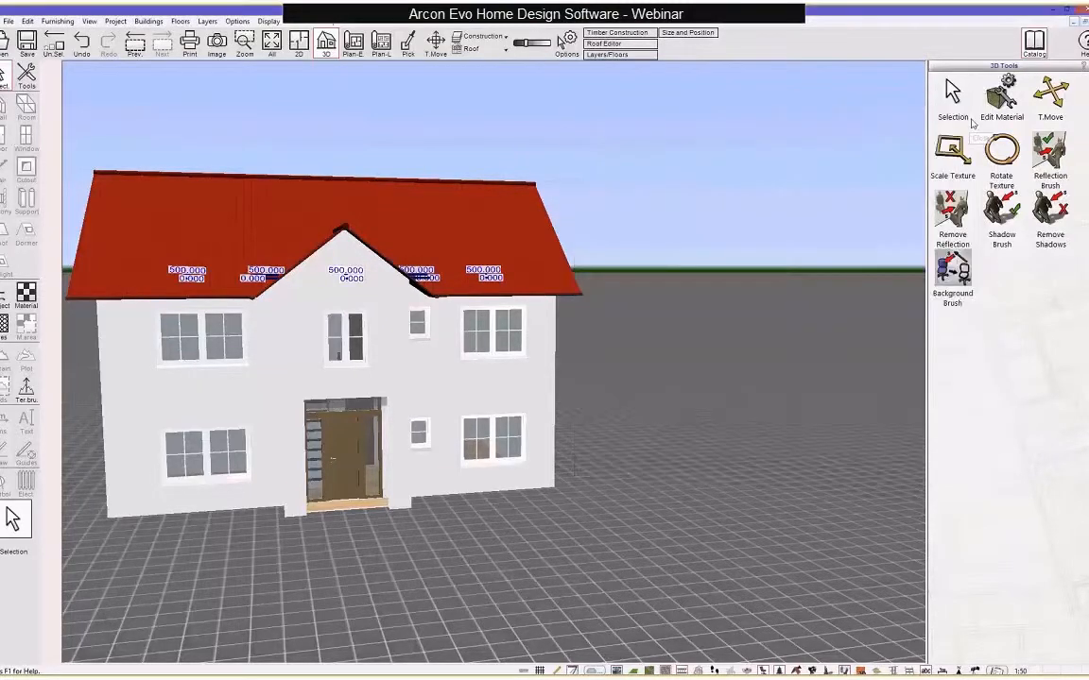
Step: Open the BRICK/STONE 1 textures of the ELECO materials and browse to the end of the collection
{"action": "middle_click_drag", "start_coordinate": [431, 284], "coordinate": [480, 295]}
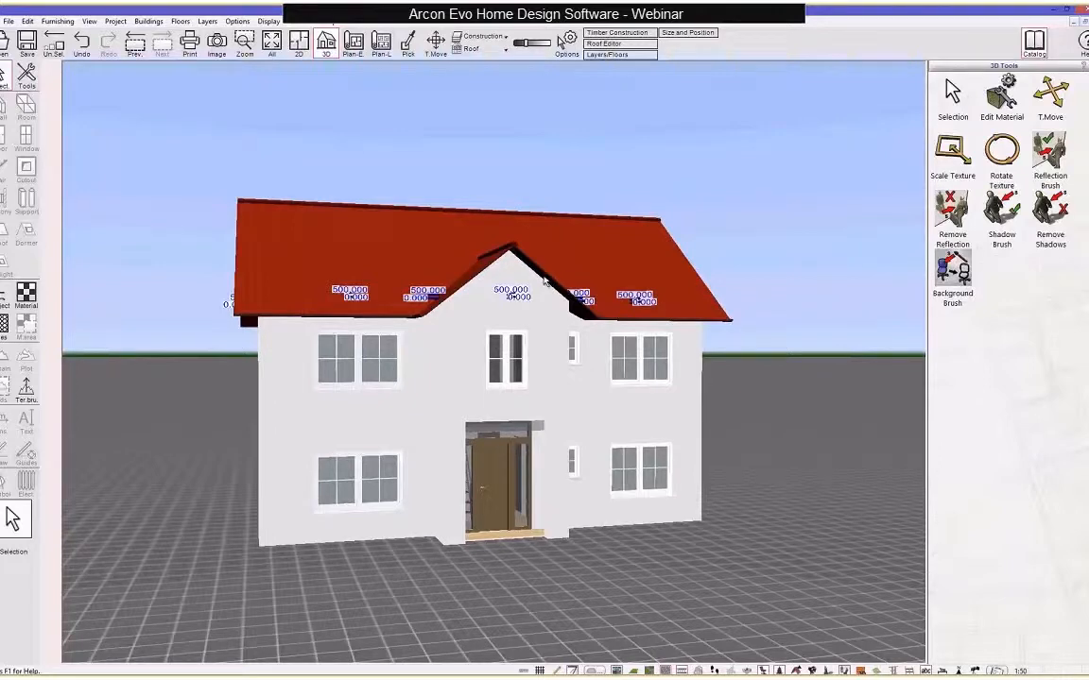
{"action": "middle_click_drag", "start_coordinate": [545, 281], "coordinate": [464, 303]}
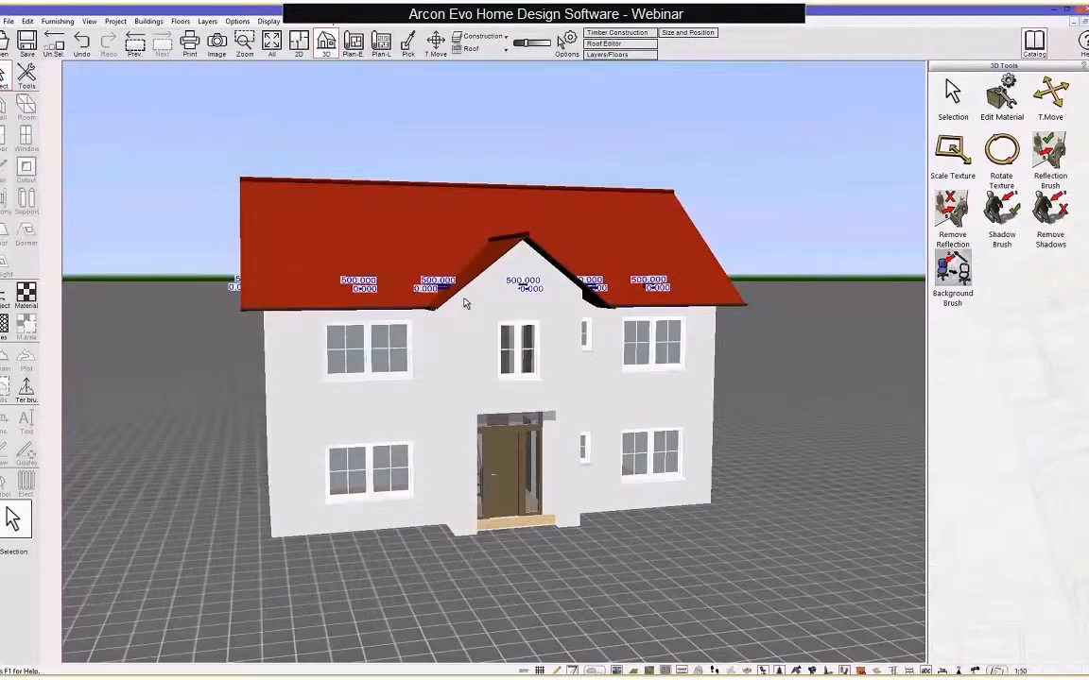
{"action": "middle_click_drag", "start_coordinate": [464, 303], "coordinate": [468, 301]}
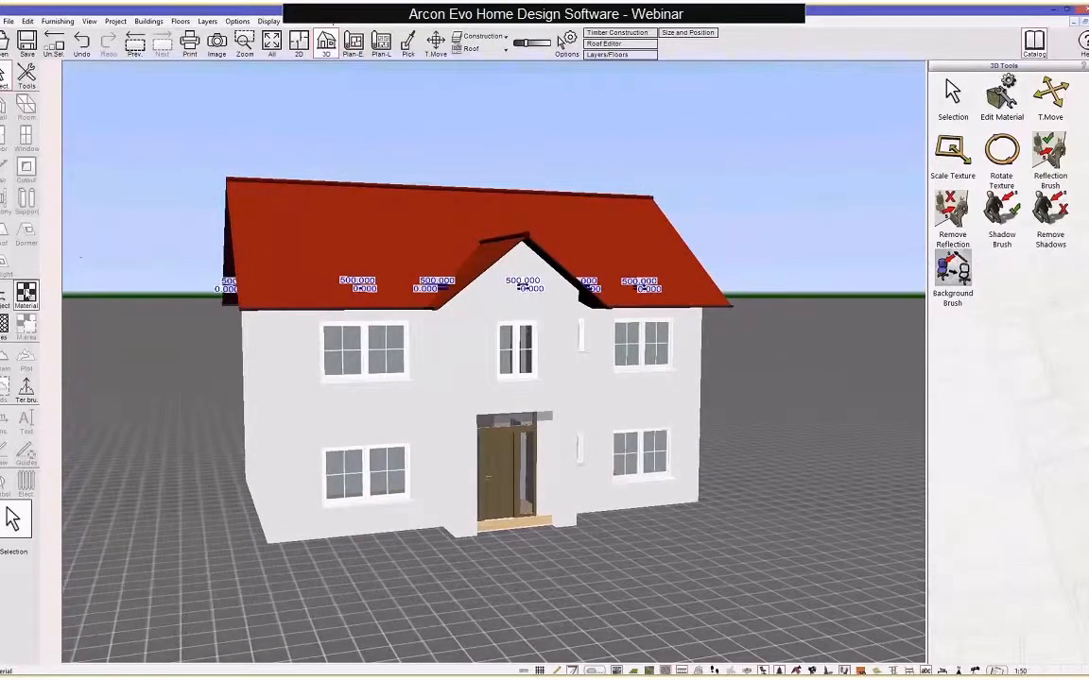
{"action": "left_click", "coordinate": [26, 295]}
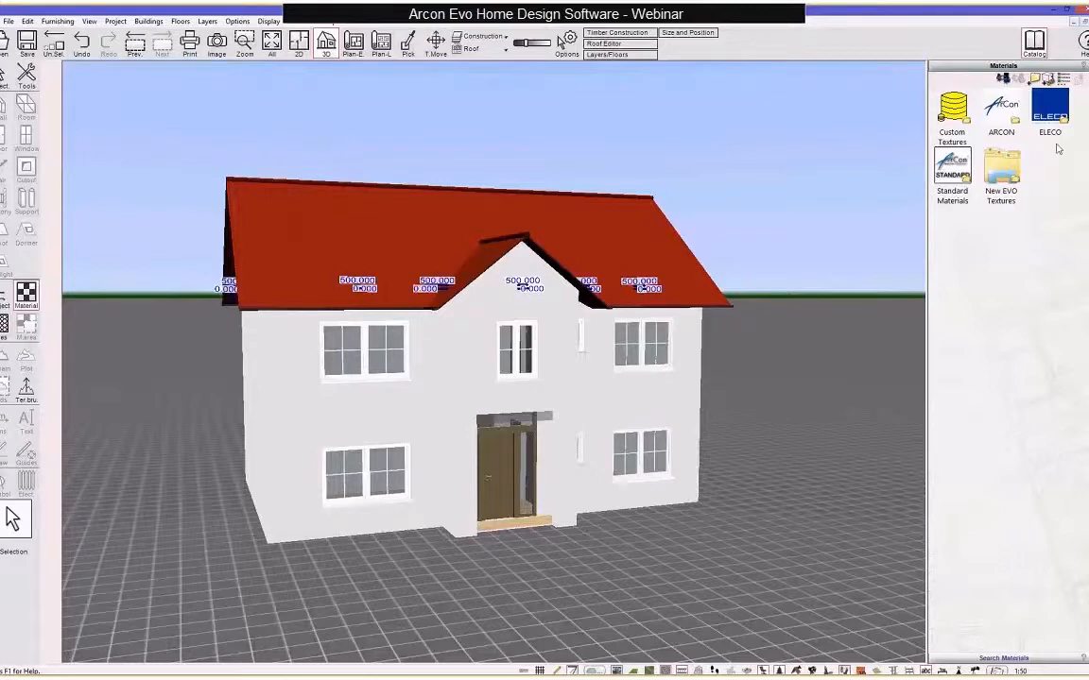
{"action": "left_click", "coordinate": [1051, 111]}
{"action": "double_click", "coordinate": [1051, 111]}
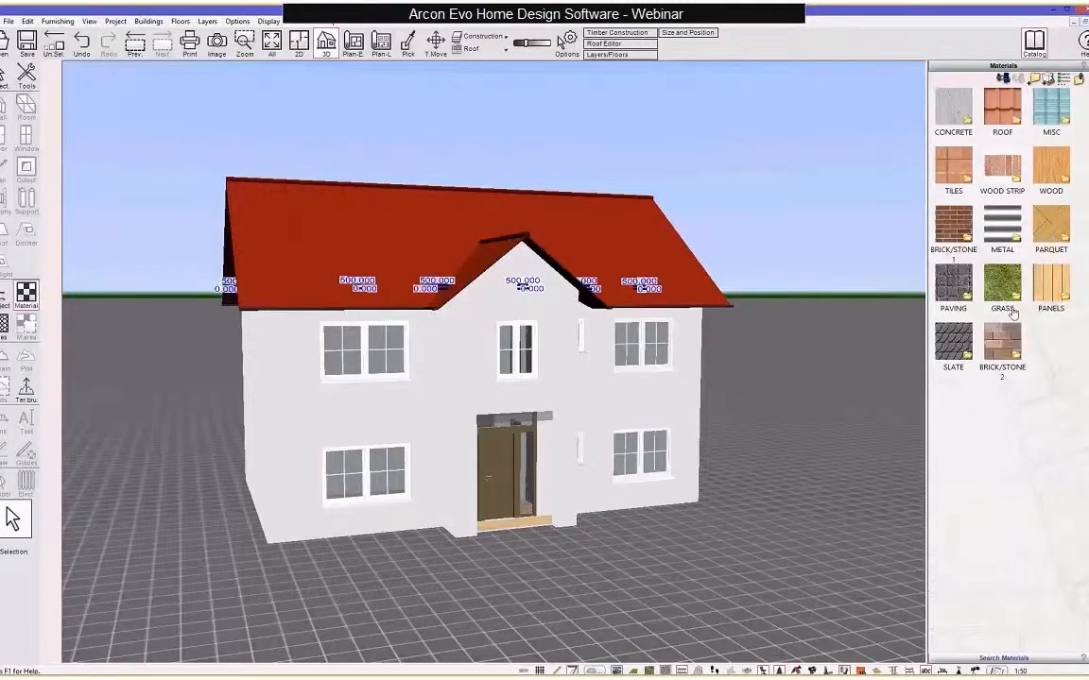
{"action": "double_click", "coordinate": [957, 226]}
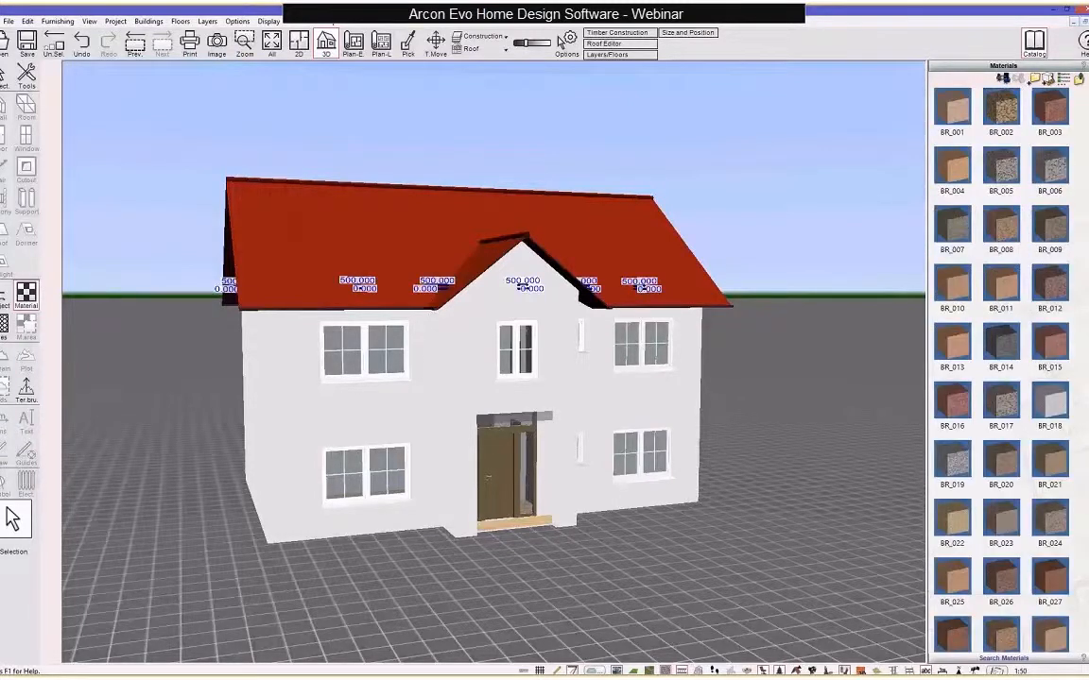
{"action": "scroll", "coordinate": [1047, 567], "scroll_direction": "down", "scroll_amount": 10}
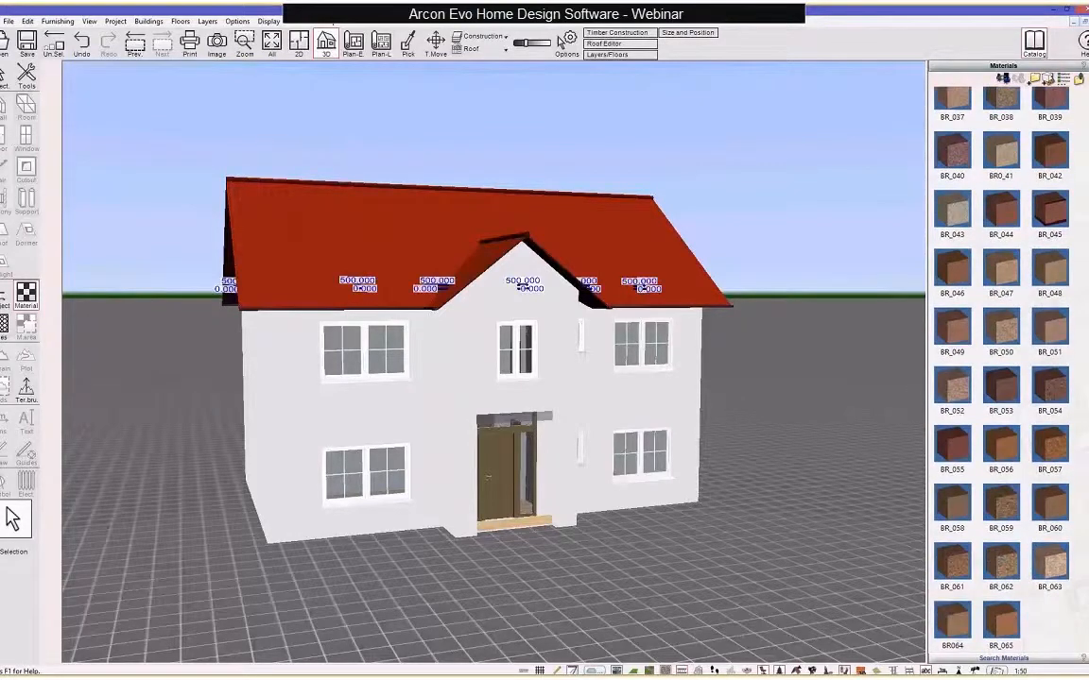
Step: Apply brick texture BR_063 to the ground-floor exterior walls and to one whole end wall, and check the house from several sides
{"action": "left_click", "coordinate": [1049, 566]}
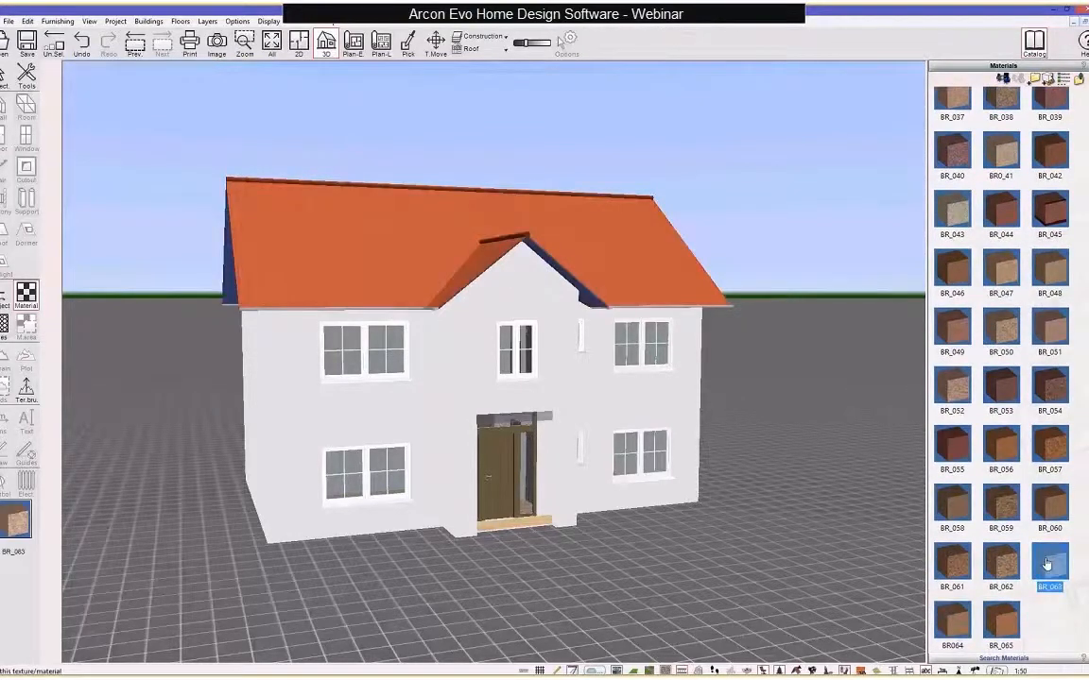
{"action": "left_click", "coordinate": [438, 447]}
{"action": "left_click", "coordinate": [605, 496]}
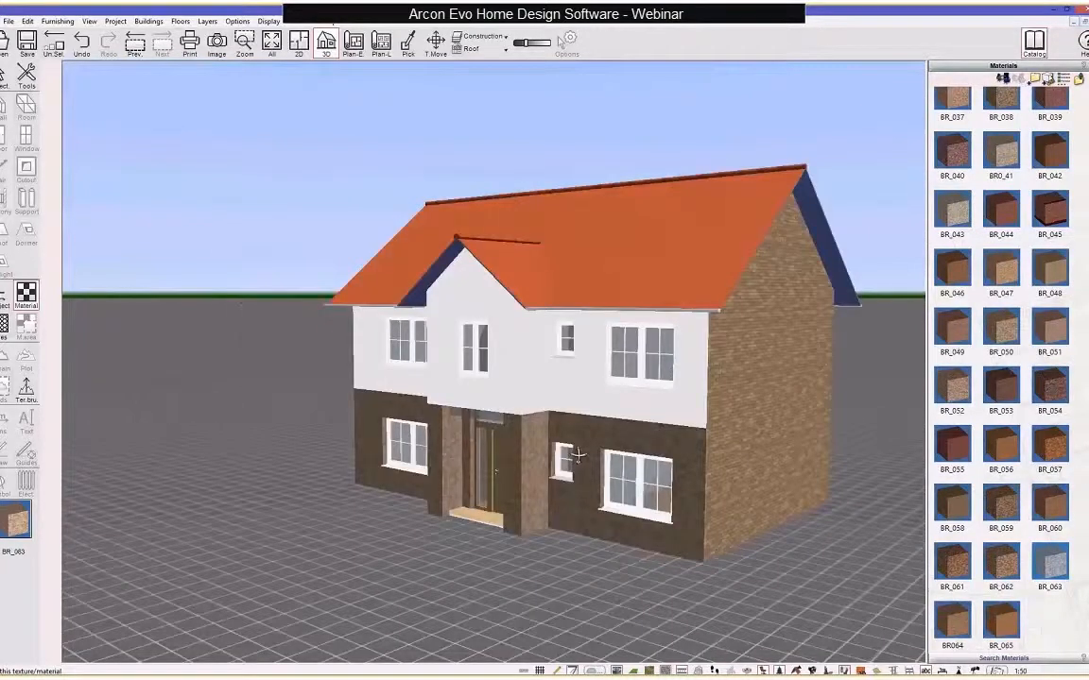
{"action": "middle_click_drag", "start_coordinate": [579, 457], "coordinate": [690, 475]}
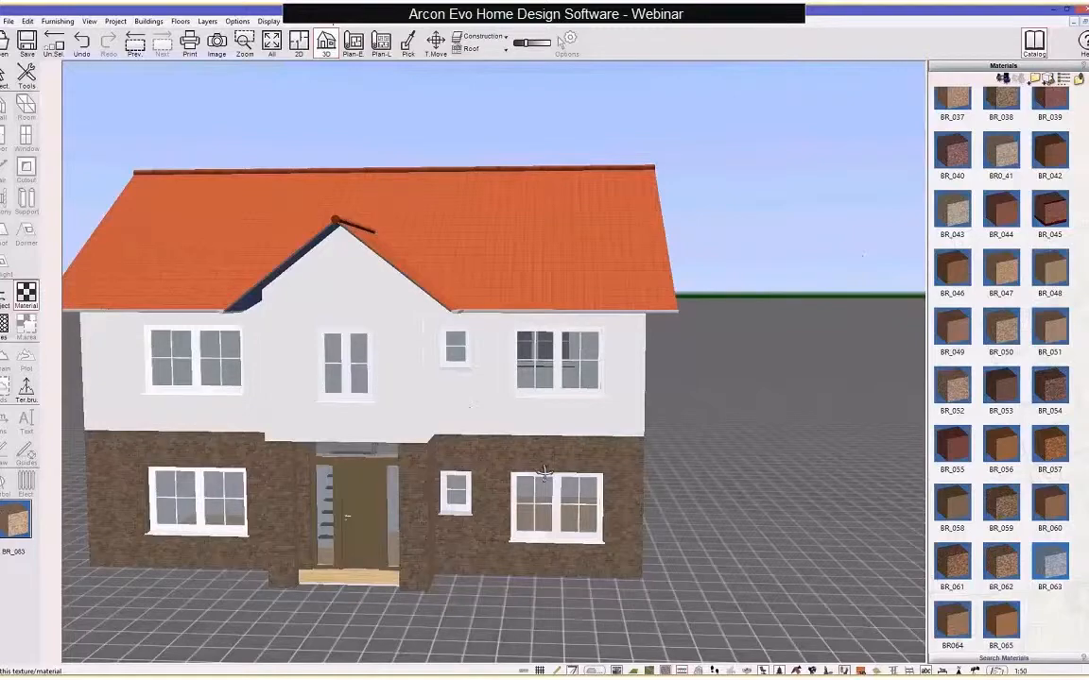
{"action": "middle_click_drag", "start_coordinate": [544, 472], "coordinate": [703, 398]}
{"action": "left_click_drag", "start_coordinate": [530, 376], "coordinate": [565, 420]}
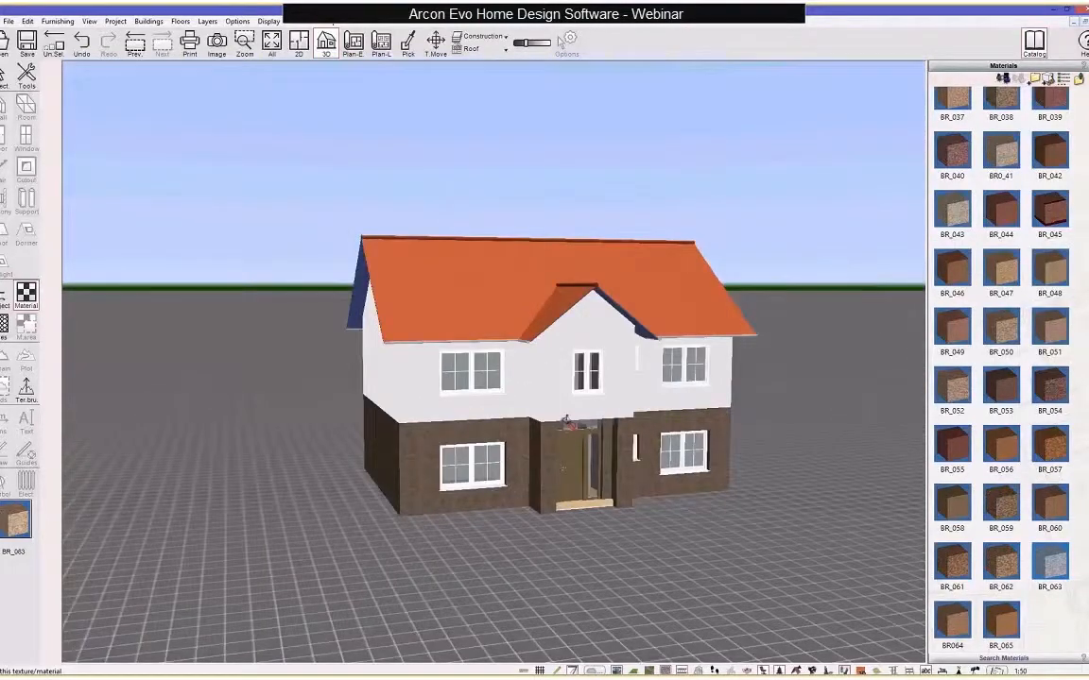
Step: Switch from the brick textures to the ELECO PANELS collection and browse to its last panel textures for the upper-floor walls
{"action": "scroll", "coordinate": [565, 420], "scroll_direction": "up", "scroll_amount": 2}
{"action": "left_click", "coordinate": [1079, 79]}
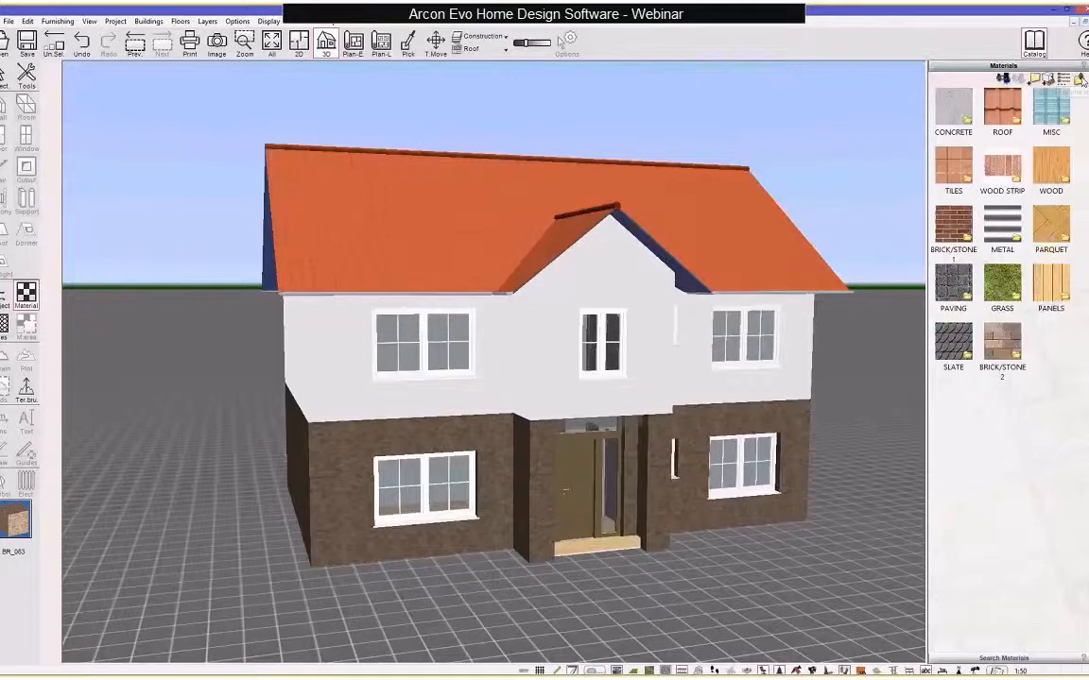
{"action": "double_click", "coordinate": [1051, 284]}
{"action": "scroll", "coordinate": [967, 534], "scroll_direction": "down", "scroll_amount": 8}
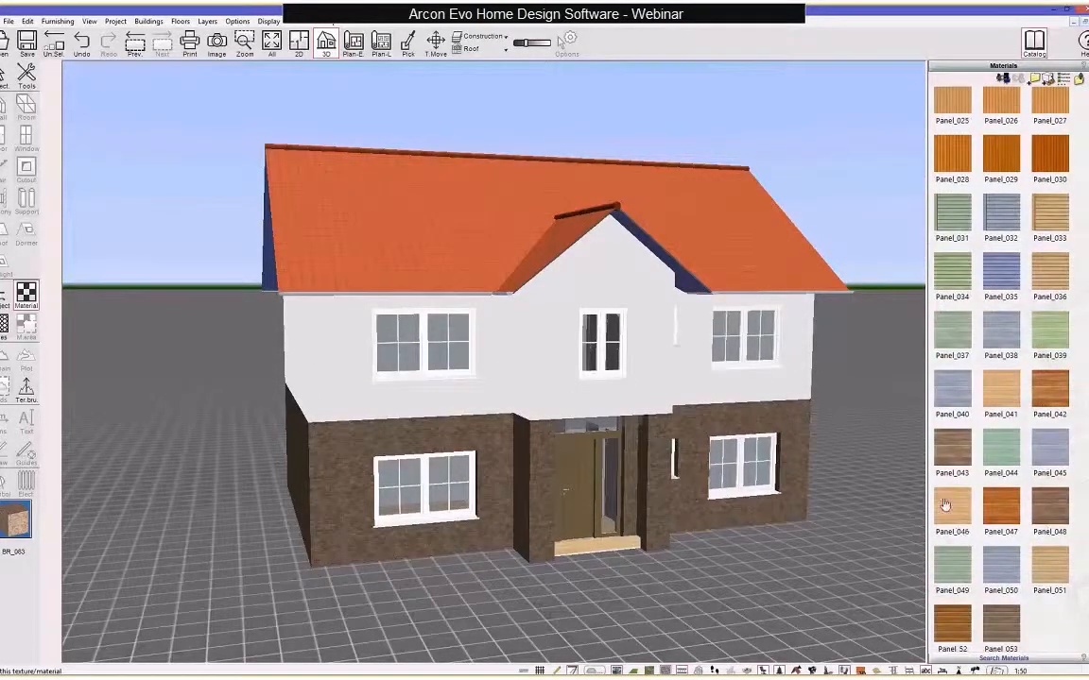
Step: Apply the Panel_046 cladding material to the upper-floor walls and the front gable
{"action": "left_click", "coordinate": [955, 511]}
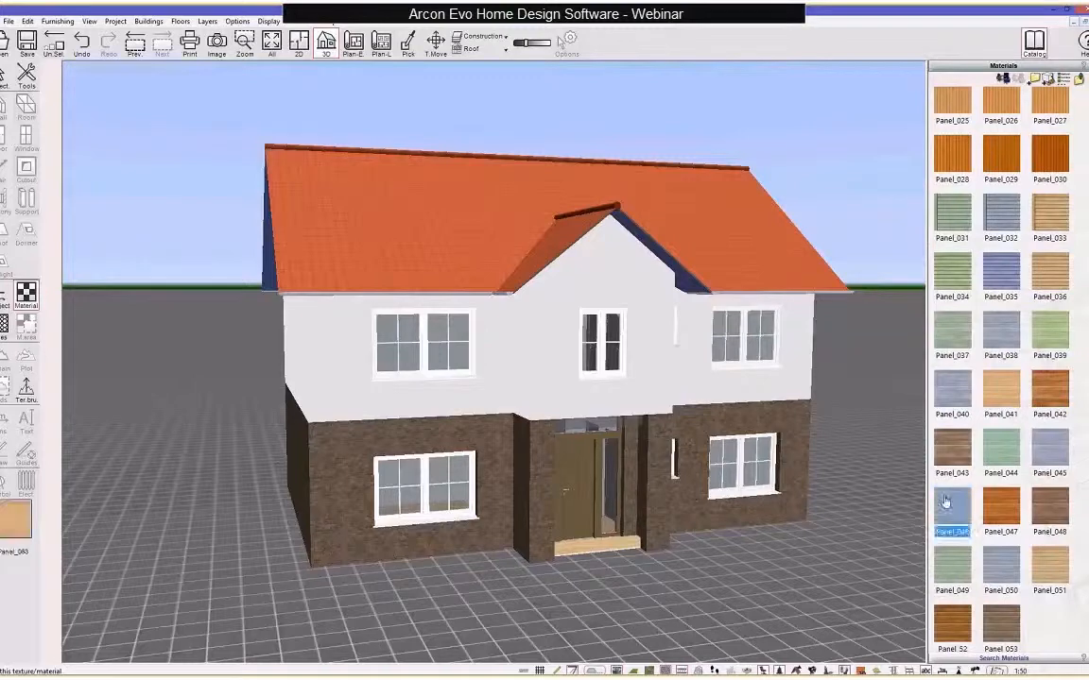
{"action": "left_click", "coordinate": [564, 310]}
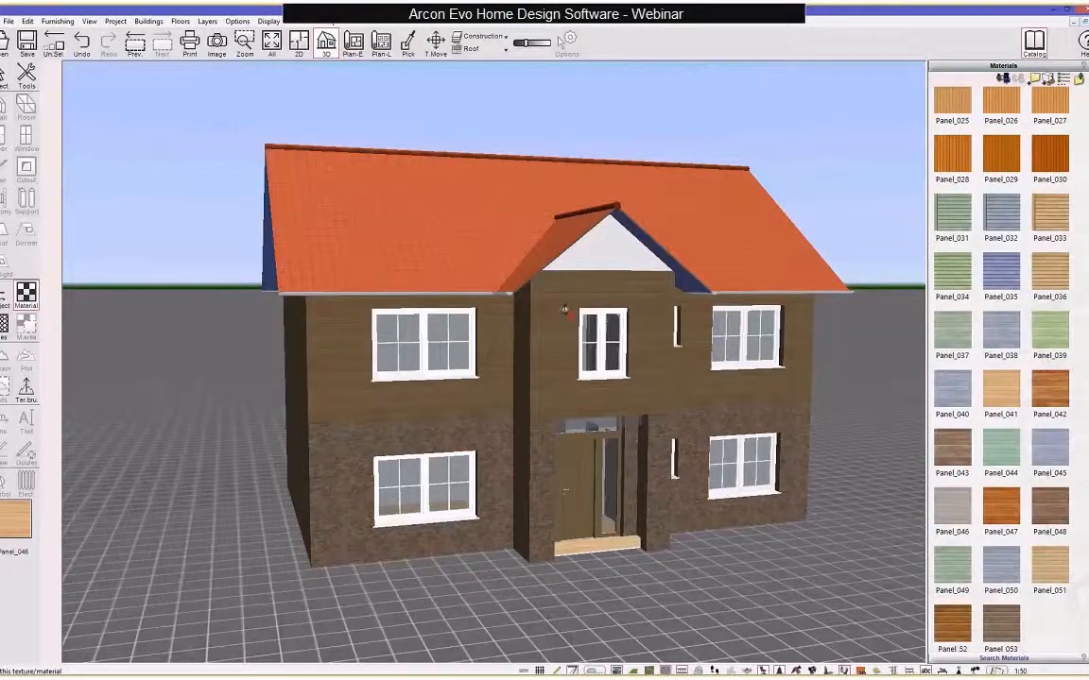
{"action": "middle_click_drag", "start_coordinate": [564, 310], "coordinate": [841, 199]}
{"action": "left_click", "coordinate": [621, 330]}
{"action": "left_click", "coordinate": [952, 506]}
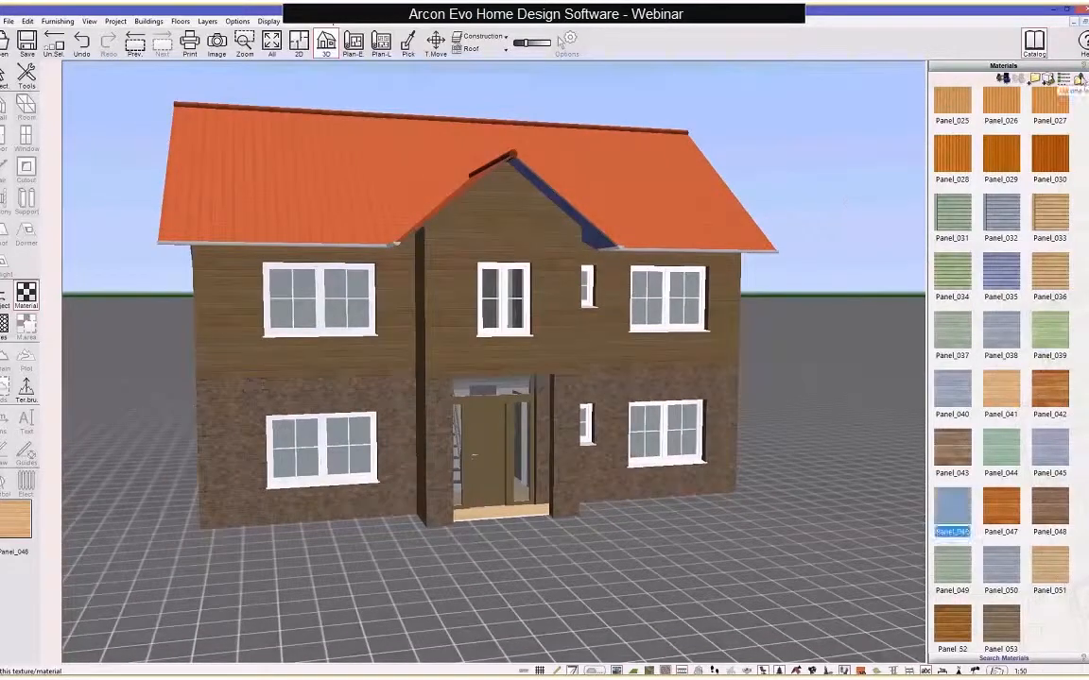
Step: Cover the roof with the Red_Roof_006 tile material from the ROOF materials folder
{"action": "left_click", "coordinate": [1080, 79]}
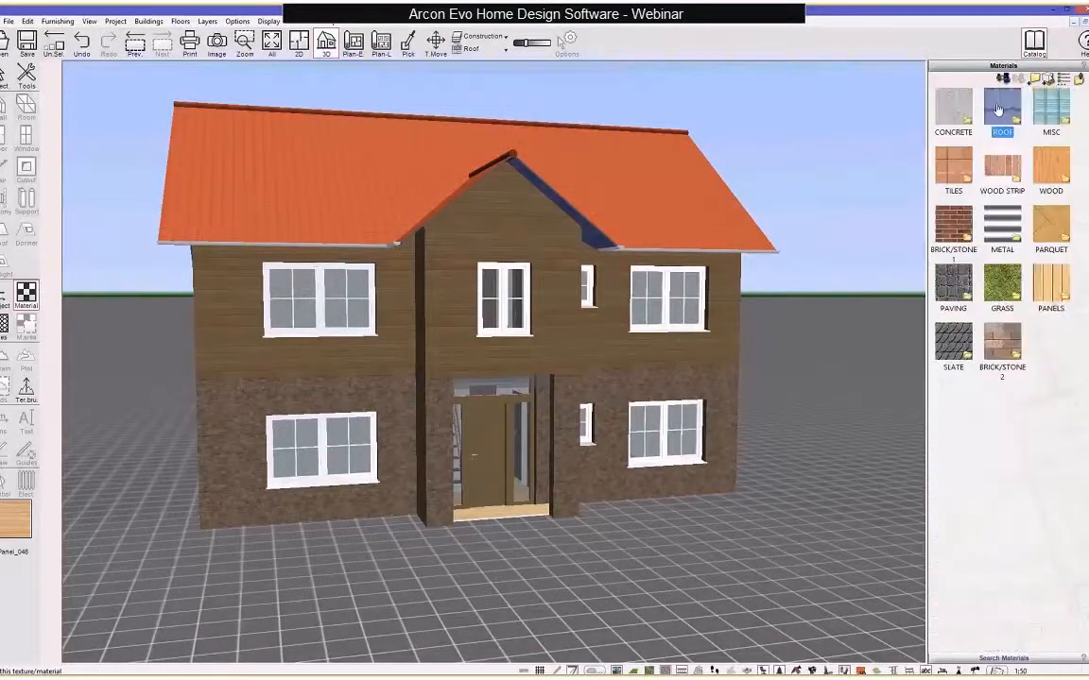
{"action": "left_click", "coordinate": [997, 109]}
{"action": "left_click", "coordinate": [1050, 225]}
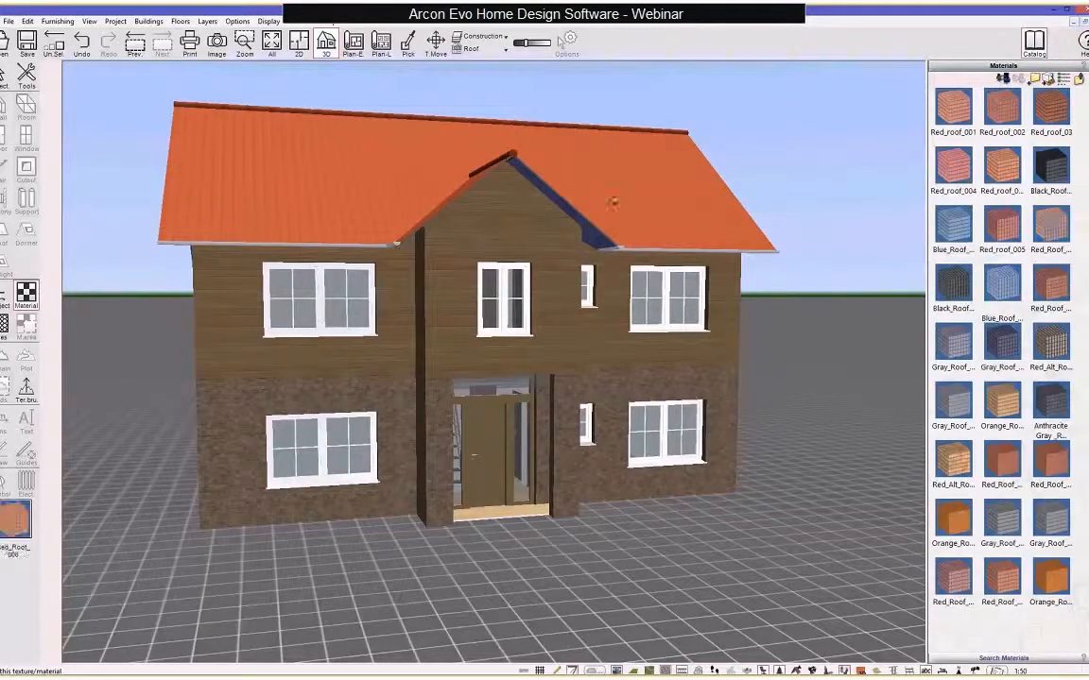
{"action": "left_click", "coordinate": [393, 164]}
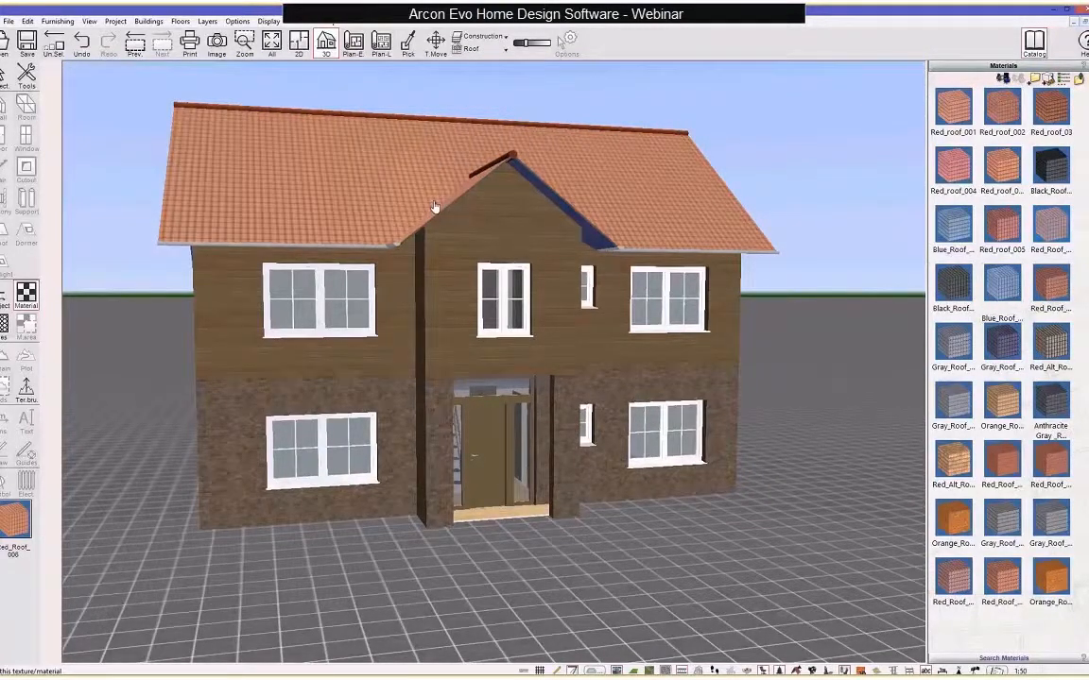
{"action": "middle_click_drag", "start_coordinate": [435, 207], "coordinate": [519, 247]}
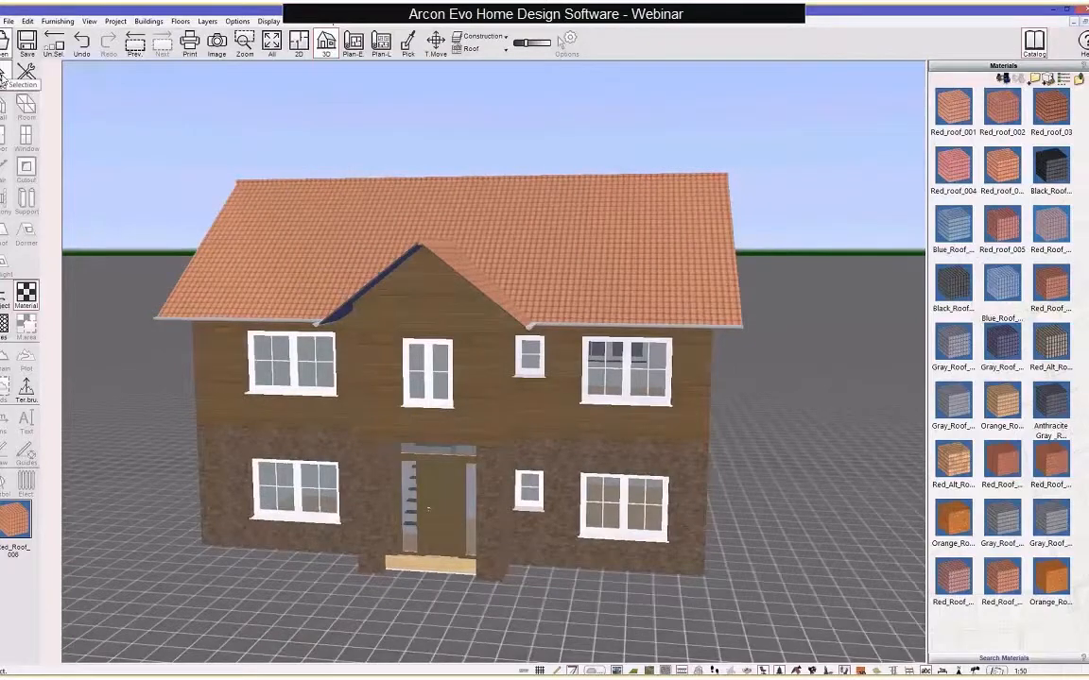
{"action": "left_click", "coordinate": [3, 79]}
Step: Enlarge the brick texture on the ground-floor front walls with the Scale Texture tool
{"action": "middle_click_drag", "start_coordinate": [398, 314], "coordinate": [425, 293]}
{"action": "left_click", "coordinate": [436, 43]}
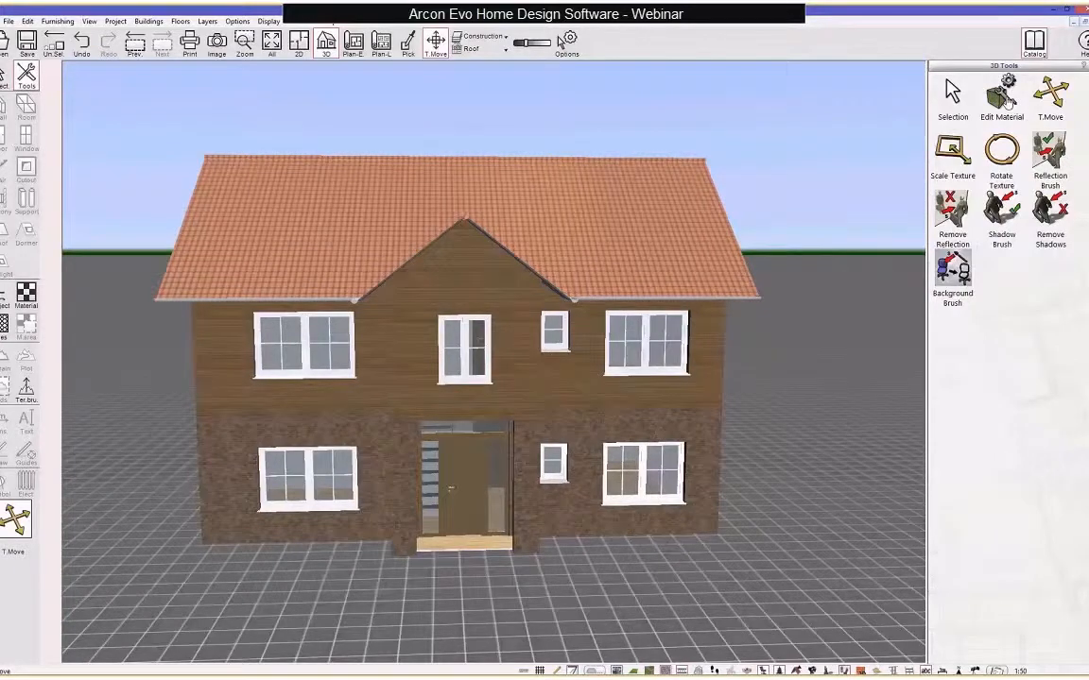
{"action": "left_click", "coordinate": [1004, 97]}
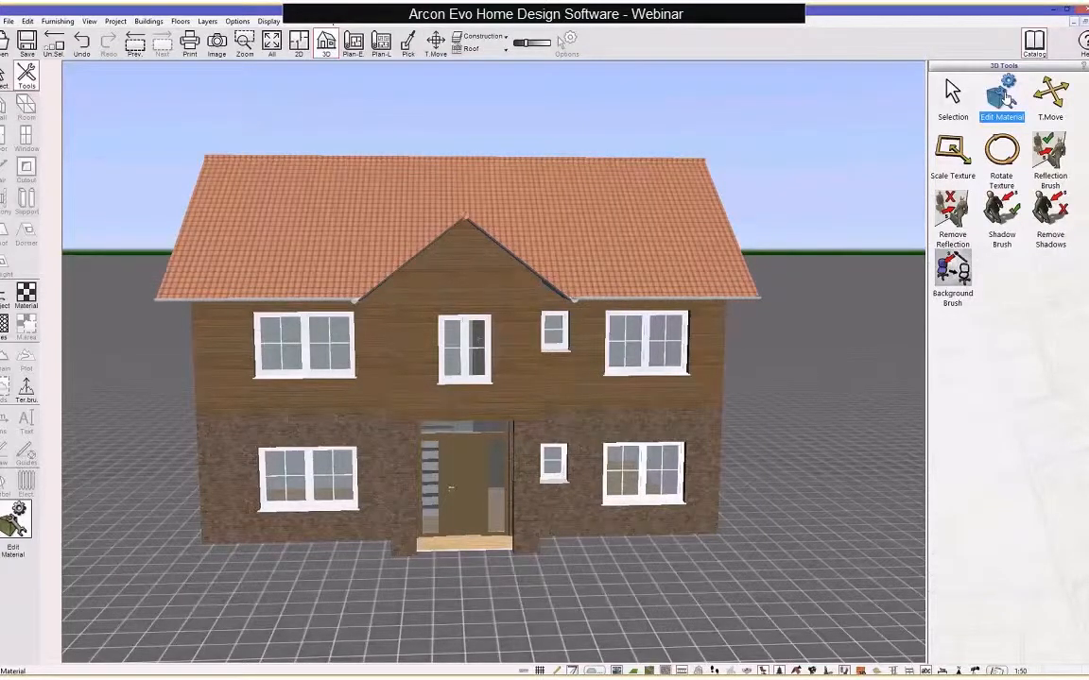
{"action": "left_click", "coordinate": [964, 160]}
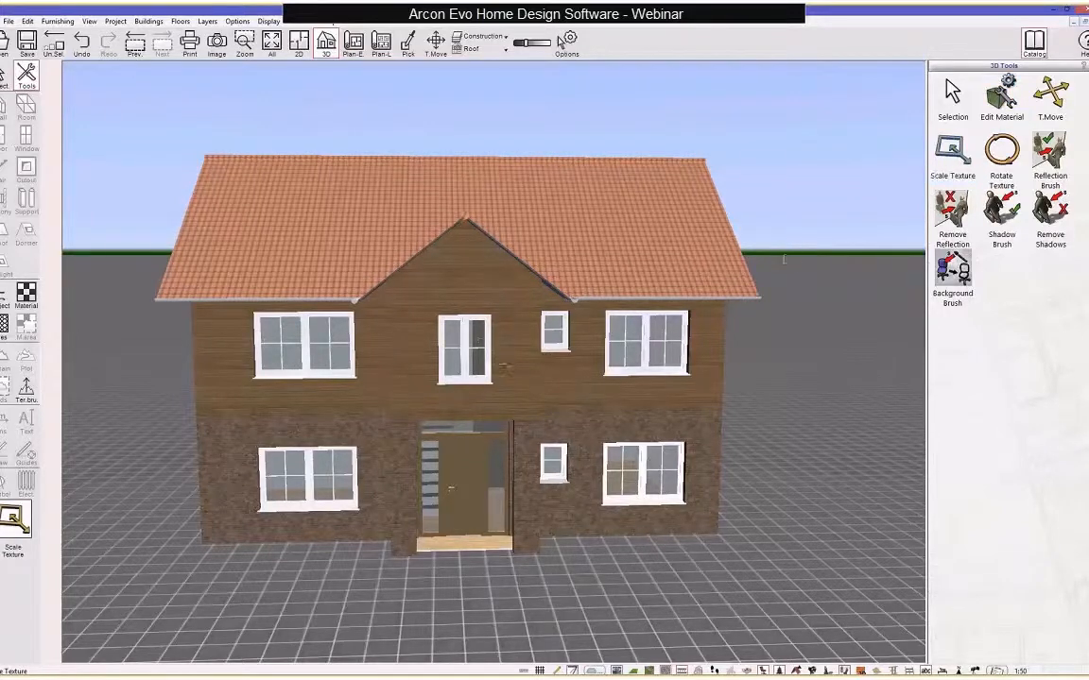
{"action": "scroll", "coordinate": [388, 442], "scroll_direction": "up", "scroll_amount": 2}
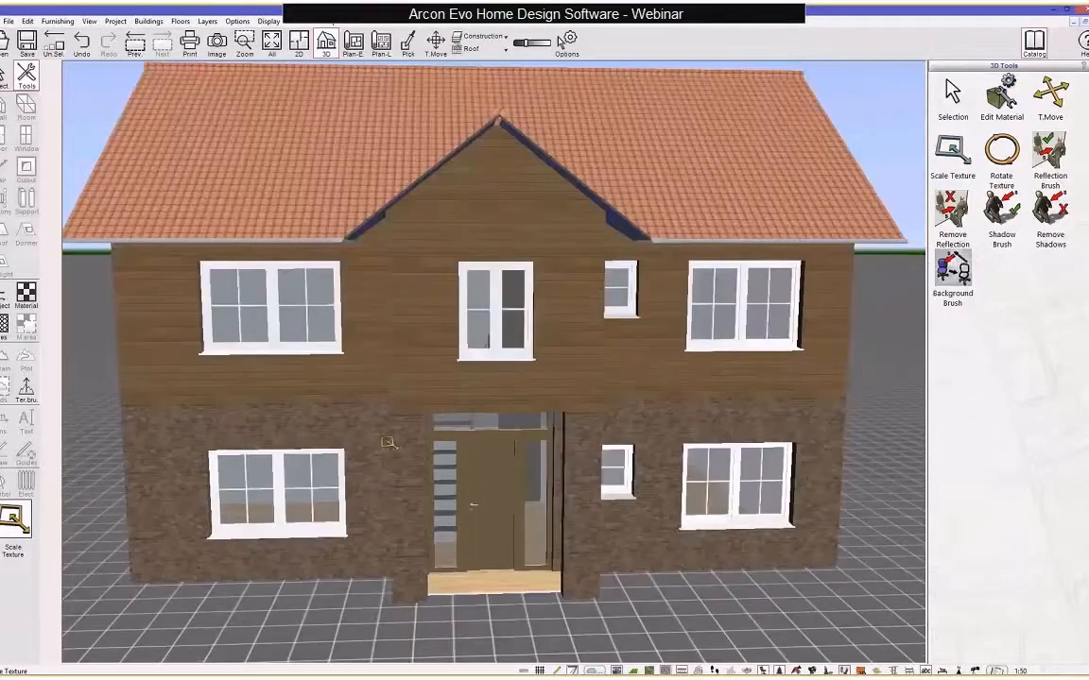
{"action": "scroll", "coordinate": [388, 442], "scroll_direction": "up", "scroll_amount": 2}
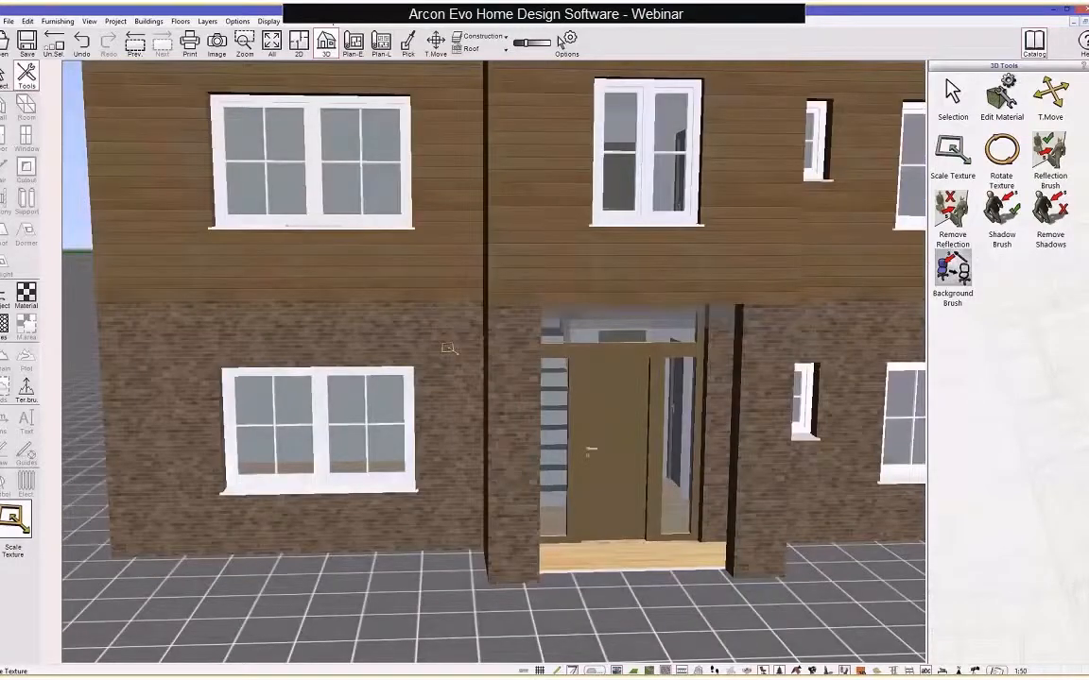
{"action": "left_click_drag", "start_coordinate": [449, 349], "coordinate": [486, 382]}
{"action": "left_click_drag", "start_coordinate": [407, 314], "coordinate": [489, 383]}
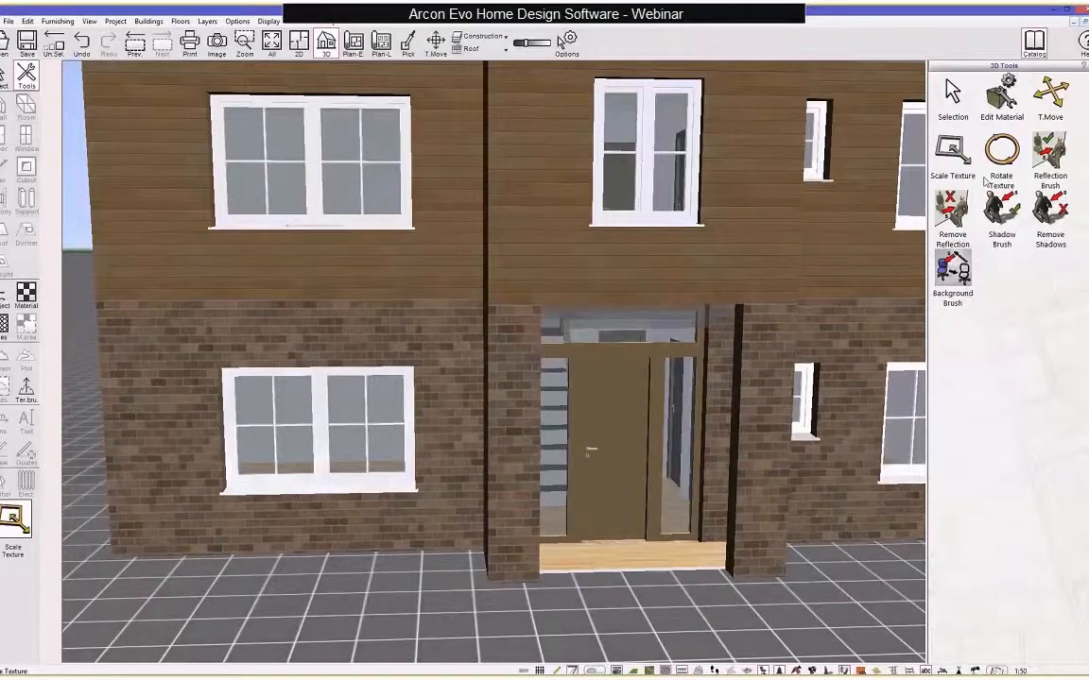
Step: Shift the brick texture slightly on the ground-floor front wall with the texture move tool
{"action": "left_click", "coordinate": [1049, 95]}
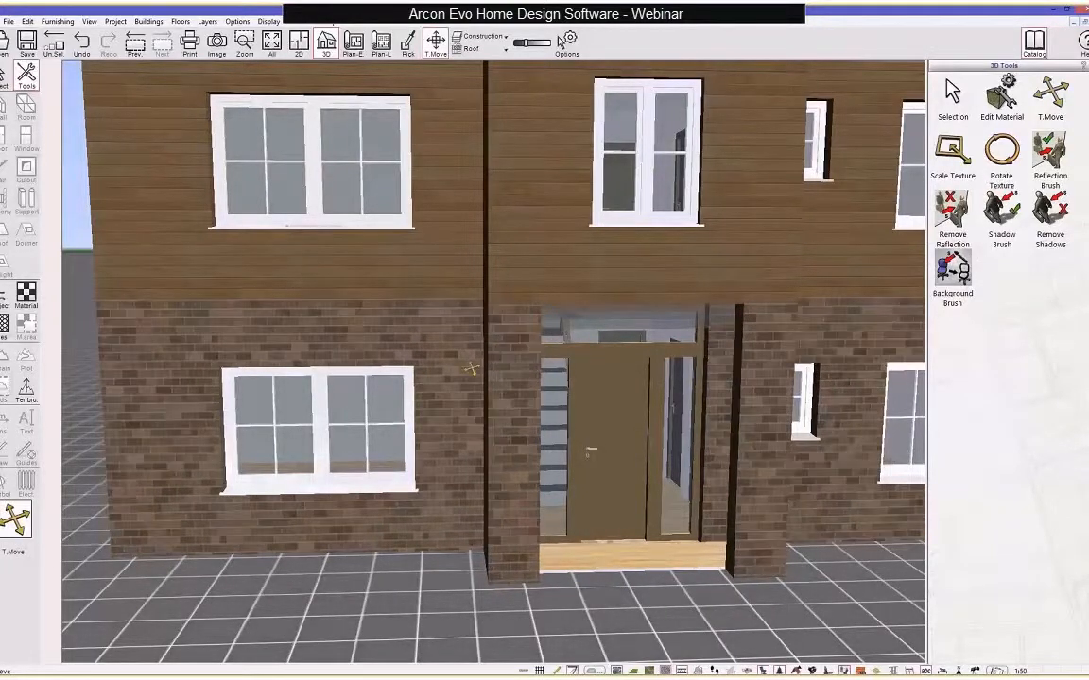
{"action": "left_click_drag", "start_coordinate": [467, 363], "coordinate": [471, 355]}
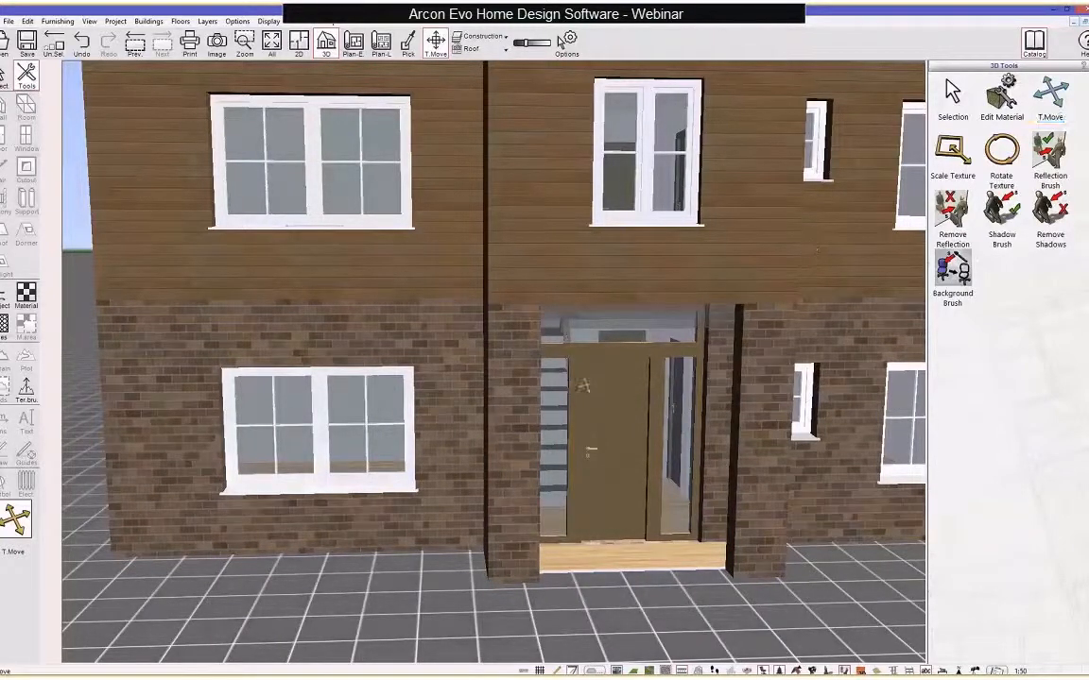
{"action": "left_click", "coordinate": [5, 78]}
{"action": "scroll", "coordinate": [478, 267], "scroll_direction": "down", "scroll_amount": 3}
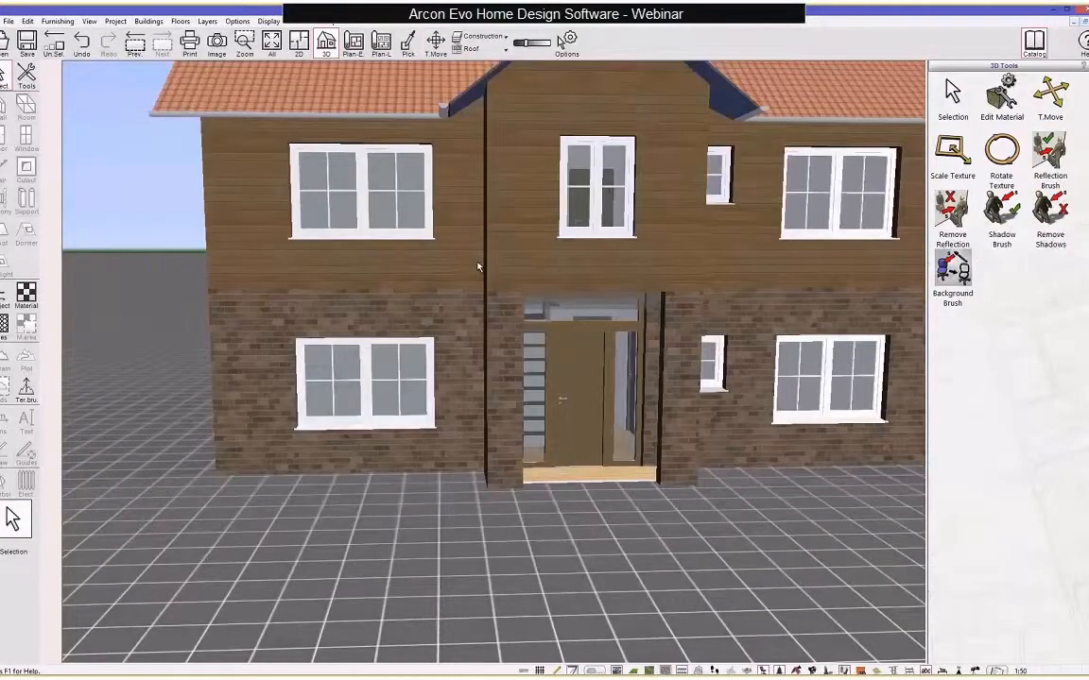
{"action": "scroll", "coordinate": [478, 268], "scroll_direction": "down", "scroll_amount": 2}
{"action": "middle_click_drag", "start_coordinate": [478, 268], "coordinate": [427, 214]}
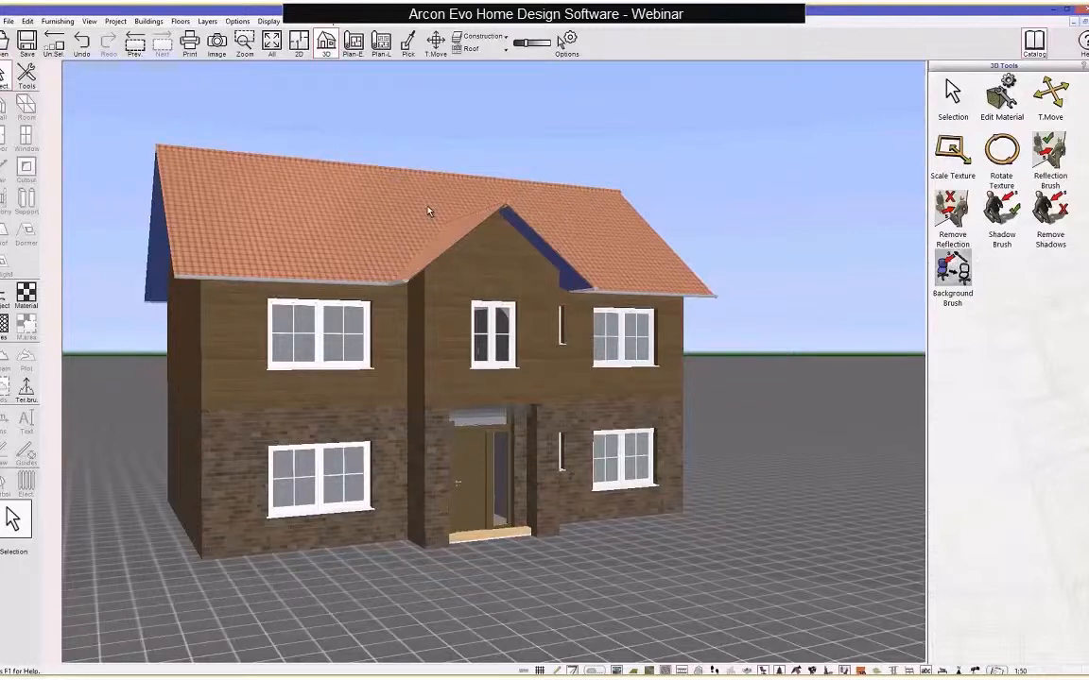
Step: Switch to the 2D plan and make the ground floor the active floor
{"action": "left_click", "coordinate": [299, 42]}
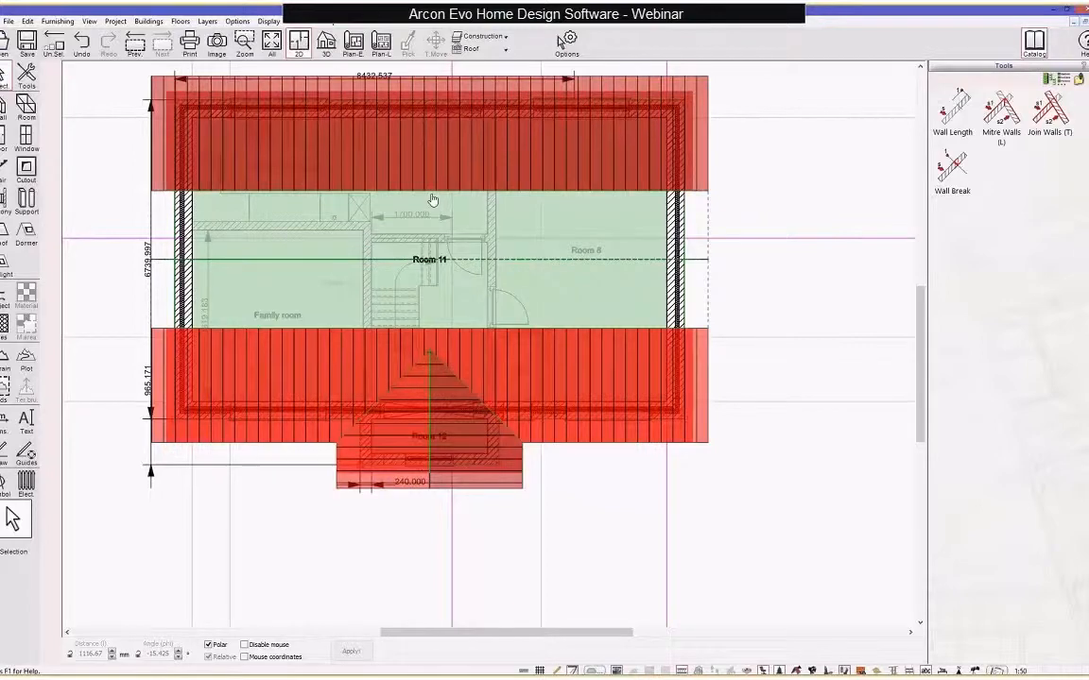
{"action": "left_click", "coordinate": [484, 48]}
{"action": "left_click", "coordinate": [483, 89]}
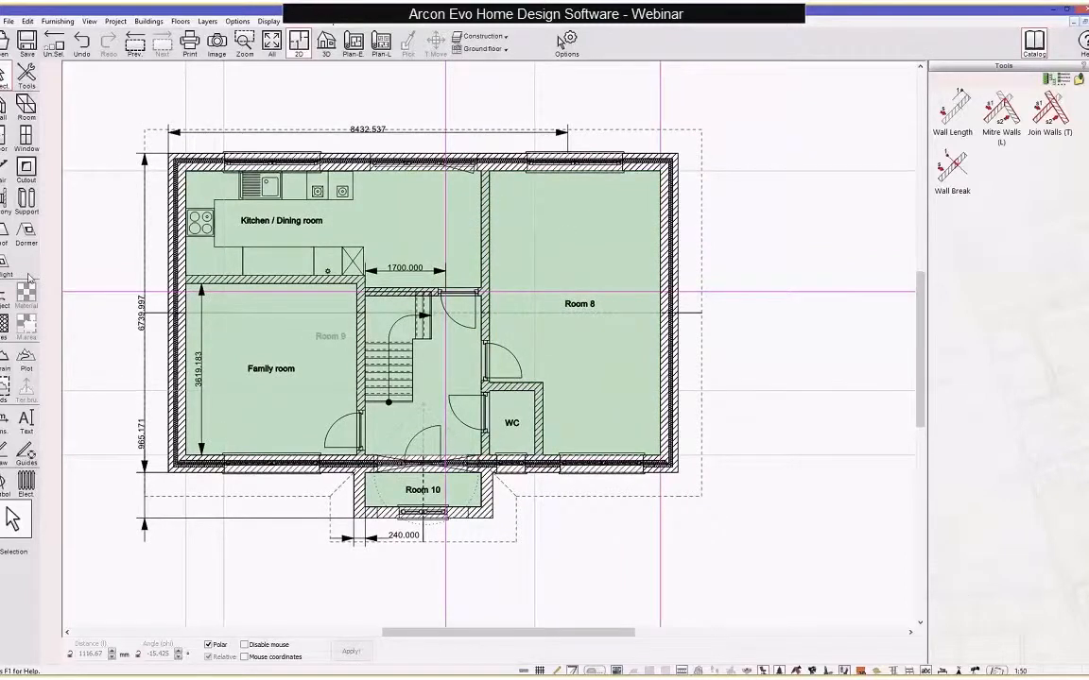
Step: Place Sofa1 from Own objects along Room 8's inner wall and an Armchair in the open area beside the WC
{"action": "left_click", "coordinate": [4, 298]}
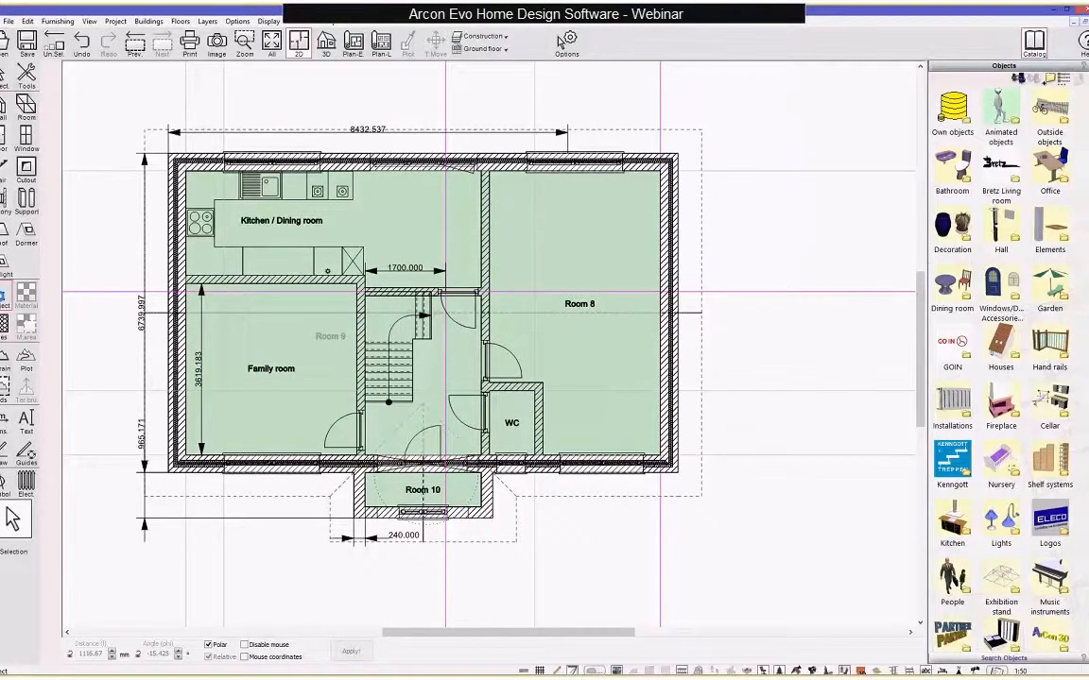
{"action": "left_click", "coordinate": [953, 109]}
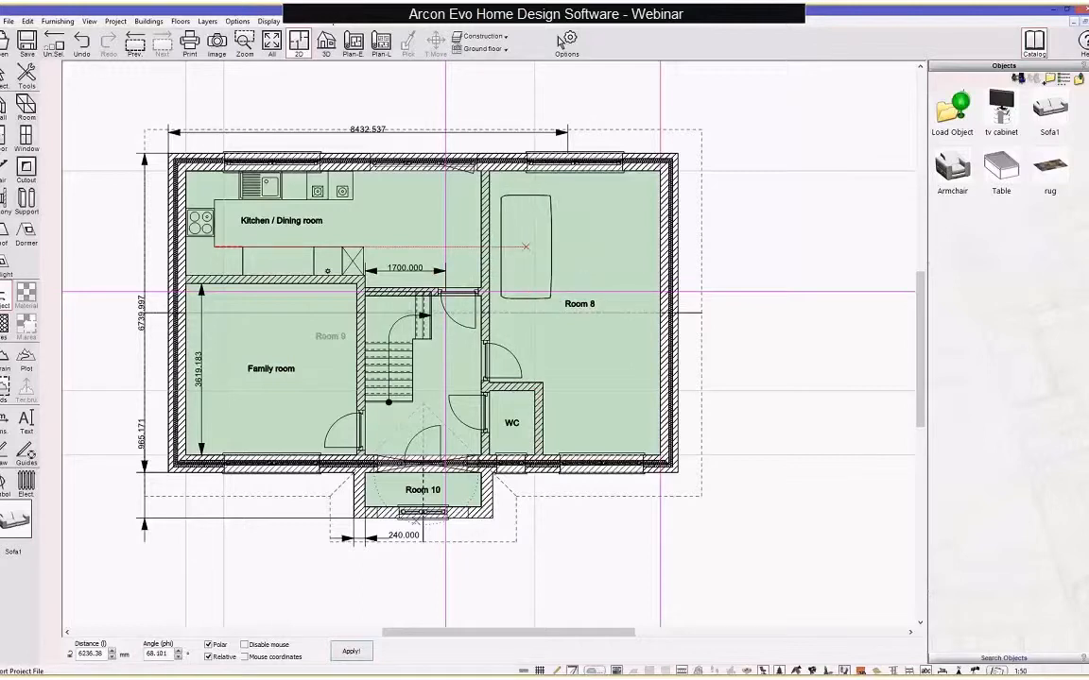
{"action": "left_click", "coordinate": [517, 257]}
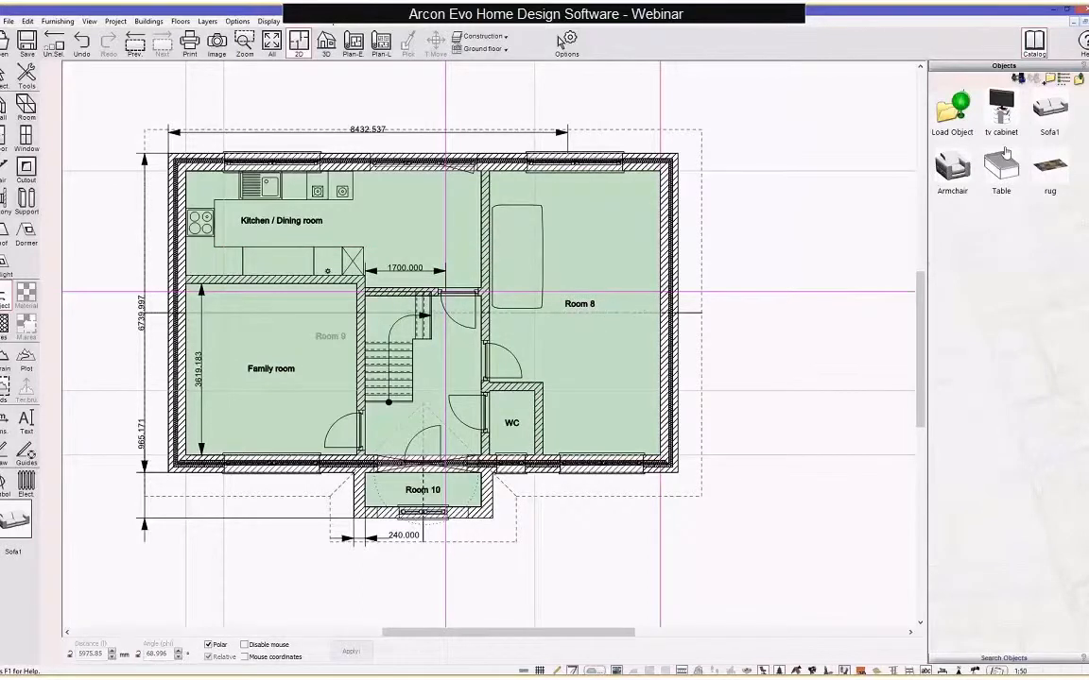
{"action": "left_click", "coordinate": [953, 166]}
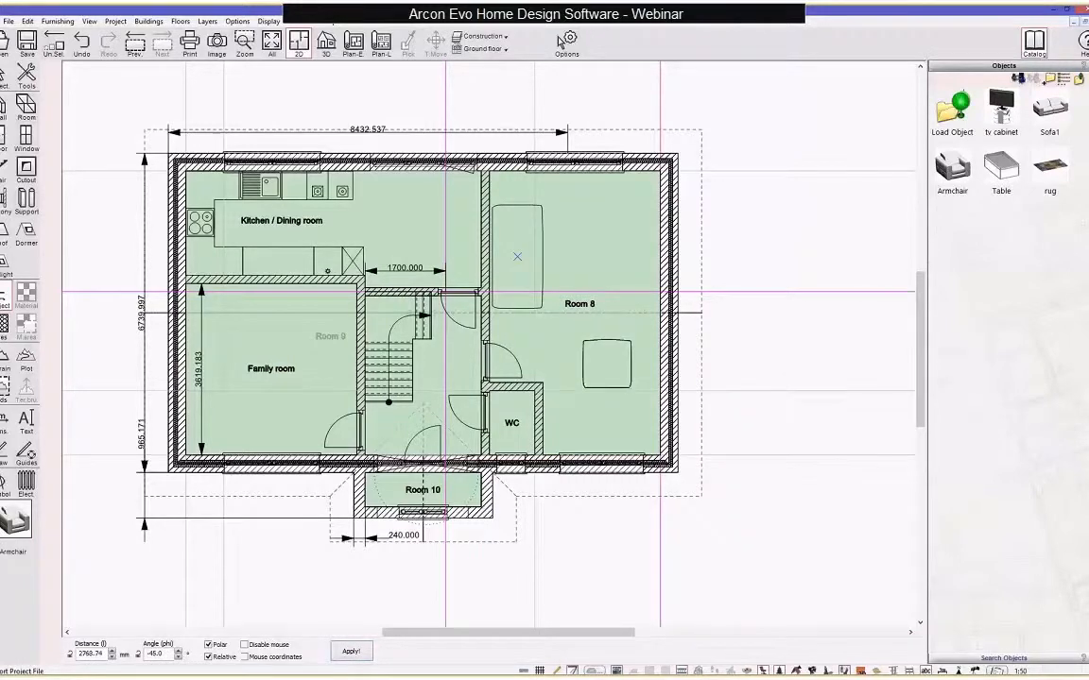
{"action": "left_click", "coordinate": [529, 268]}
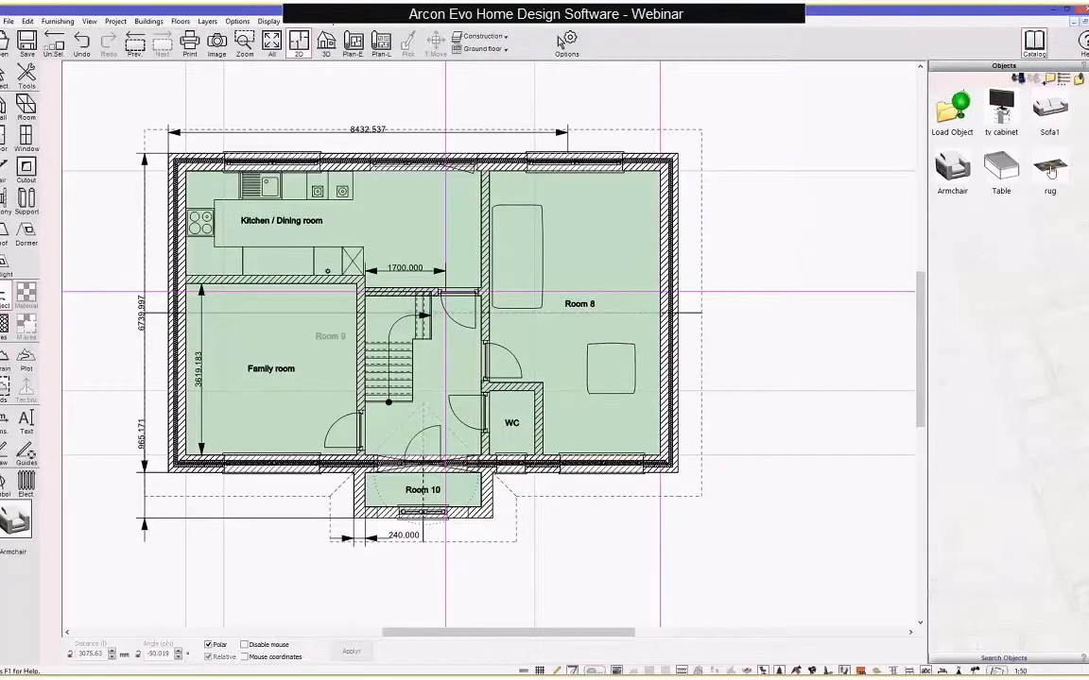
Step: Place the rug lengthwise in Room 8 between the sofa and the outer side wall, turned by 90 degrees
{"action": "left_click", "coordinate": [1050, 167]}
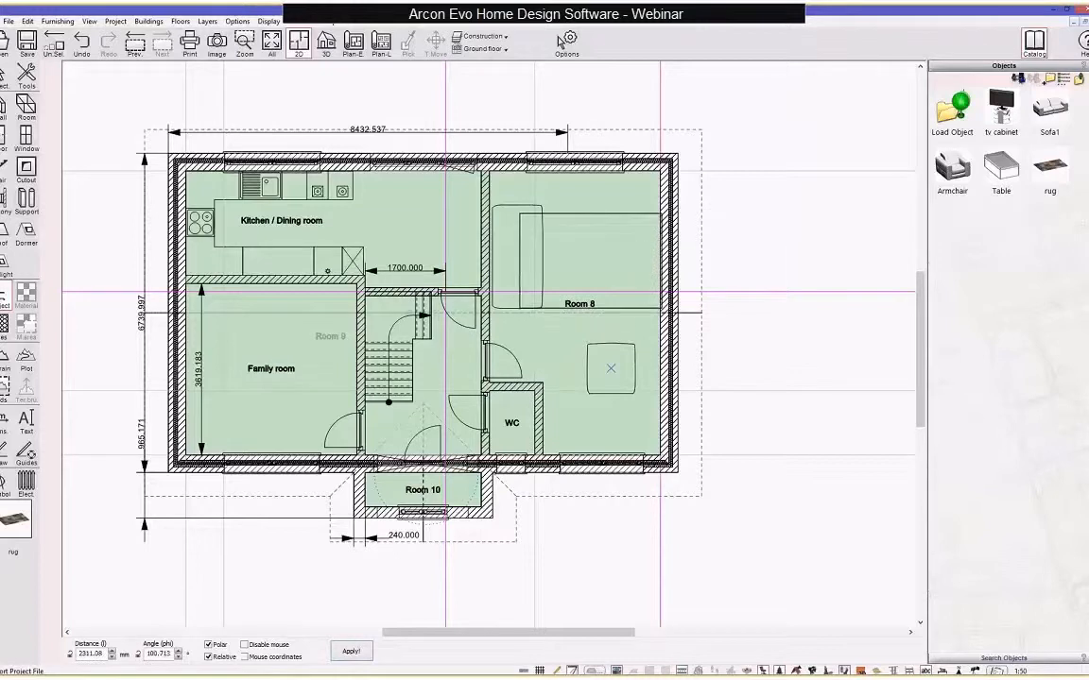
{"action": "key", "text": "Tab"}
{"action": "left_click", "coordinate": [616, 374]}
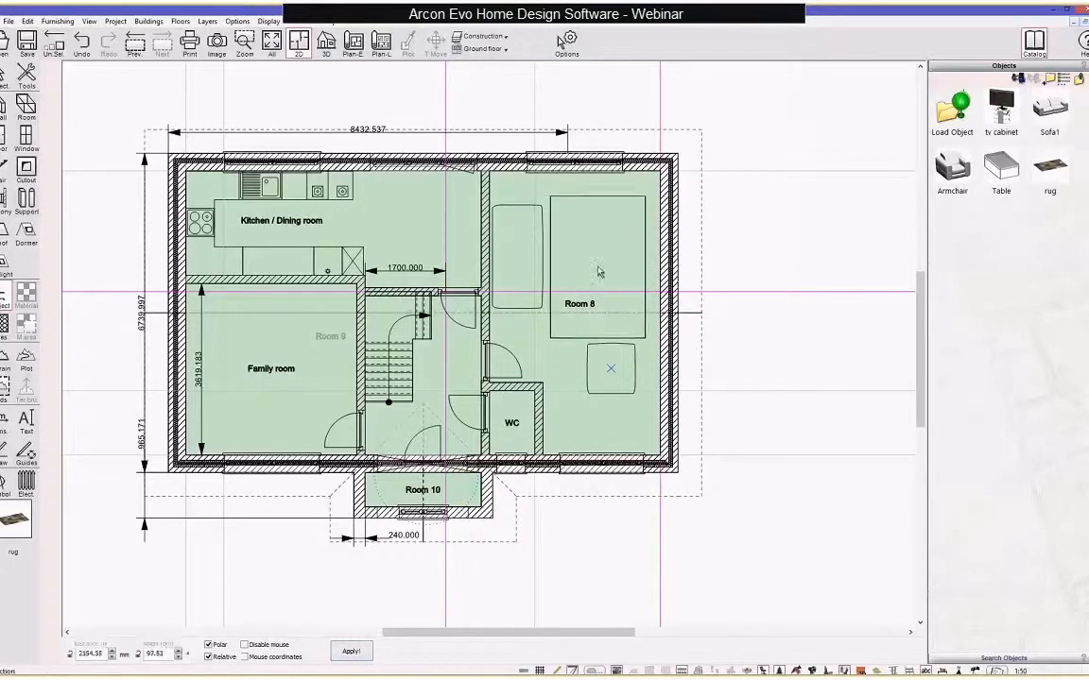
Step: Place the tv cabinet in Room 8's rear outer corner and the Table on the rug
{"action": "left_click", "coordinate": [1002, 107]}
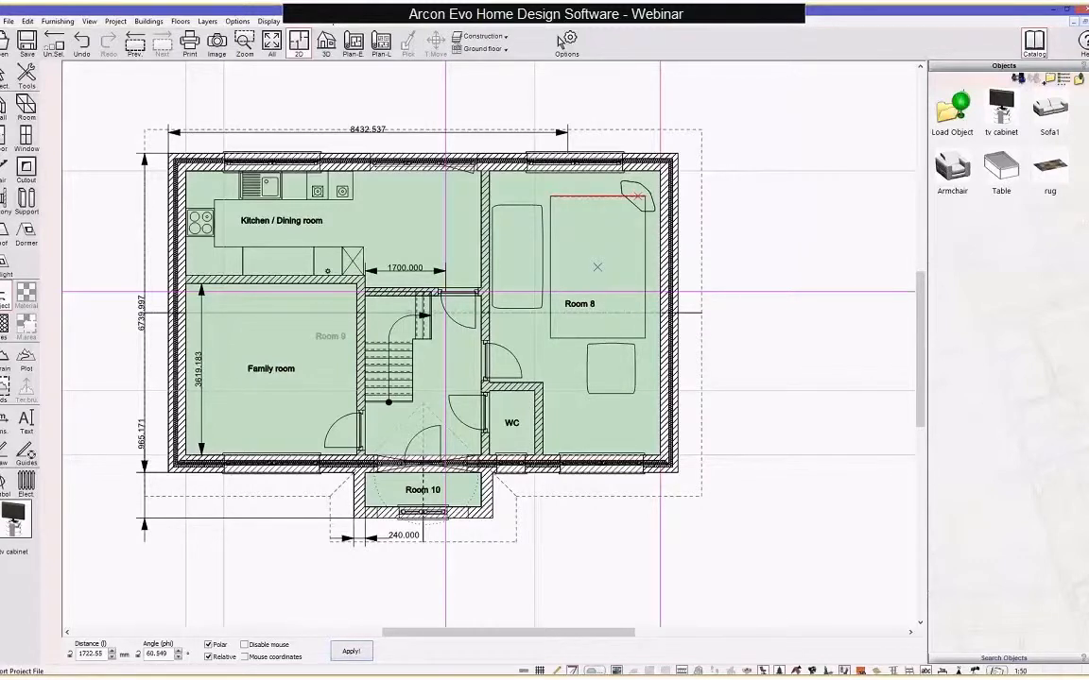
{"action": "left_click", "coordinate": [1001, 170]}
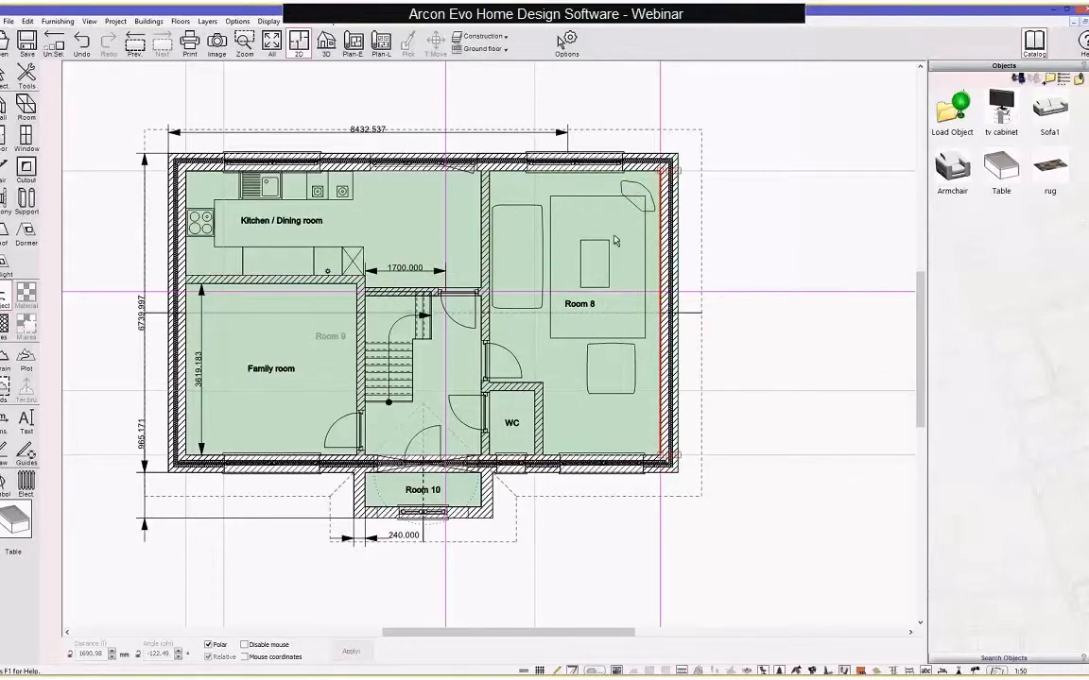
Step: Show only the active ground floor in the 3D view and examine the furnished Room 8 from above
{"action": "left_click", "coordinate": [326, 43]}
{"action": "left_click", "coordinate": [180, 20]}
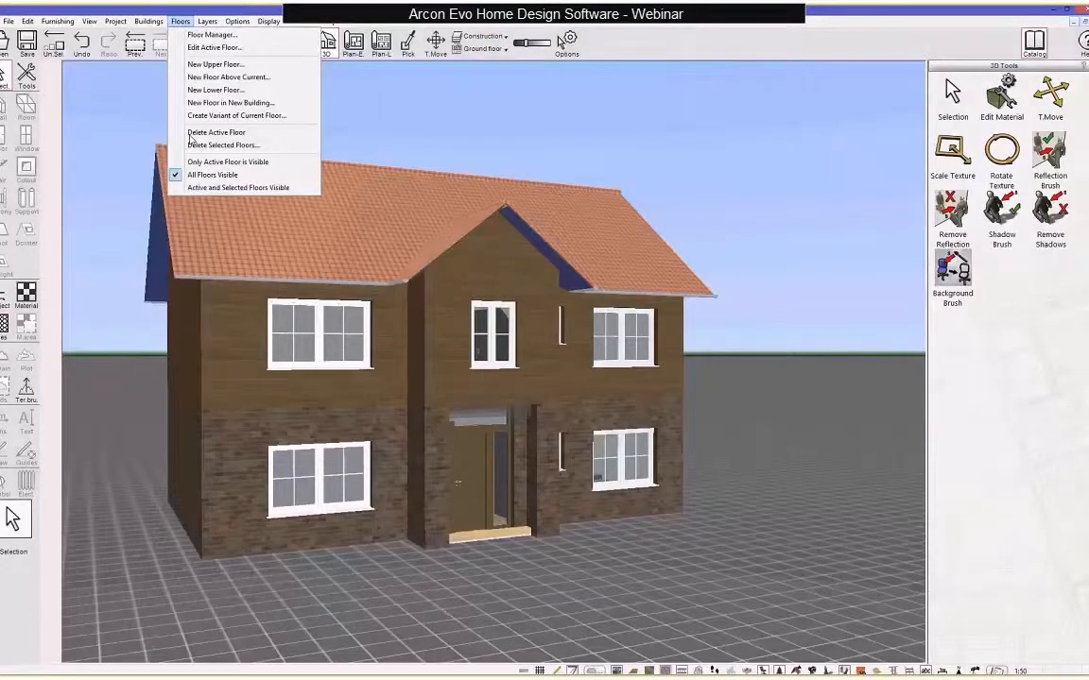
{"action": "left_click", "coordinate": [198, 162]}
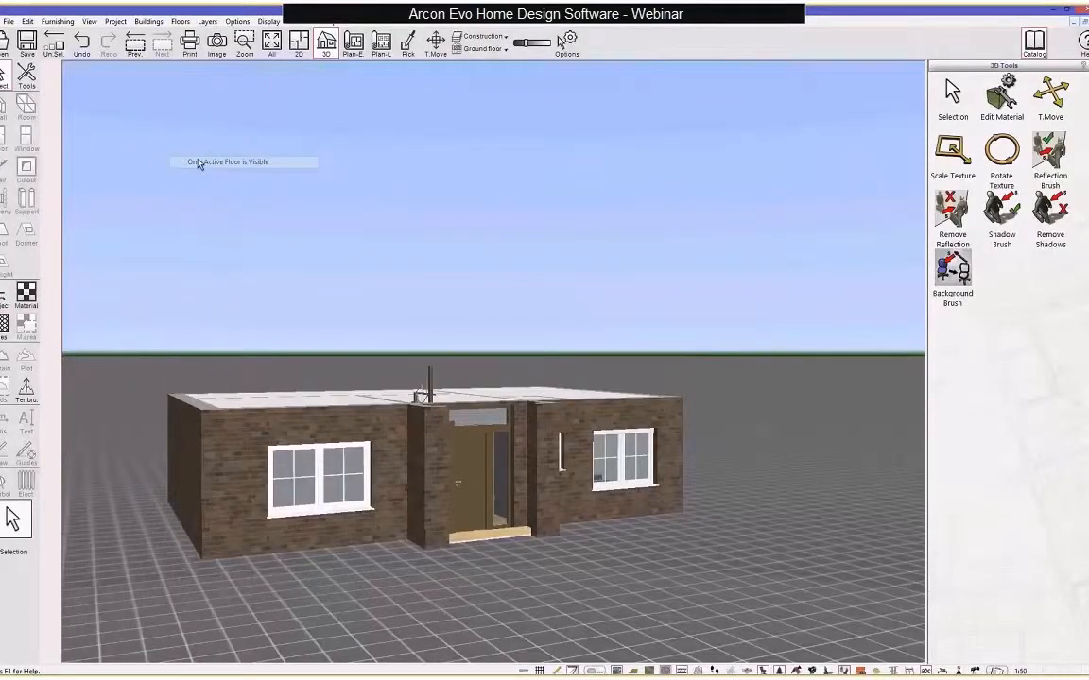
{"action": "middle_click_drag", "start_coordinate": [397, 248], "coordinate": [534, 456]}
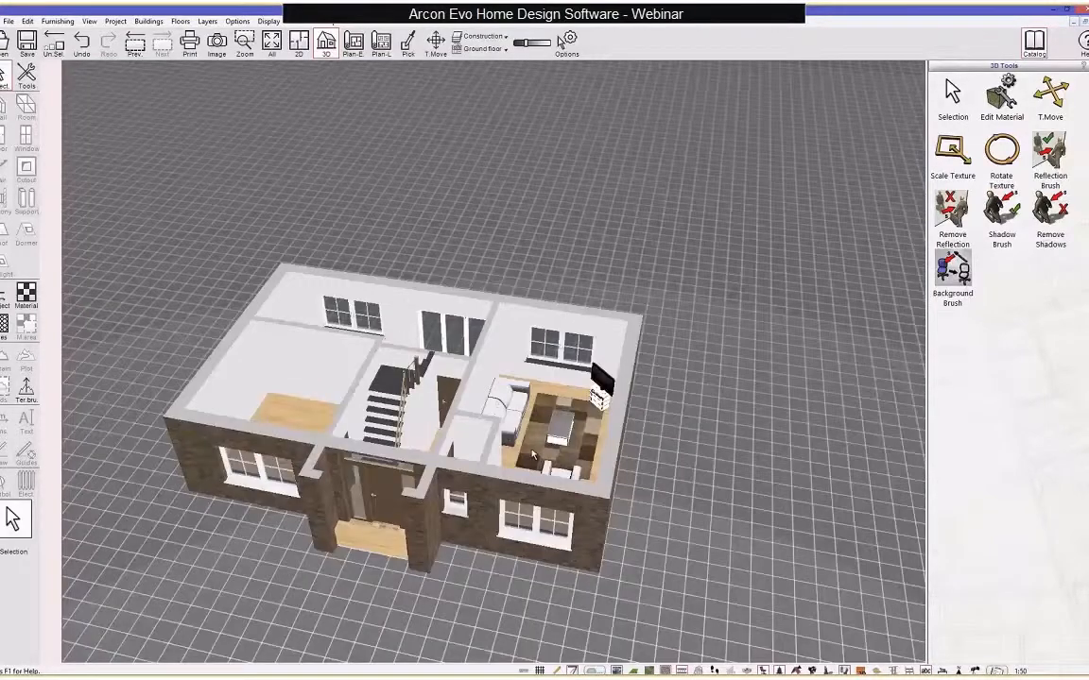
{"action": "scroll", "coordinate": [534, 457], "scroll_direction": "up", "scroll_amount": 5}
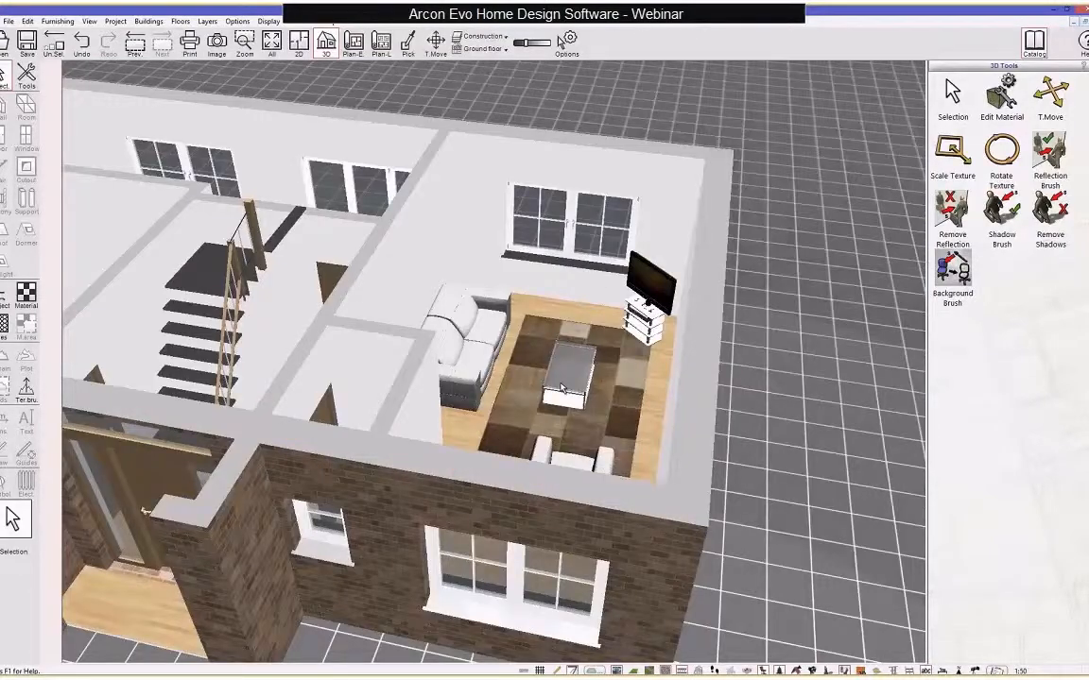
{"action": "middle_click_drag", "start_coordinate": [561, 389], "coordinate": [474, 358]}
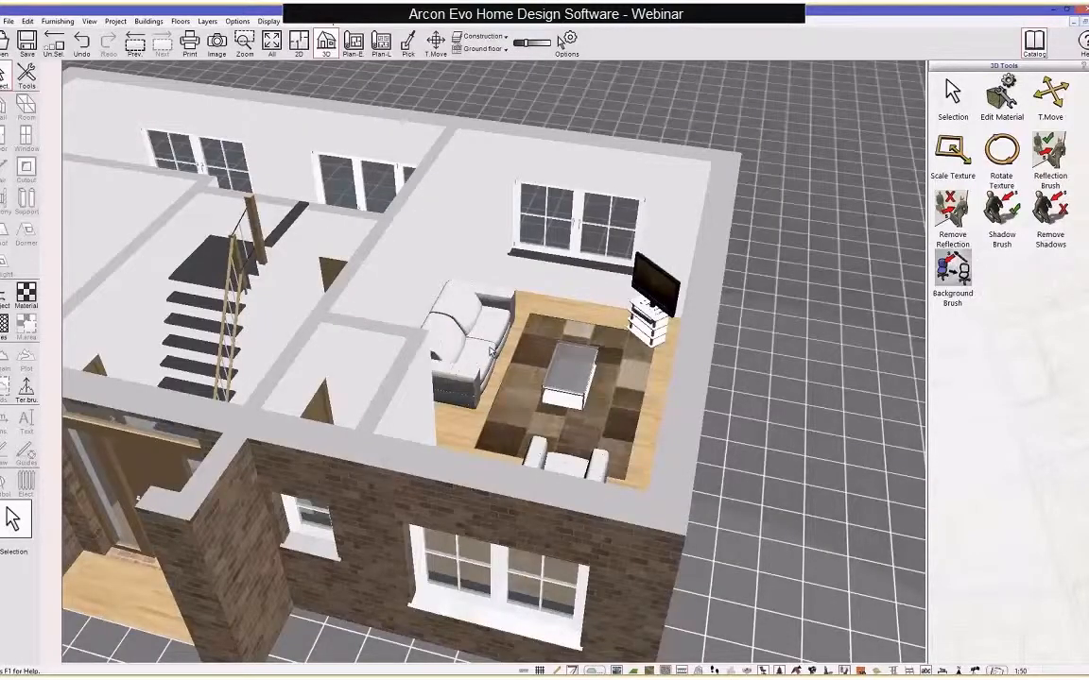
{"action": "middle_click_drag", "start_coordinate": [614, 319], "coordinate": [480, 335]}
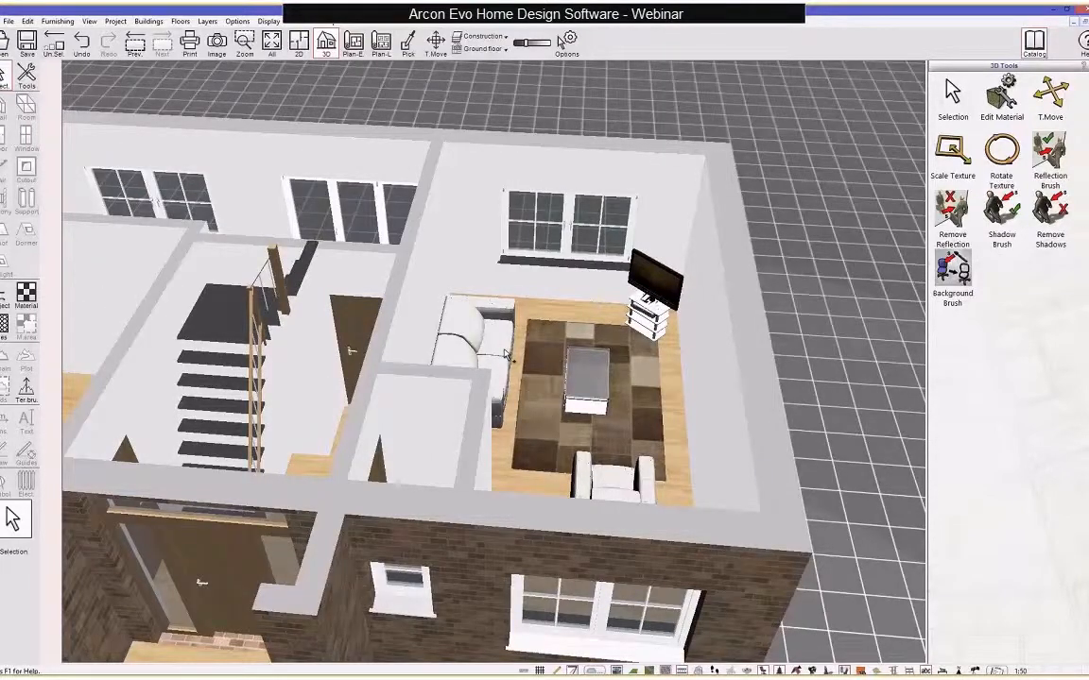
{"action": "middle_click_drag", "start_coordinate": [507, 356], "coordinate": [532, 349]}
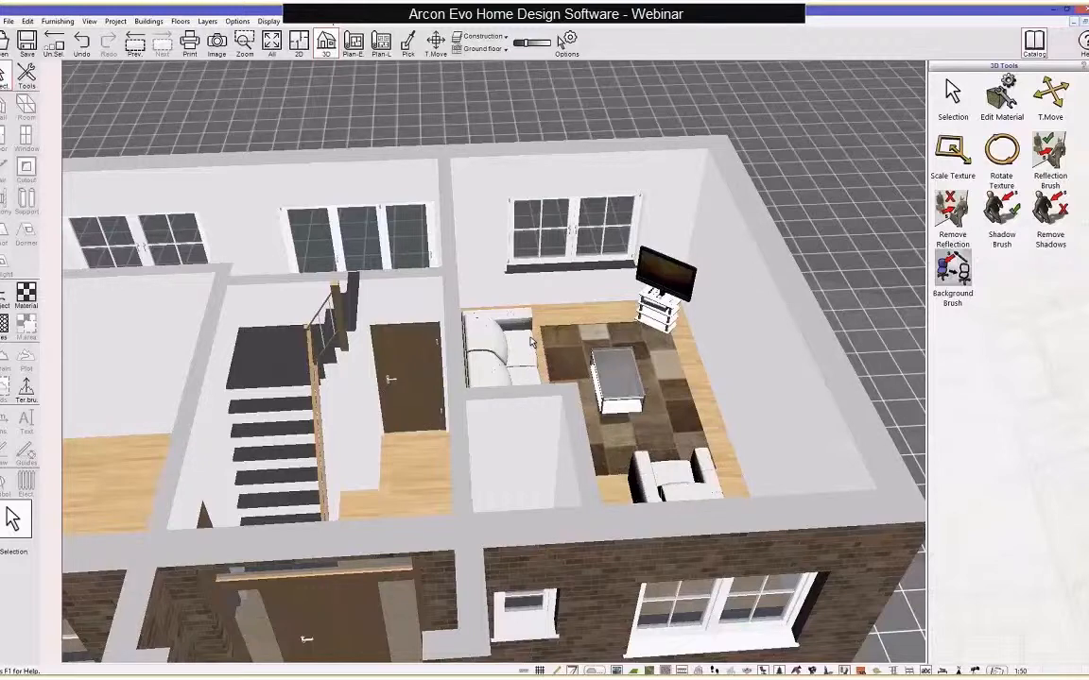
Step: Examine the furnished ground floor from several angles, and display all floors with the roof again in 3D
{"action": "middle_click_drag", "start_coordinate": [532, 342], "coordinate": [503, 346]}
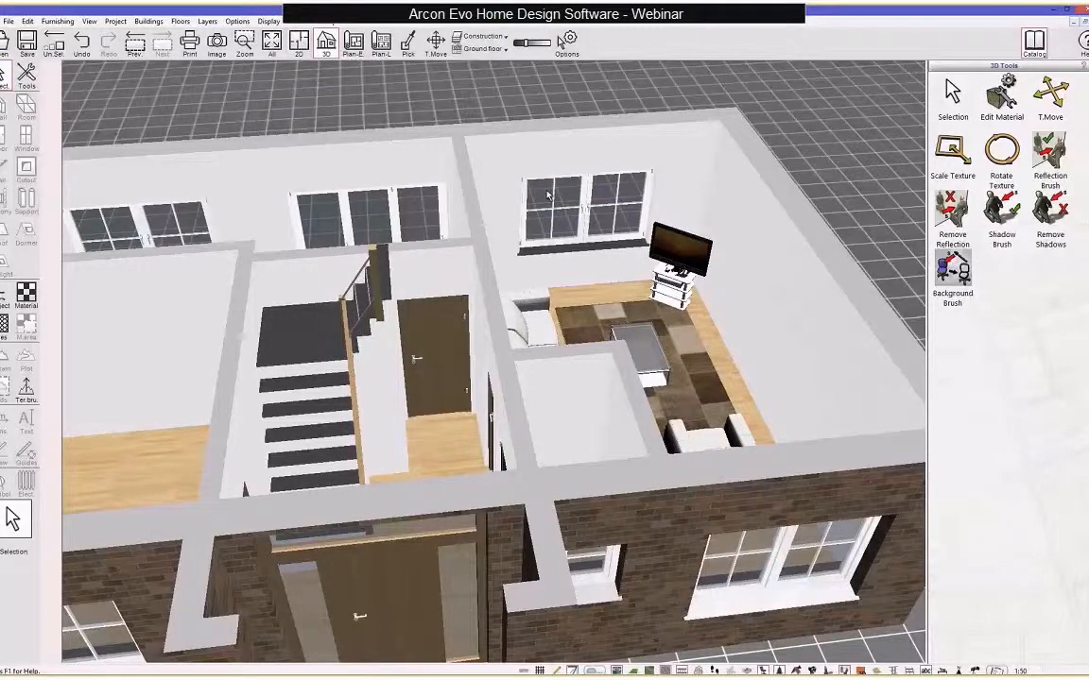
{"action": "left_click", "coordinate": [319, 52]}
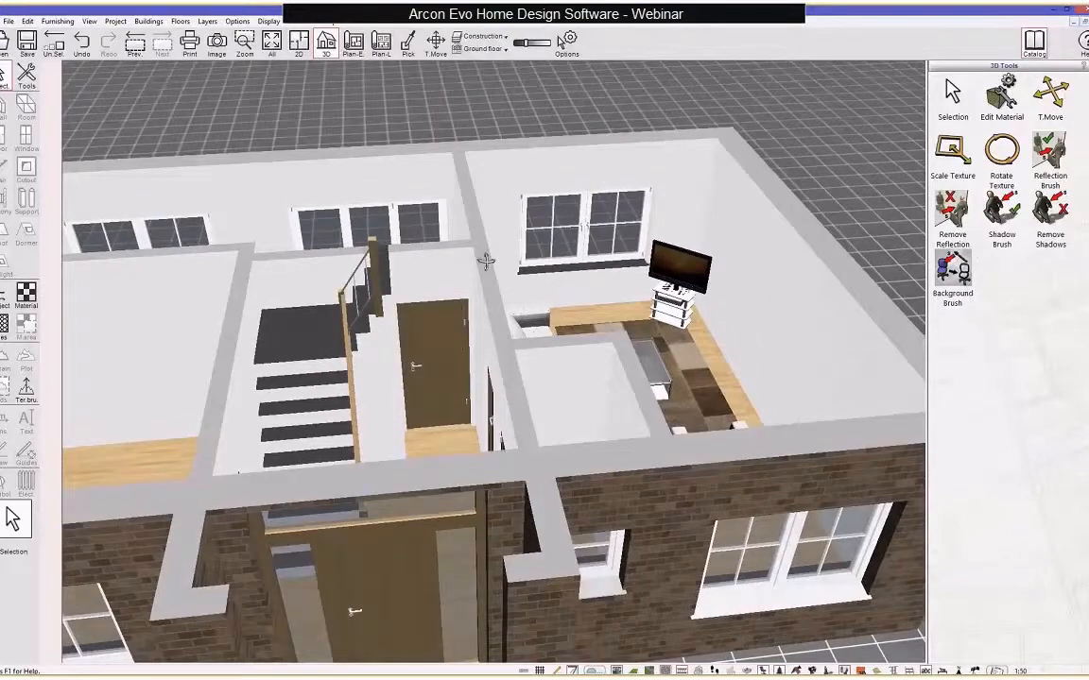
{"action": "left_click_drag", "start_coordinate": [486, 261], "coordinate": [228, 21]}
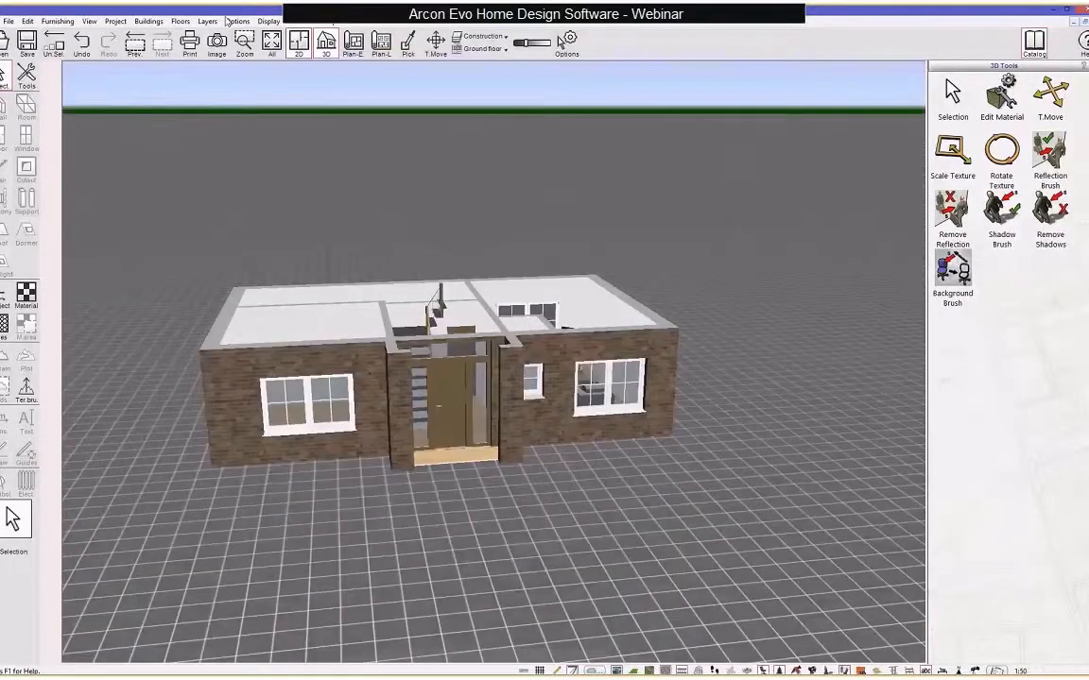
{"action": "left_click", "coordinate": [179, 21]}
{"action": "left_click", "coordinate": [212, 176]}
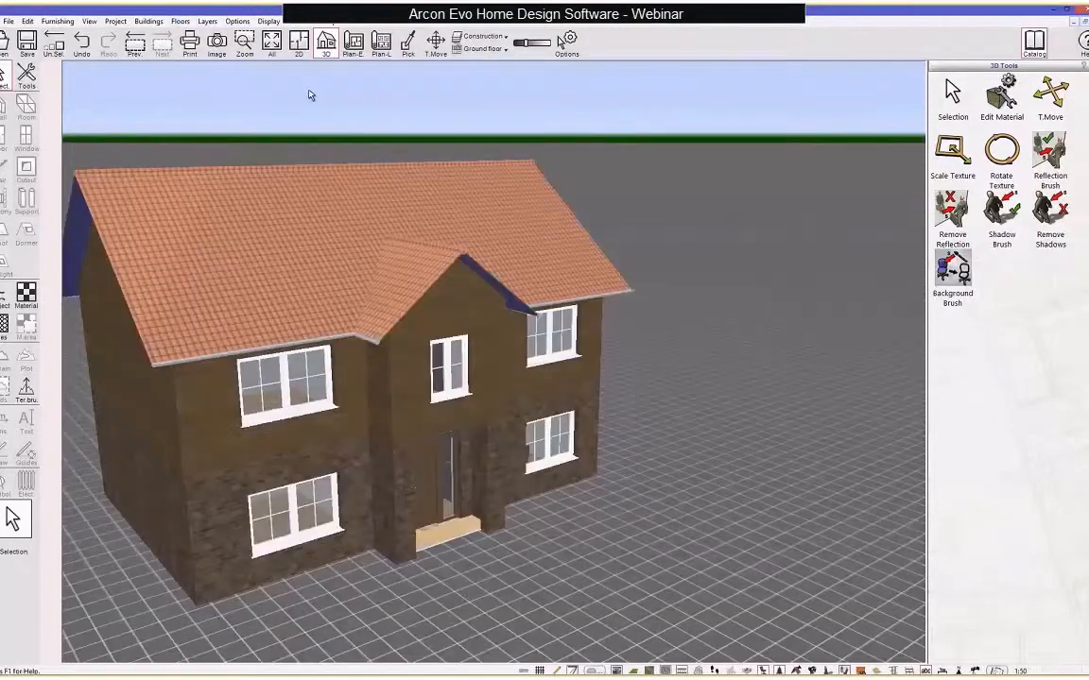
Step: On the Roof floor's 2D plan, place two "Skylight, Plain" windows on the front slope, one either side of the entrance gable
{"action": "left_click", "coordinate": [298, 43]}
{"action": "left_click", "coordinate": [482, 48]}
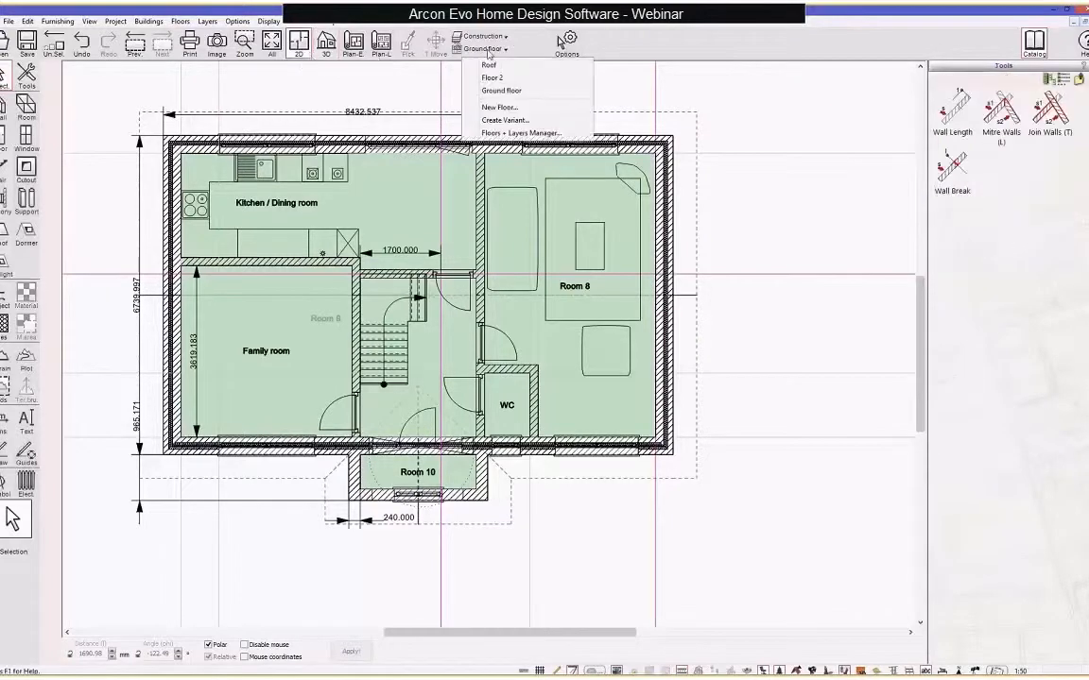
{"action": "left_click", "coordinate": [488, 65]}
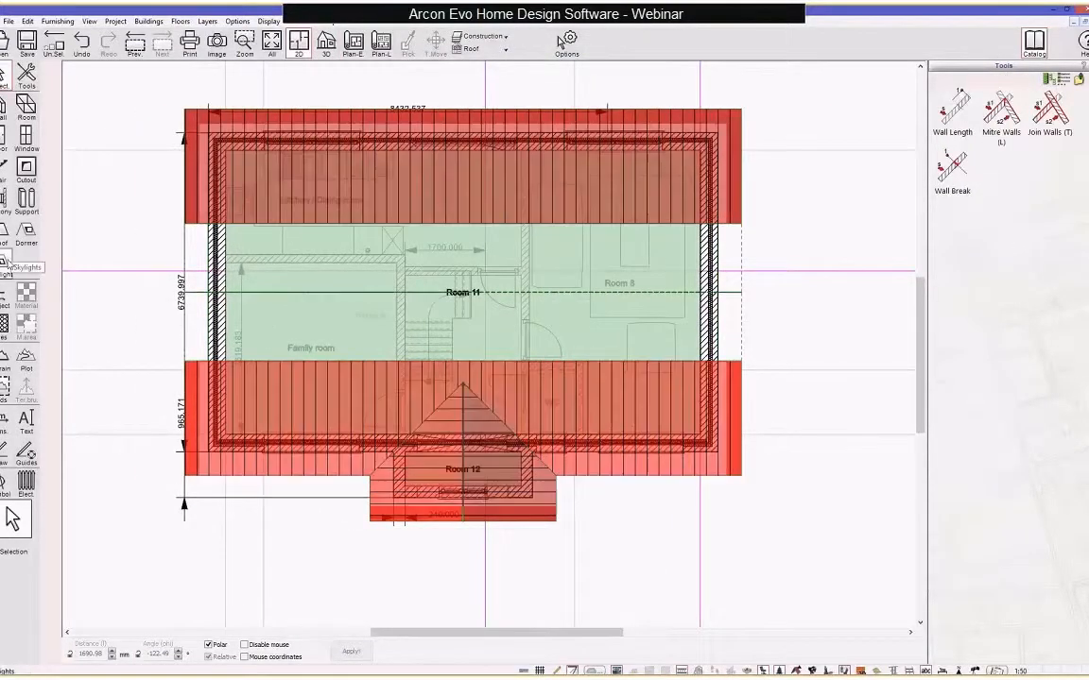
{"action": "left_click", "coordinate": [6, 261]}
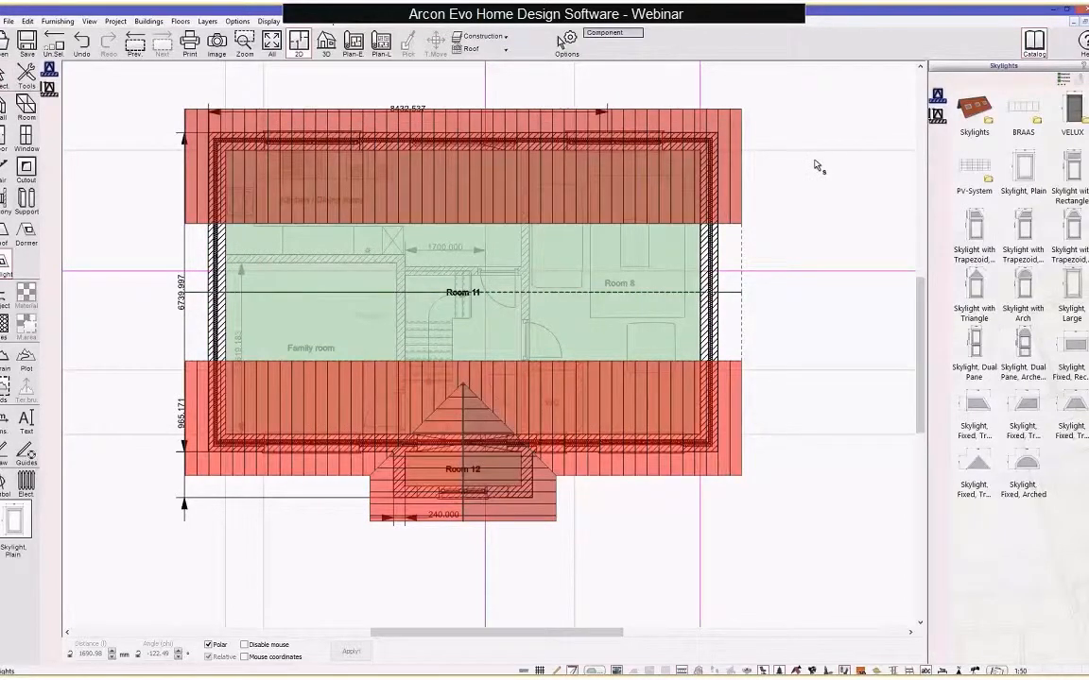
{"action": "left_click", "coordinate": [1025, 169]}
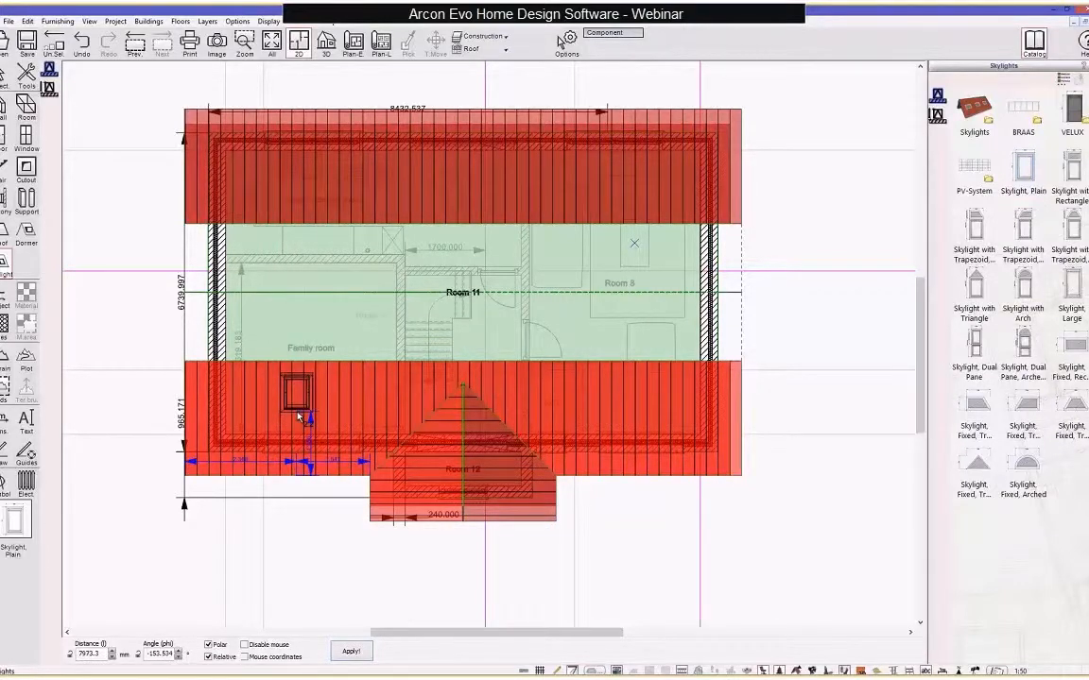
{"action": "left_click", "coordinate": [299, 417]}
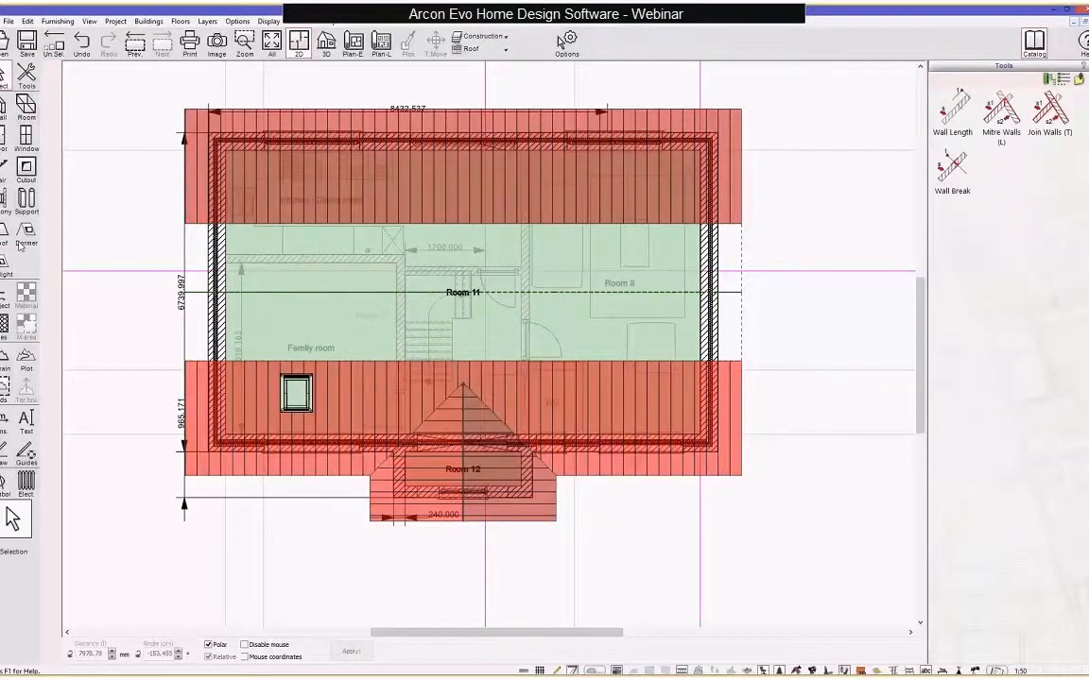
{"action": "left_click", "coordinate": [626, 414]}
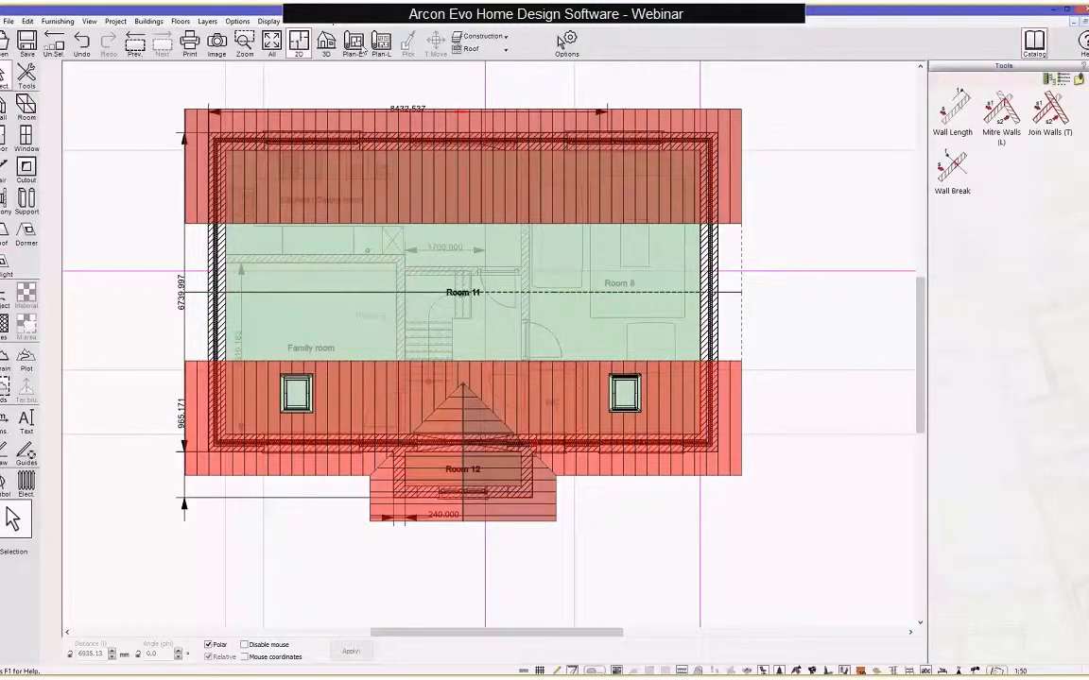
Step: Inspect both skylights on the front roof slope in the 3D view
{"action": "left_click", "coordinate": [326, 43]}
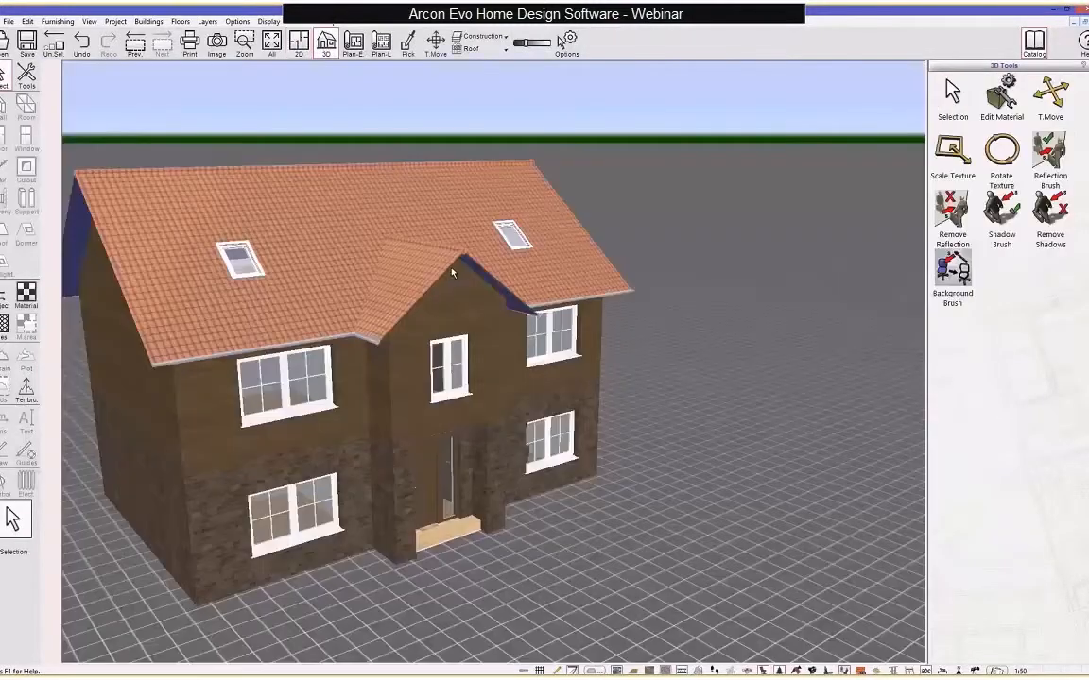
{"action": "left_click_drag", "start_coordinate": [452, 273], "coordinate": [351, 265]}
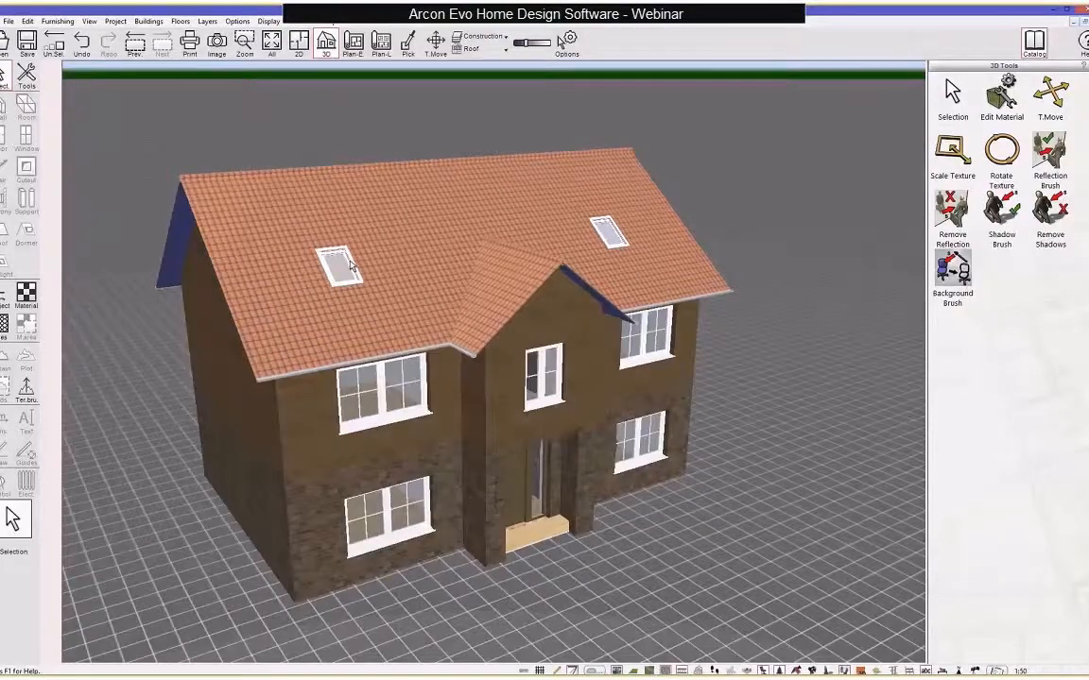
{"action": "left_click", "coordinate": [351, 265]}
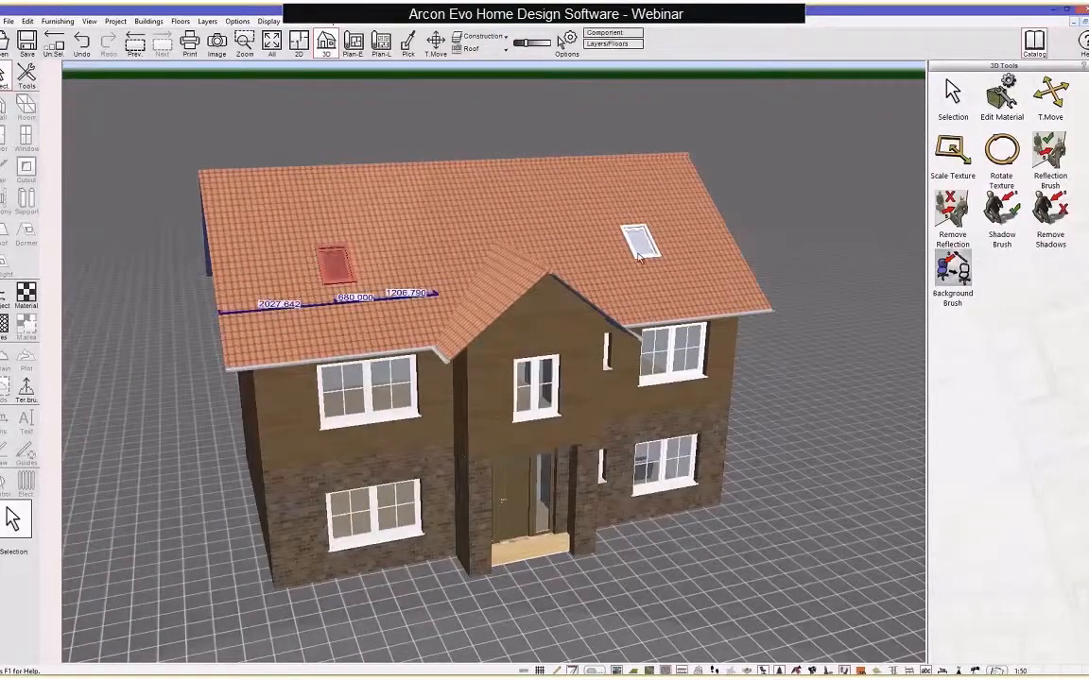
{"action": "left_click_drag", "start_coordinate": [351, 264], "coordinate": [425, 208]}
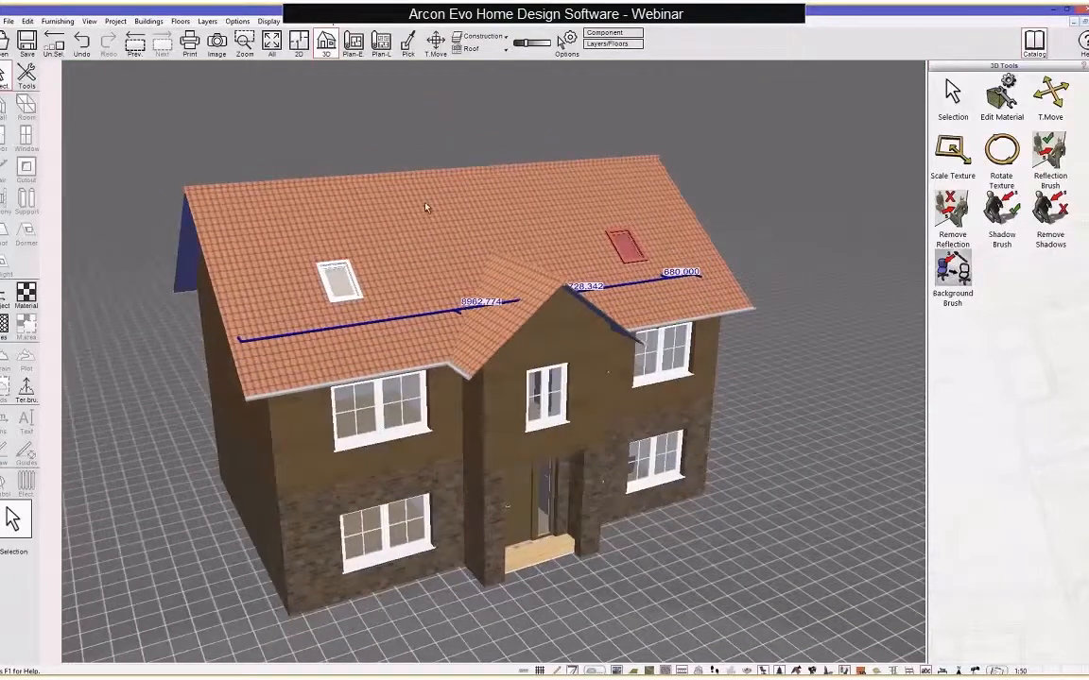
Step: Review the roof's Timber Construction settings and set the 3D display to show timber construction in roofs
{"action": "left_click", "coordinate": [425, 208]}
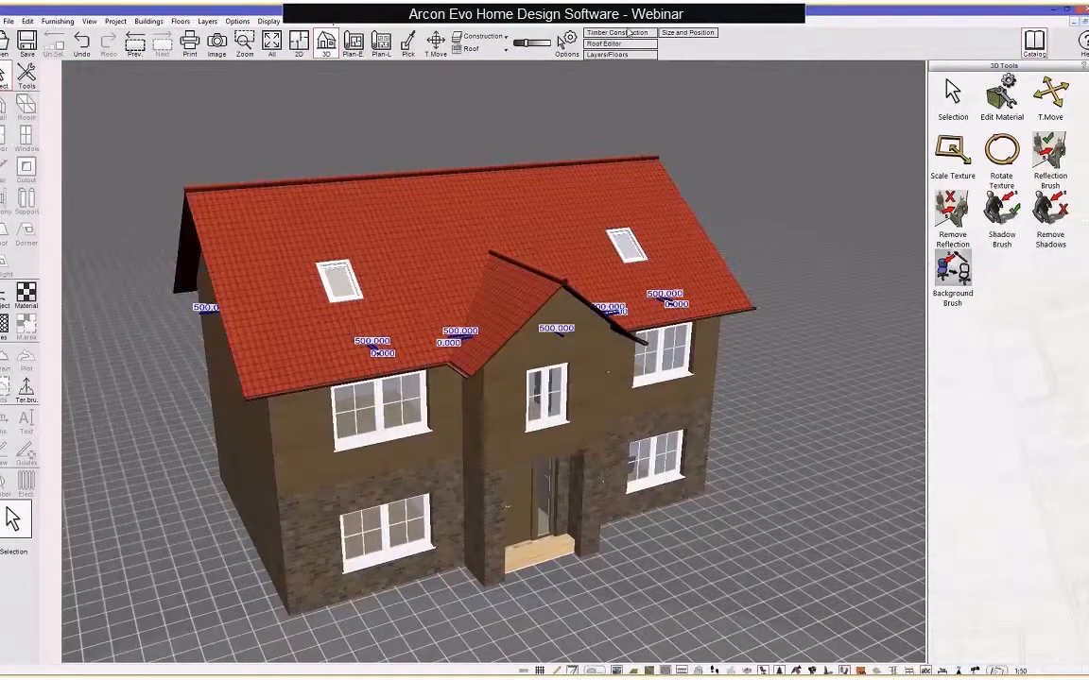
{"action": "left_click", "coordinate": [624, 33]}
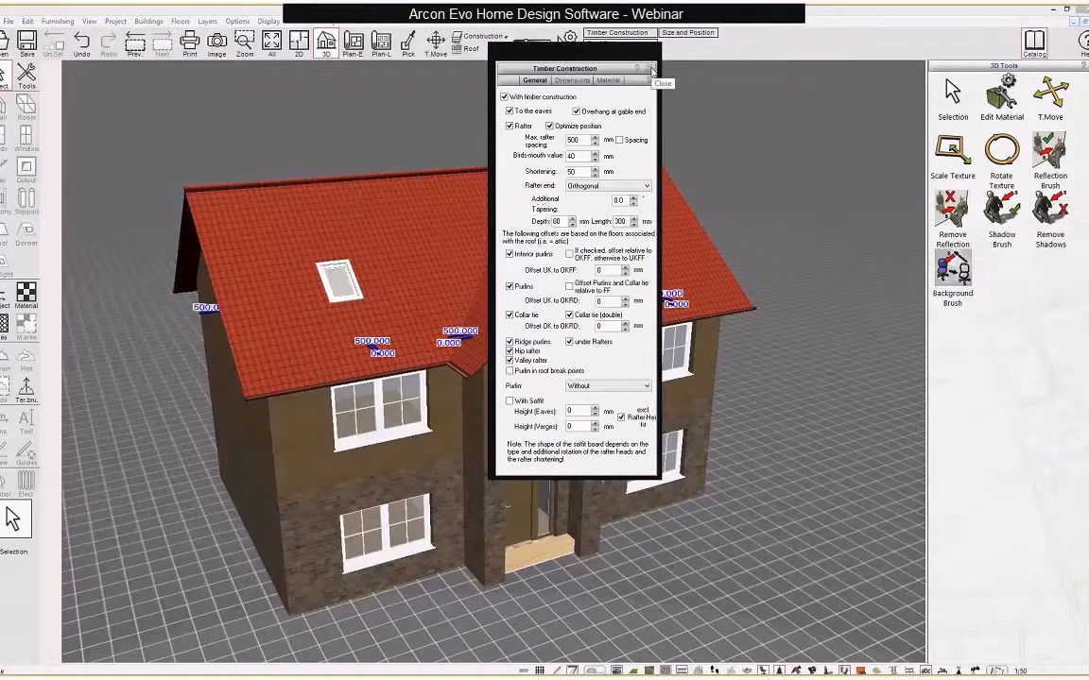
{"action": "left_click", "coordinate": [651, 71]}
{"action": "left_click", "coordinate": [89, 21]}
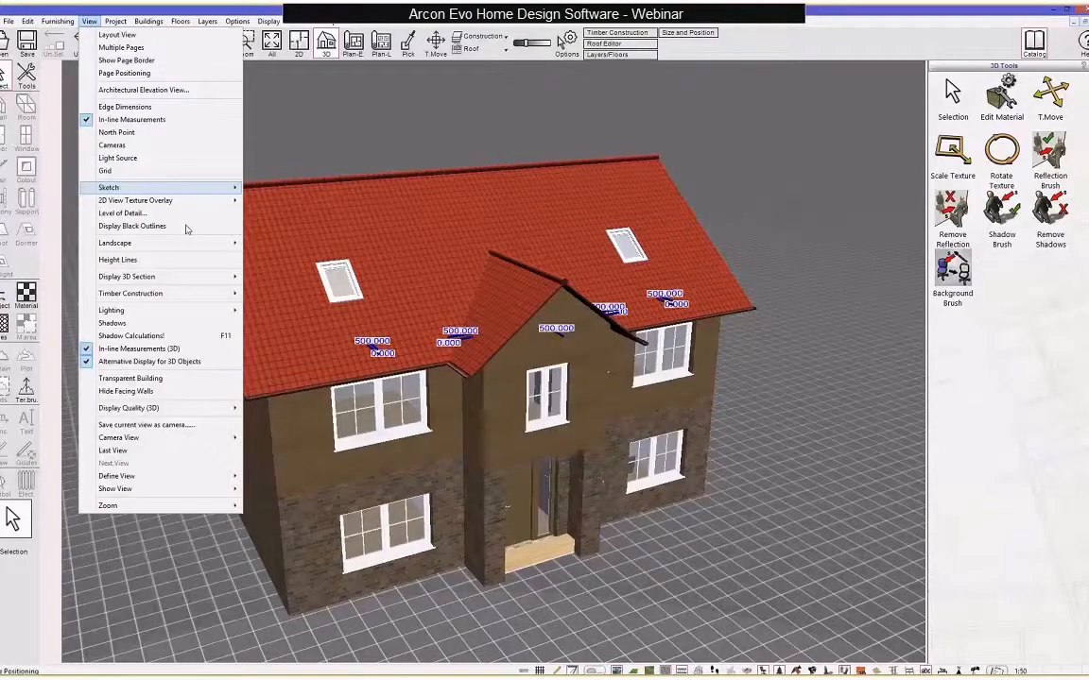
{"action": "mouse_move", "coordinate": [193, 293]}
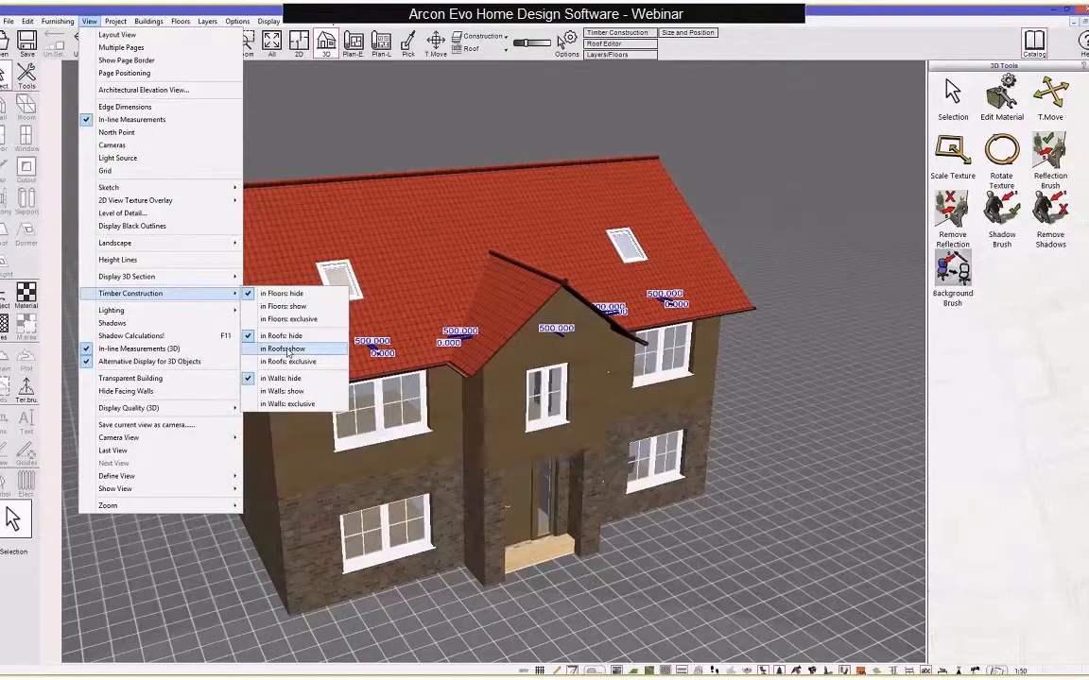
{"action": "left_click", "coordinate": [284, 349]}
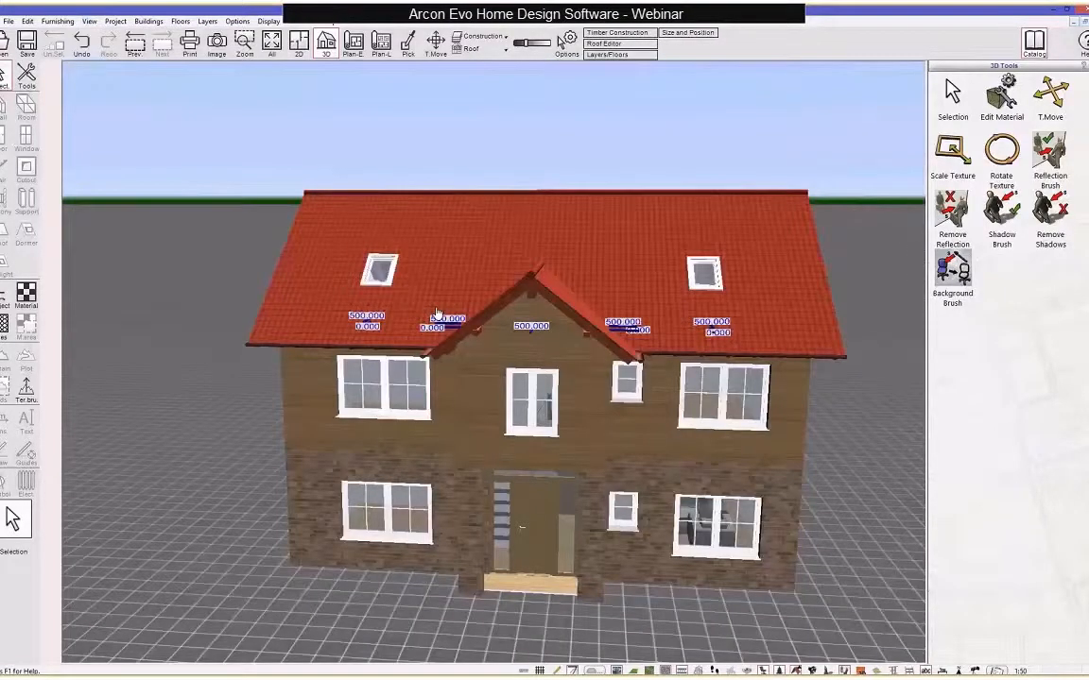
{"action": "middle_click_drag", "start_coordinate": [437, 314], "coordinate": [378, 301]}
Step: Enable With Soffit in the roof's Timber Construction settings
{"action": "left_click", "coordinate": [617, 32]}
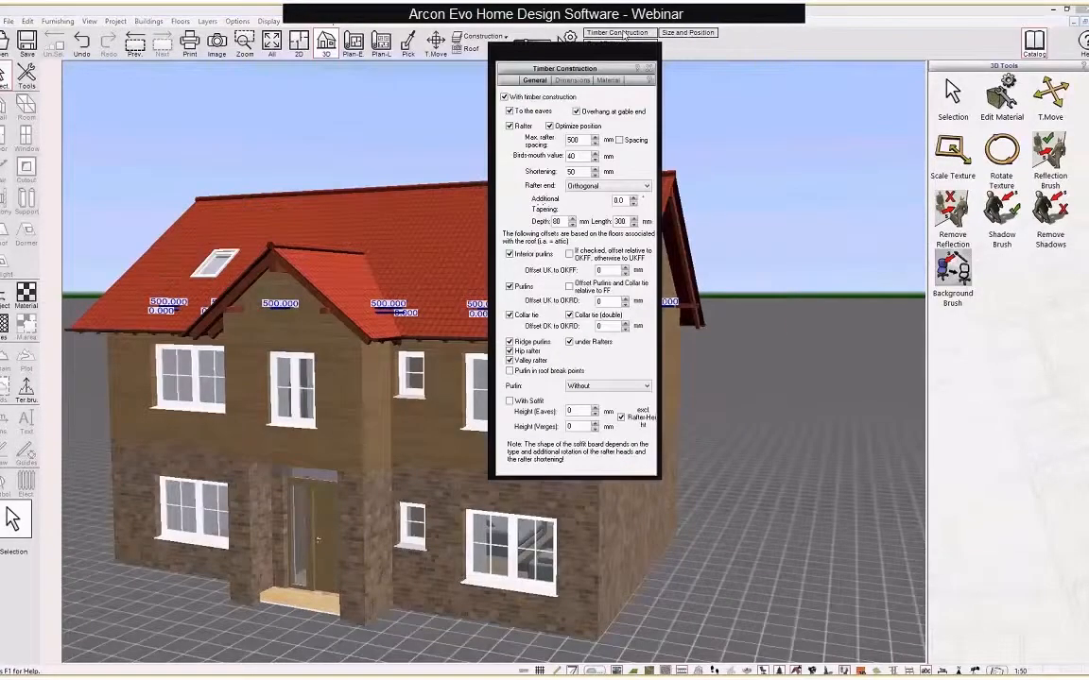
{"action": "left_click", "coordinate": [511, 403]}
{"action": "left_click_drag", "start_coordinate": [586, 68], "coordinate": [764, 92]}
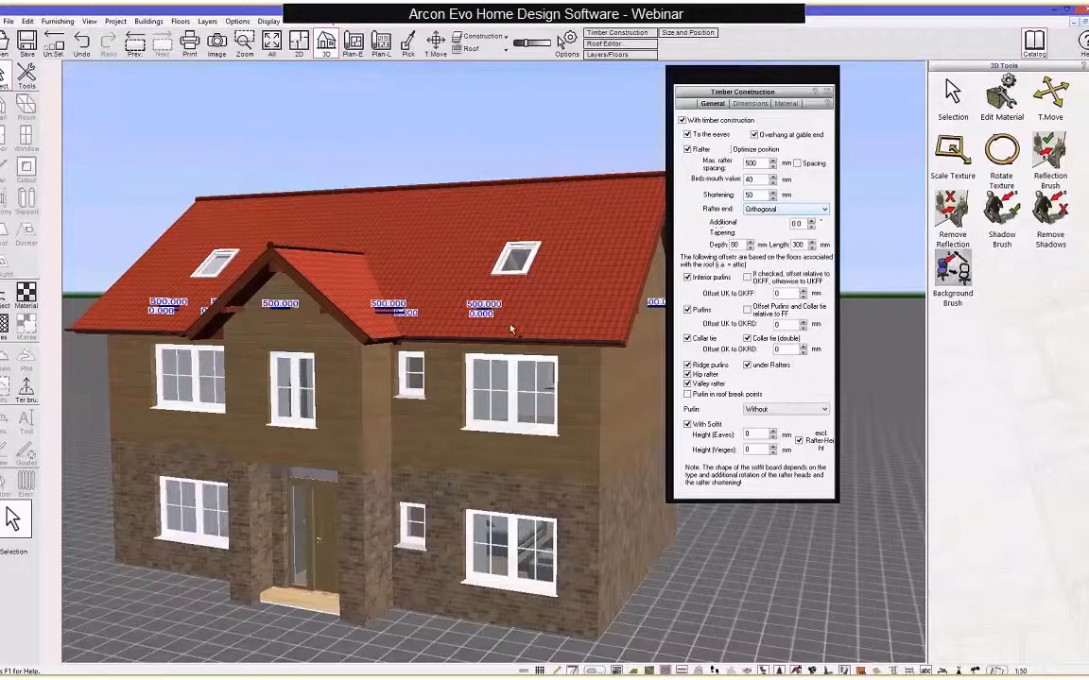
{"action": "left_click", "coordinate": [827, 92]}
Step: Display the roof's timber construction exclusively, without the covering, and examine the rafters around the skylights and front gable
{"action": "middle_click_drag", "start_coordinate": [525, 318], "coordinate": [567, 317]}
{"action": "scroll", "coordinate": [570, 320], "scroll_direction": "down", "scroll_amount": 3}
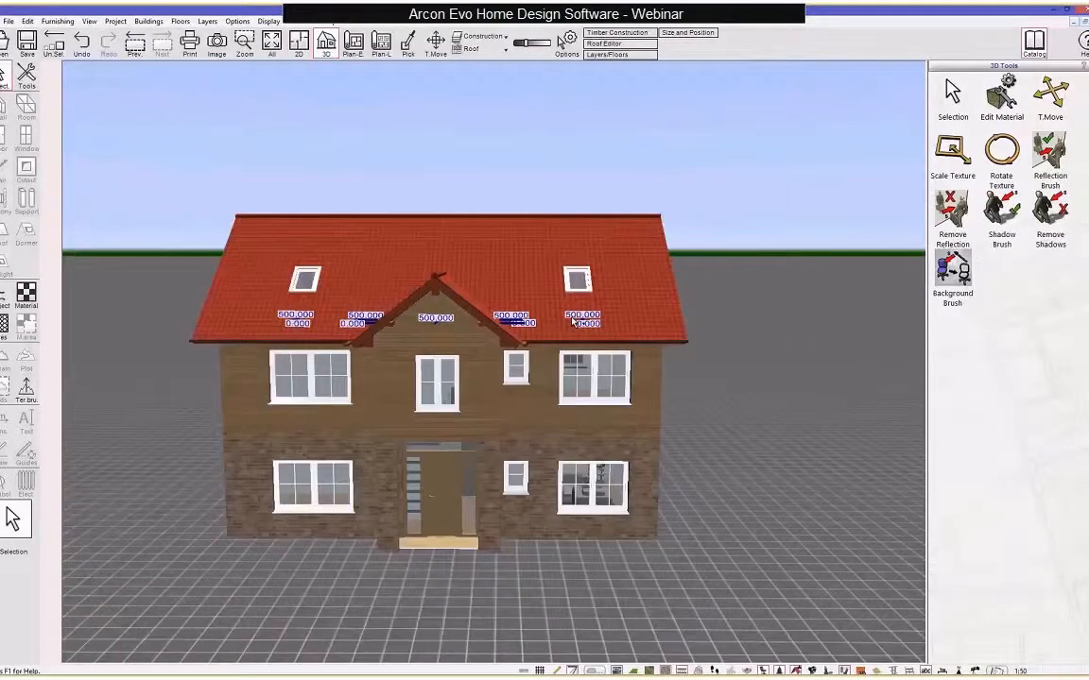
{"action": "left_click", "coordinate": [89, 21]}
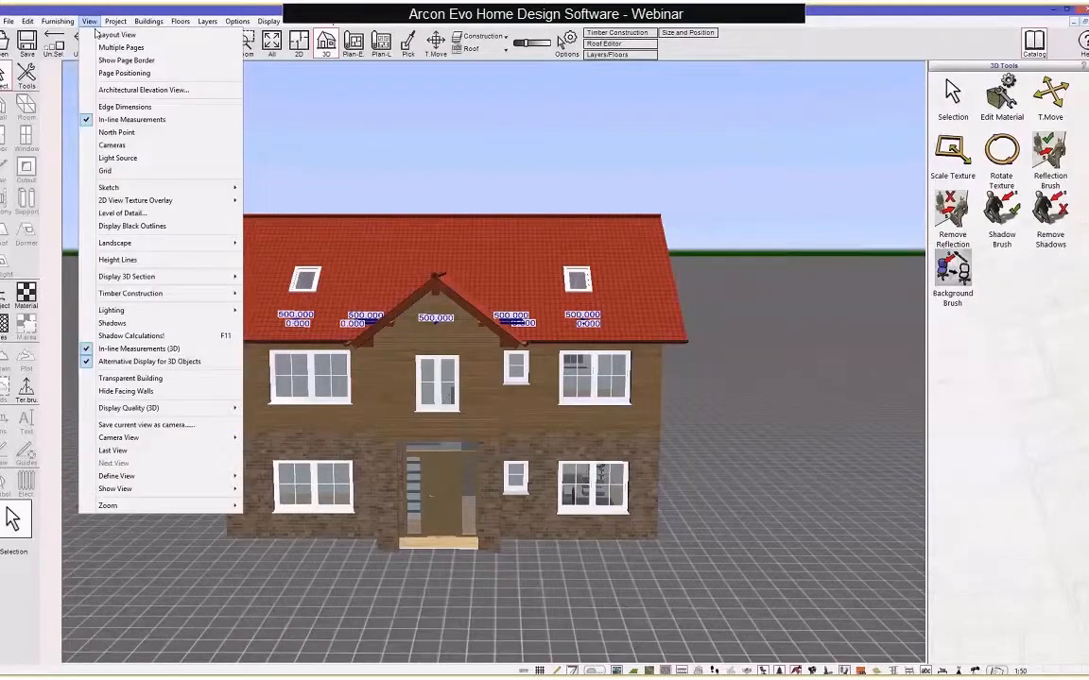
{"action": "mouse_move", "coordinate": [138, 294]}
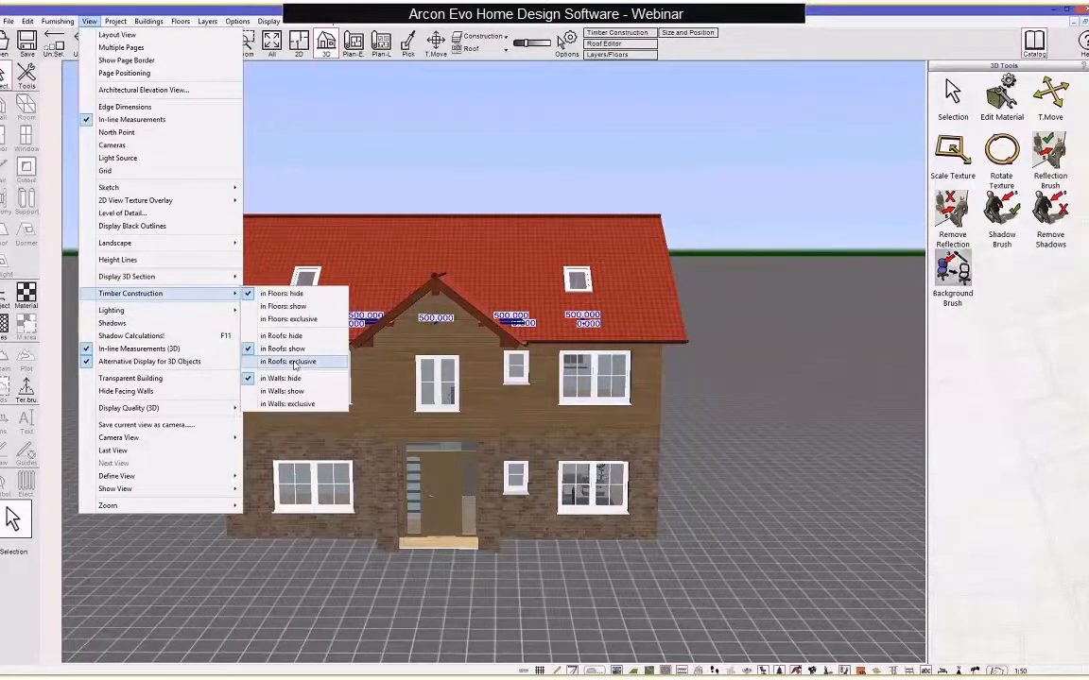
{"action": "left_click", "coordinate": [294, 363]}
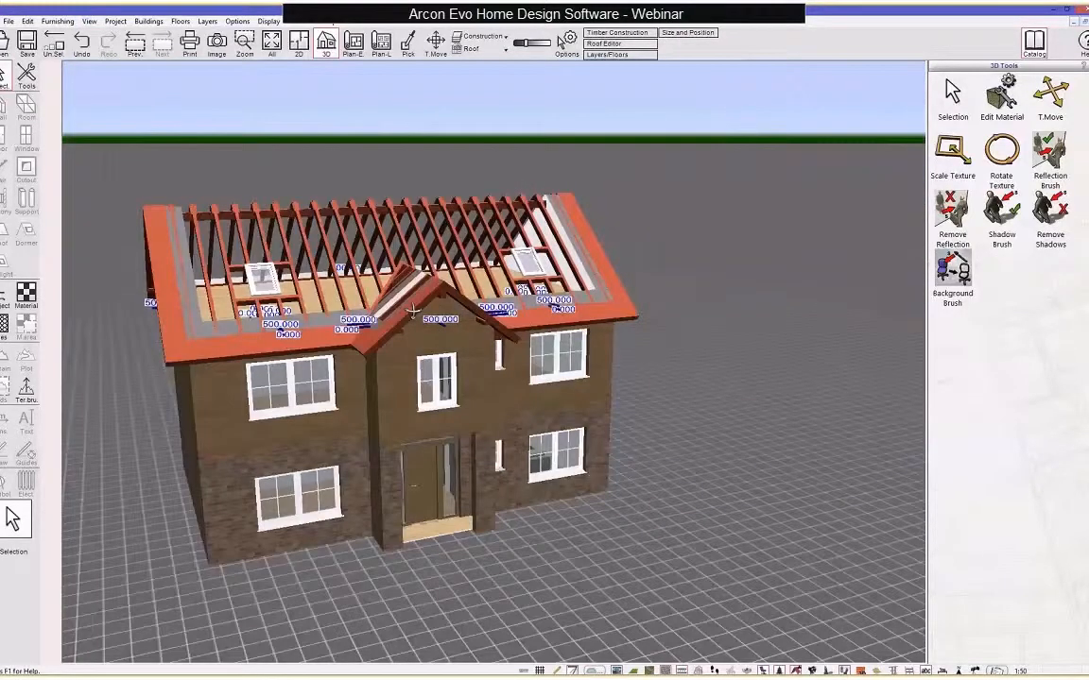
{"action": "left_click_drag", "start_coordinate": [412, 310], "coordinate": [451, 298]}
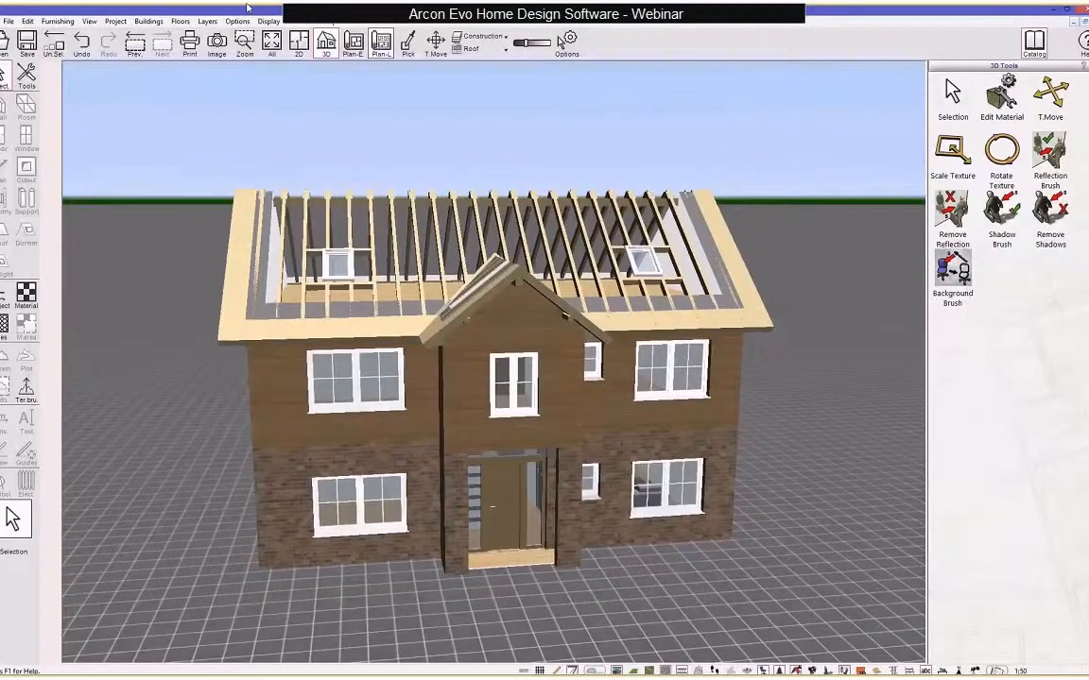
Step: Display the roof covering together with its timber construction and view the front of the house
{"action": "left_click", "coordinate": [90, 21]}
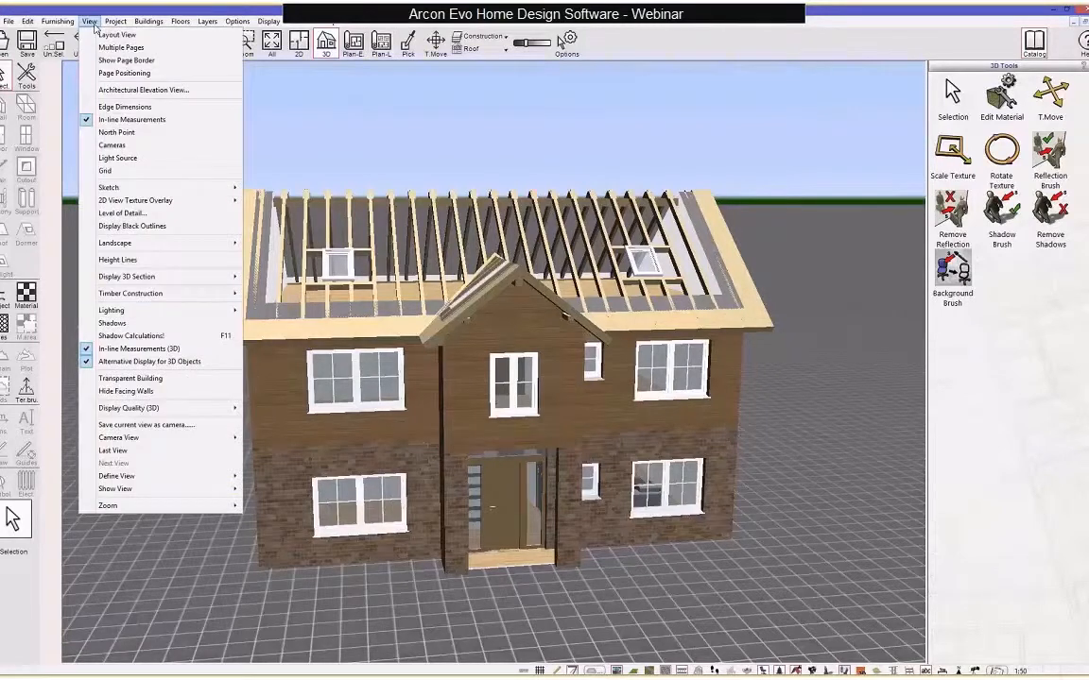
{"action": "mouse_move", "coordinate": [189, 293]}
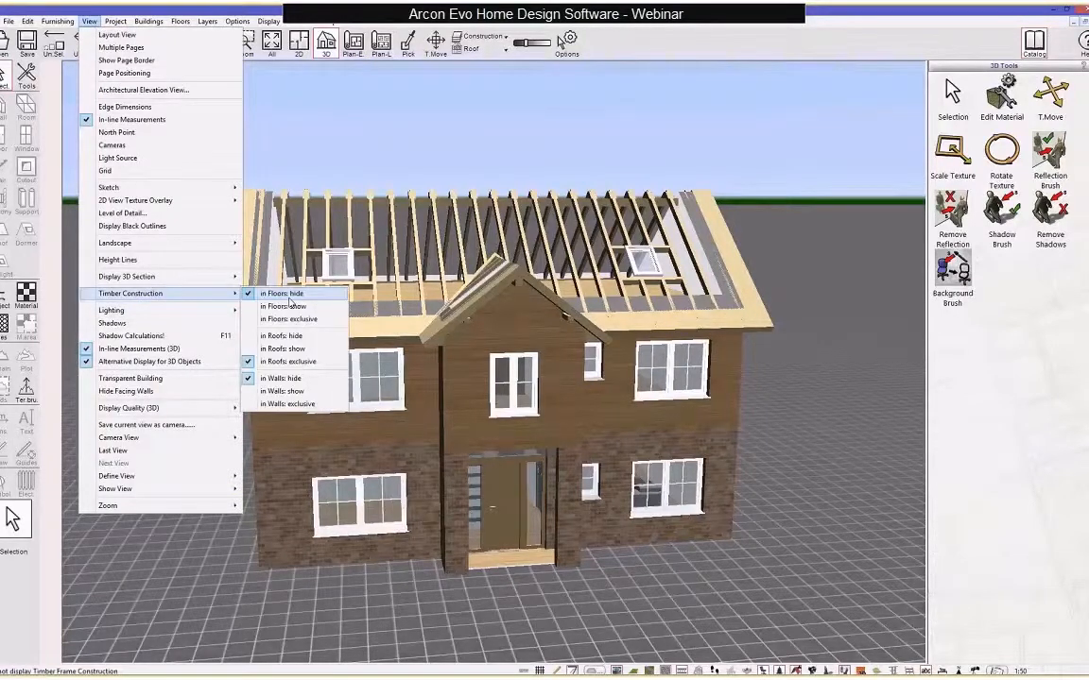
{"action": "left_click", "coordinate": [289, 298]}
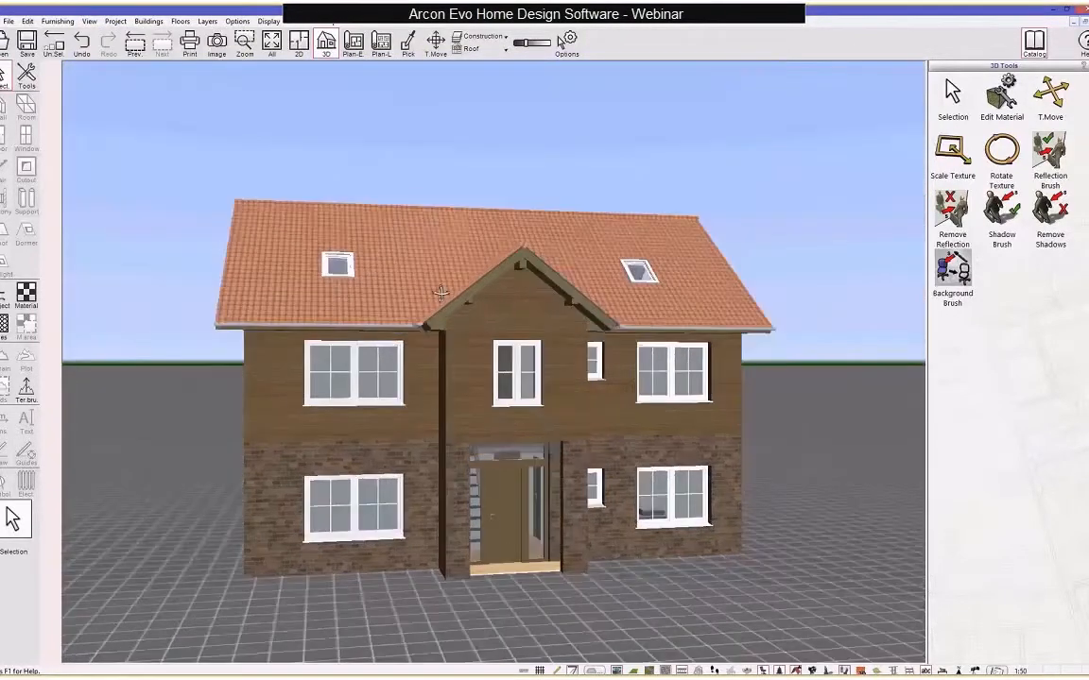
{"action": "left_click_drag", "start_coordinate": [441, 294], "coordinate": [467, 341]}
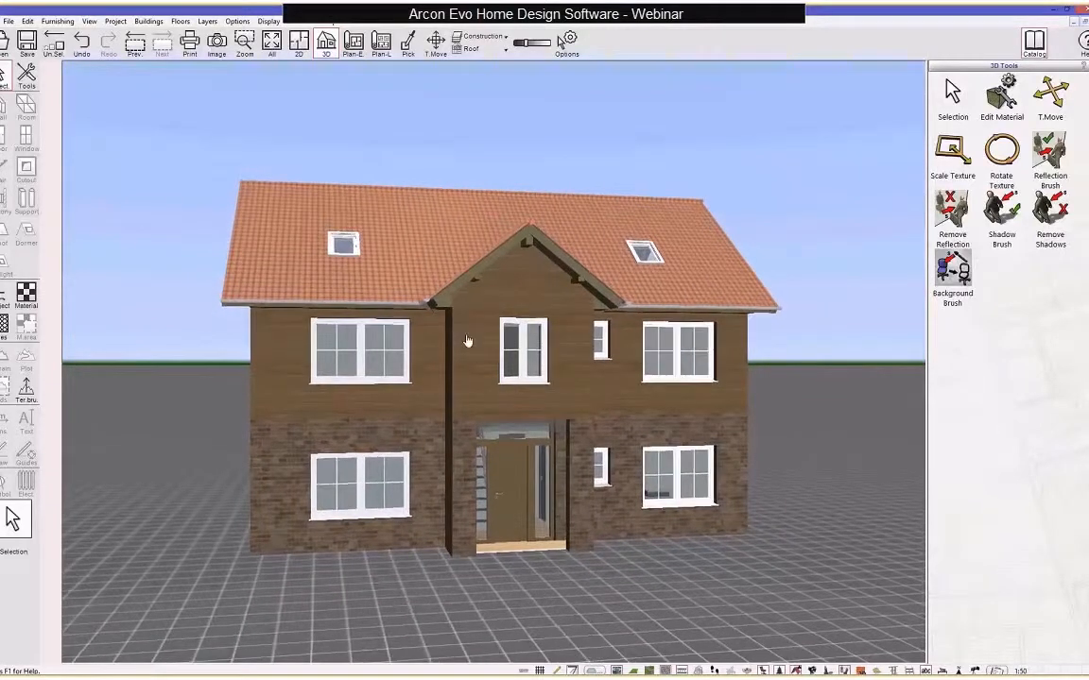
Step: Display the building as transparent and examine its structure and furnished ground floor from the front and side
{"action": "left_click", "coordinate": [92, 20]}
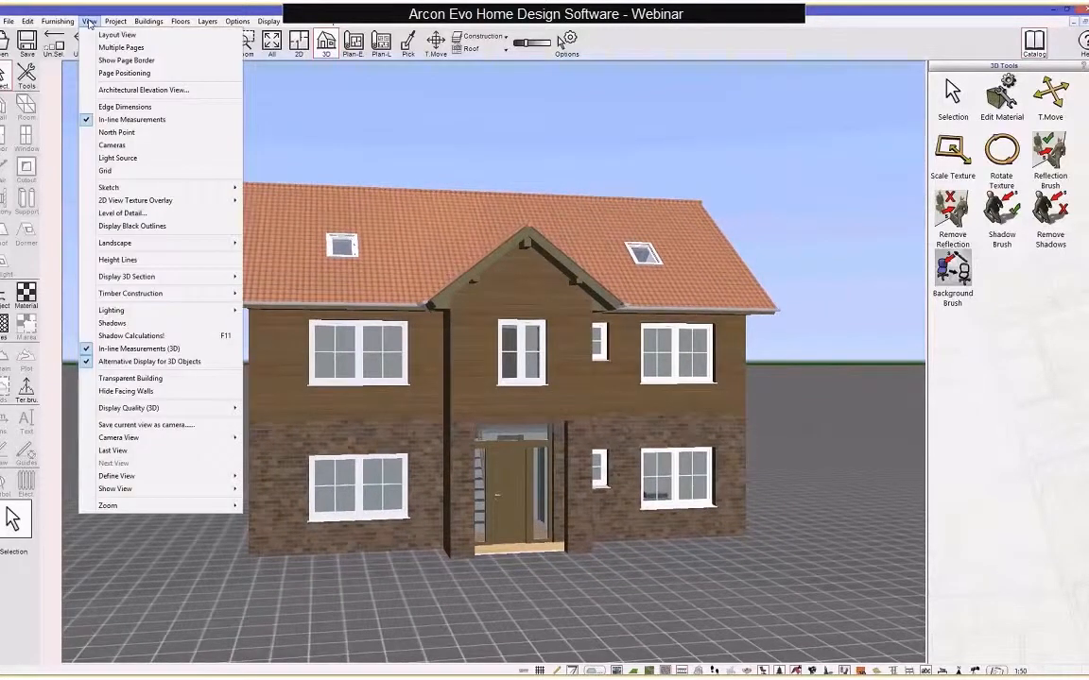
{"action": "left_click", "coordinate": [176, 380]}
{"action": "left_click_drag", "start_coordinate": [374, 409], "coordinate": [422, 412]}
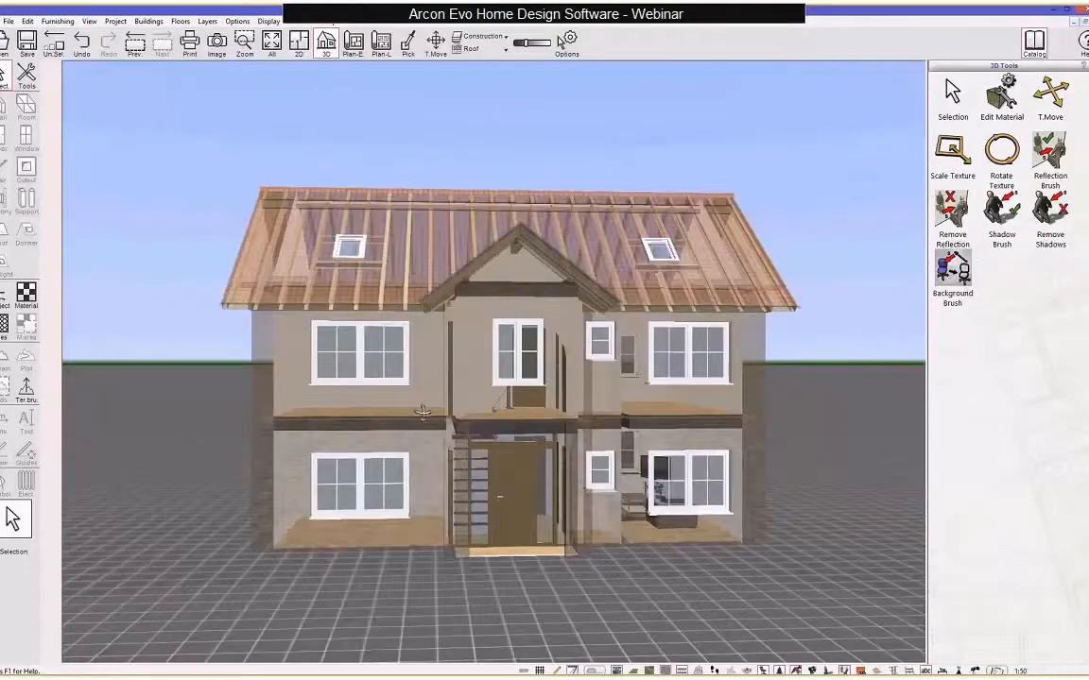
{"action": "middle_click_drag", "start_coordinate": [422, 412], "coordinate": [525, 445]}
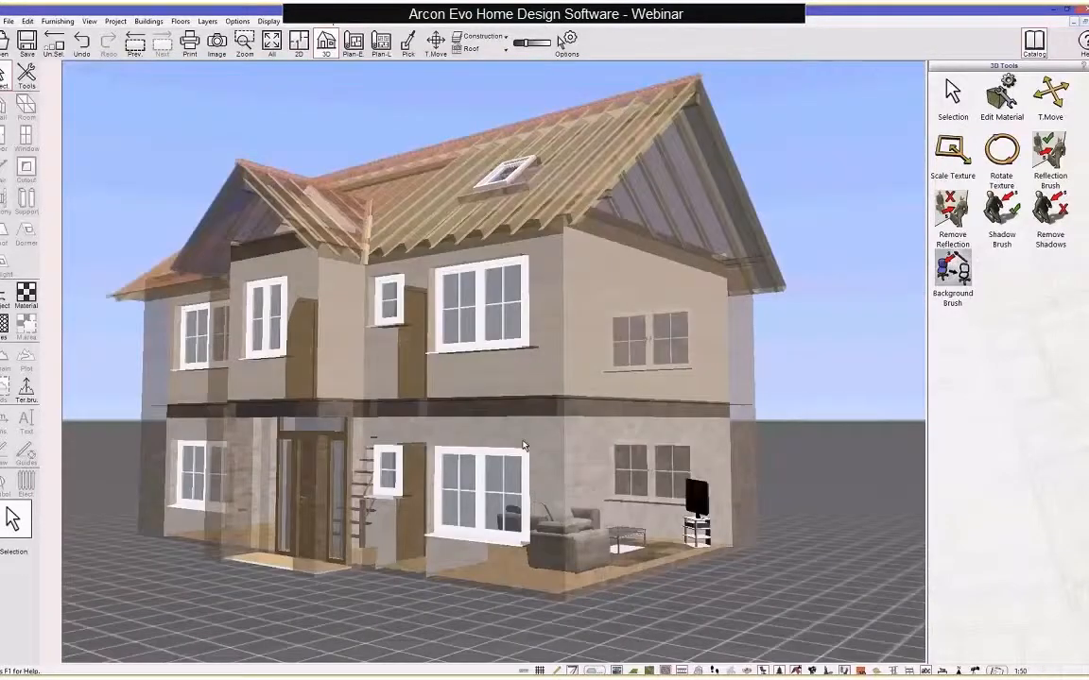
{"action": "scroll", "coordinate": [525, 445], "scroll_direction": "down", "scroll_amount": 3}
Step: Hide the facing walls in the 3D view and look into both storeys from the corner
{"action": "left_click", "coordinate": [89, 21]}
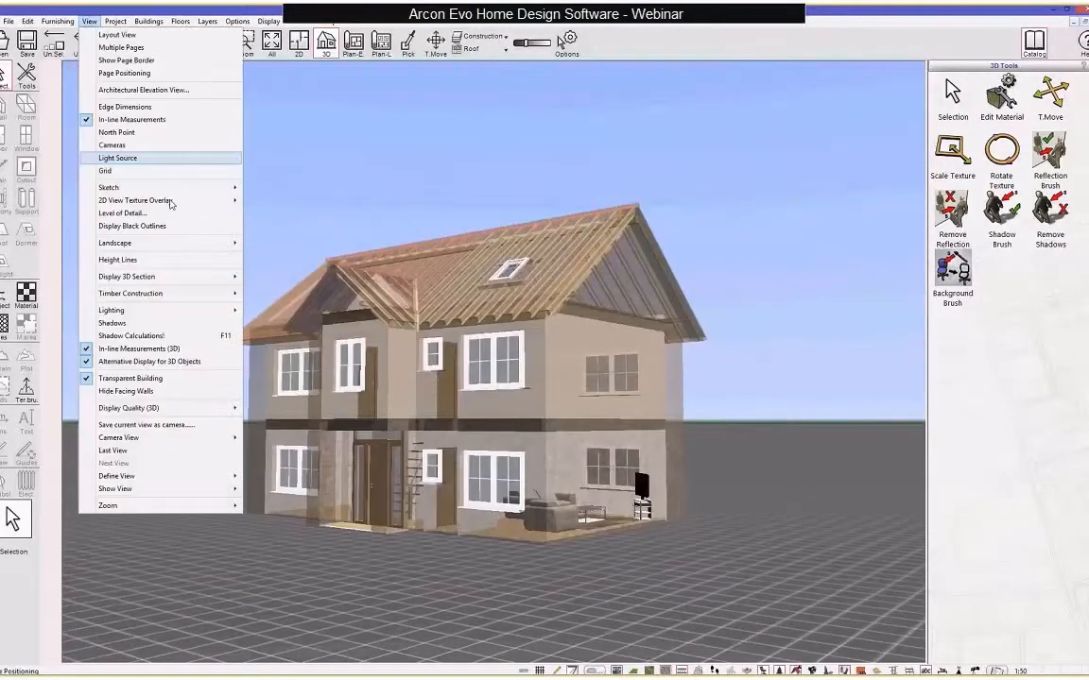
{"action": "left_click", "coordinate": [148, 391]}
{"action": "mouse_move", "coordinate": [470, 380]}
{"action": "left_mouse_down"}
{"action": "mouse_move", "coordinate": [548, 377]}
{"action": "mouse_move", "coordinate": [421, 376]}
{"action": "mouse_move", "coordinate": [511, 377]}
{"action": "mouse_move", "coordinate": [472, 373]}
{"action": "left_mouse_up"}
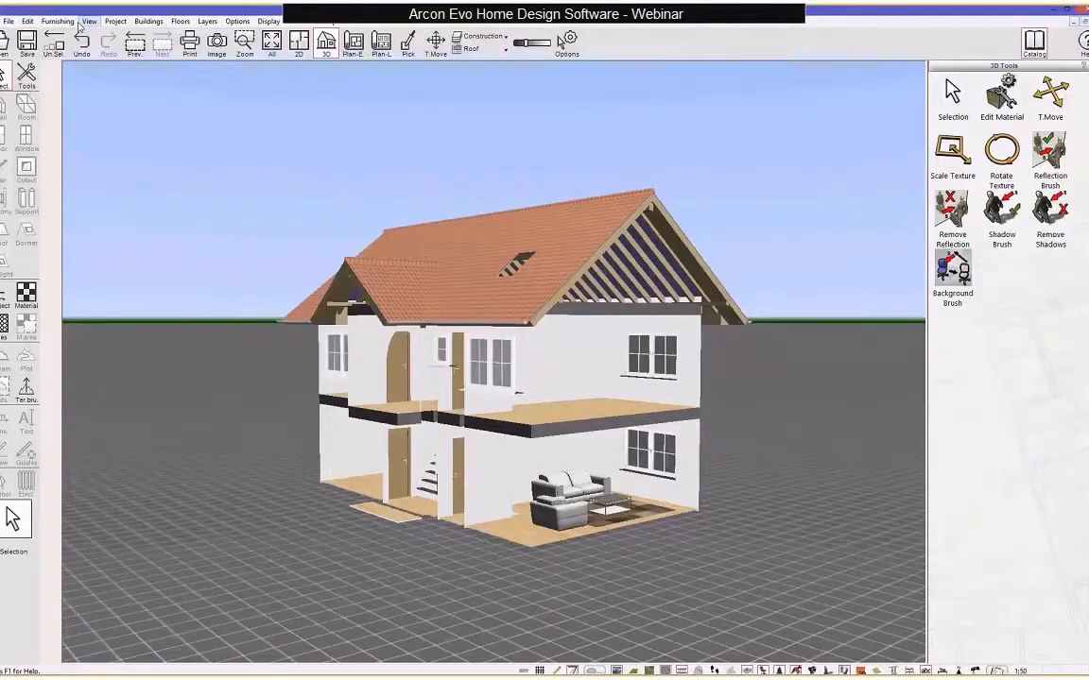
Step: Turn off the hiding of facing walls and view the complete house exterior from the front corner
{"action": "left_click", "coordinate": [88, 21]}
{"action": "mouse_move", "coordinate": [163, 278]}
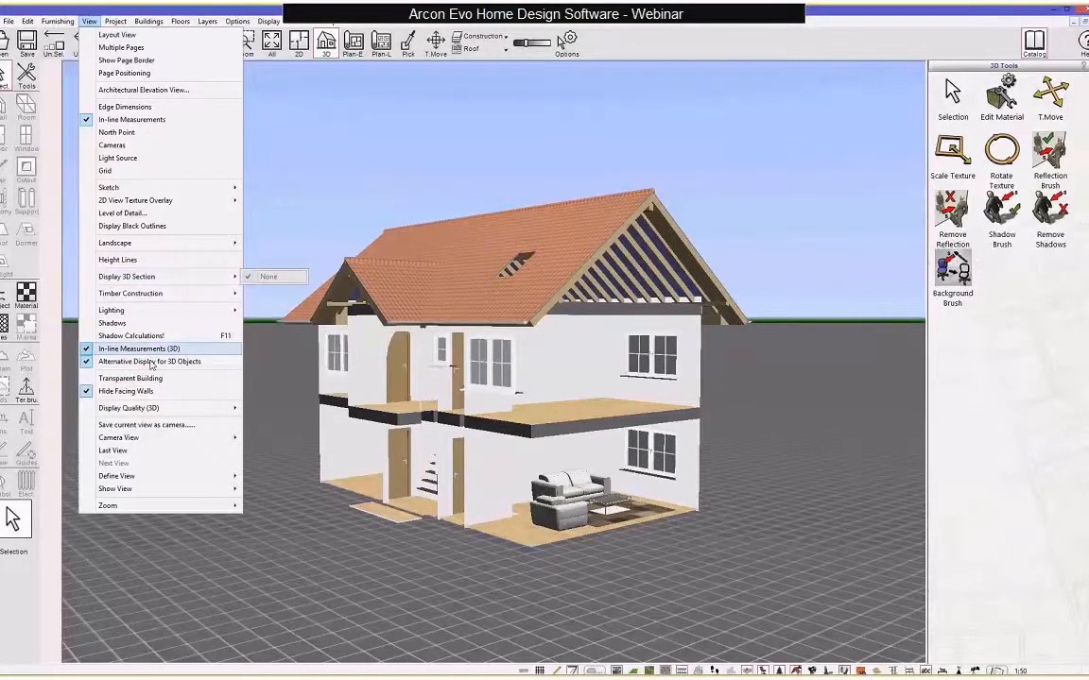
{"action": "left_click", "coordinate": [93, 392]}
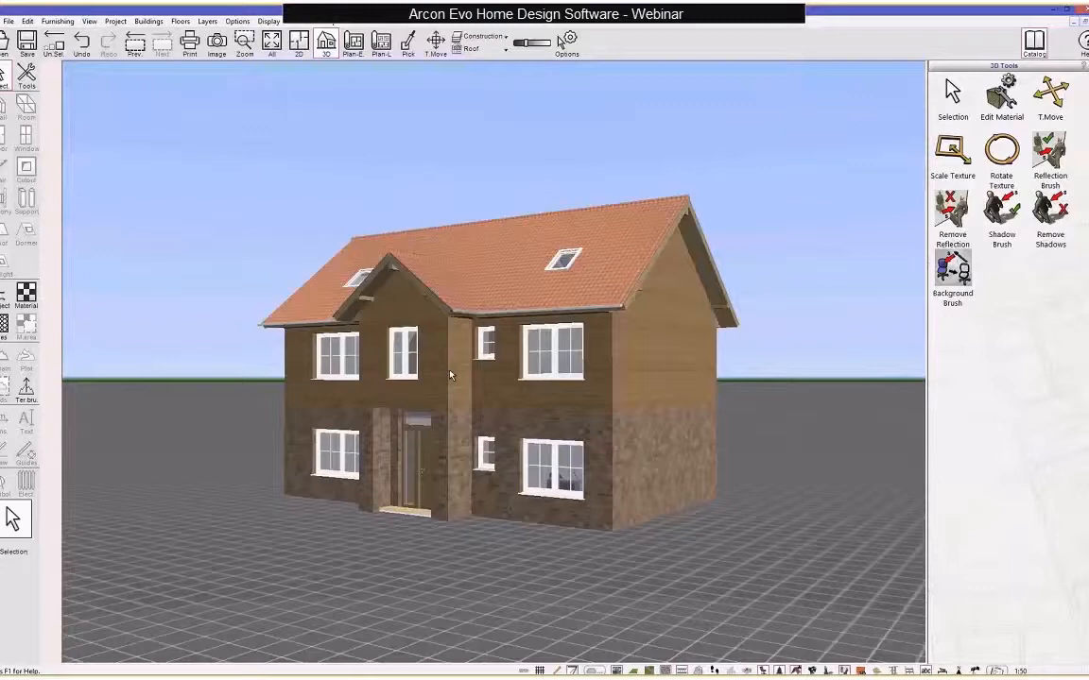
{"action": "left_click_drag", "start_coordinate": [450, 375], "coordinate": [457, 424]}
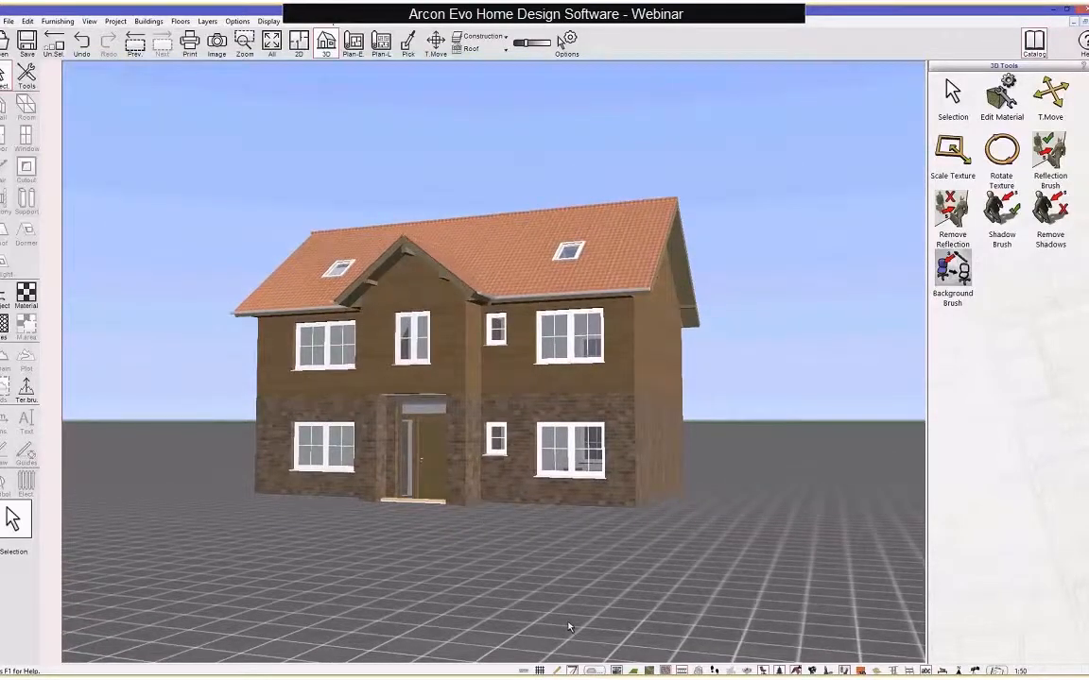
{"action": "left_click_drag", "start_coordinate": [511, 501], "coordinate": [467, 513]}
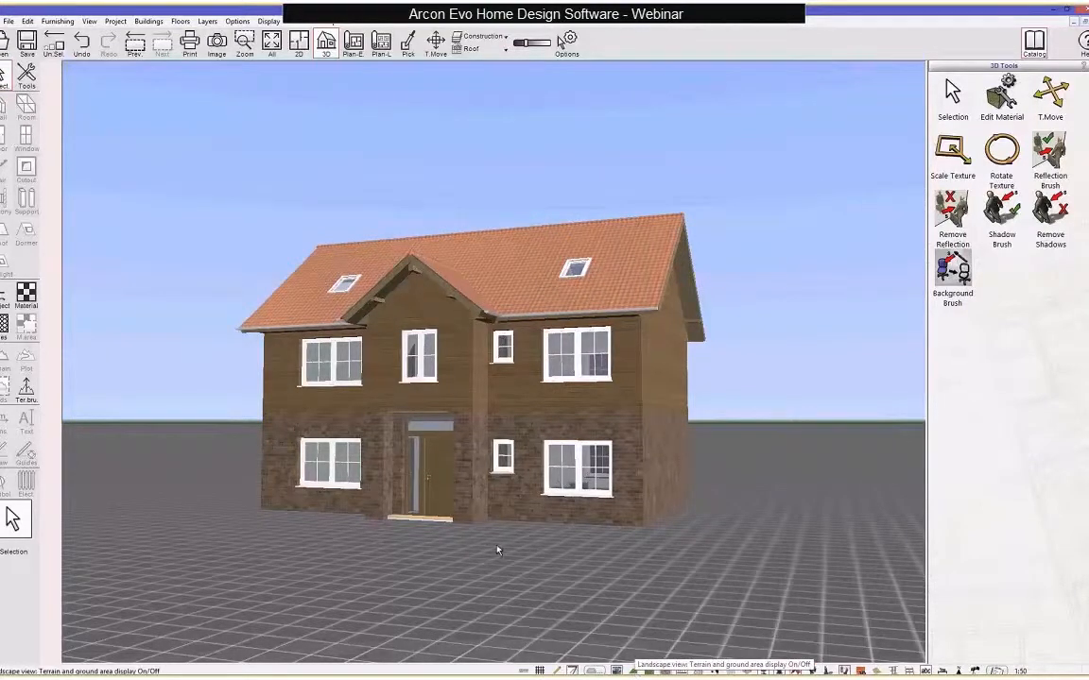
Step: Switch the landscape display from the grid to the grass terrain and view the house front
{"action": "left_click", "coordinate": [33, 392]}
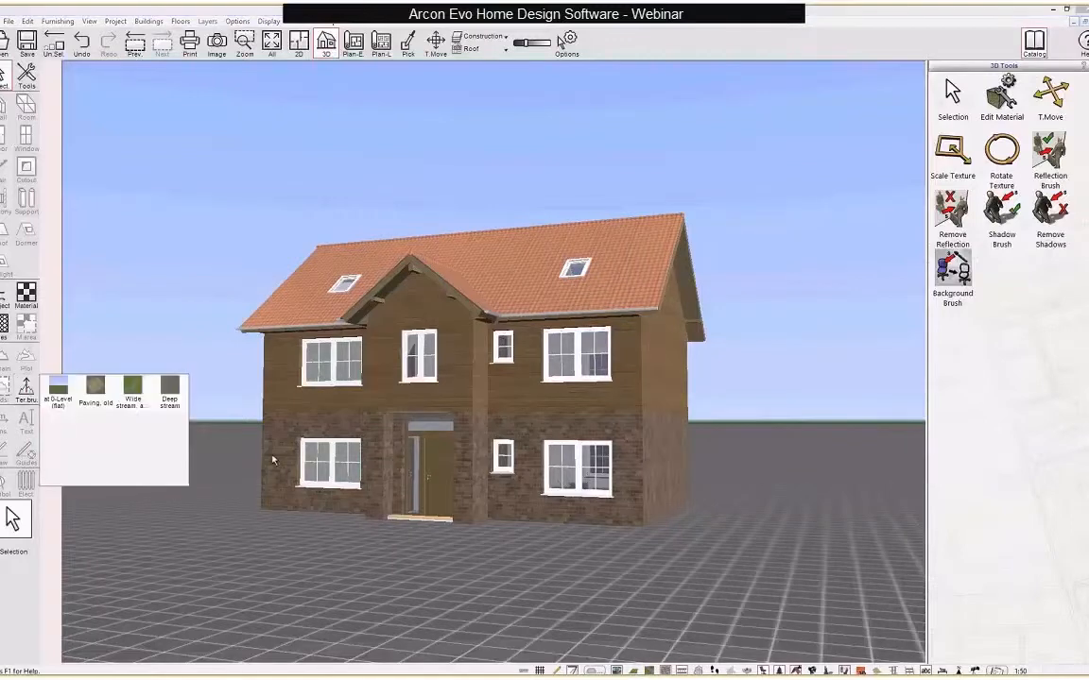
{"action": "left_click_drag", "start_coordinate": [373, 472], "coordinate": [534, 509]}
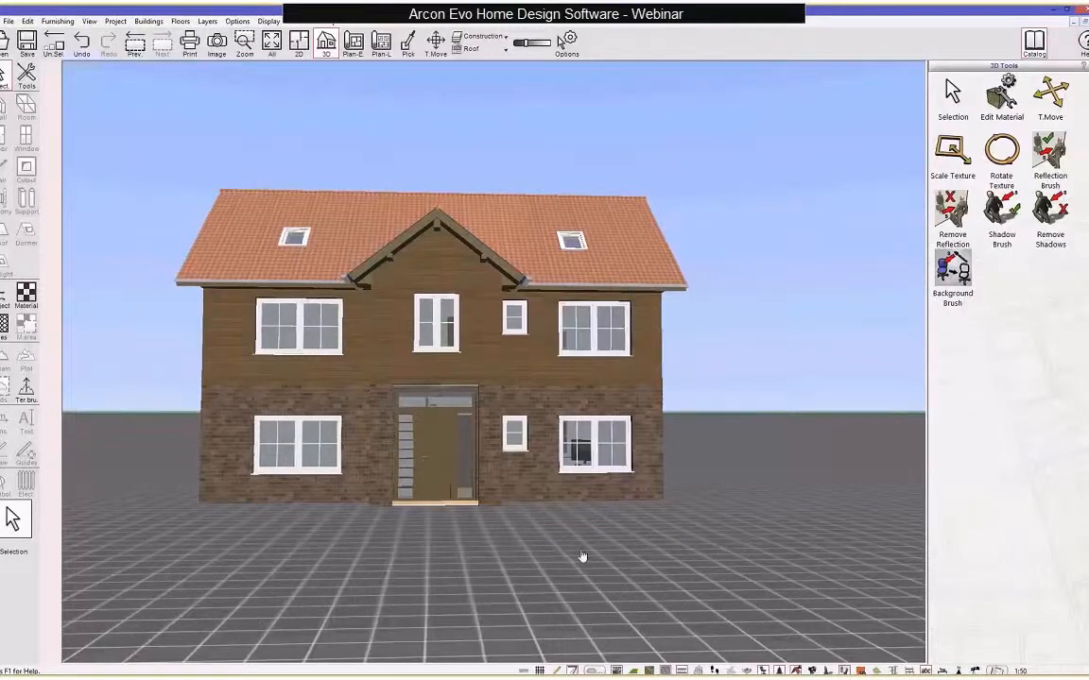
{"action": "left_click_drag", "start_coordinate": [582, 556], "coordinate": [592, 556]}
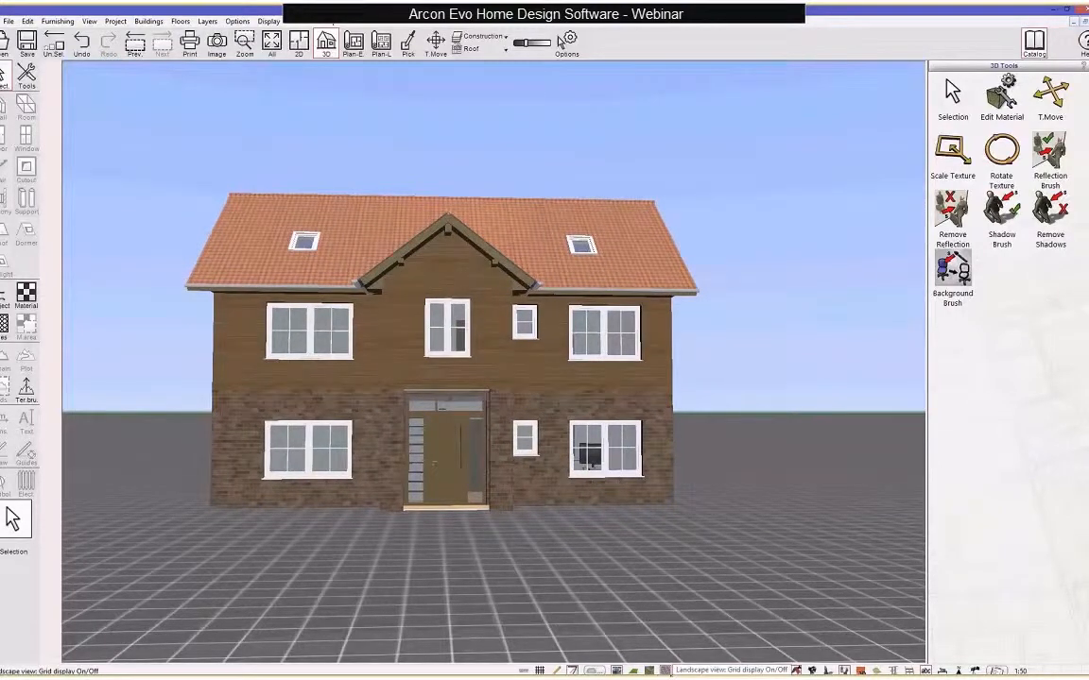
{"action": "left_click", "coordinate": [665, 670]}
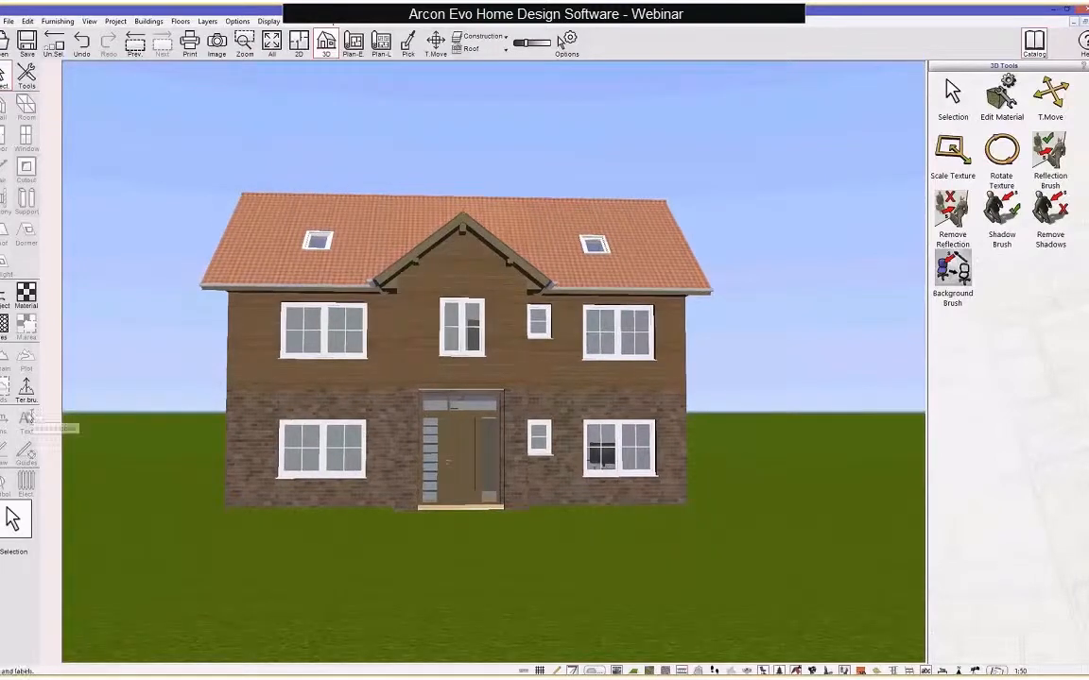
{"action": "left_click_drag", "start_coordinate": [294, 364], "coordinate": [282, 358]}
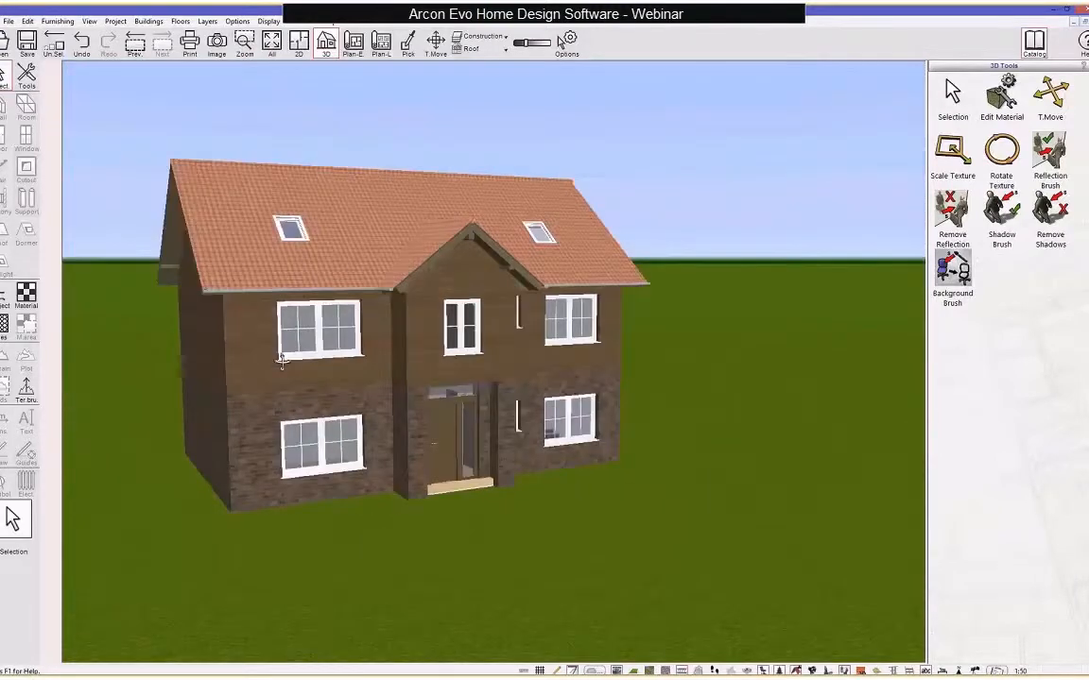
Step: Paint a grey paving area along the front and side of the house with the Terrain Brush from Ground area 1
{"action": "left_click", "coordinate": [36, 390]}
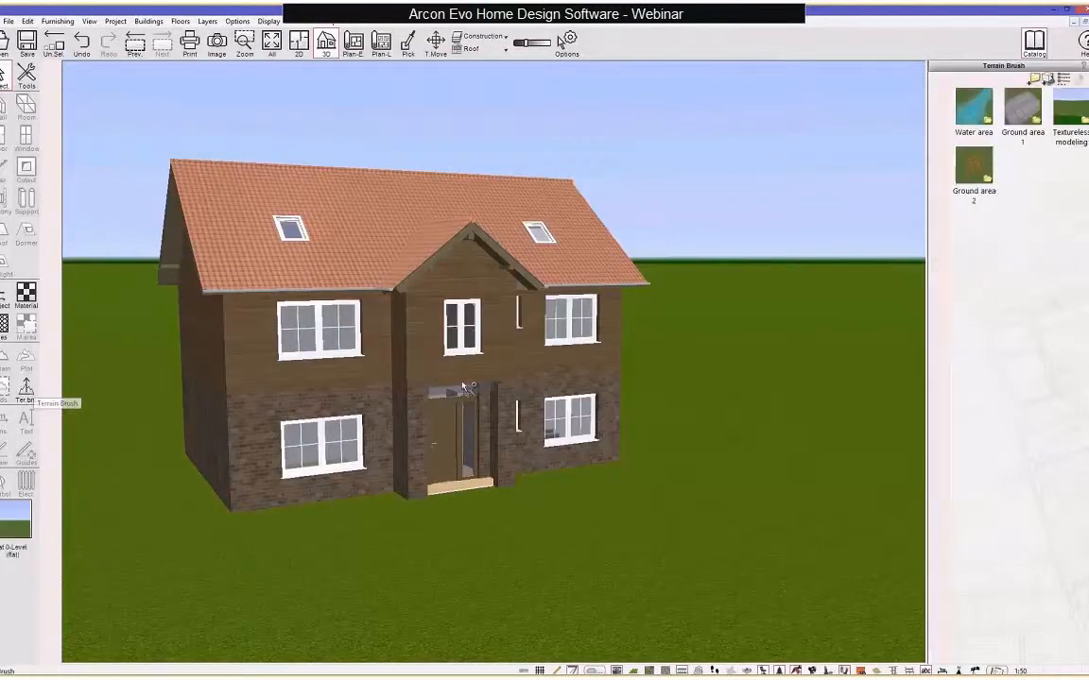
{"action": "left_click", "coordinate": [1020, 111]}
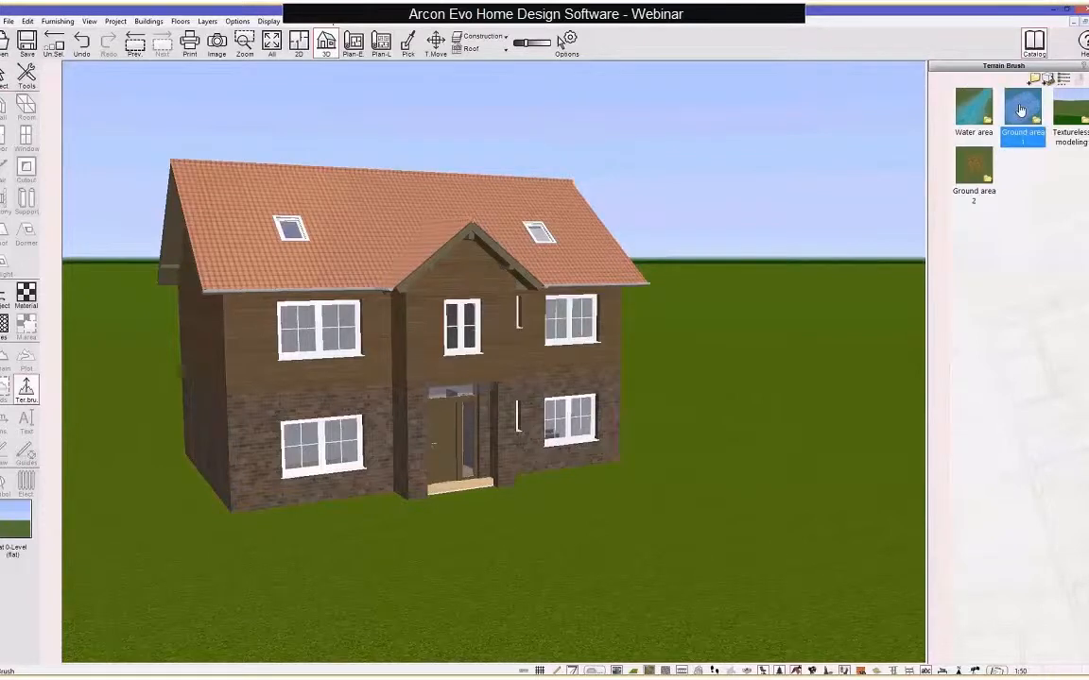
{"action": "double_click", "coordinate": [1021, 111]}
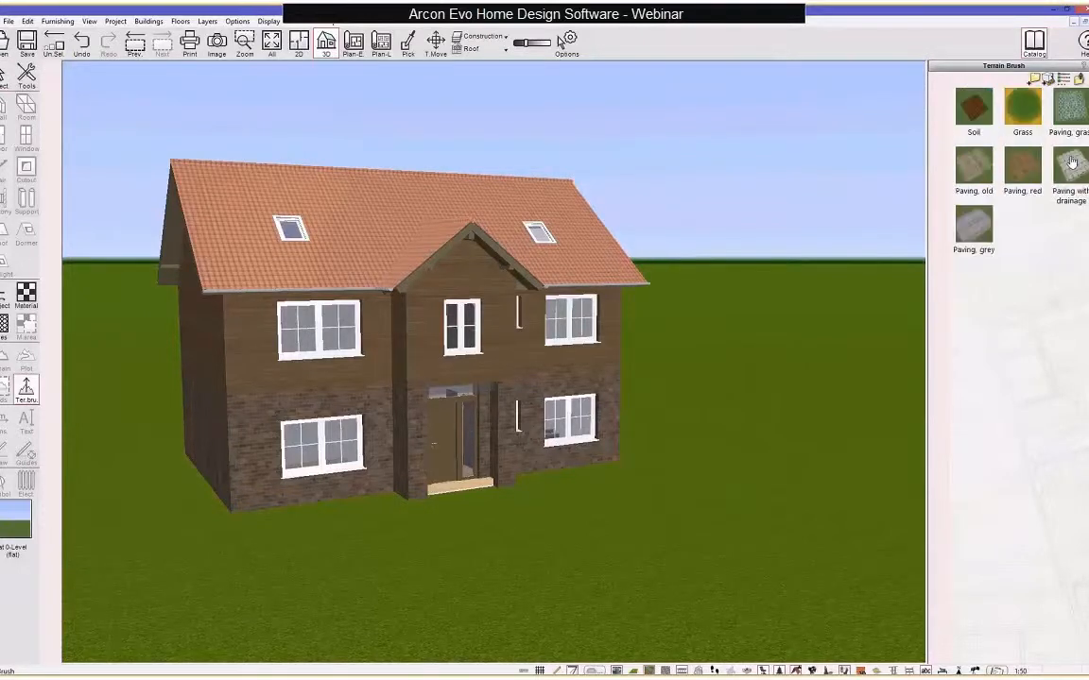
{"action": "left_click", "coordinate": [977, 224]}
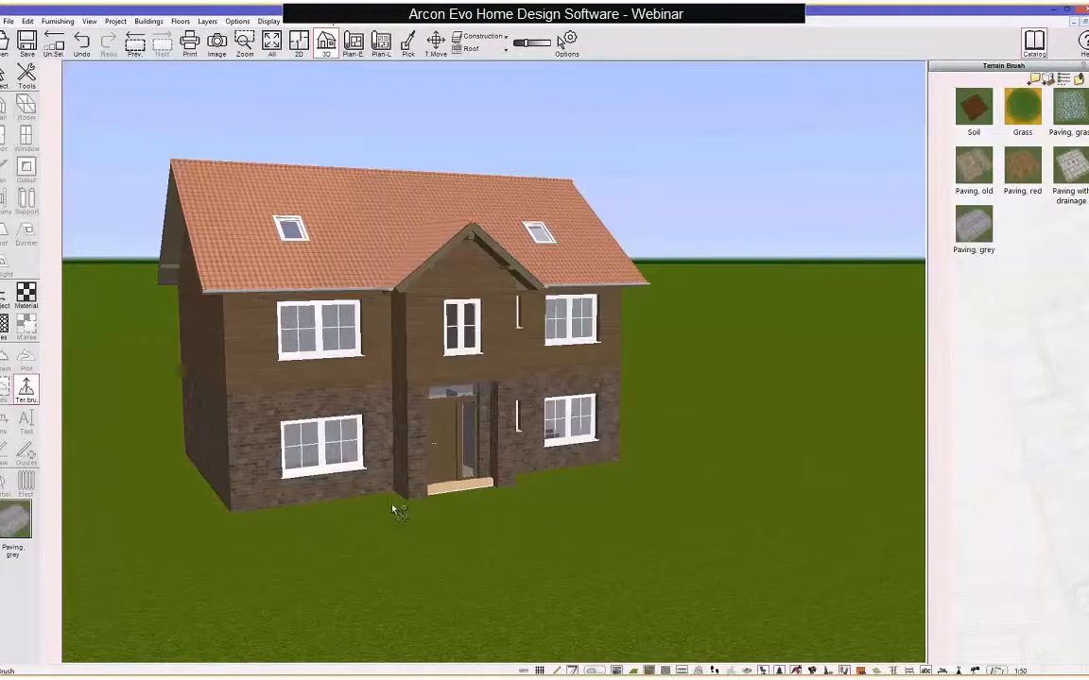
{"action": "mouse_move", "coordinate": [396, 511]}
{"action": "left_mouse_down"}
{"action": "mouse_move", "coordinate": [288, 522]}
{"action": "mouse_move", "coordinate": [137, 446]}
{"action": "mouse_move", "coordinate": [166, 492]}
{"action": "mouse_move", "coordinate": [369, 530]}
{"action": "mouse_move", "coordinate": [523, 504]}
{"action": "mouse_move", "coordinate": [718, 444]}
{"action": "left_mouse_up"}
Step: Paint red paving patches on the lawn in front of the house and brush grass over part of the paving
{"action": "left_click", "coordinate": [1022, 165]}
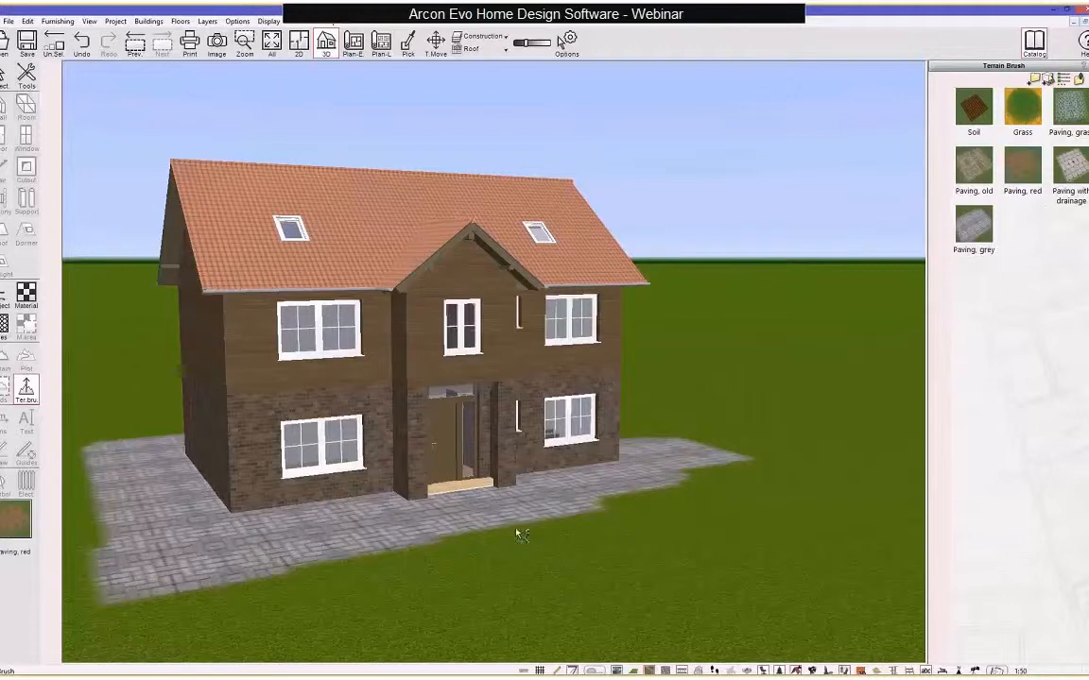
{"action": "mouse_move", "coordinate": [558, 525]}
{"action": "left_mouse_down"}
{"action": "mouse_move", "coordinate": [453, 555]}
{"action": "mouse_move", "coordinate": [382, 603]}
{"action": "mouse_move", "coordinate": [573, 530]}
{"action": "mouse_move", "coordinate": [720, 536]}
{"action": "mouse_move", "coordinate": [481, 537]}
{"action": "mouse_move", "coordinate": [373, 559]}
{"action": "left_mouse_up"}
{"action": "left_click", "coordinate": [1022, 108]}
{"action": "mouse_move", "coordinate": [547, 457]}
{"action": "middle_mouse_down"}
{"action": "mouse_move", "coordinate": [517, 462]}
{"action": "mouse_move", "coordinate": [537, 463]}
{"action": "middle_mouse_up"}
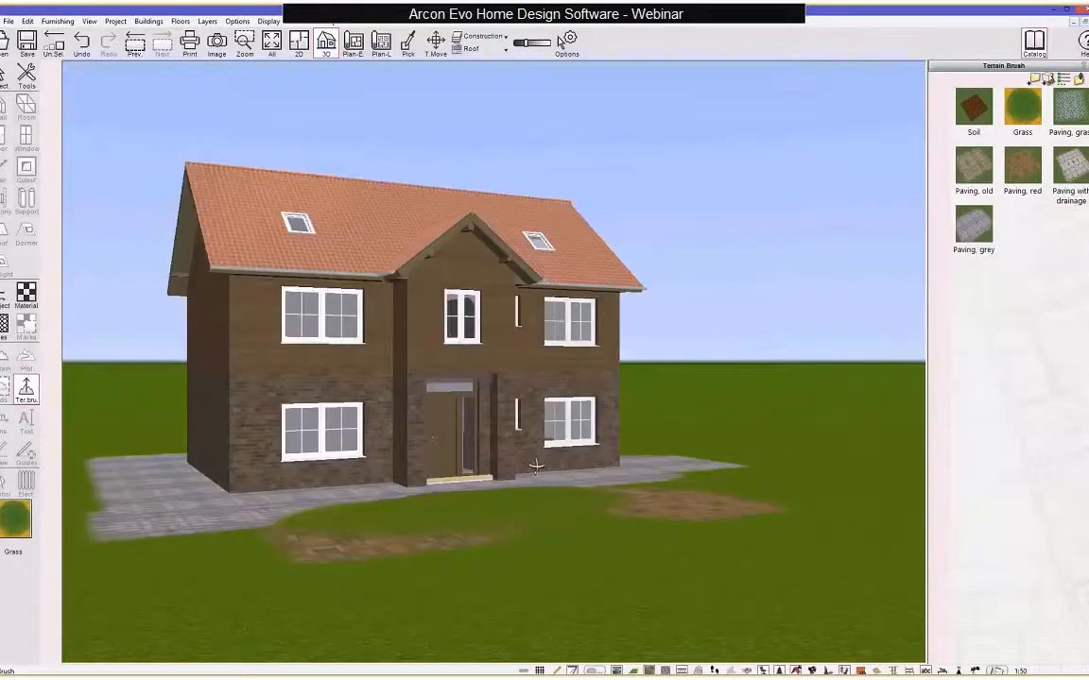
Step: Examine the landscape path, plot and terrain modelling tools in the 2D construction mode, and return to 3D
{"action": "left_click", "coordinate": [297, 41]}
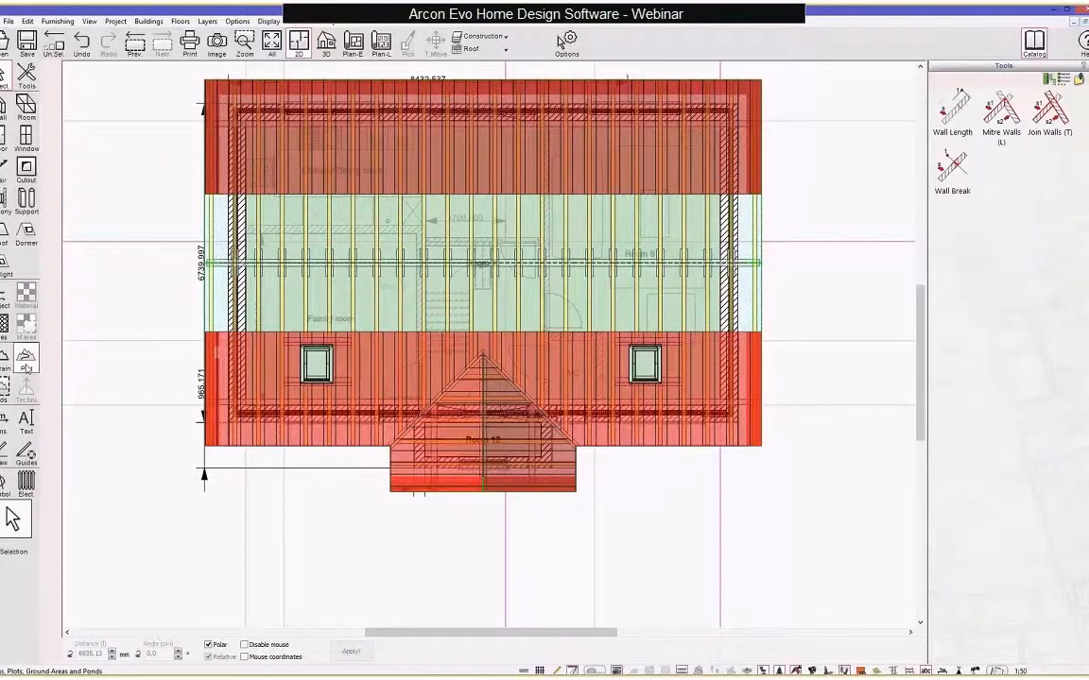
{"action": "left_click", "coordinate": [26, 359]}
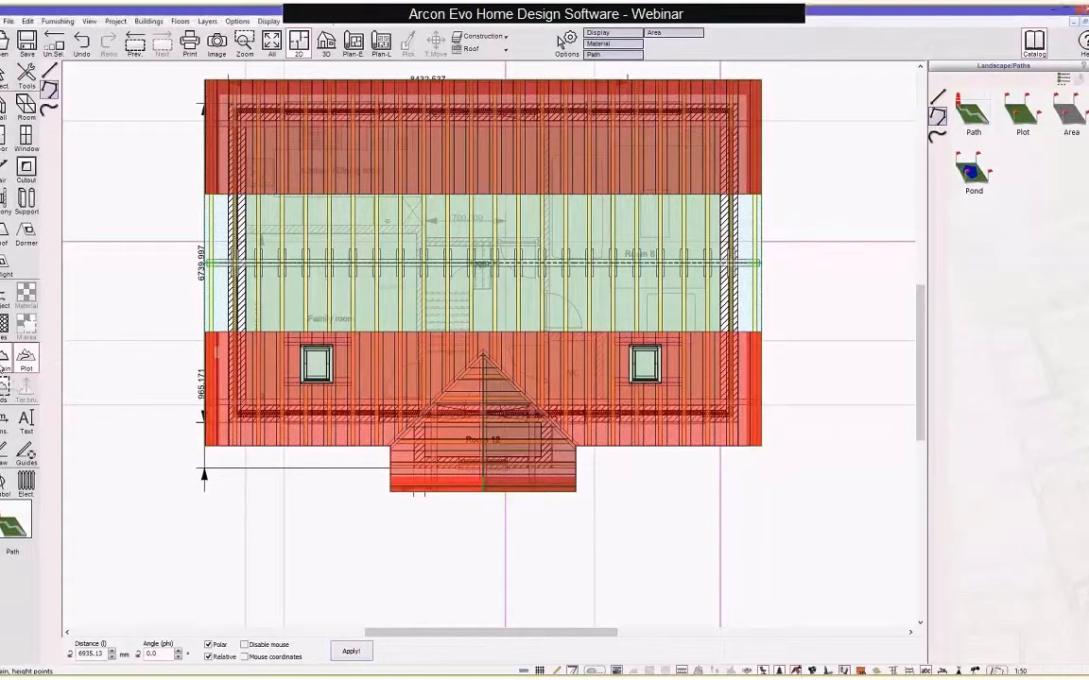
{"action": "left_click", "coordinate": [4, 359]}
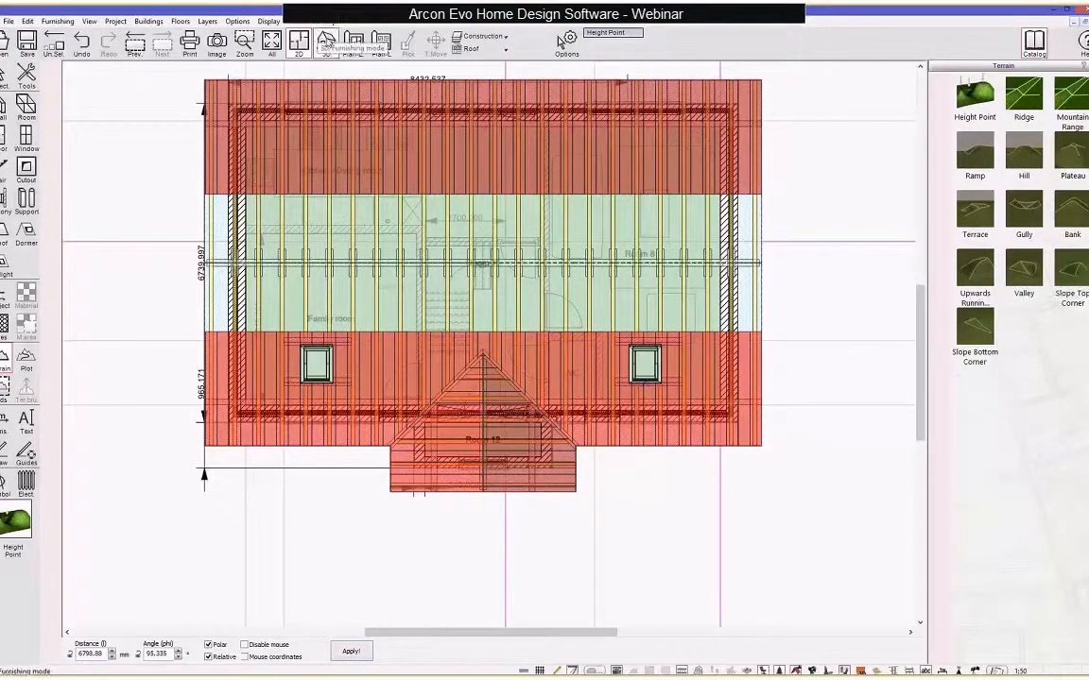
{"action": "left_click", "coordinate": [326, 43]}
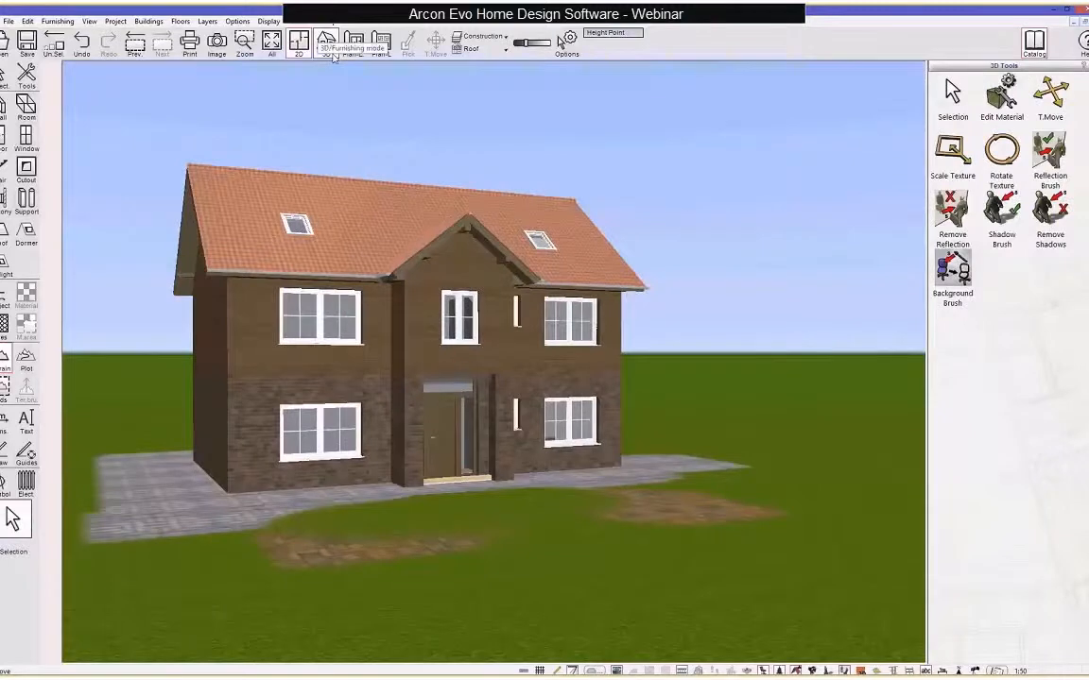
Step: Open the project's background settings and set the type to Background picture
{"action": "mouse_move", "coordinate": [420, 273]}
{"action": "middle_mouse_down"}
{"action": "mouse_move", "coordinate": [406, 292]}
{"action": "mouse_move", "coordinate": [426, 280]}
{"action": "middle_mouse_up"}
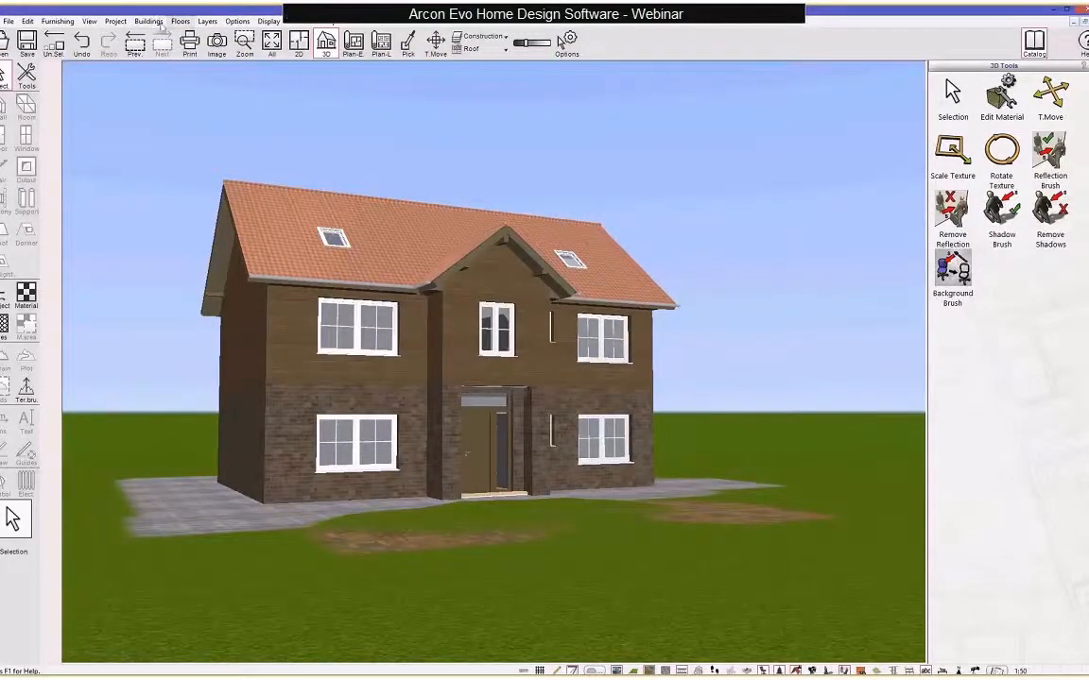
{"action": "left_click", "coordinate": [115, 21]}
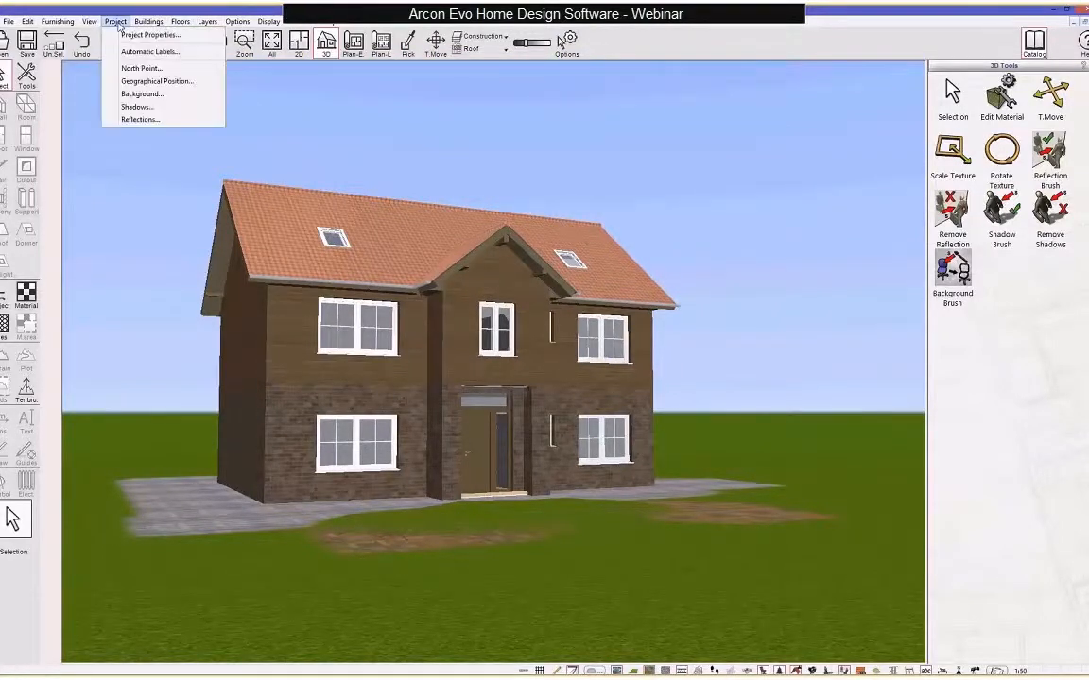
{"action": "left_click", "coordinate": [142, 94]}
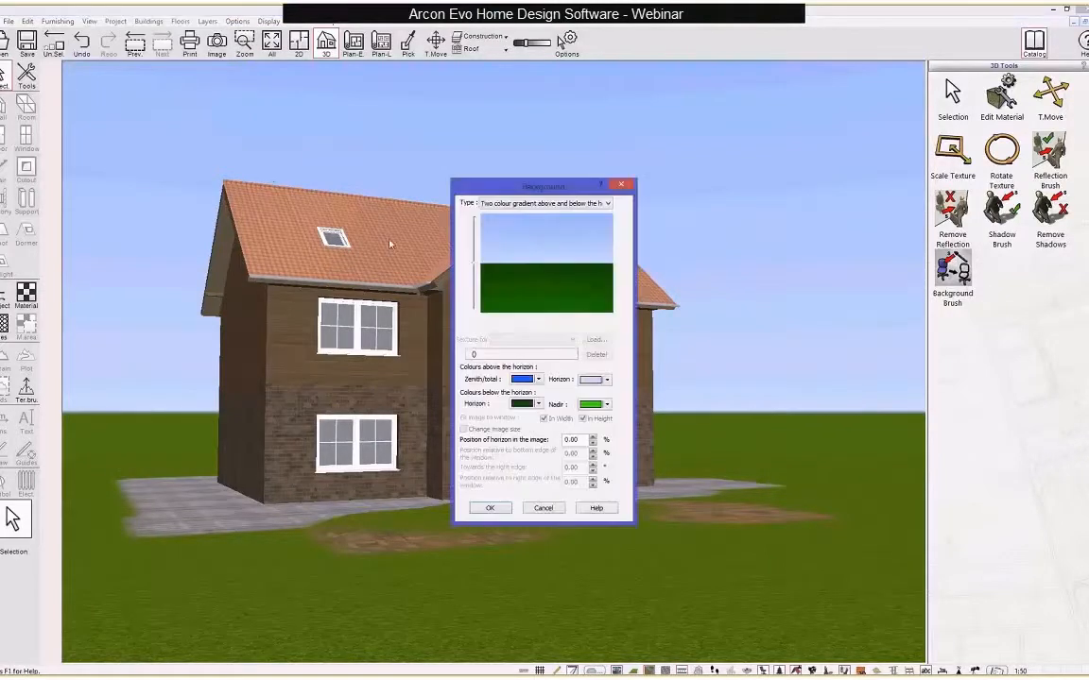
{"action": "left_click", "coordinate": [601, 205]}
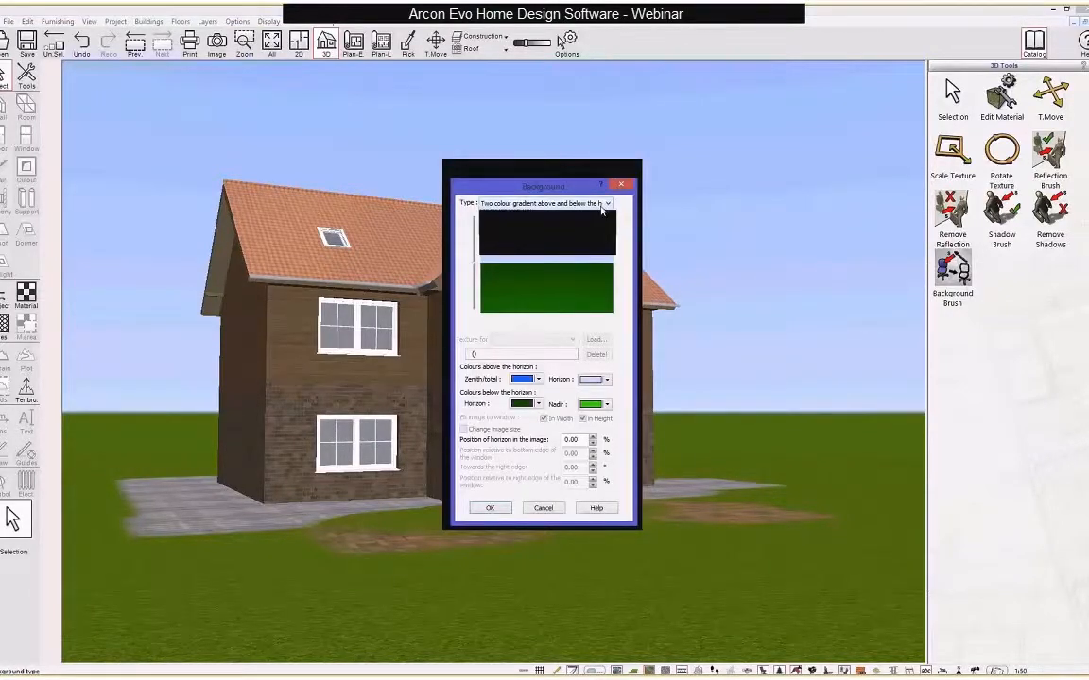
{"action": "left_click", "coordinate": [486, 256]}
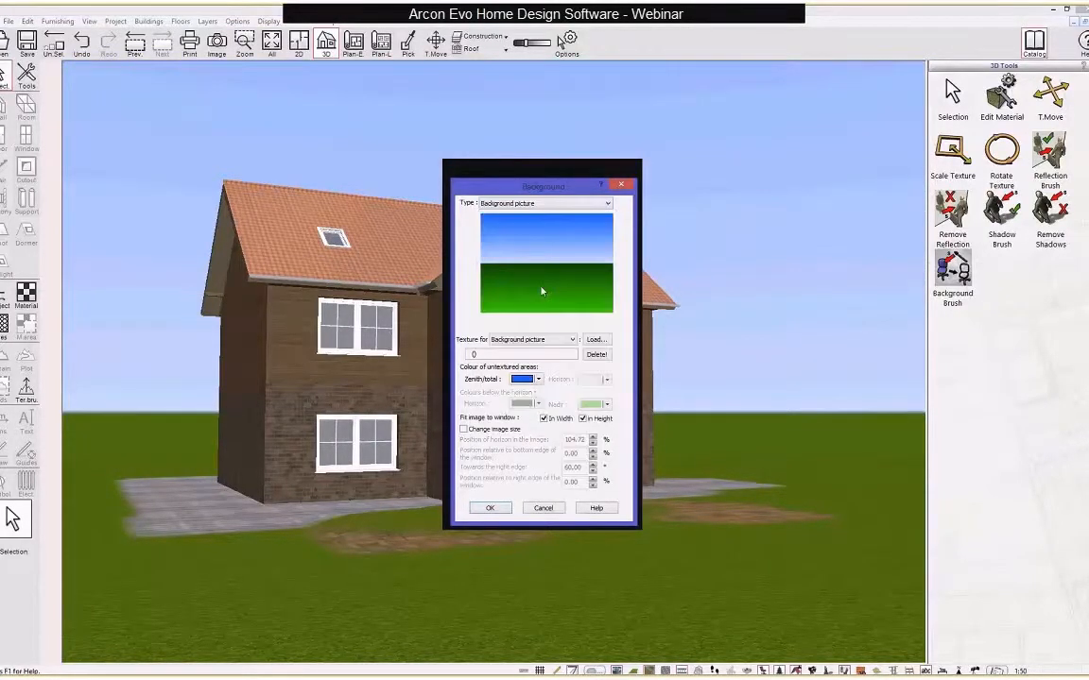
Step: Load PANO12.JPG from the Backgrounds folder as the background picture and apply it to the 3D view
{"action": "left_click", "coordinate": [594, 340]}
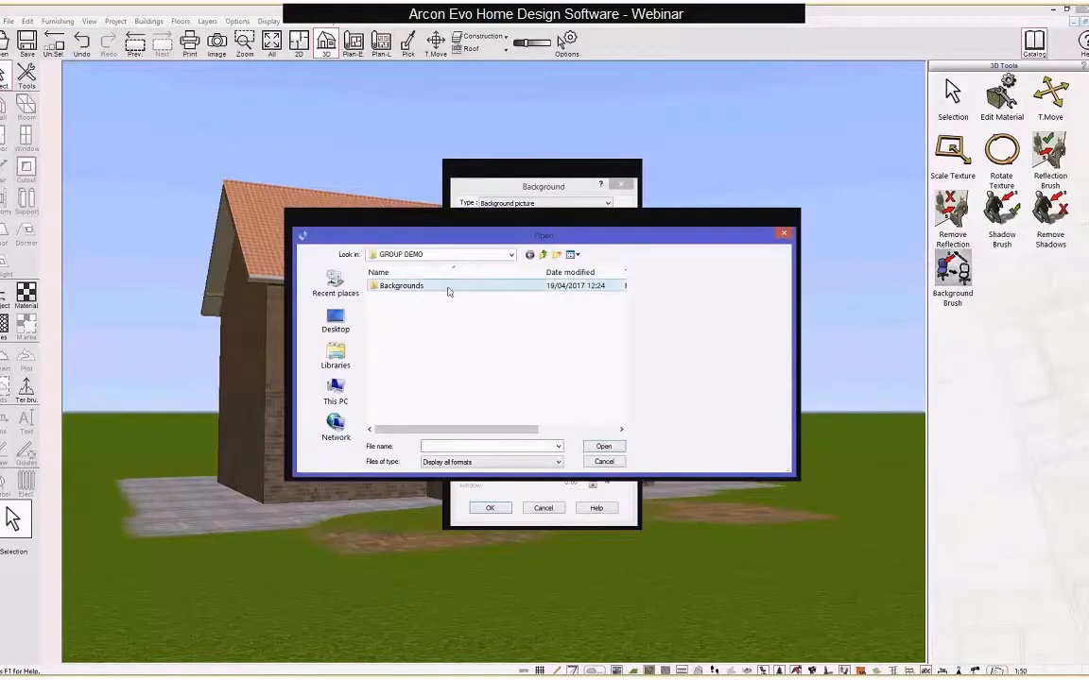
{"action": "double_click", "coordinate": [452, 288]}
{"action": "left_click_drag", "start_coordinate": [621, 285], "coordinate": [625, 319]}
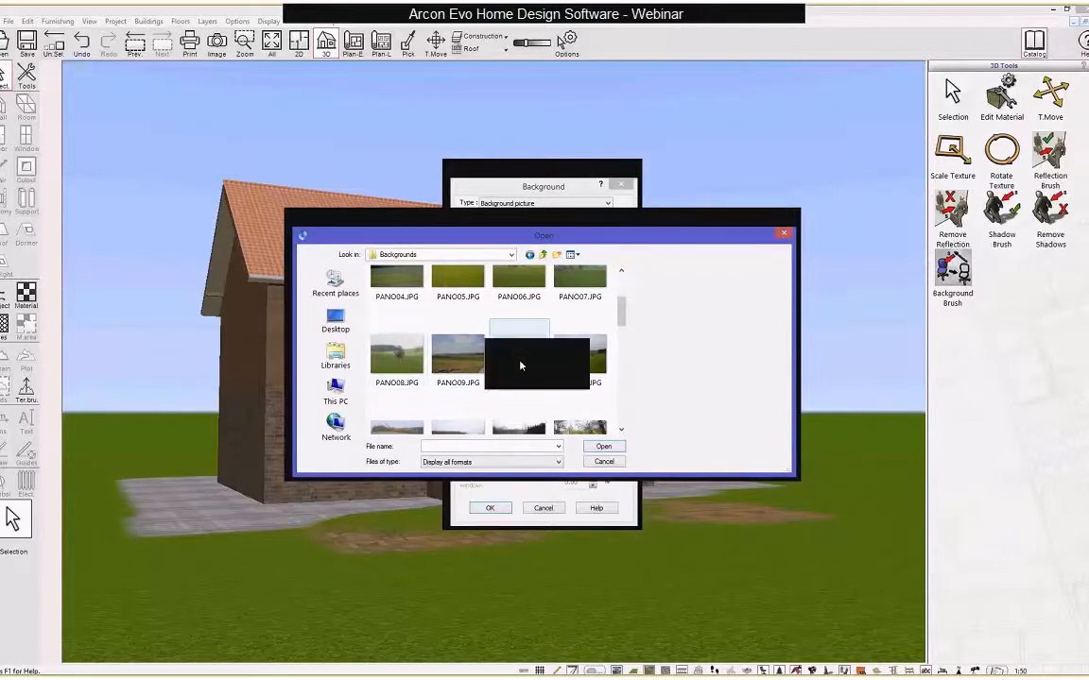
{"action": "left_click_drag", "start_coordinate": [622, 314], "coordinate": [623, 331]}
{"action": "left_click", "coordinate": [397, 340]}
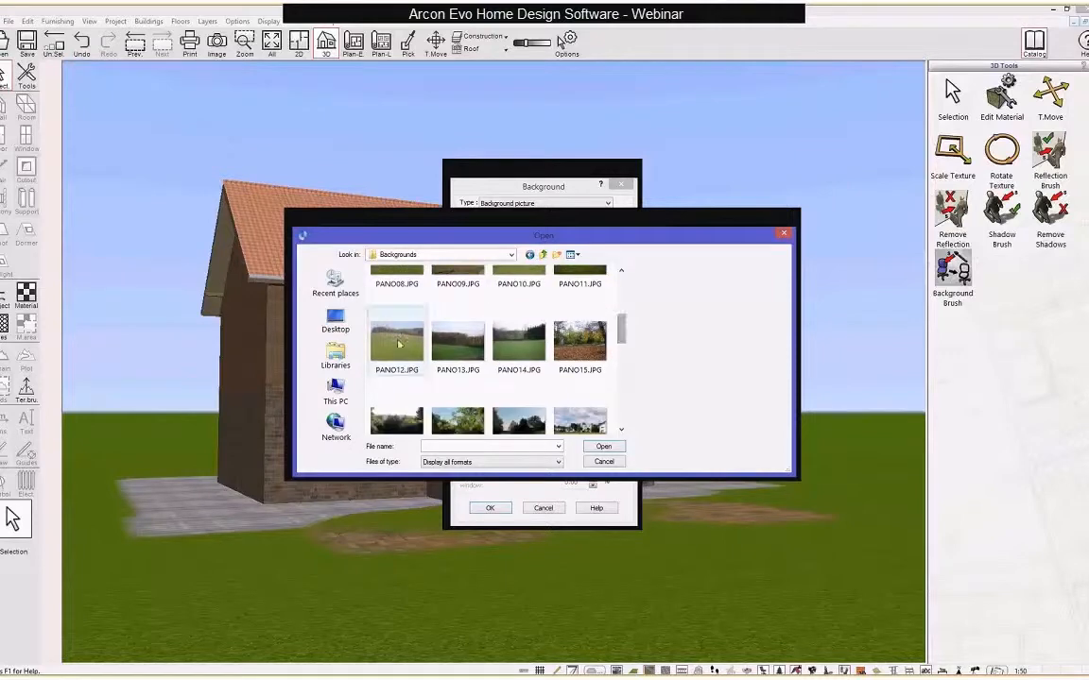
{"action": "left_click", "coordinate": [603, 446]}
{"action": "left_click", "coordinate": [501, 509]}
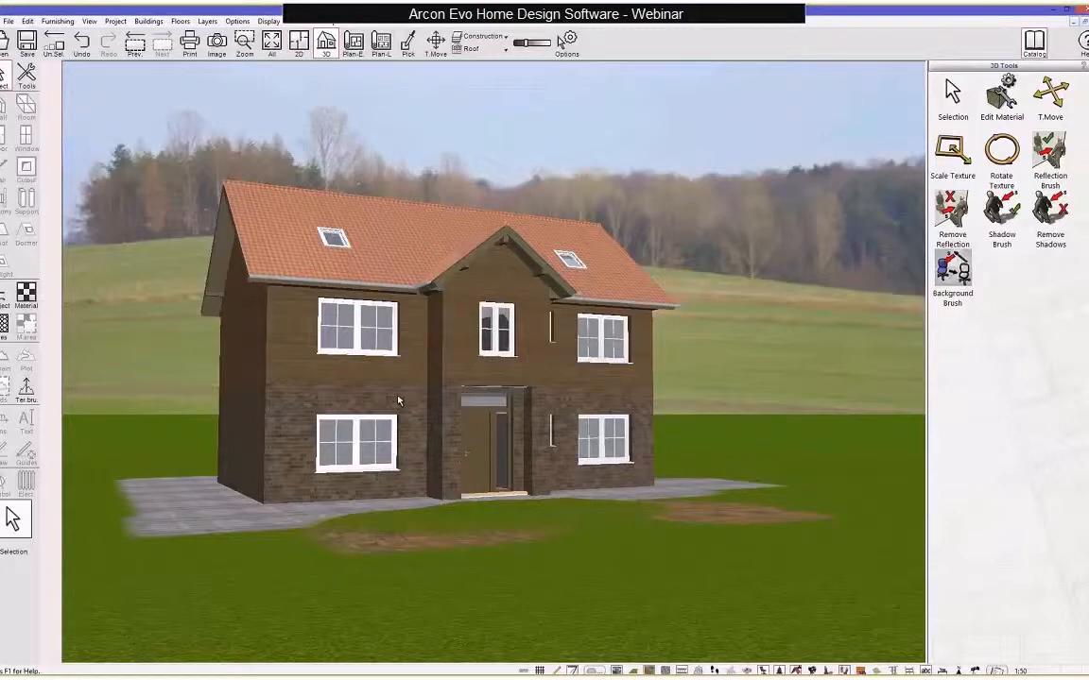
Step: View the house against the landscape picture from closer up and from the front corner
{"action": "left_click_drag", "start_coordinate": [398, 401], "coordinate": [411, 401]}
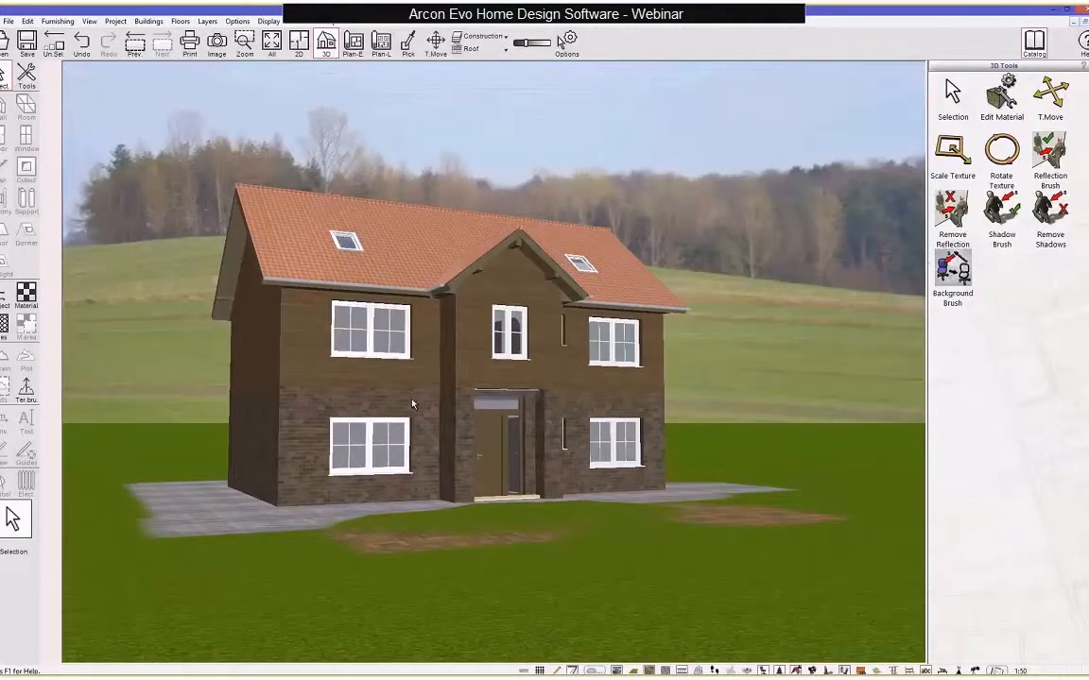
{"action": "scroll", "coordinate": [412, 404], "scroll_direction": "up", "scroll_amount": 3}
{"action": "scroll", "coordinate": [412, 404], "scroll_direction": "down", "scroll_amount": 3}
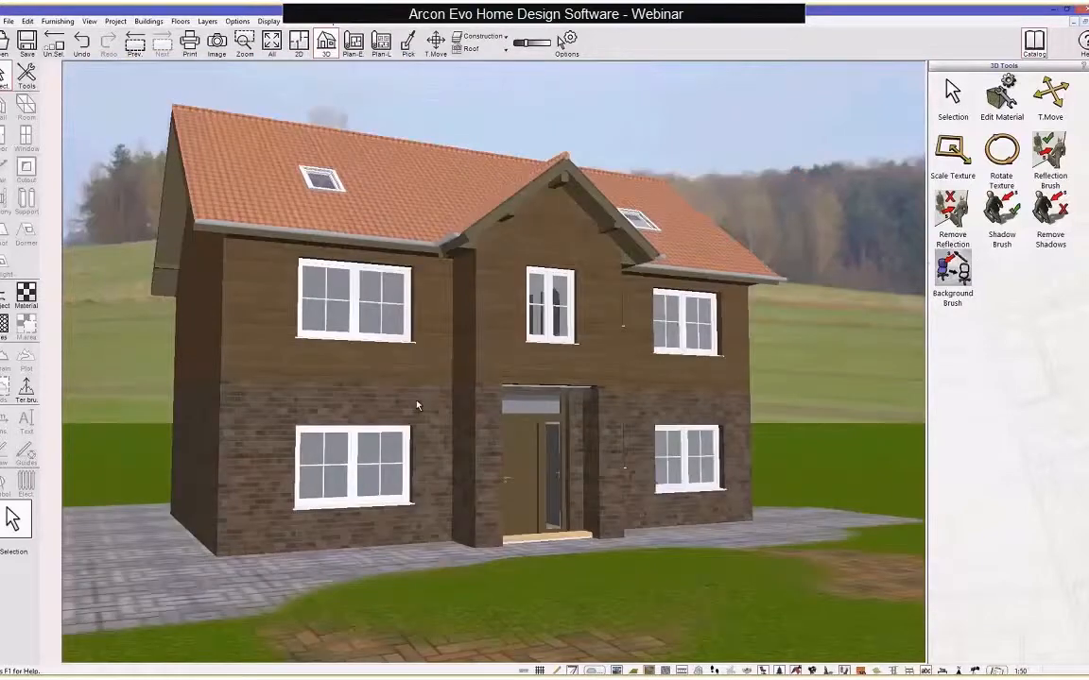
{"action": "left_click_drag", "start_coordinate": [412, 404], "coordinate": [479, 423]}
{"action": "mouse_move", "coordinate": [479, 422]}
{"action": "middle_mouse_down"}
{"action": "mouse_move", "coordinate": [466, 413]}
{"action": "mouse_move", "coordinate": [495, 424]}
{"action": "middle_mouse_up"}
{"action": "left_click_drag", "start_coordinate": [495, 424], "coordinate": [408, 352]}
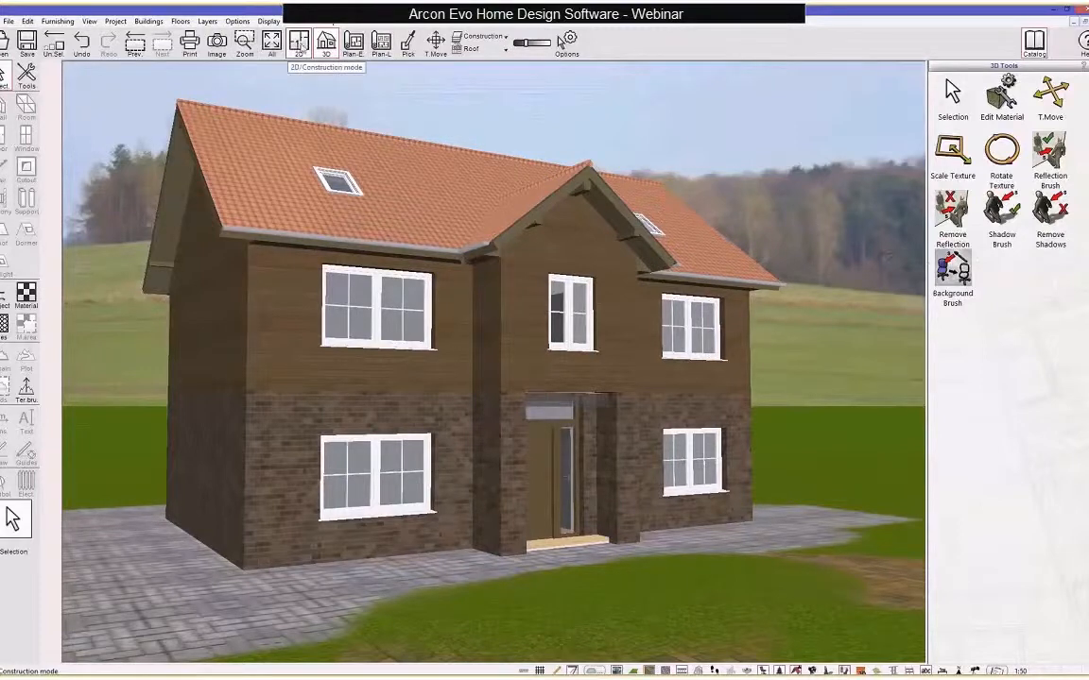
Step: Switch to the 2D construction mode and examine the dimensioning tools and the 2D line and shape drawing tools
{"action": "left_click", "coordinate": [299, 44]}
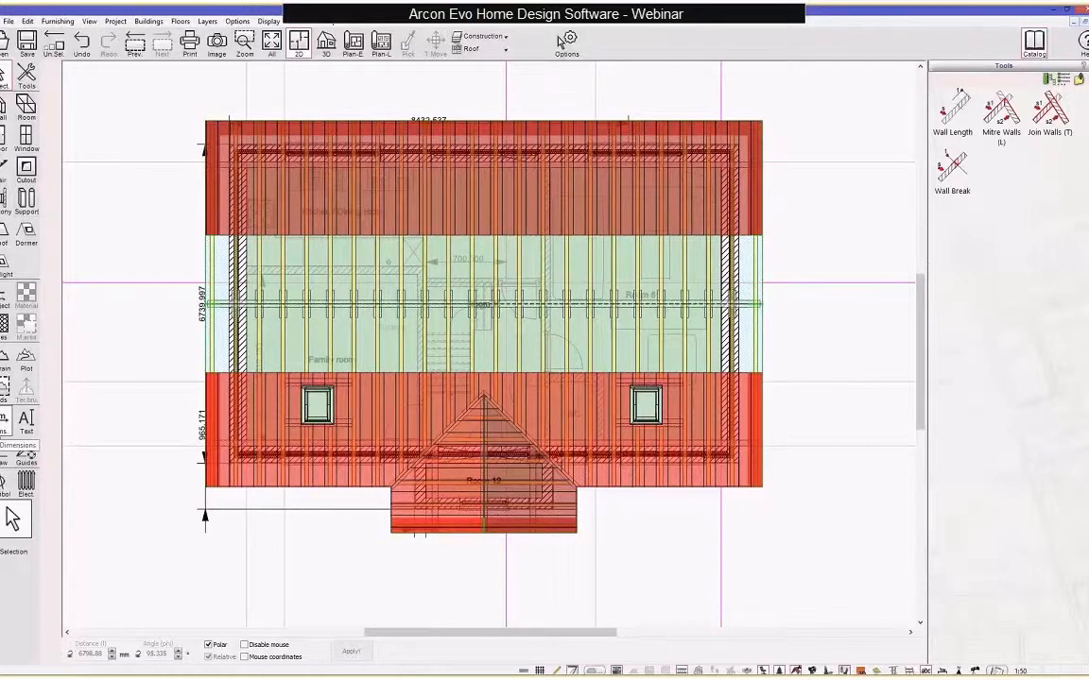
{"action": "left_click", "coordinate": [4, 421]}
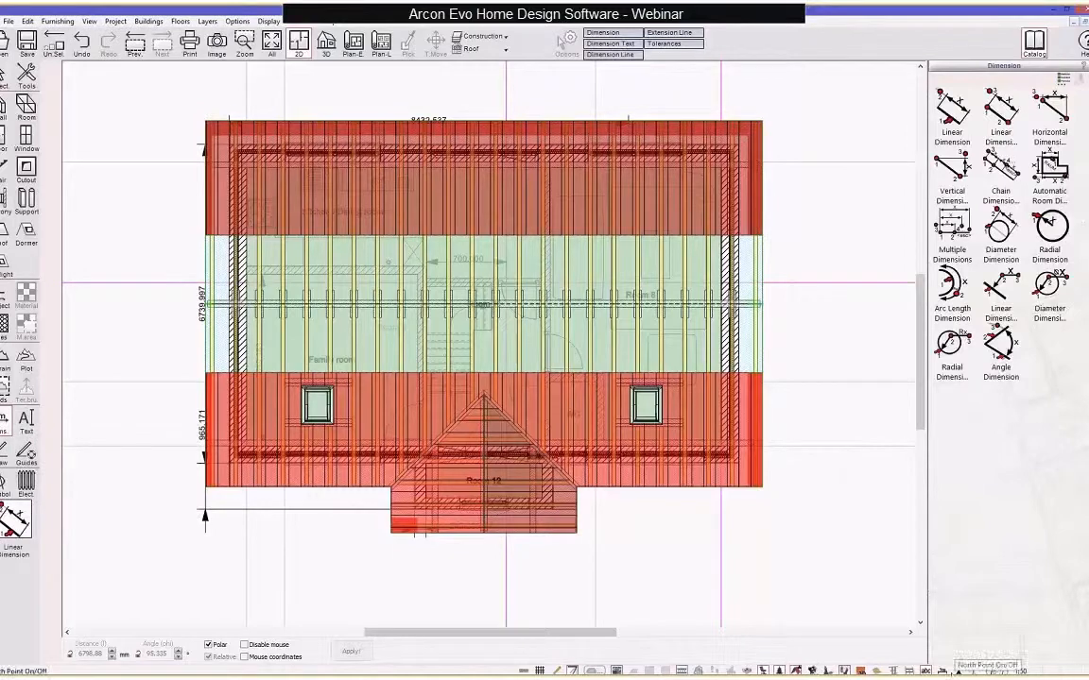
{"action": "left_click", "coordinate": [943, 670]}
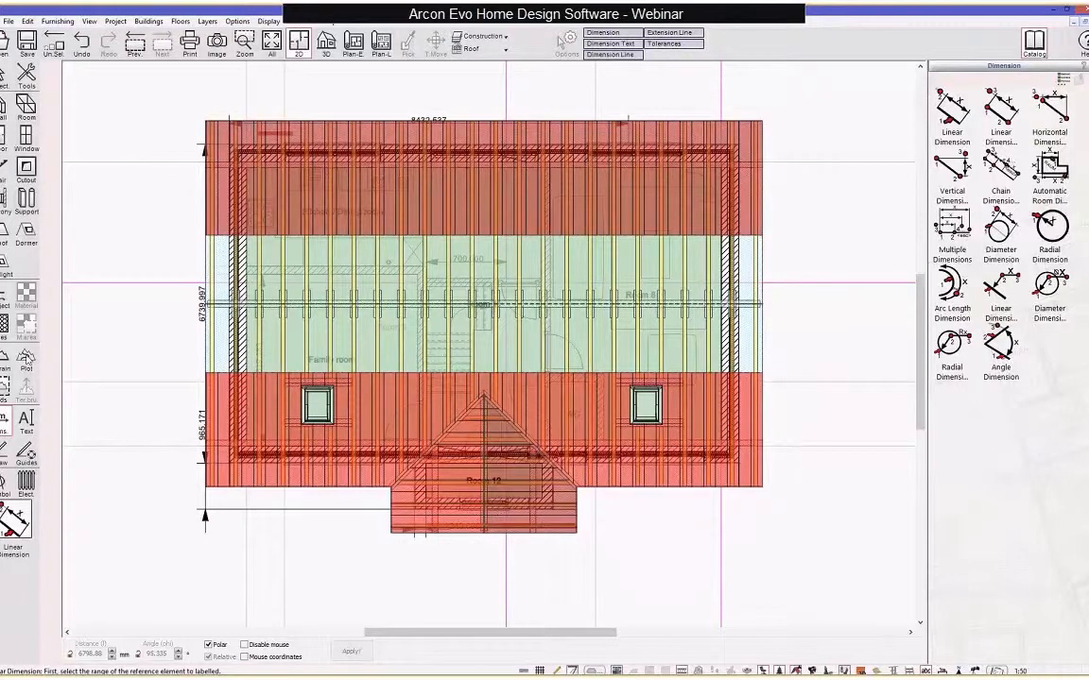
{"action": "left_click", "coordinate": [3, 459]}
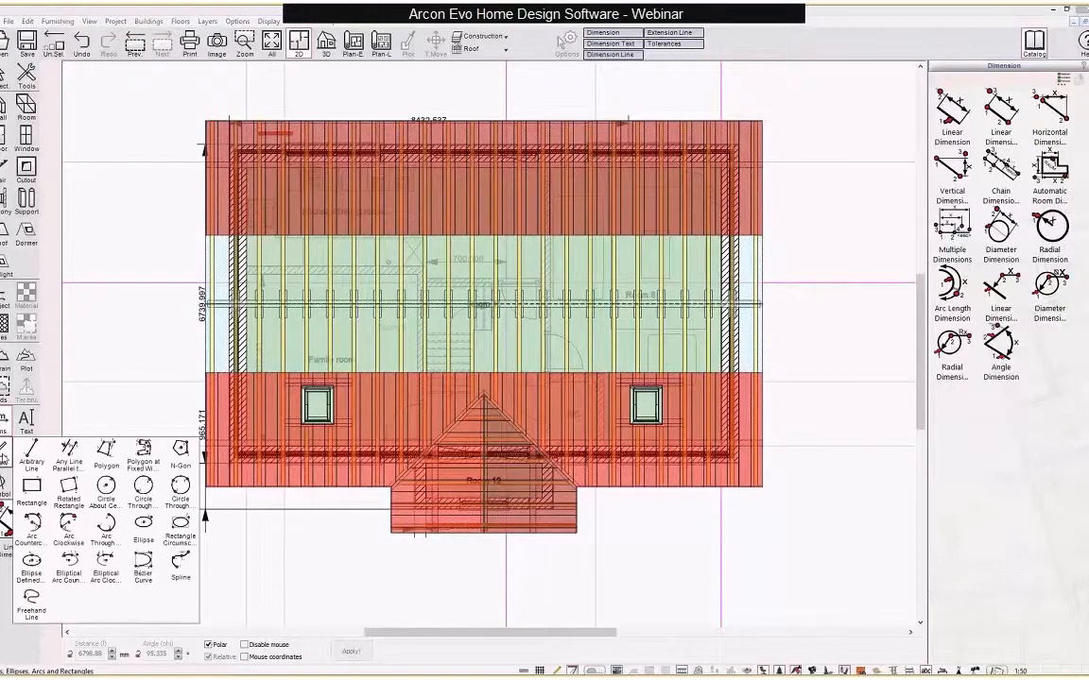
Step: Bring up the catalogue of 2D line and shape drawing tools and pick the Arbitrary Line tool
{"action": "left_click", "coordinate": [4, 458]}
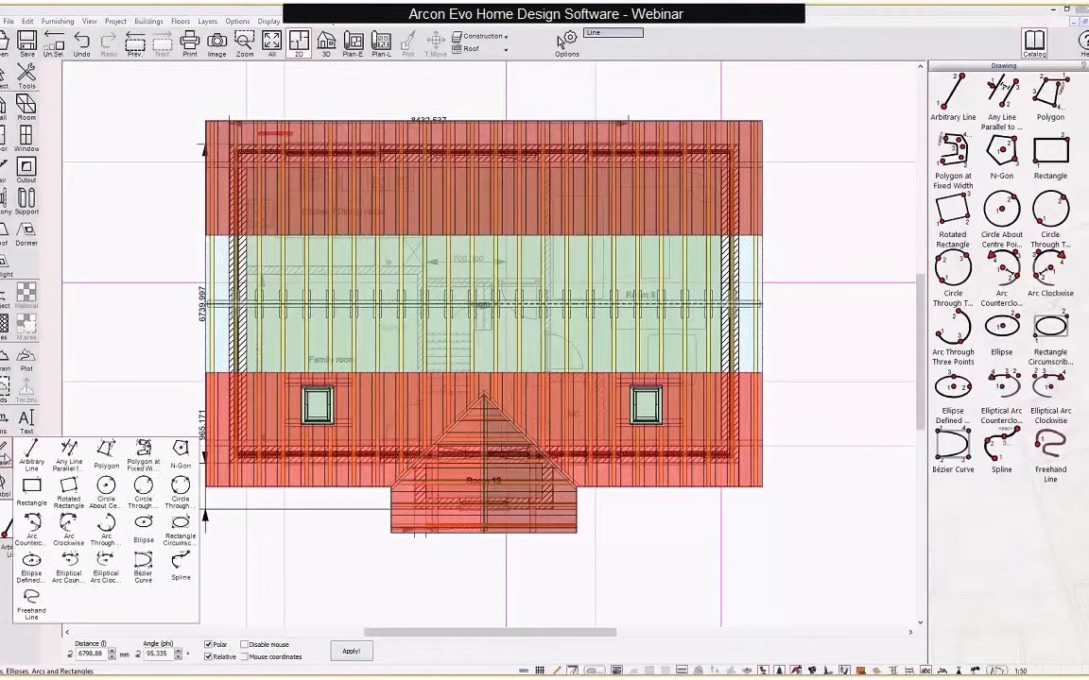
{"action": "left_click", "coordinate": [31, 452]}
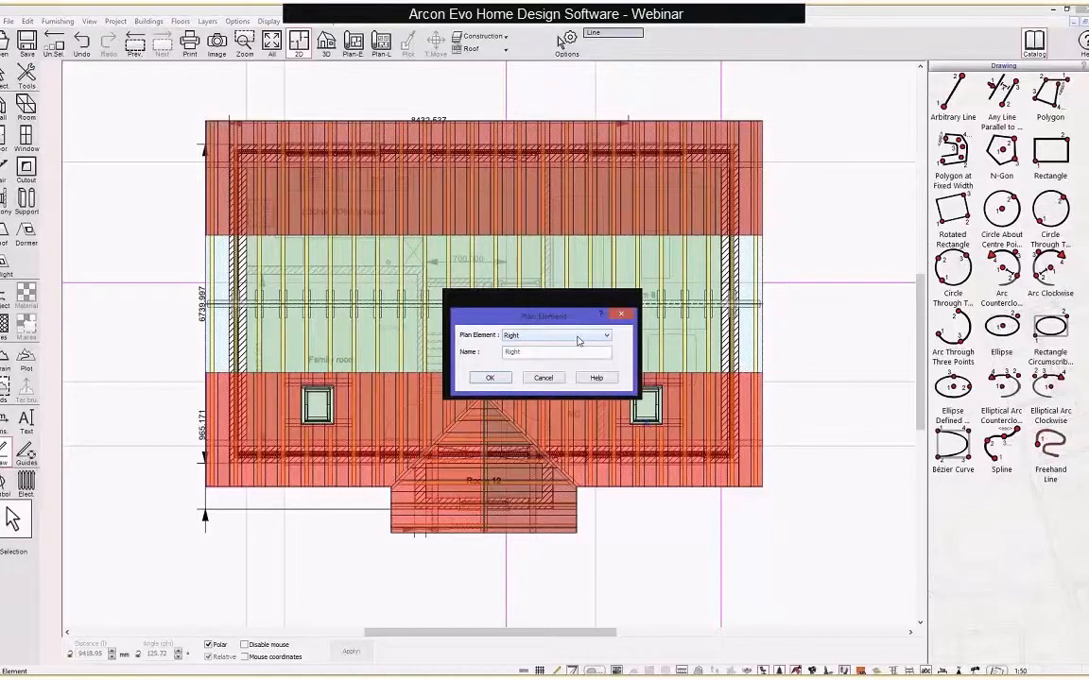
Step: Create a new plan element showing the Right elevation of the house
{"action": "left_click", "coordinate": [579, 338]}
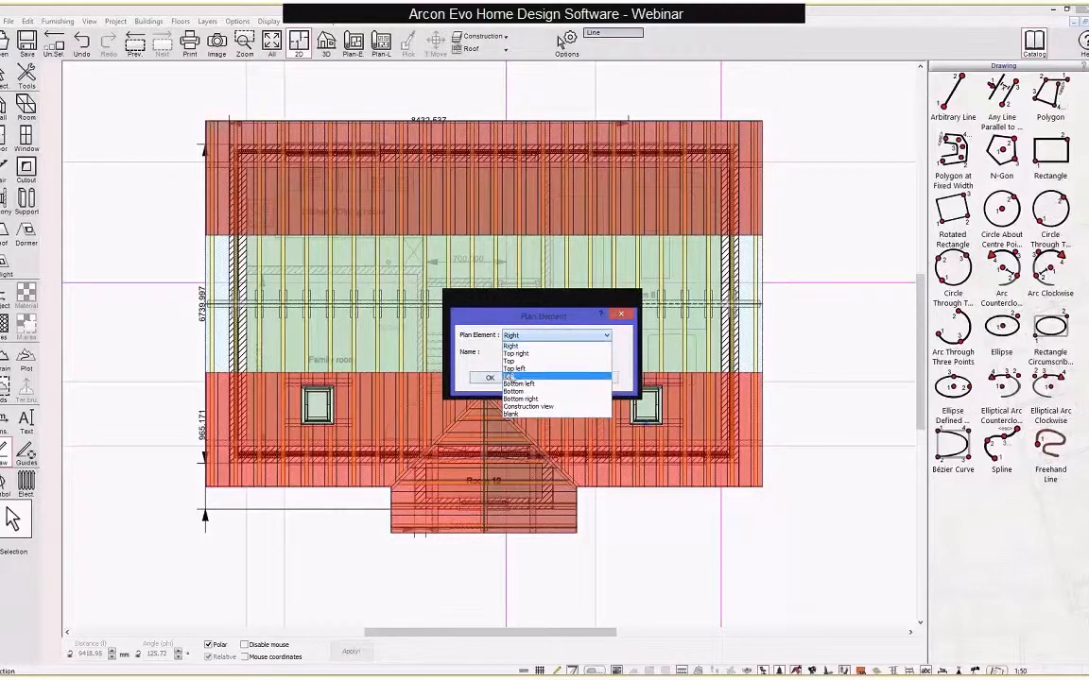
{"action": "left_click", "coordinate": [526, 346]}
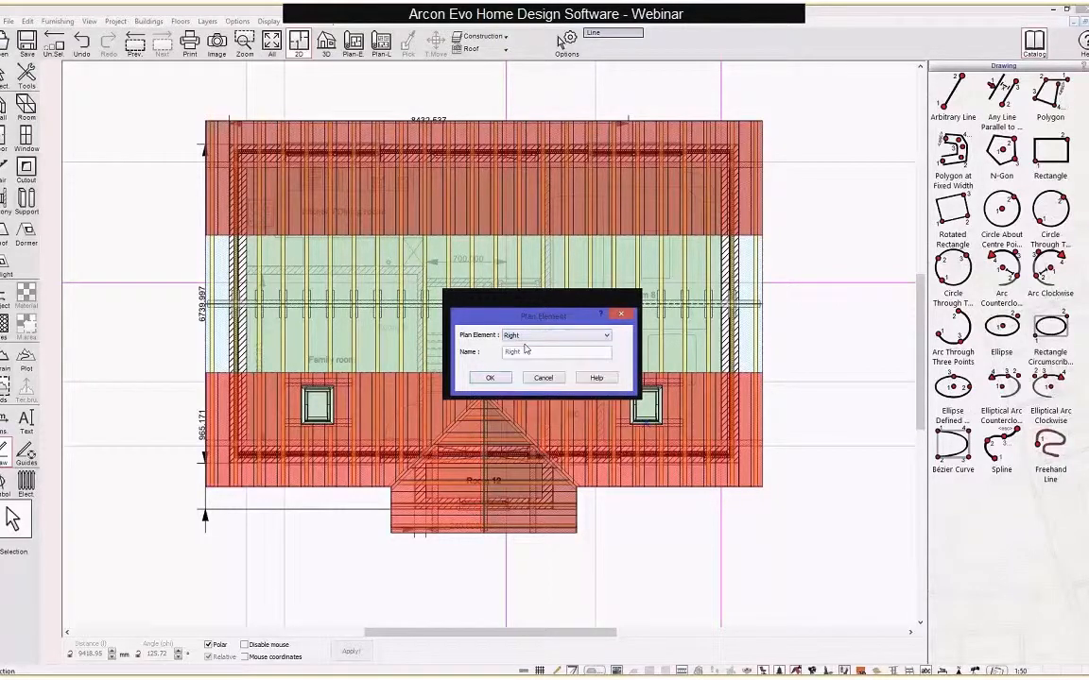
{"action": "left_click", "coordinate": [489, 377]}
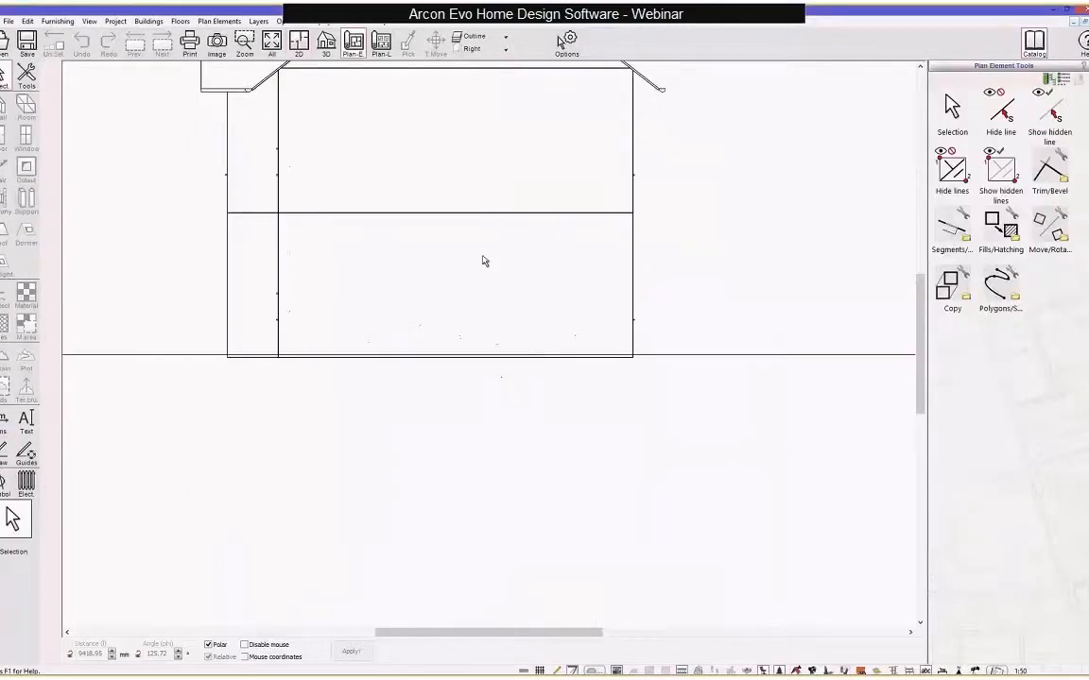
Step: Hide the eaves-level line and the line between the storeys on the main wall and porch in the Right elevation
{"action": "middle_click_drag", "start_coordinate": [483, 282], "coordinate": [499, 430]}
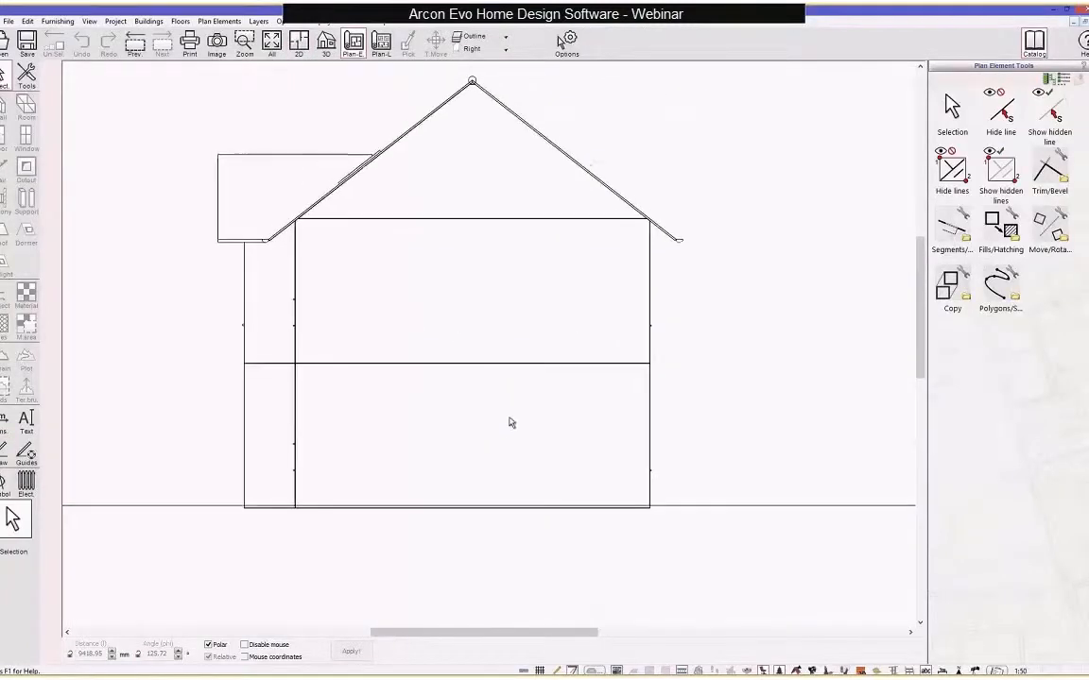
{"action": "scroll", "coordinate": [519, 412], "scroll_direction": "down", "scroll_amount": 2}
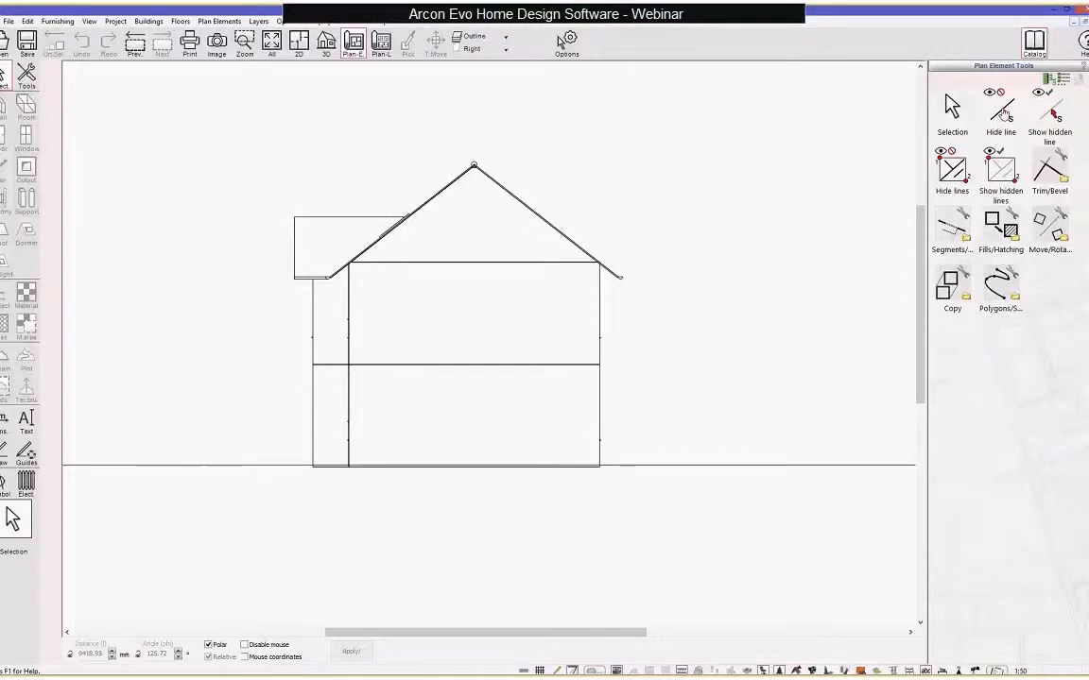
{"action": "left_click", "coordinate": [1004, 112]}
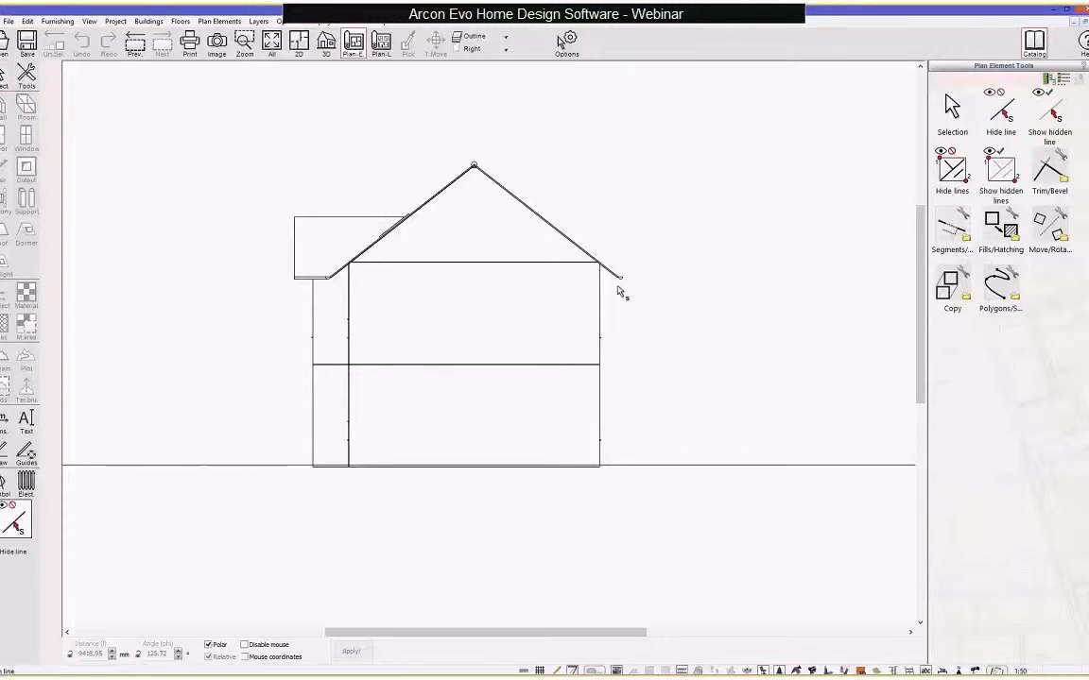
{"action": "left_click", "coordinate": [461, 264]}
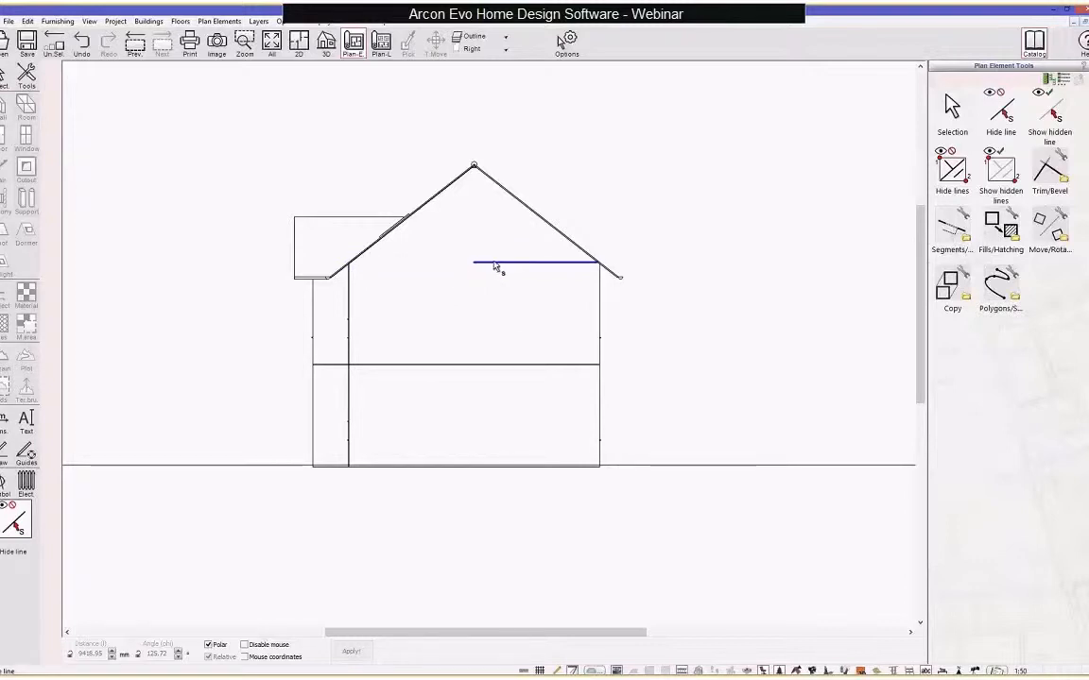
{"action": "left_click", "coordinate": [496, 265]}
{"action": "left_click", "coordinate": [512, 365]}
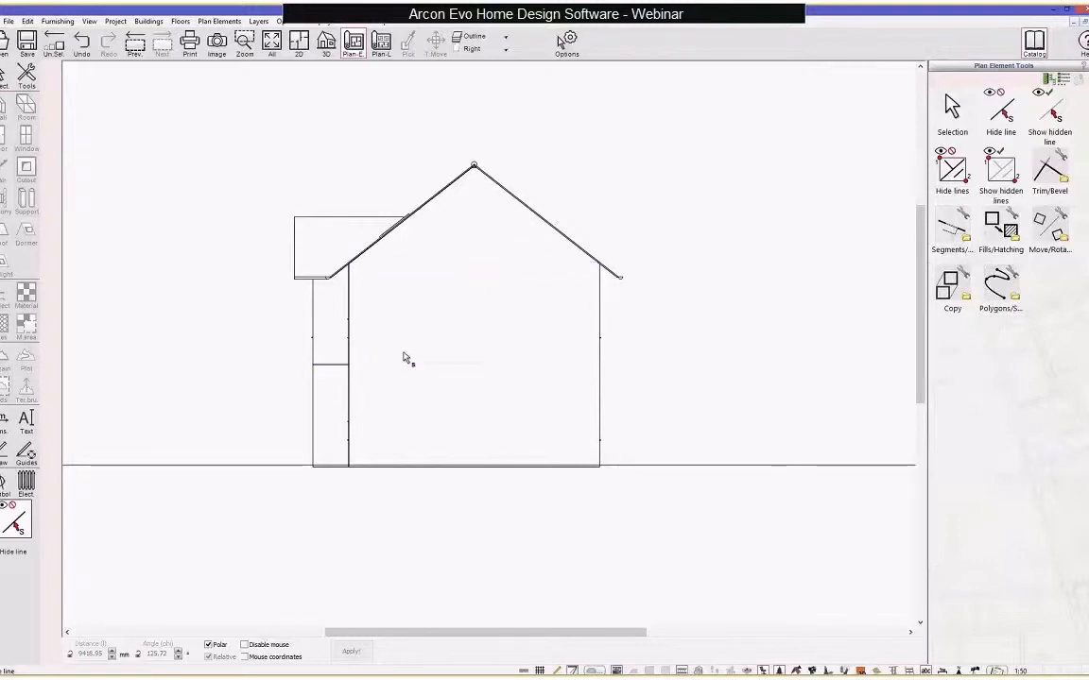
{"action": "left_click", "coordinate": [332, 365]}
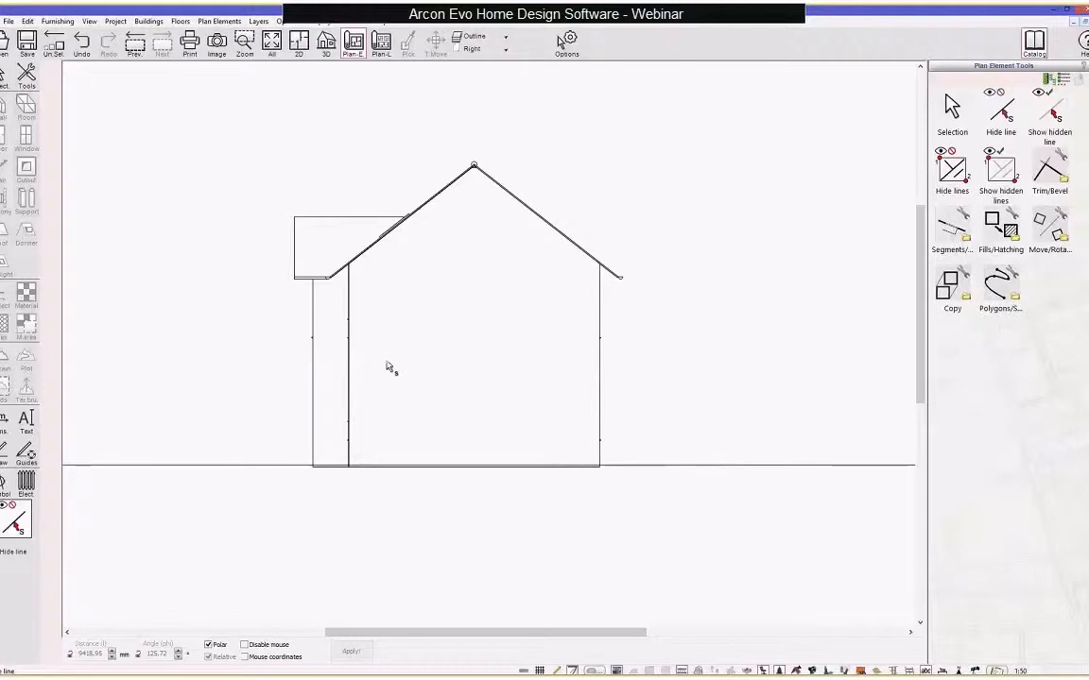
Step: Hide the ground lines on both sides of the house and the base line under the porch
{"action": "left_click", "coordinate": [638, 467]}
{"action": "left_click", "coordinate": [304, 466]}
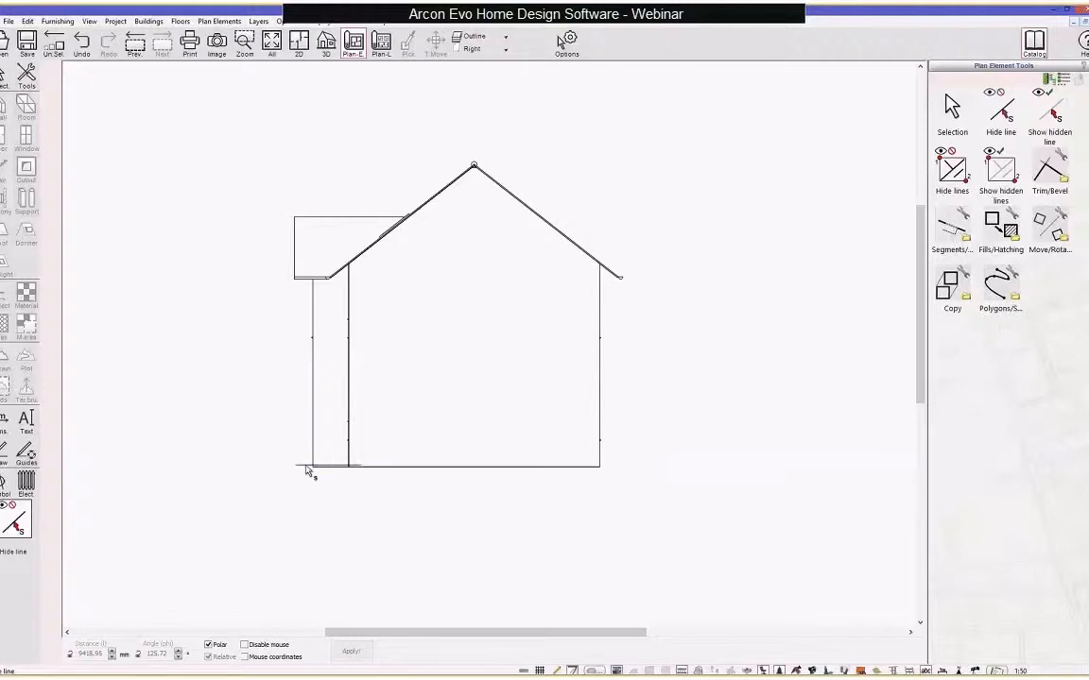
{"action": "left_click", "coordinate": [338, 467]}
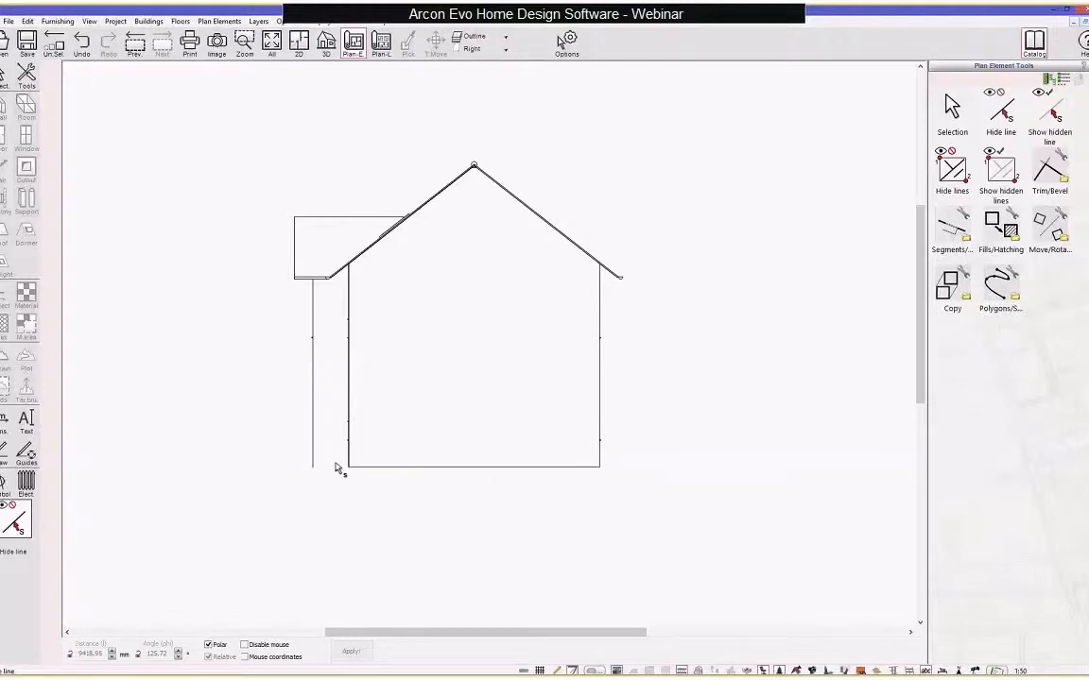
Step: Restore the hidden line between the storeys and the hidden ground line in the Right elevation
{"action": "left_click", "coordinate": [1050, 114]}
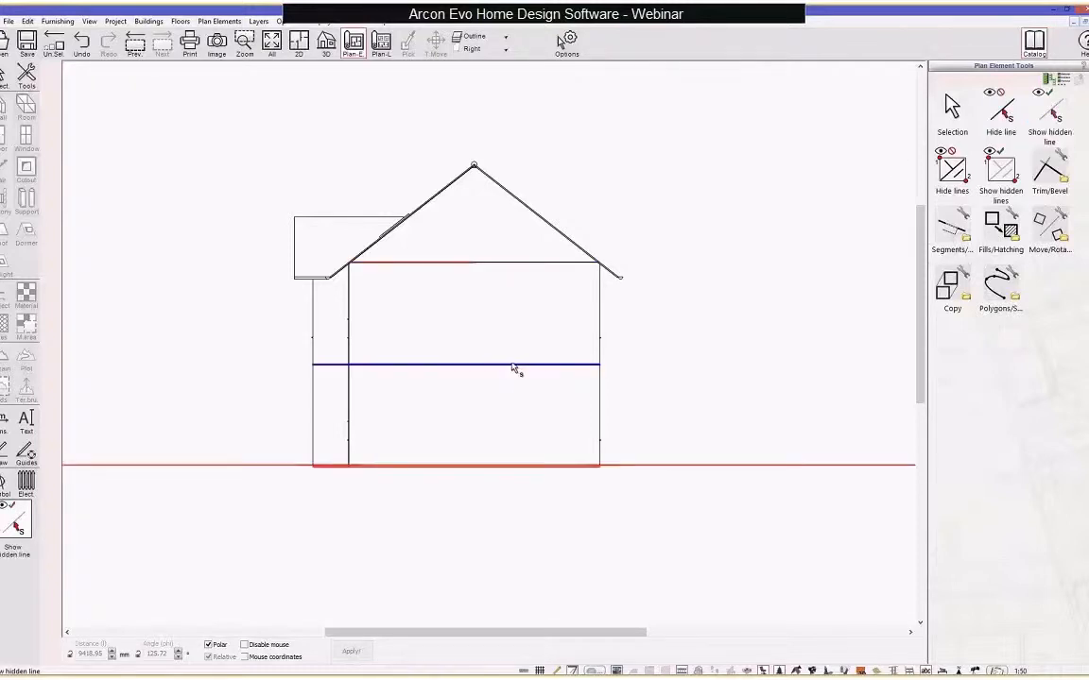
{"action": "left_click", "coordinate": [512, 365]}
{"action": "left_click", "coordinate": [275, 464]}
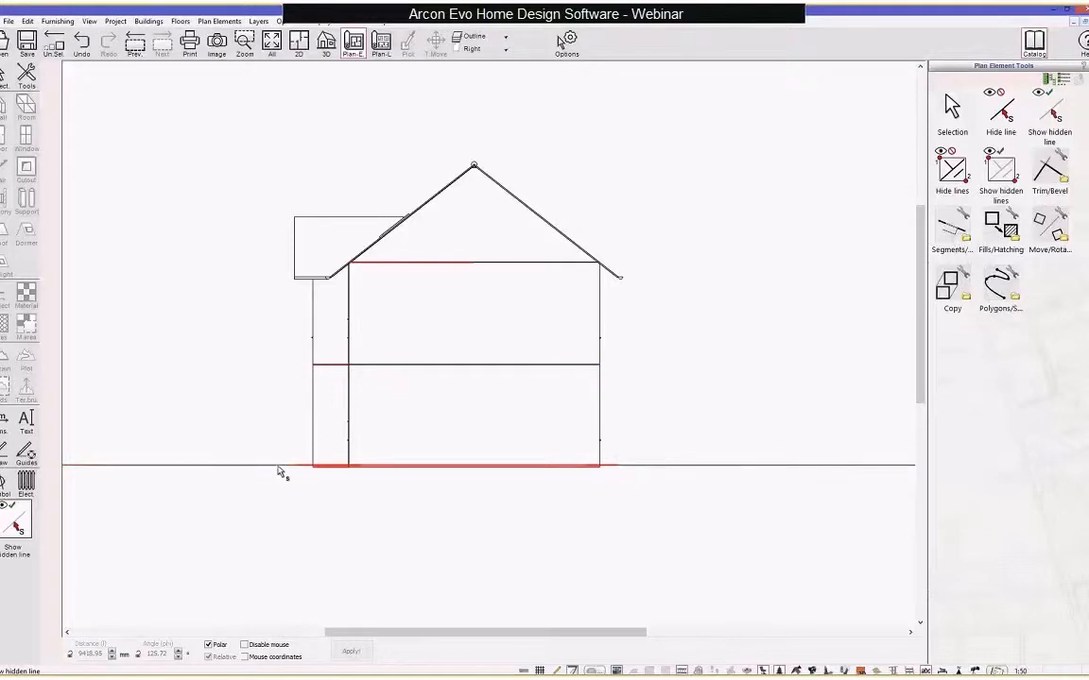
Step: Hide the ground lines beside the house, the line between the storeys and the porch-side half of the eaves-level line again
{"action": "left_click", "coordinate": [1004, 111]}
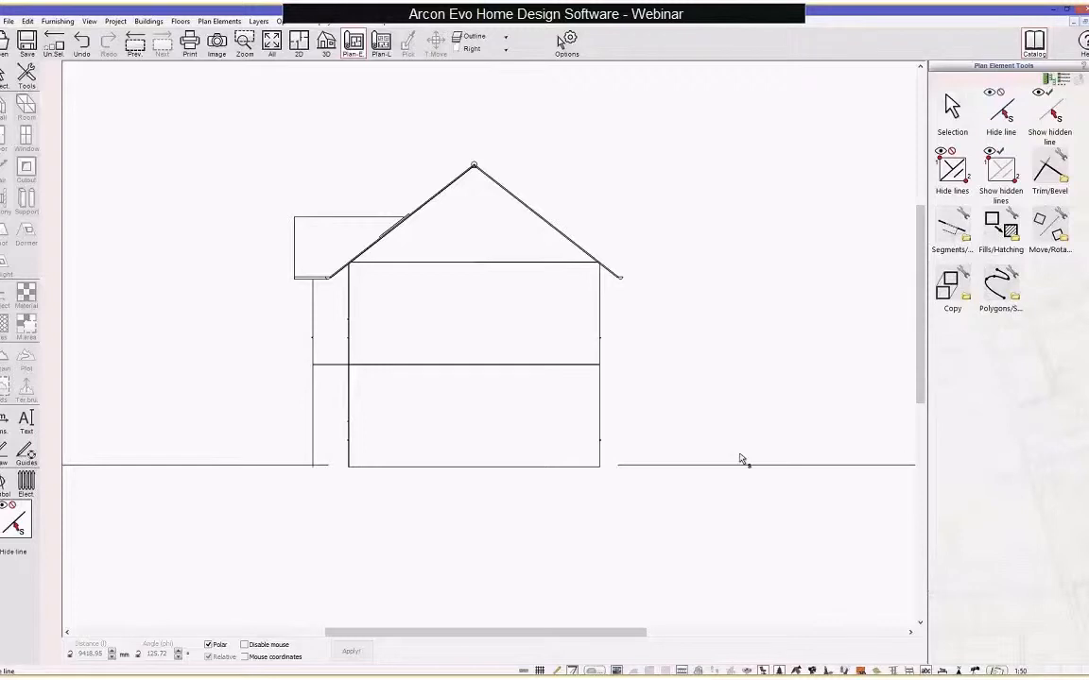
{"action": "left_click", "coordinate": [697, 471]}
{"action": "left_click", "coordinate": [272, 468]}
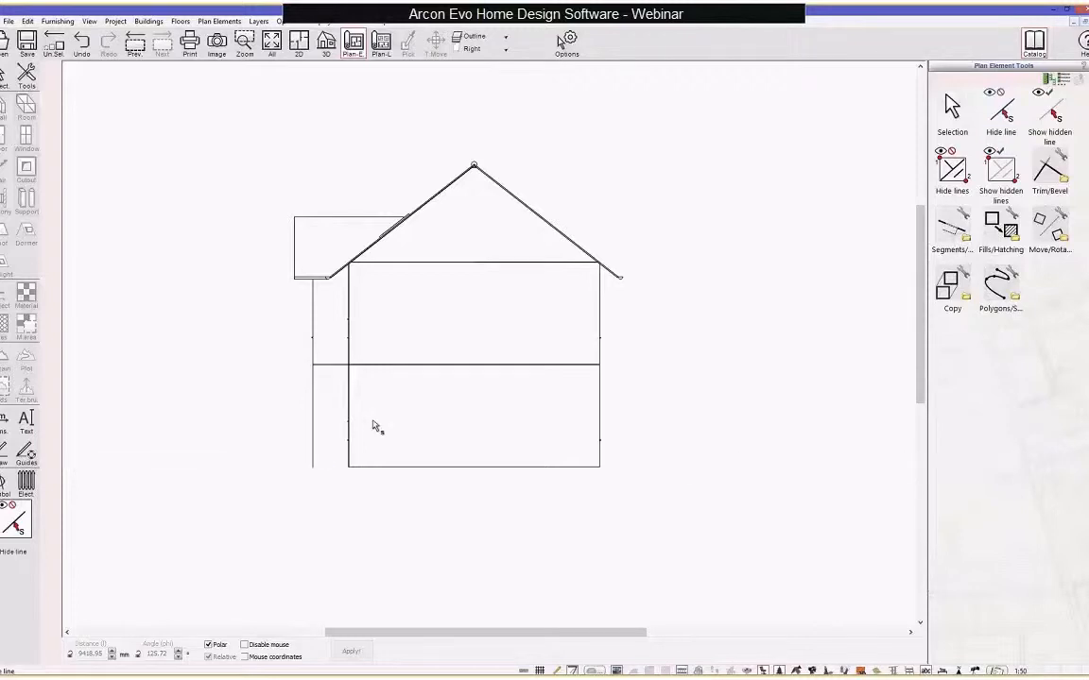
{"action": "left_click", "coordinate": [405, 365]}
{"action": "left_click", "coordinate": [445, 262]}
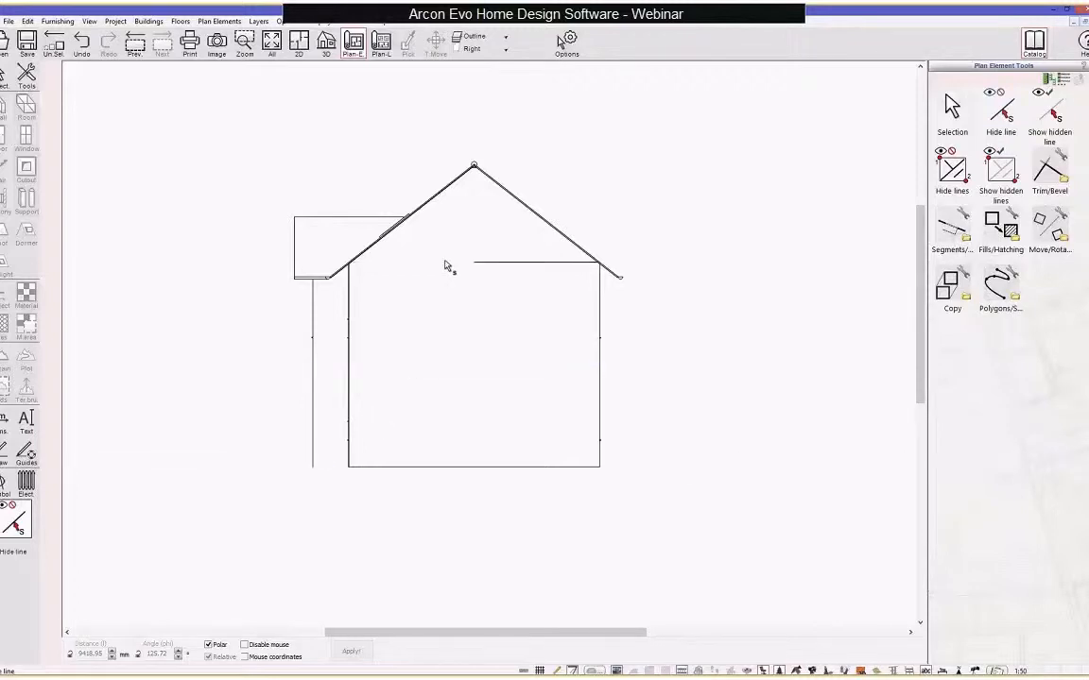
Step: Restore the hidden lines at the foot of the porch in the Right elevation
{"action": "left_click", "coordinate": [1049, 115]}
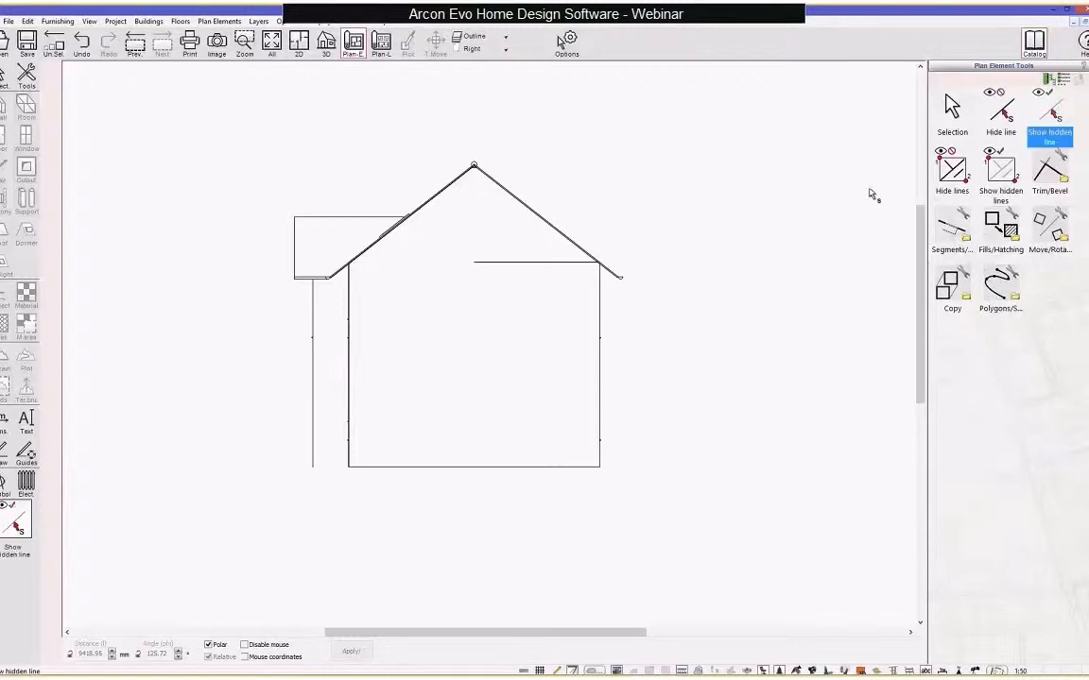
{"action": "left_click", "coordinate": [328, 467]}
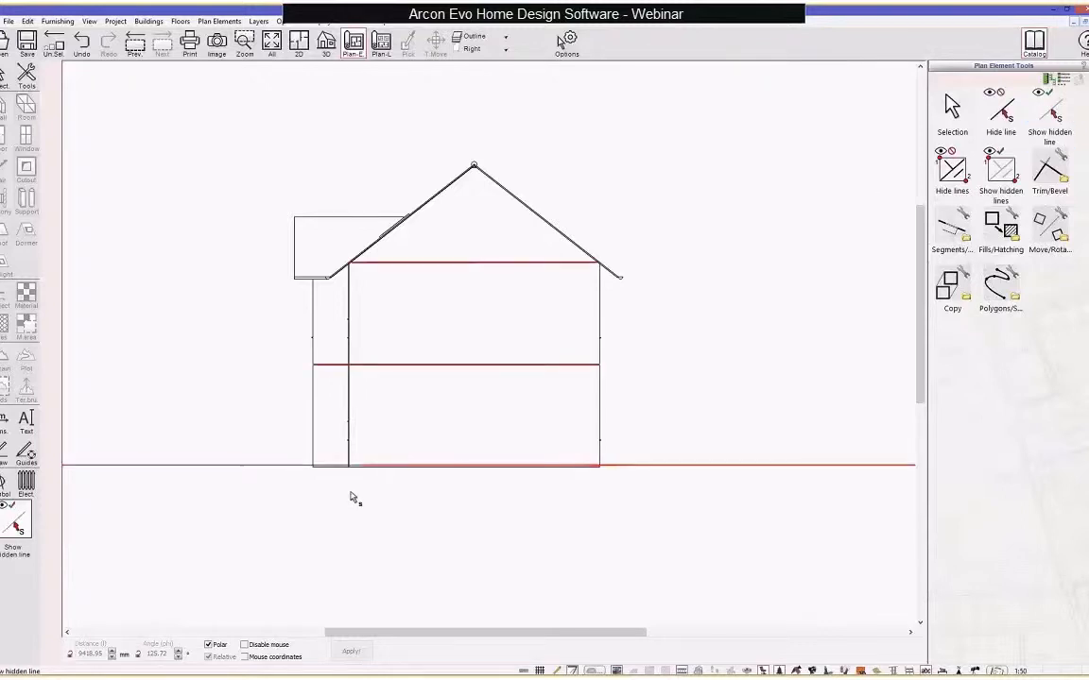
{"action": "left_click", "coordinate": [952, 111]}
{"action": "left_click", "coordinate": [1049, 111]}
Step: Hide the ground line beside the porch, the short ground segment crossing its foot, and the remaining half of the eaves-level line
{"action": "left_click", "coordinate": [1000, 112]}
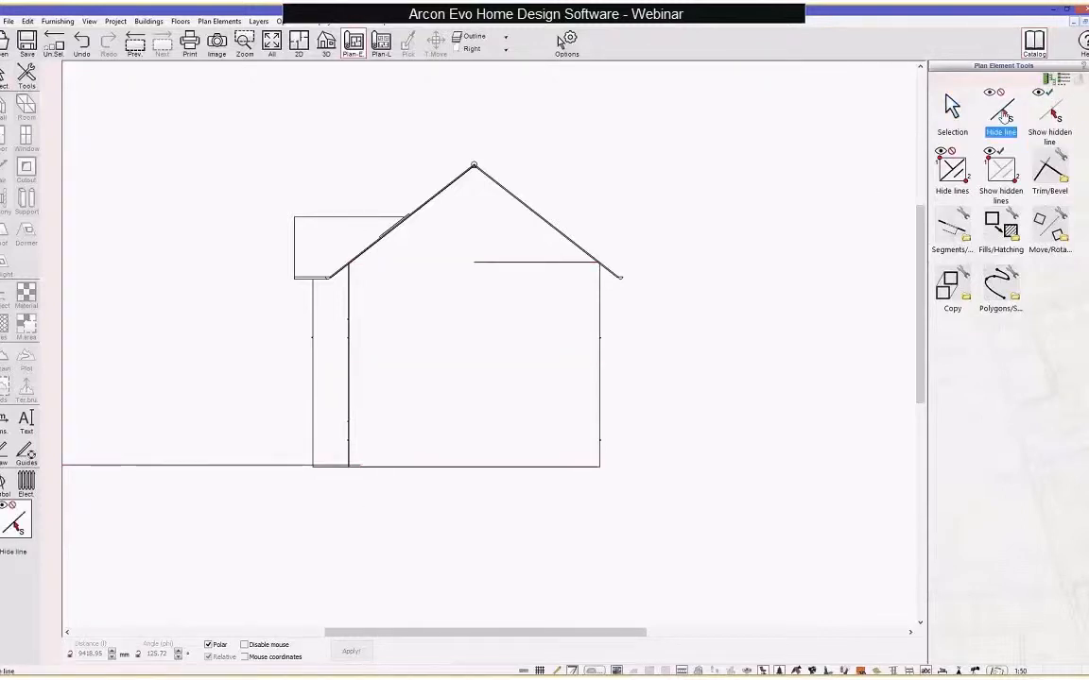
{"action": "left_click", "coordinate": [209, 466]}
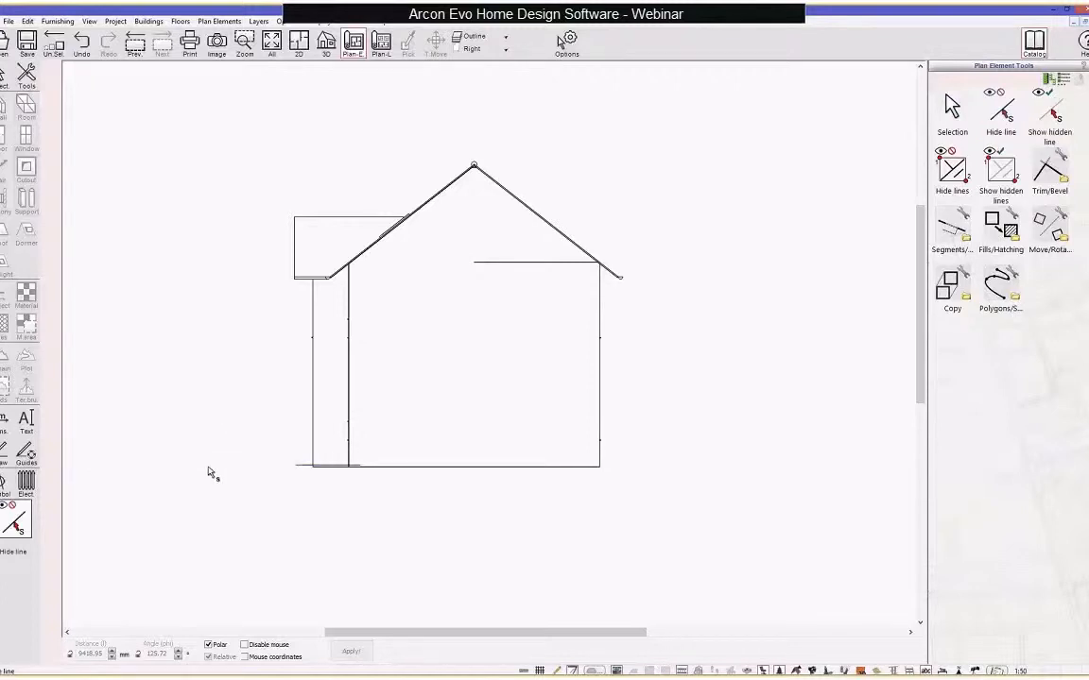
{"action": "scroll", "coordinate": [304, 469], "scroll_direction": "up", "scroll_amount": 2}
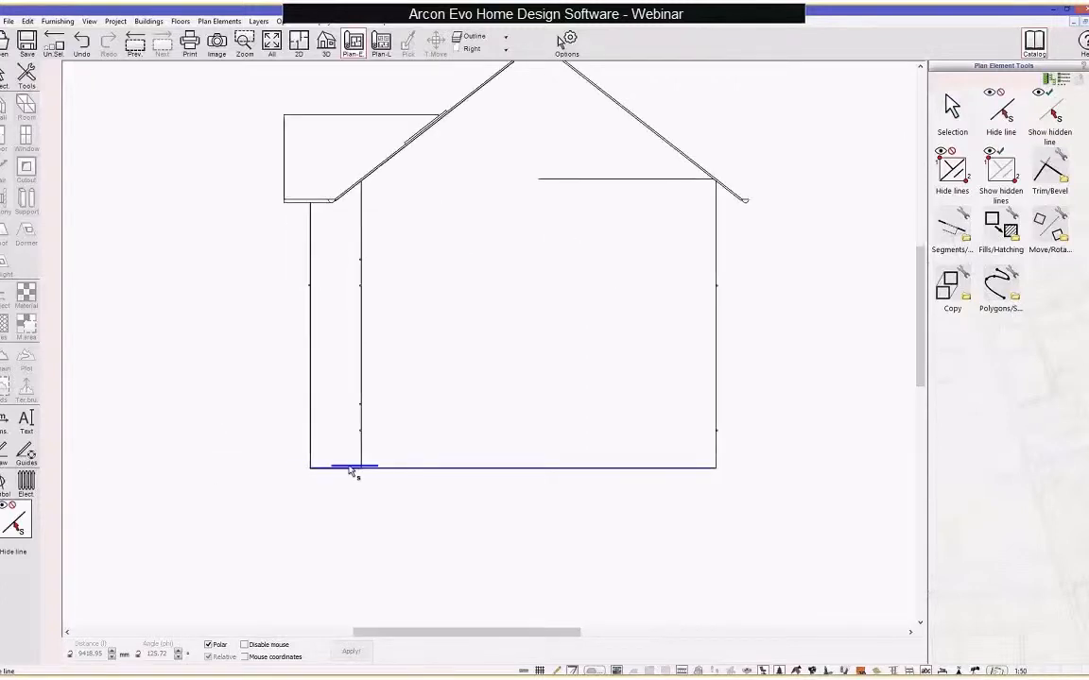
{"action": "scroll", "coordinate": [350, 473], "scroll_direction": "up", "scroll_amount": 3}
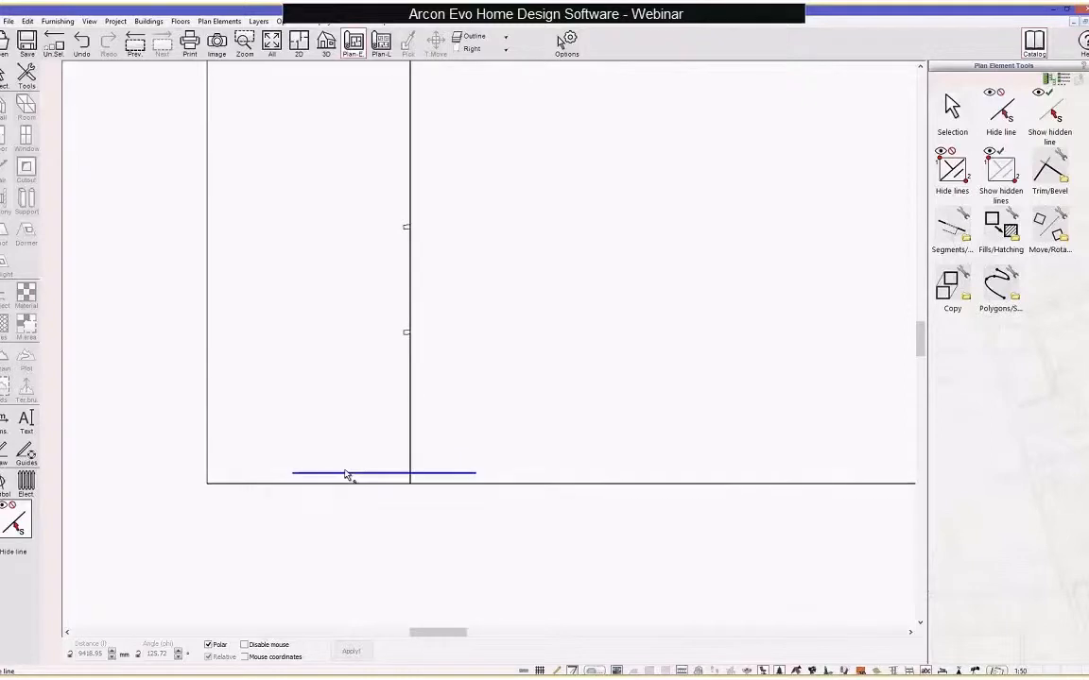
{"action": "left_click", "coordinate": [346, 474]}
{"action": "scroll", "coordinate": [418, 438], "scroll_direction": "down", "scroll_amount": 5}
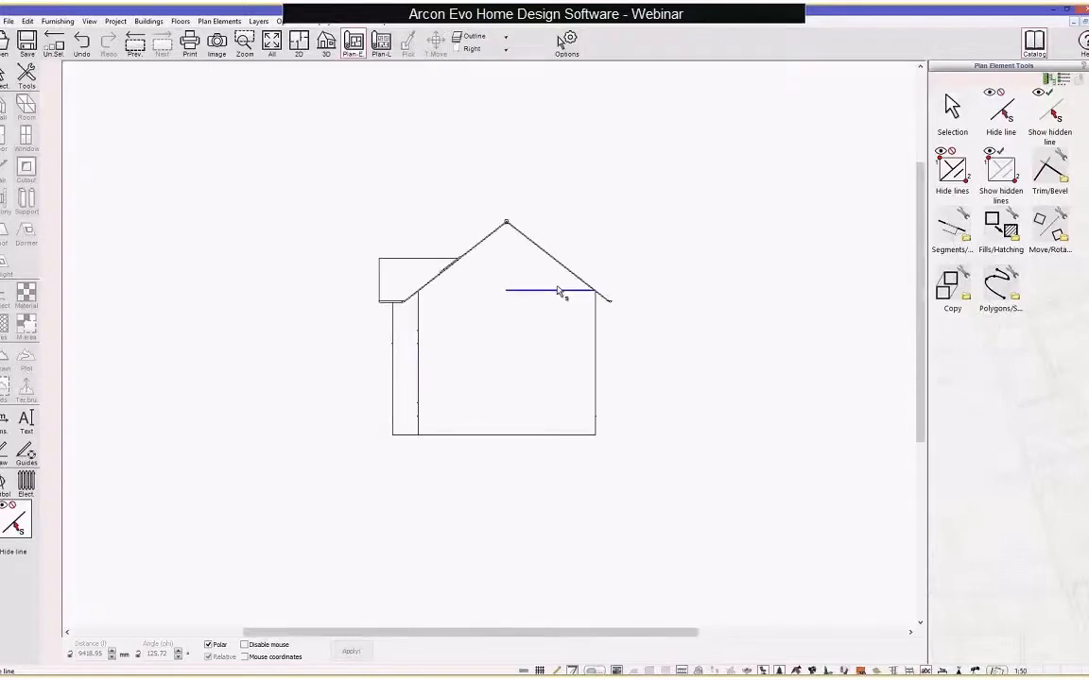
{"action": "left_click", "coordinate": [557, 291]}
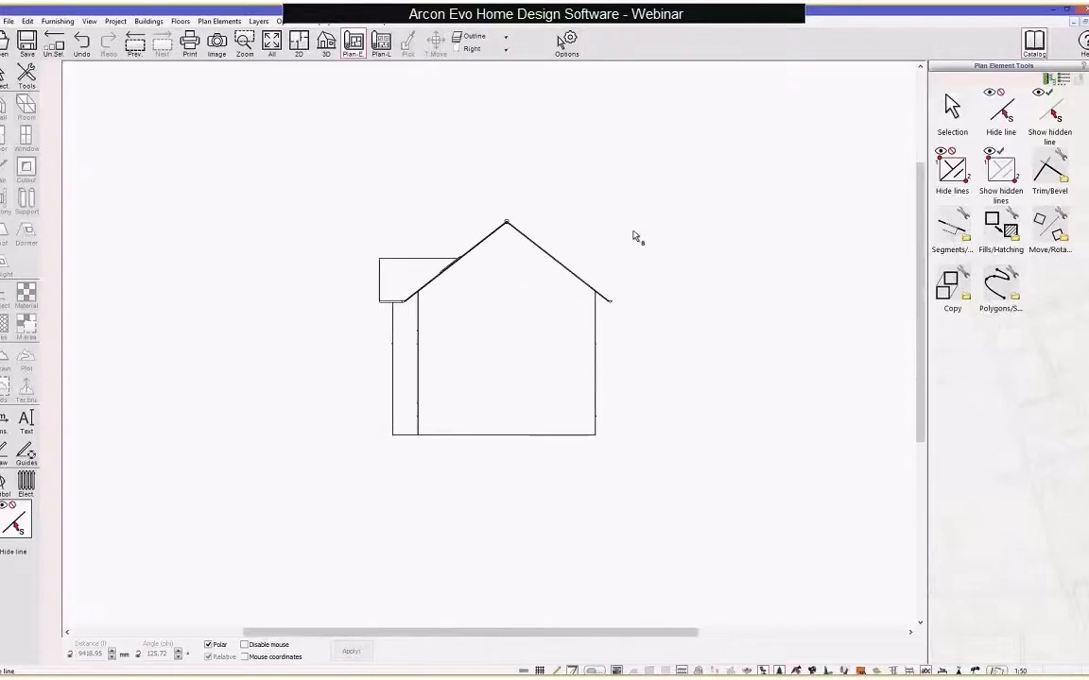
Step: Create another plan element showing the Bottom elevation of the house
{"action": "left_click", "coordinate": [505, 49]}
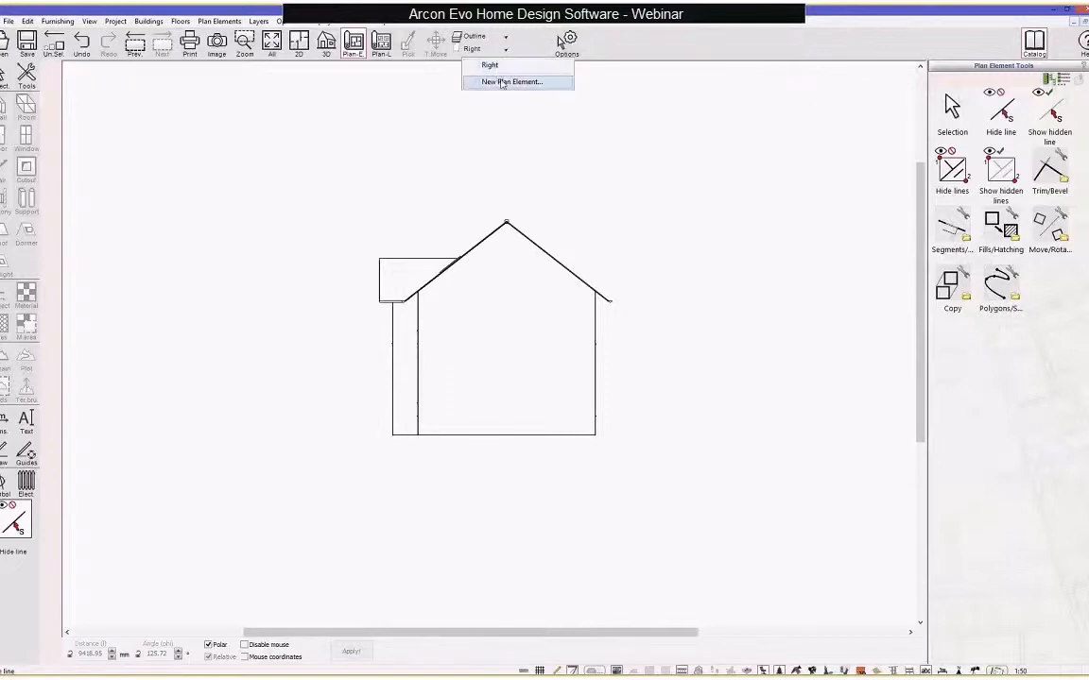
{"action": "left_click", "coordinate": [510, 85]}
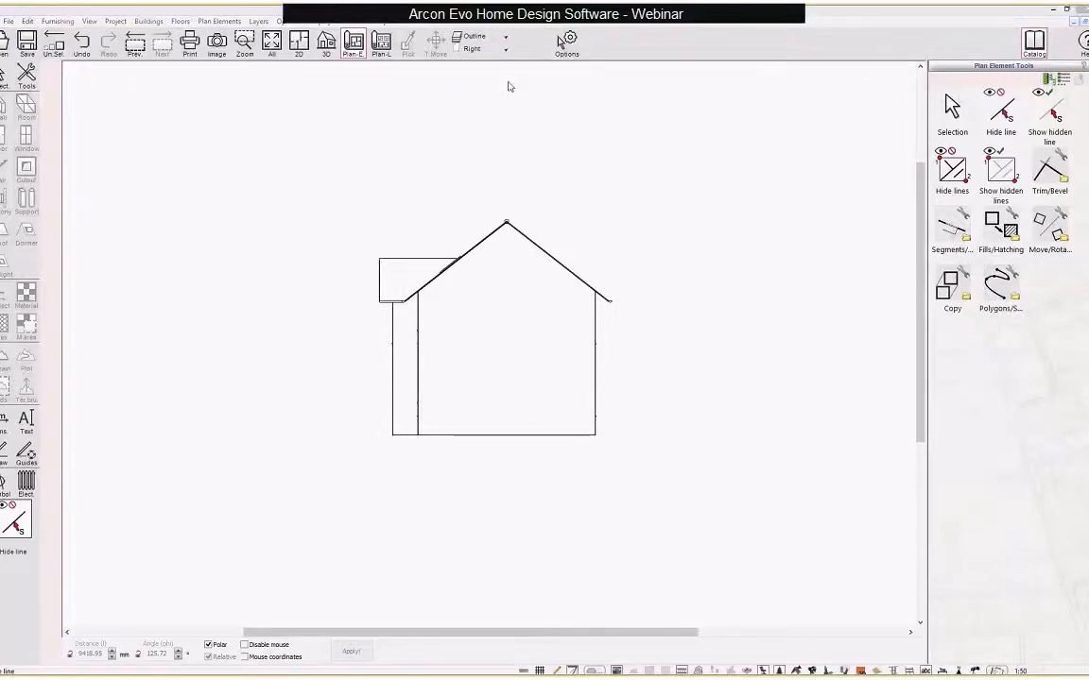
{"action": "left_click", "coordinate": [534, 337]}
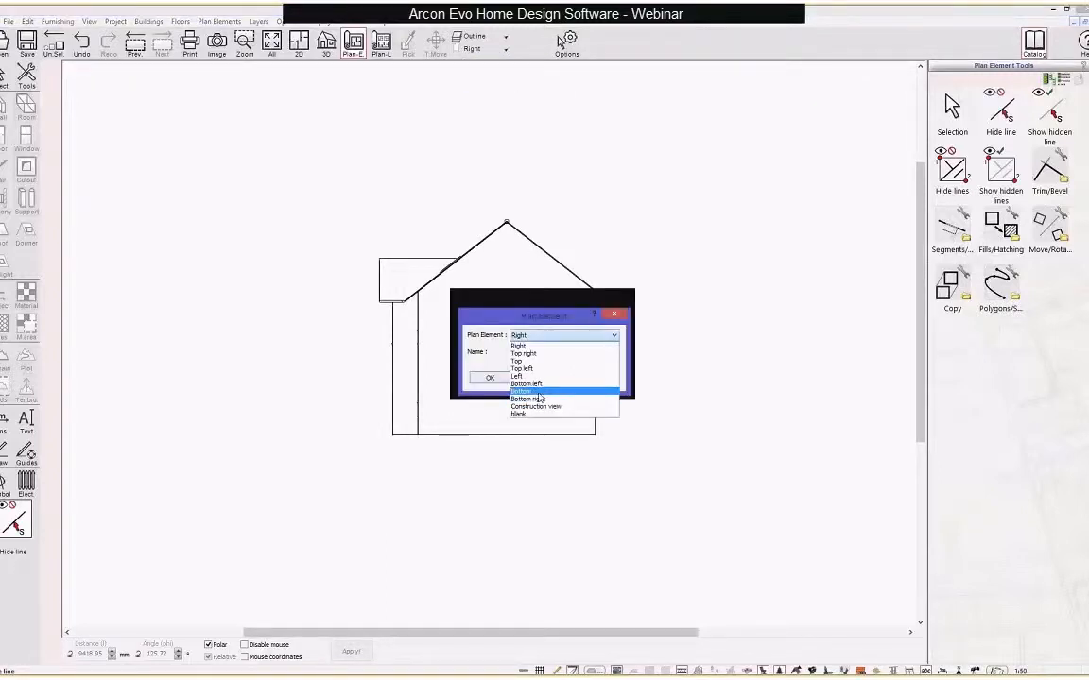
{"action": "left_click", "coordinate": [540, 391]}
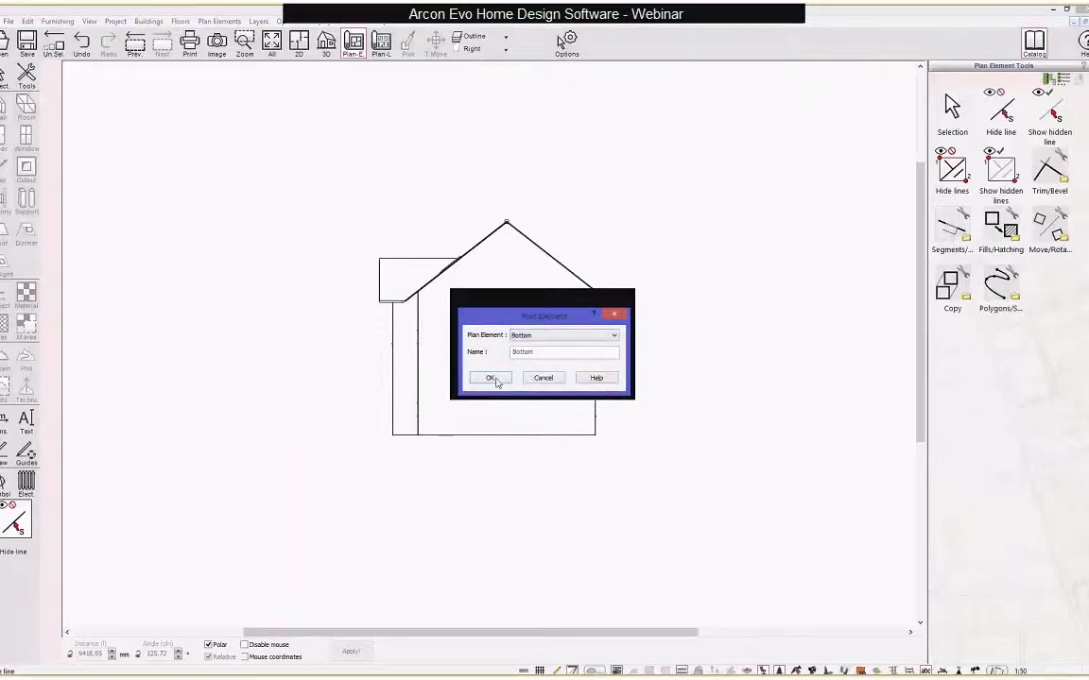
{"action": "left_click", "coordinate": [491, 379]}
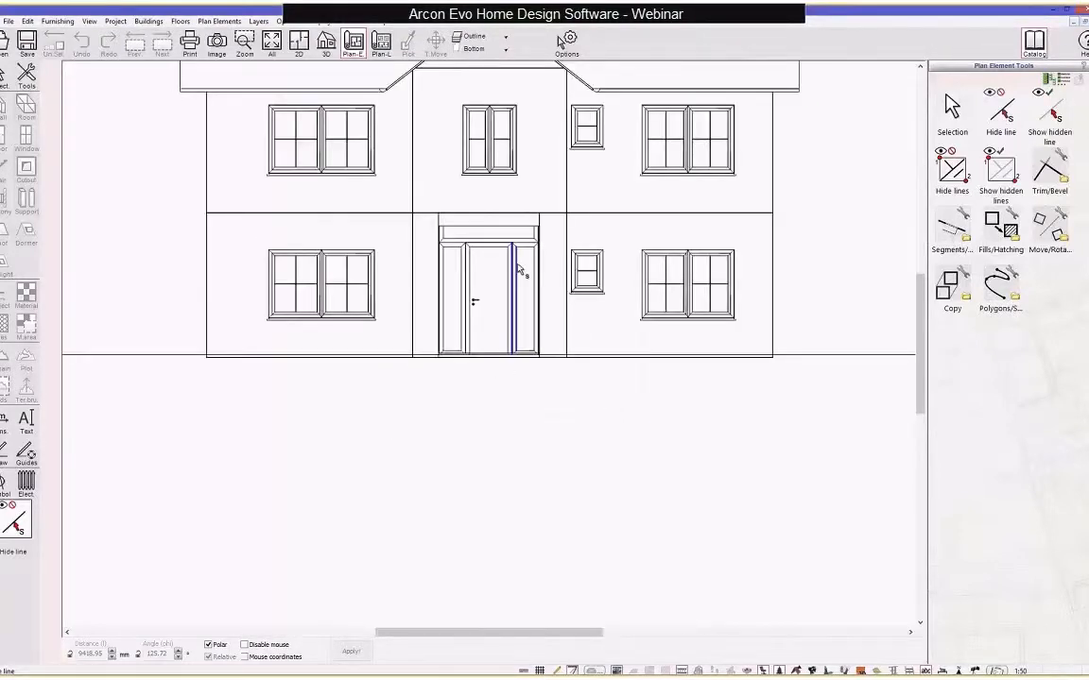
Step: Hide the ground line beside the house in the Bottom elevation, including the short segment projecting past the wall corner
{"action": "mouse_move", "coordinate": [519, 271]}
{"action": "middle_mouse_down"}
{"action": "mouse_move", "coordinate": [521, 421]}
{"action": "mouse_move", "coordinate": [518, 378]}
{"action": "middle_mouse_up"}
{"action": "scroll", "coordinate": [520, 420], "scroll_direction": "down", "scroll_amount": 2}
{"action": "scroll", "coordinate": [518, 378], "scroll_direction": "down", "scroll_amount": 3}
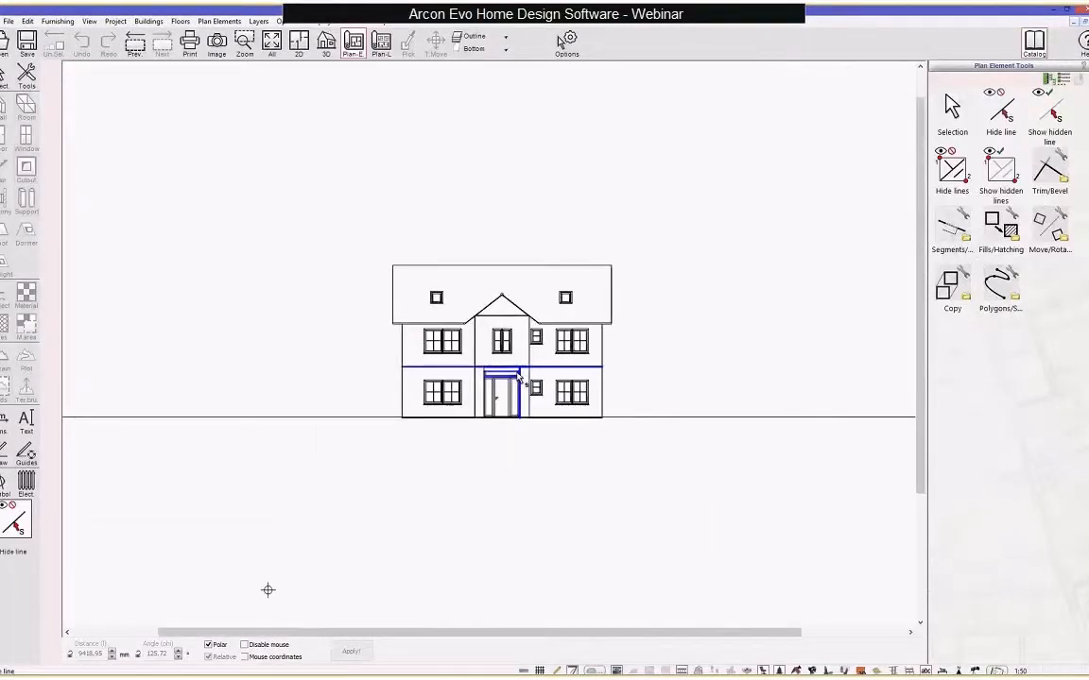
{"action": "scroll", "coordinate": [517, 378], "scroll_direction": "up", "scroll_amount": 2}
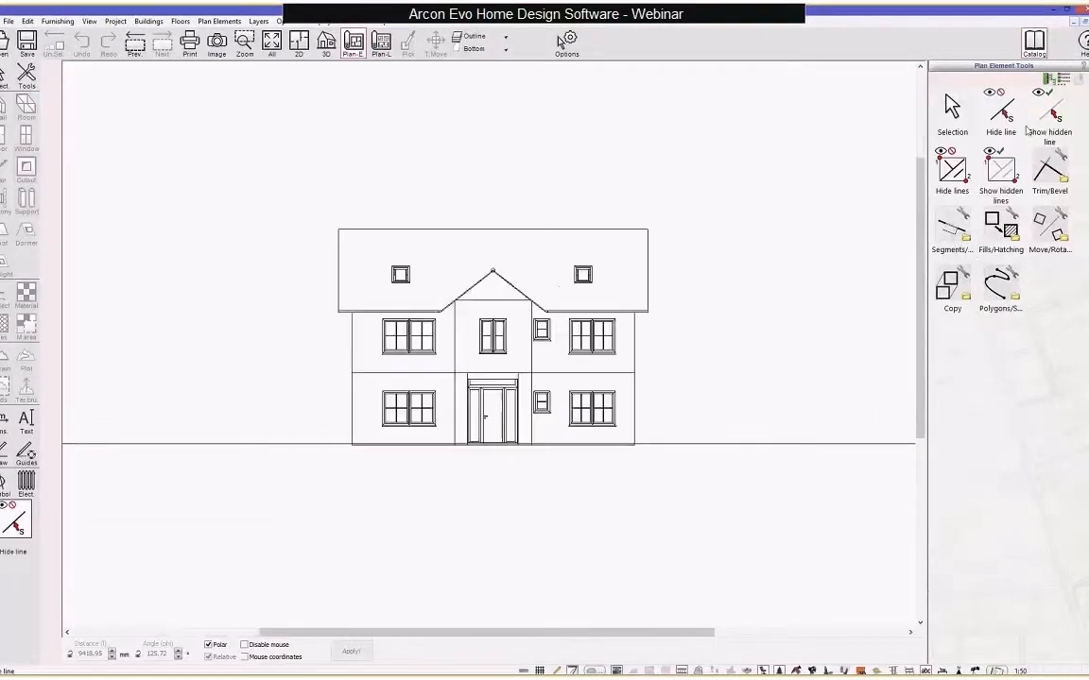
{"action": "left_click", "coordinate": [728, 445]}
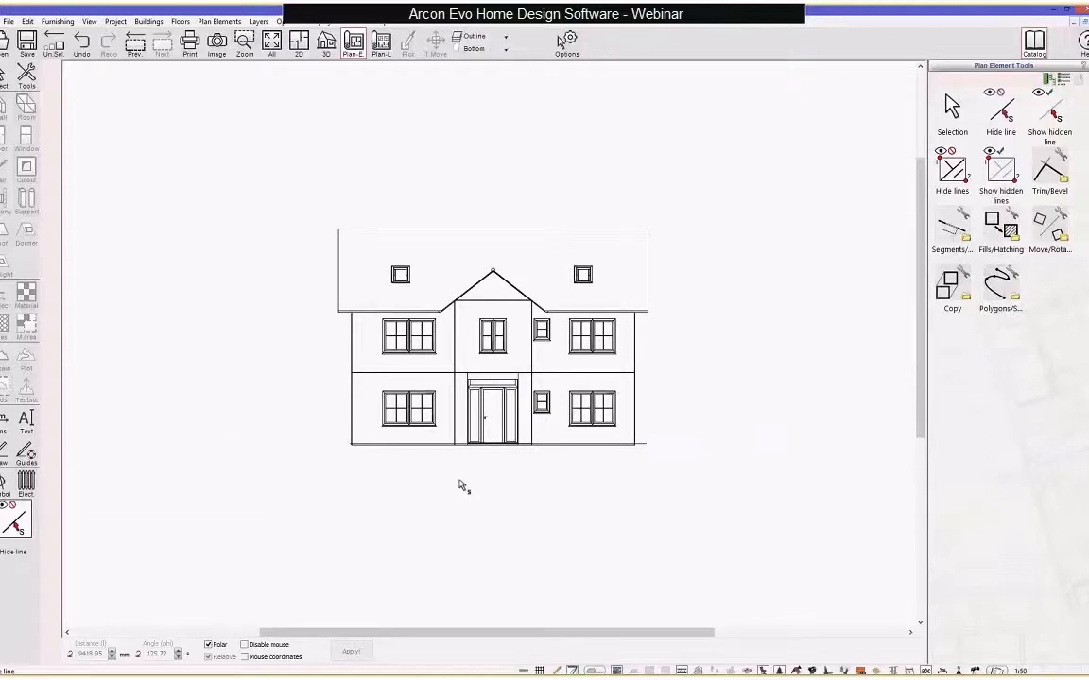
{"action": "scroll", "coordinate": [648, 444], "scroll_direction": "up", "scroll_amount": 1}
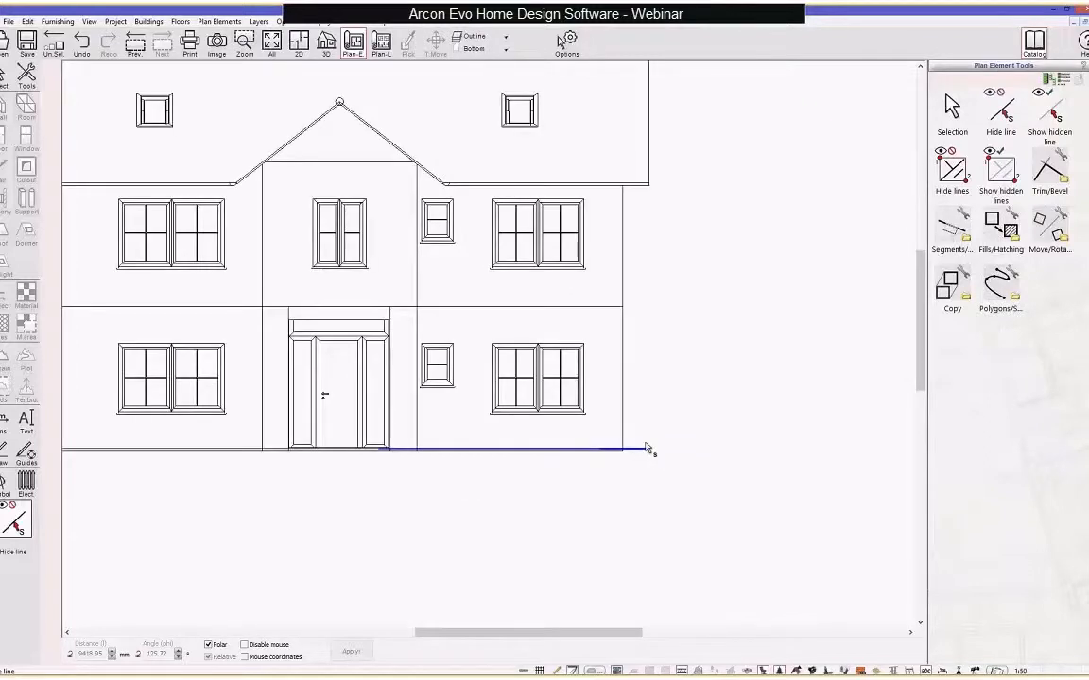
{"action": "left_click", "coordinate": [647, 445]}
{"action": "scroll", "coordinate": [319, 237], "scroll_direction": "down", "scroll_amount": 1}
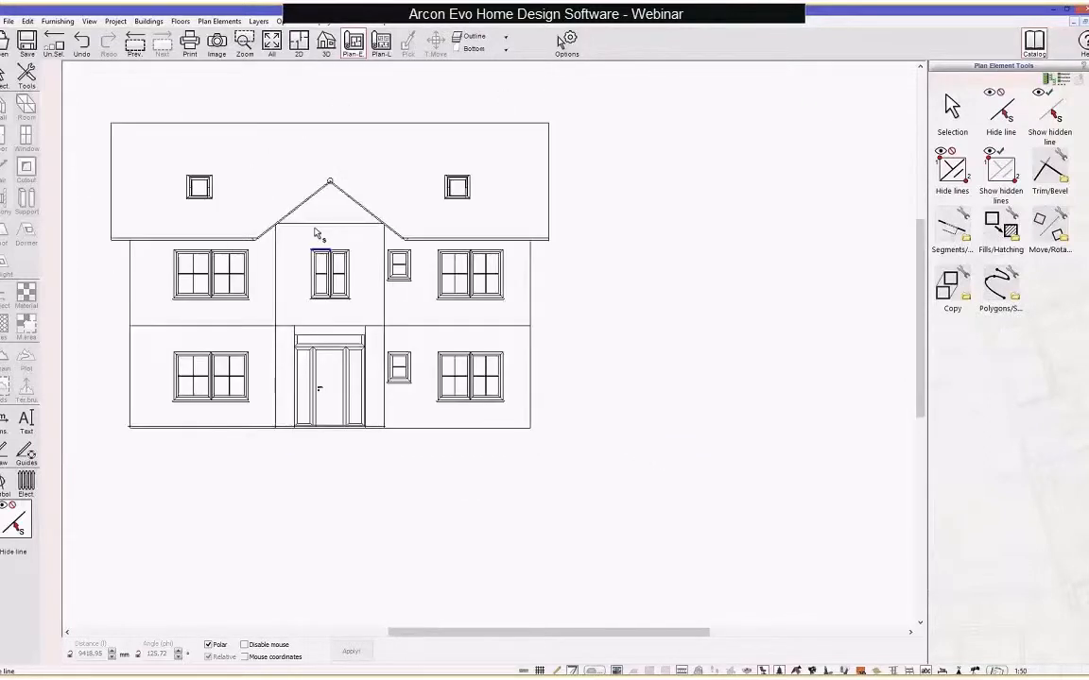
Step: Hide the lines between the storeys on both side walls and beside the entrance door, plus the horizontal line across the gable
{"action": "left_click", "coordinate": [242, 326]}
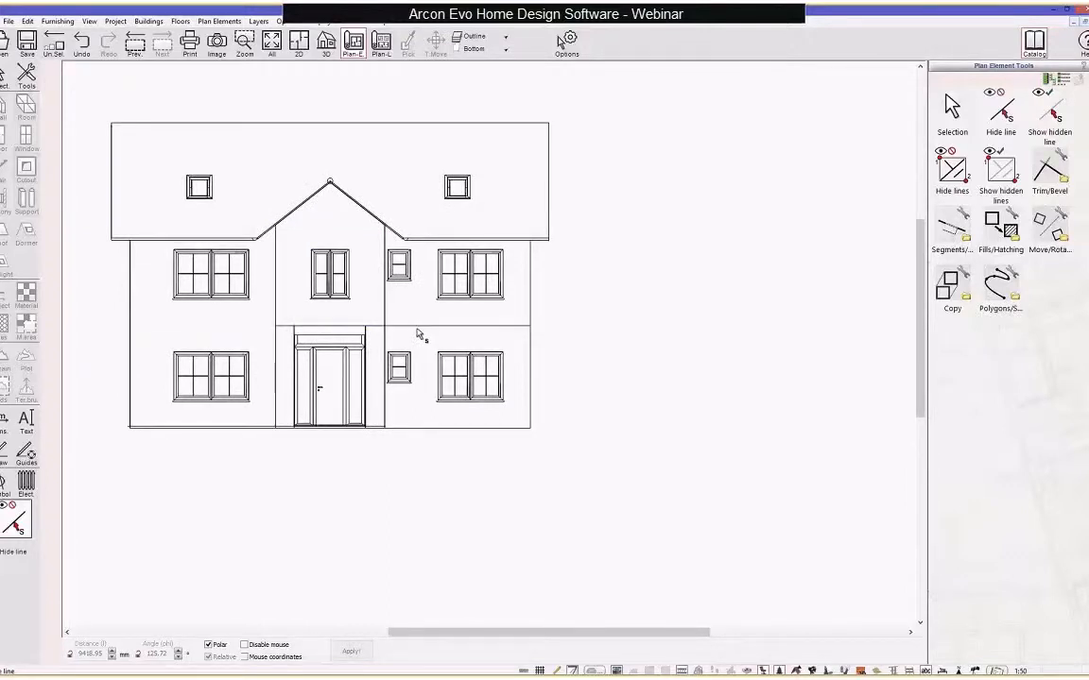
{"action": "left_click", "coordinate": [416, 327]}
{"action": "scroll", "coordinate": [420, 331], "scroll_direction": "up", "scroll_amount": 1}
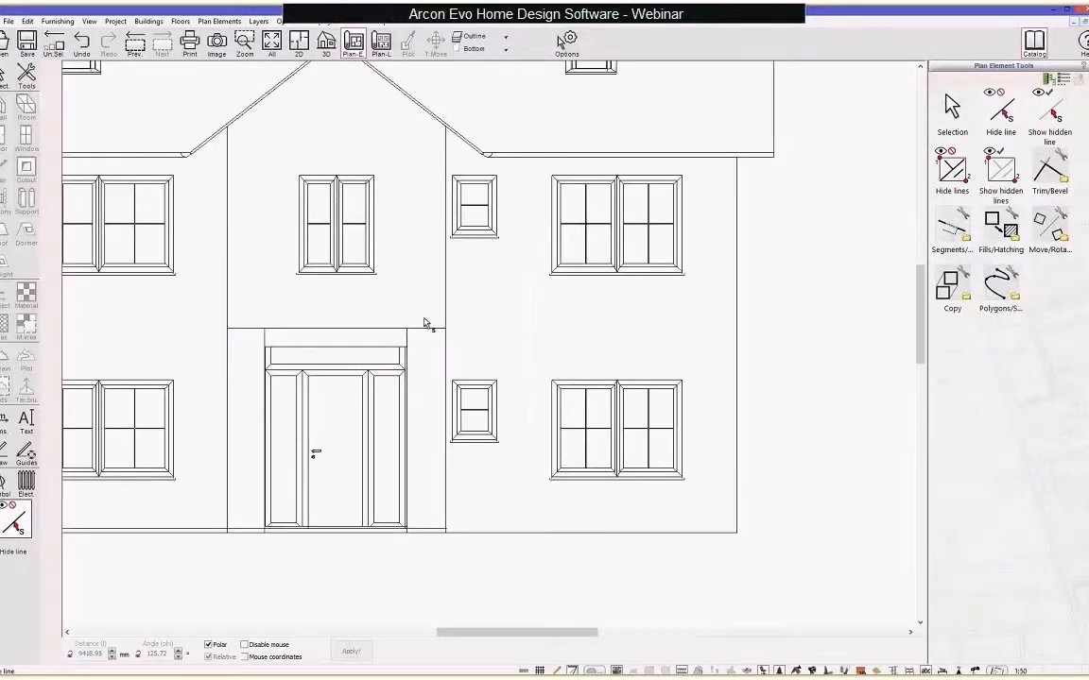
{"action": "left_click", "coordinate": [424, 326]}
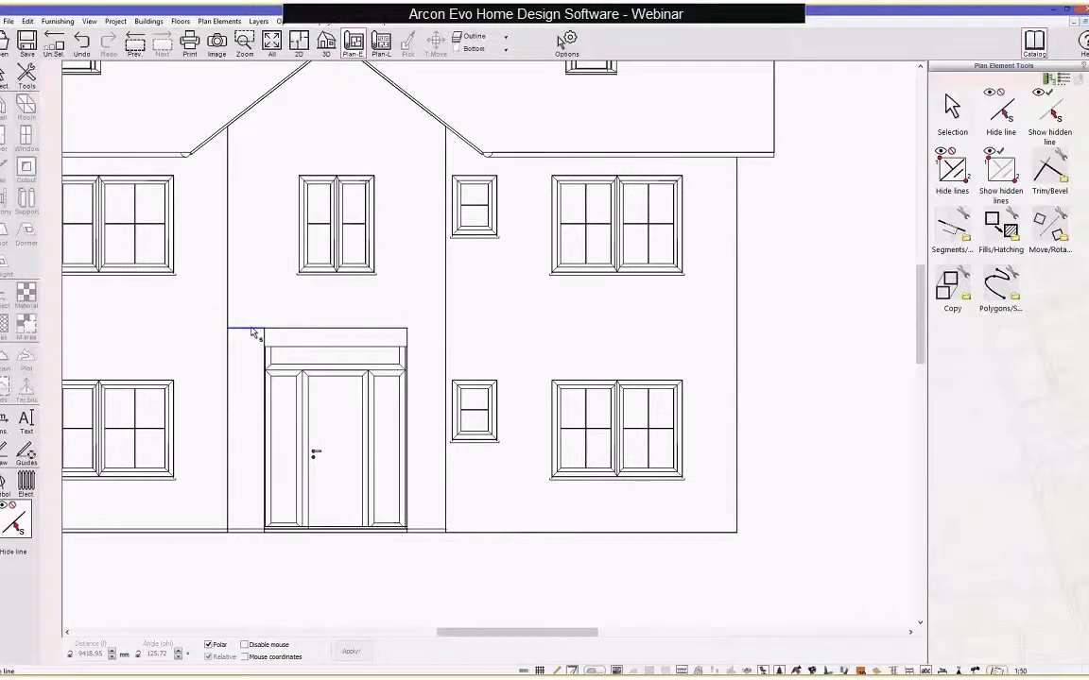
{"action": "left_click", "coordinate": [253, 332]}
{"action": "scroll", "coordinate": [288, 335], "scroll_direction": "down", "scroll_amount": 2}
{"action": "middle_click_drag", "start_coordinate": [357, 337], "coordinate": [432, 353]}
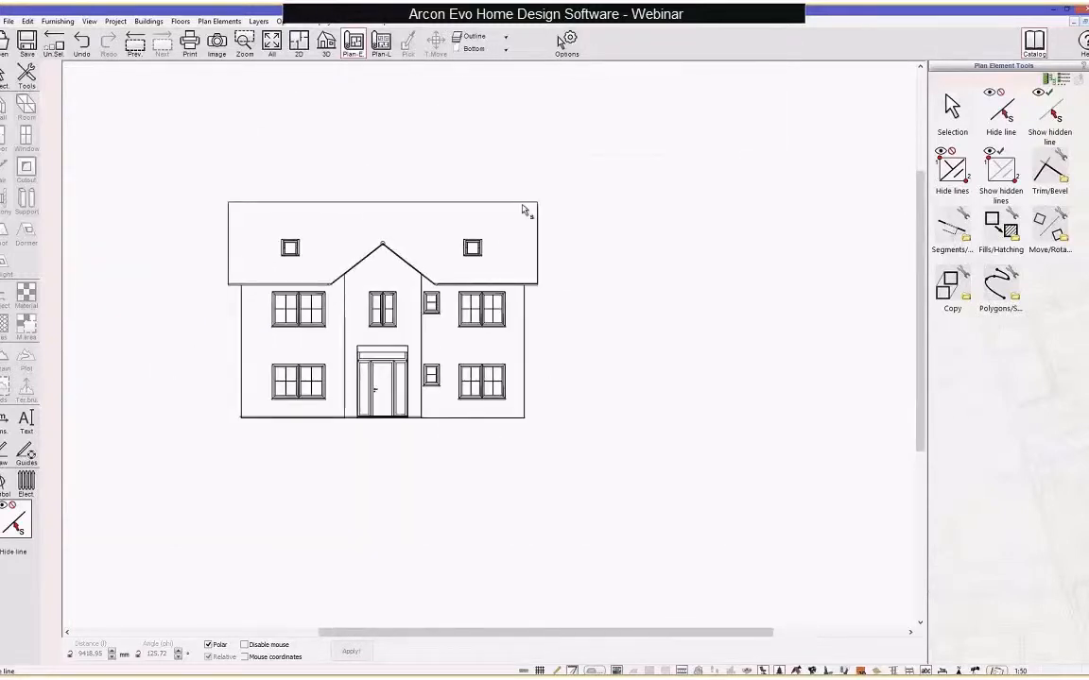
Step: Create a new plan element of the Construction view type
{"action": "left_click", "coordinate": [504, 50]}
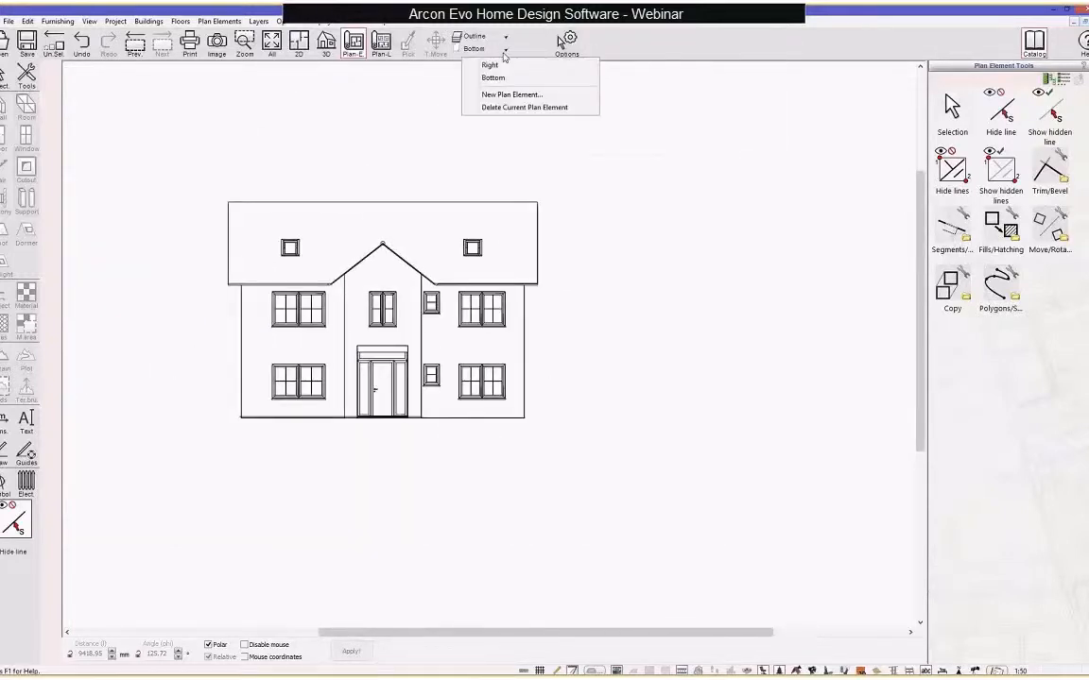
{"action": "left_click", "coordinate": [508, 96]}
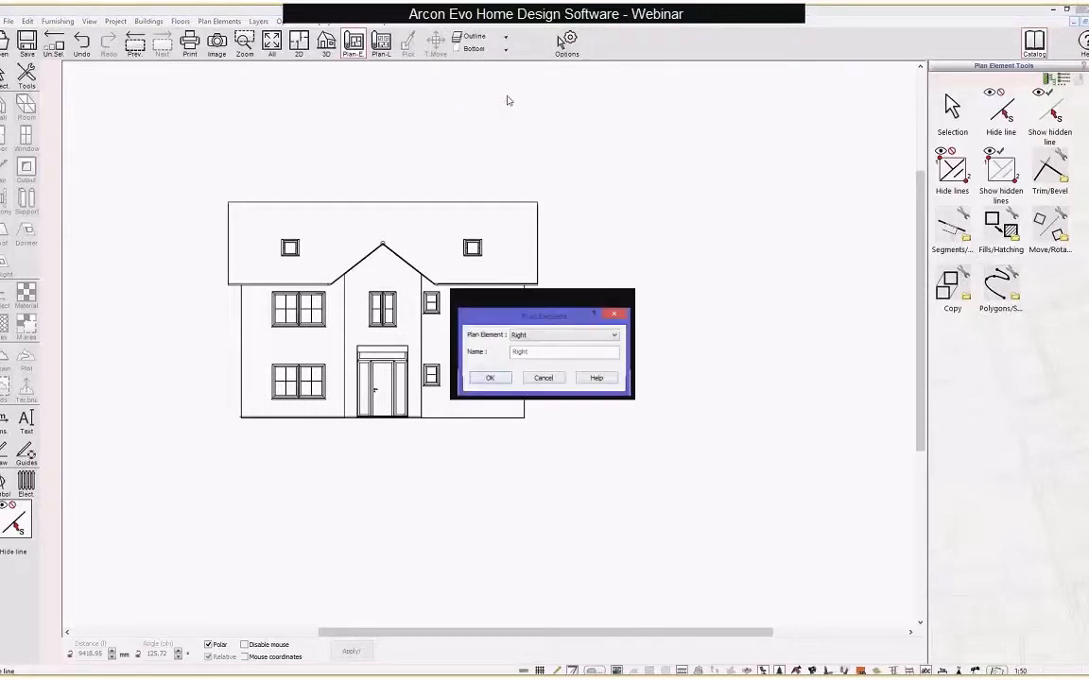
{"action": "left_click", "coordinate": [534, 336]}
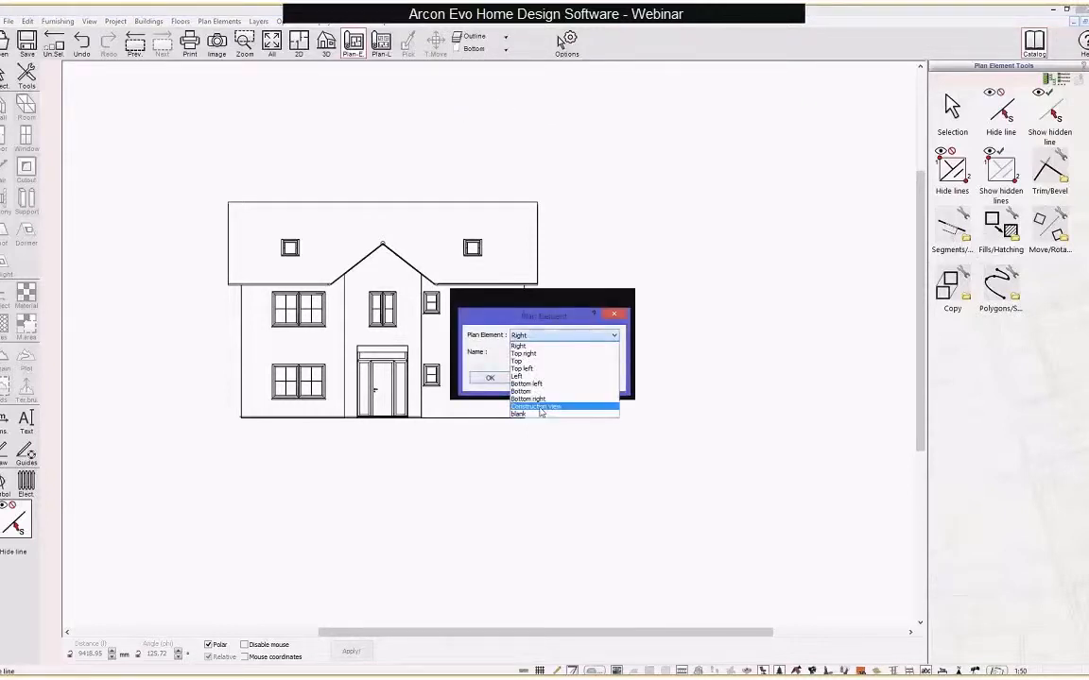
{"action": "left_click", "coordinate": [541, 407]}
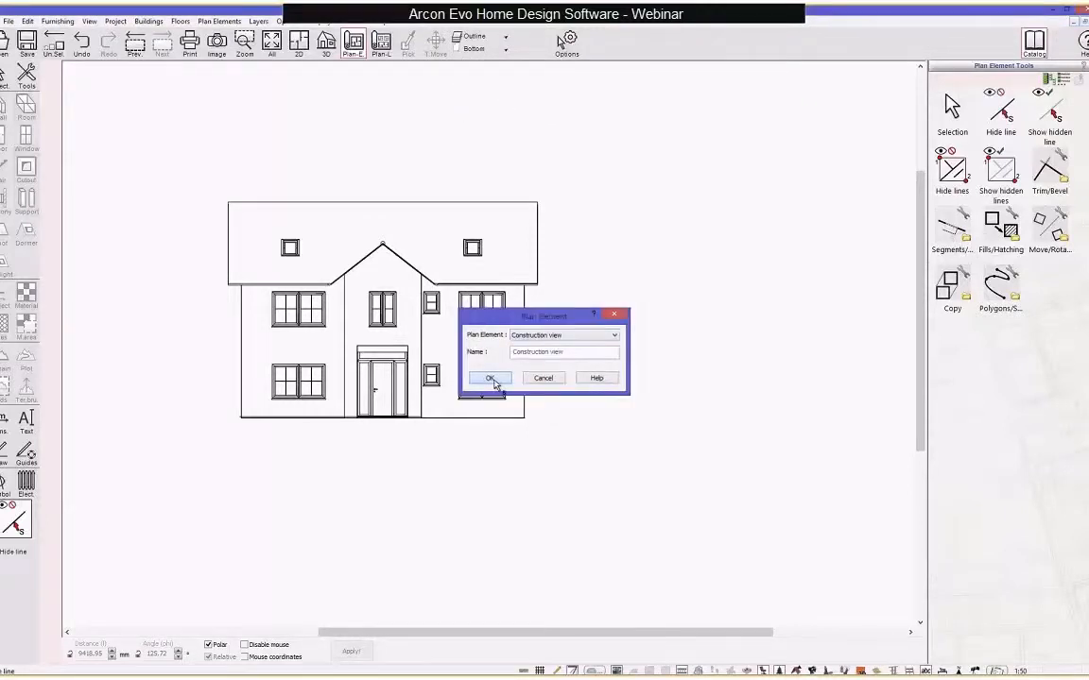
{"action": "left_click", "coordinate": [492, 379]}
{"action": "scroll", "coordinate": [498, 384], "scroll_direction": "down", "scroll_amount": 2}
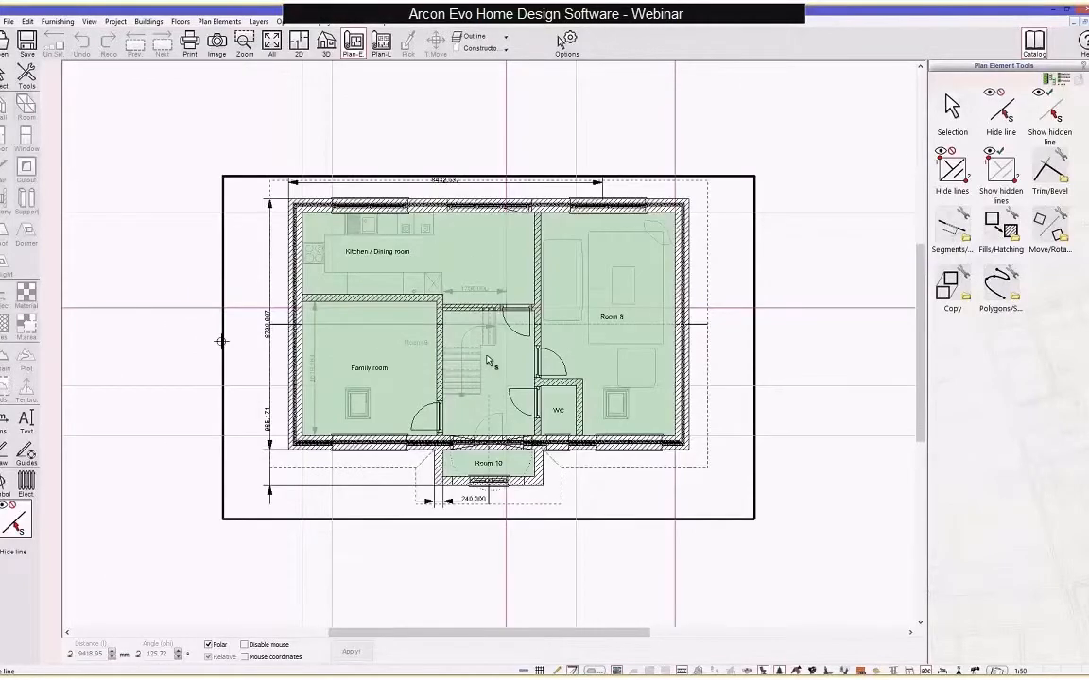
{"action": "mouse_move", "coordinate": [489, 361]}
{"action": "middle_mouse_down"}
{"action": "mouse_move", "coordinate": [466, 373]}
{"action": "mouse_move", "coordinate": [483, 367]}
{"action": "middle_mouse_up"}
{"action": "middle_click_drag", "start_coordinate": [451, 270], "coordinate": [453, 257]}
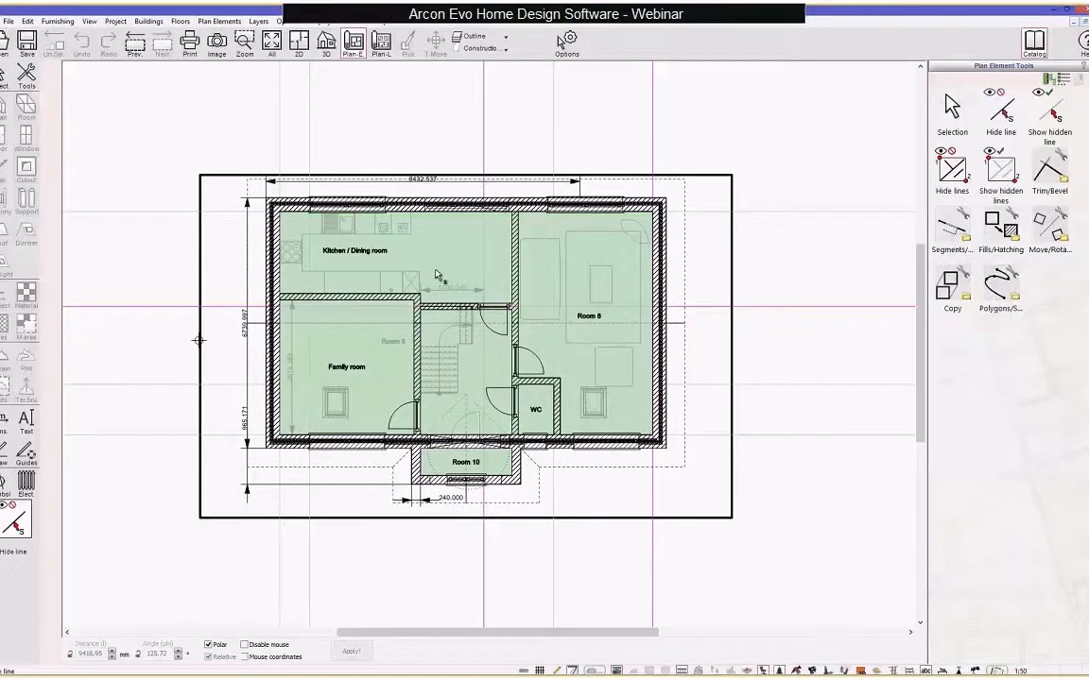
{"action": "middle_click_drag", "start_coordinate": [436, 270], "coordinate": [436, 267]}
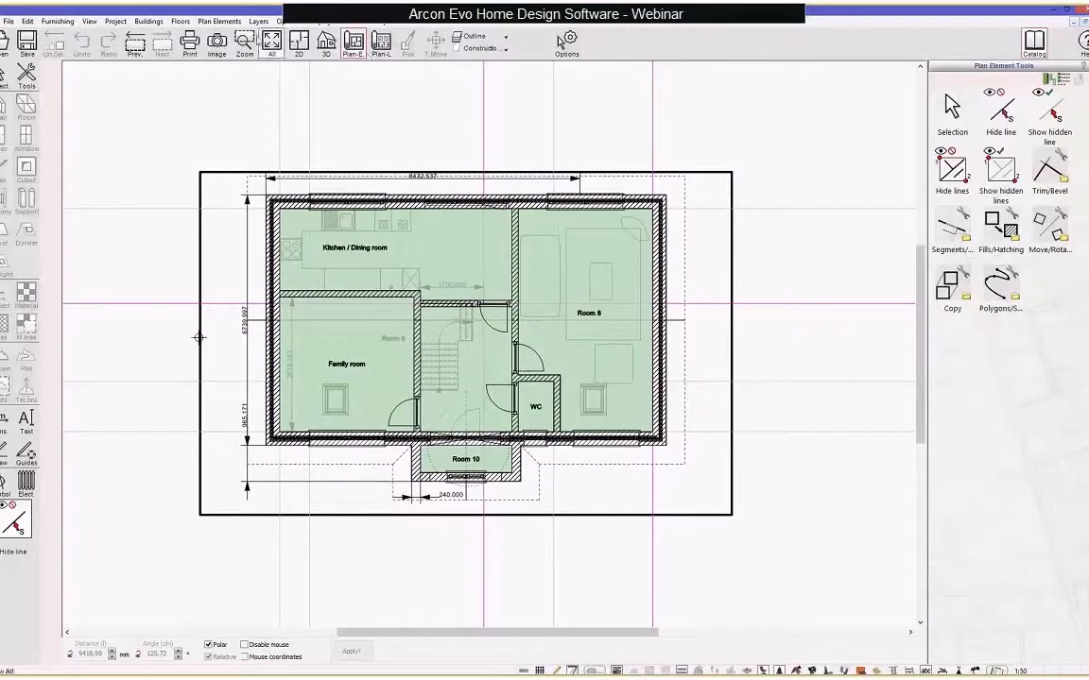
Step: In the floor manager, make the ground floor active and the only visible floor, with visible floors set to Selected
{"action": "left_click", "coordinate": [179, 21]}
{"action": "left_click", "coordinate": [207, 32]}
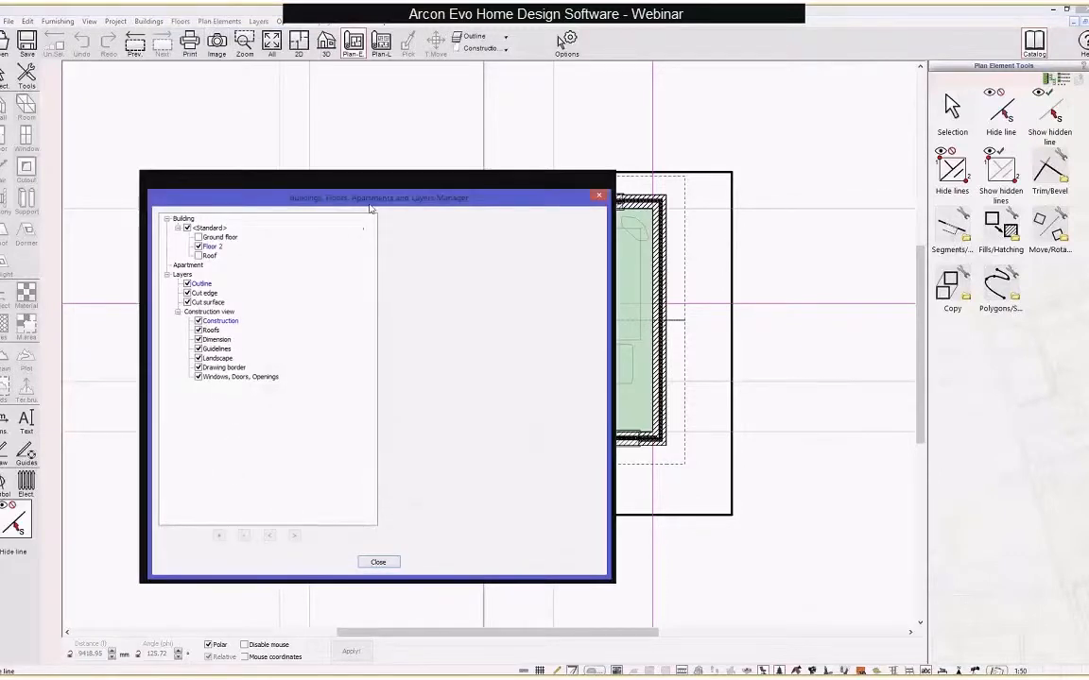
{"action": "left_click_drag", "start_coordinate": [370, 200], "coordinate": [633, 251]}
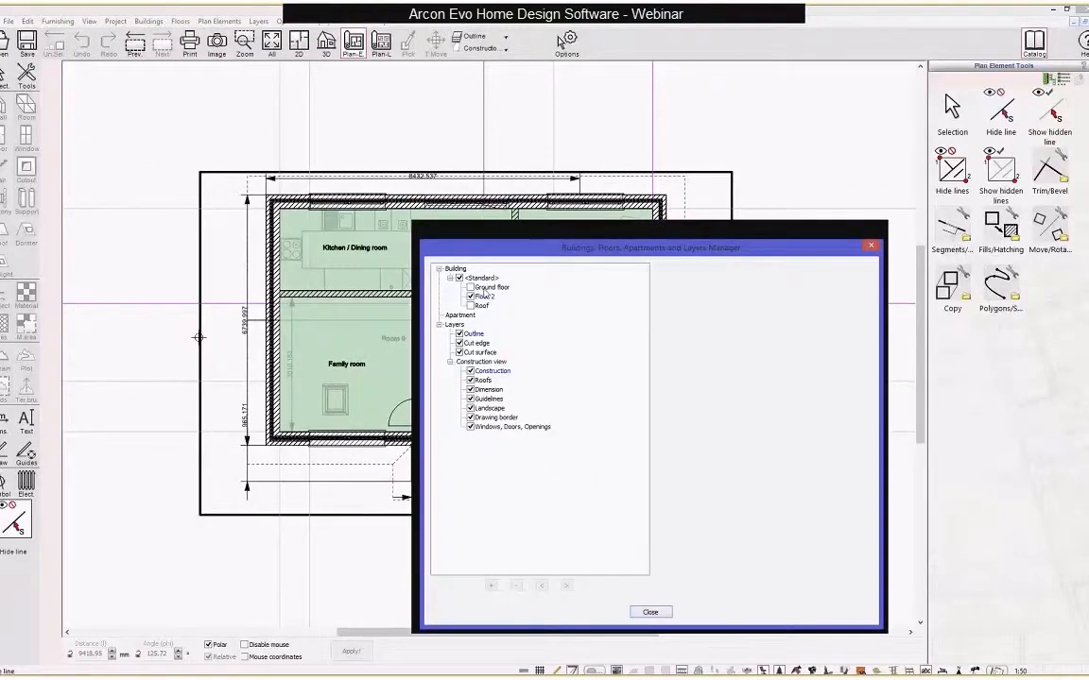
{"action": "left_click", "coordinate": [489, 287]}
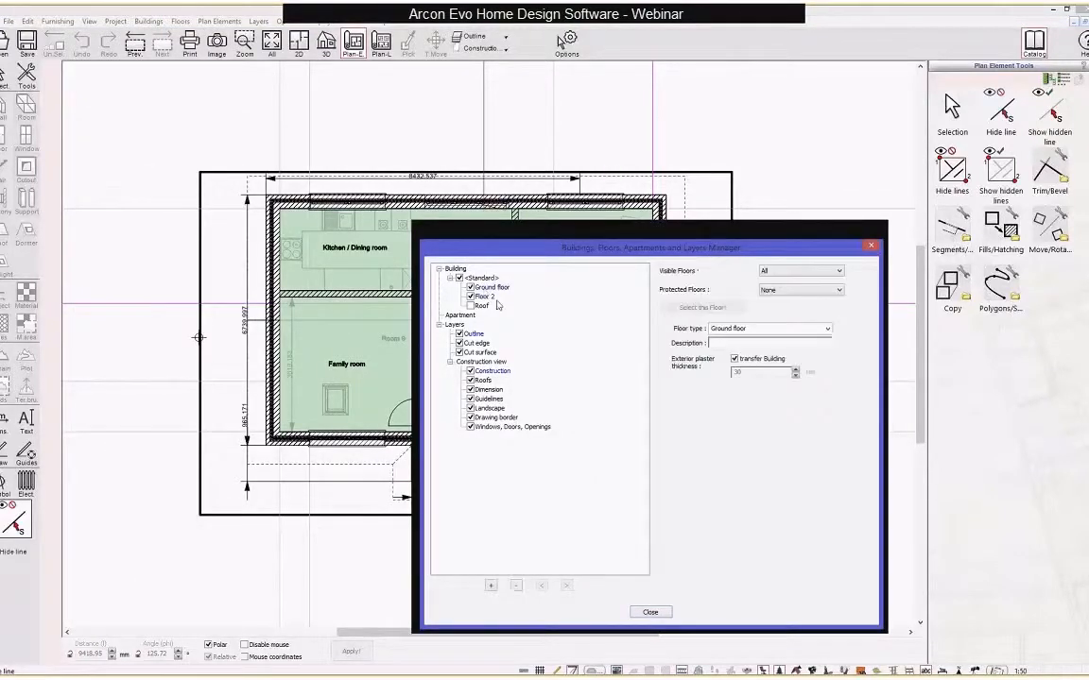
{"action": "left_click", "coordinate": [801, 272]}
{"action": "left_click", "coordinate": [784, 290]}
Step: Hide the Landscape, Guidelines and Drawing border layers in the construction view and return to the selection tool
{"action": "left_click", "coordinate": [484, 408]}
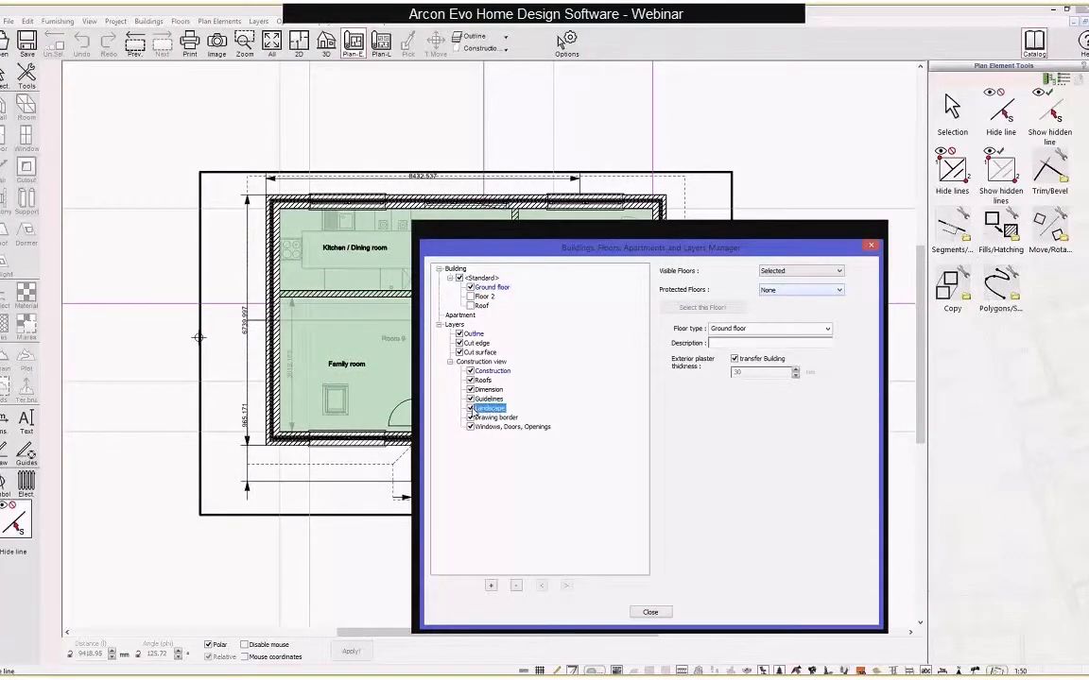
{"action": "left_click", "coordinate": [476, 401]}
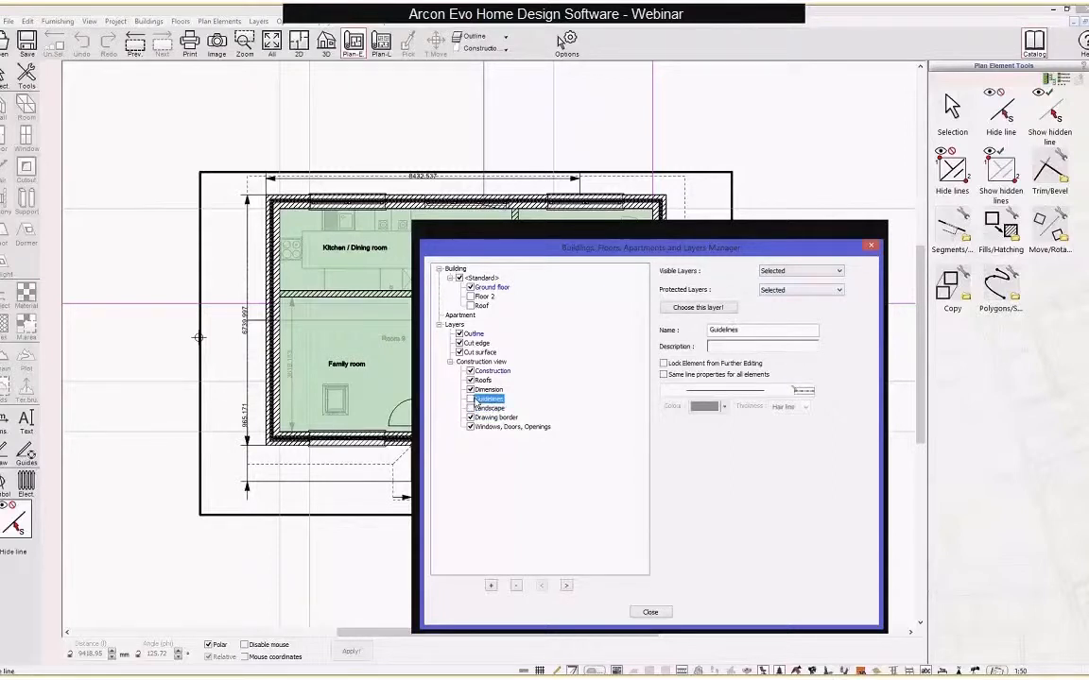
{"action": "left_click", "coordinate": [471, 417]}
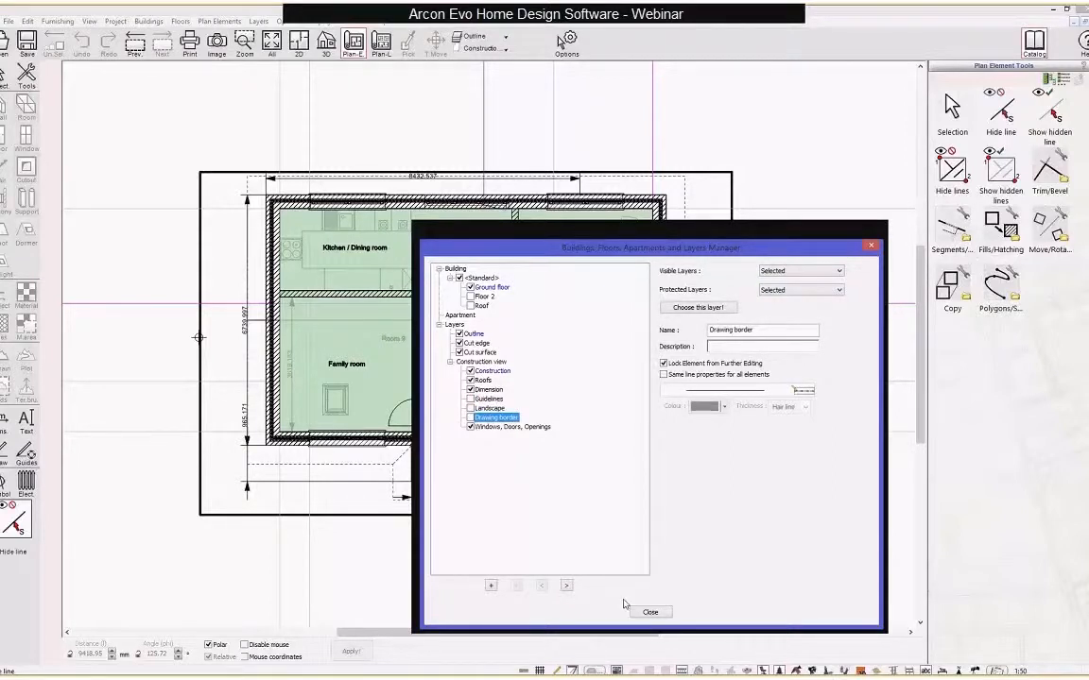
{"action": "left_click", "coordinate": [651, 612]}
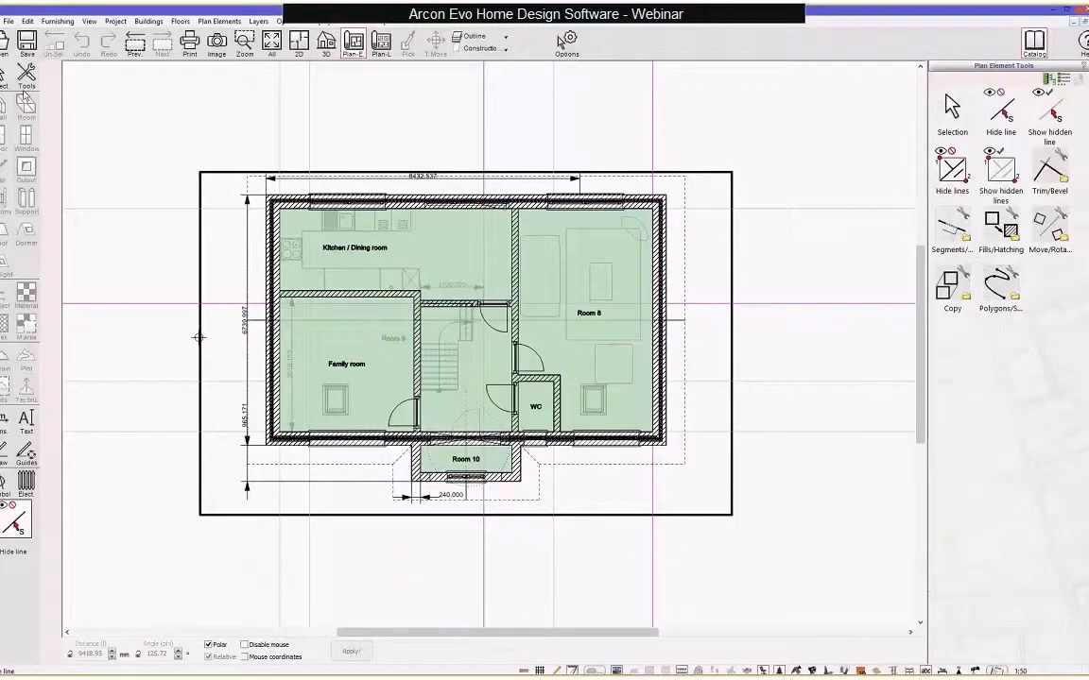
{"action": "left_click", "coordinate": [3, 75]}
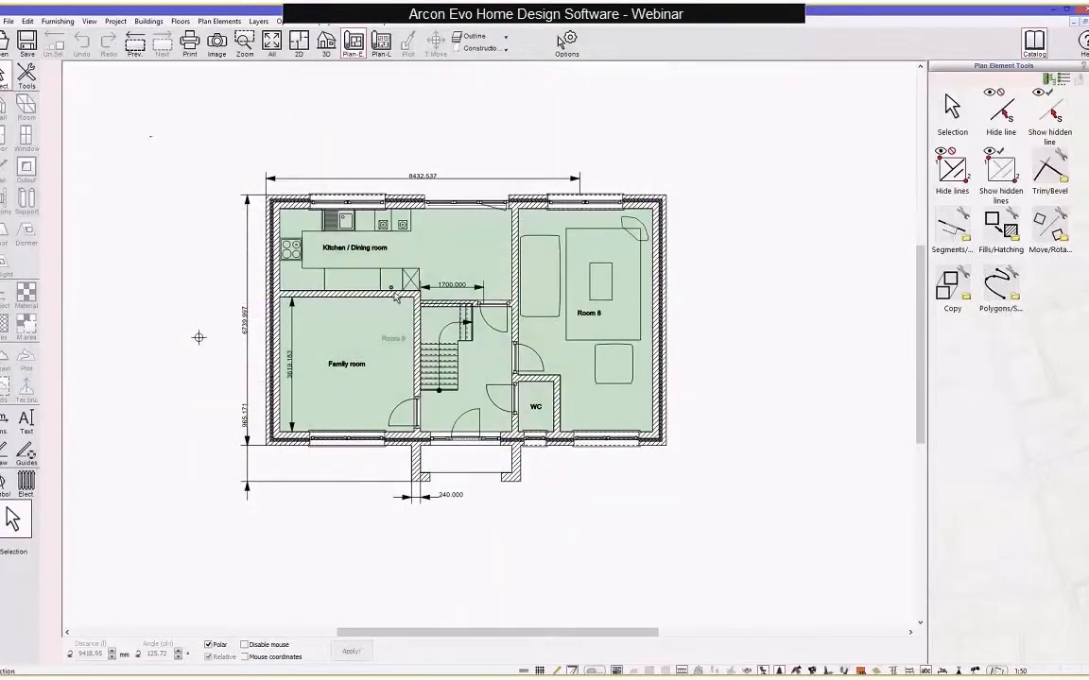
{"action": "middle_click_drag", "start_coordinate": [396, 296], "coordinate": [404, 298]}
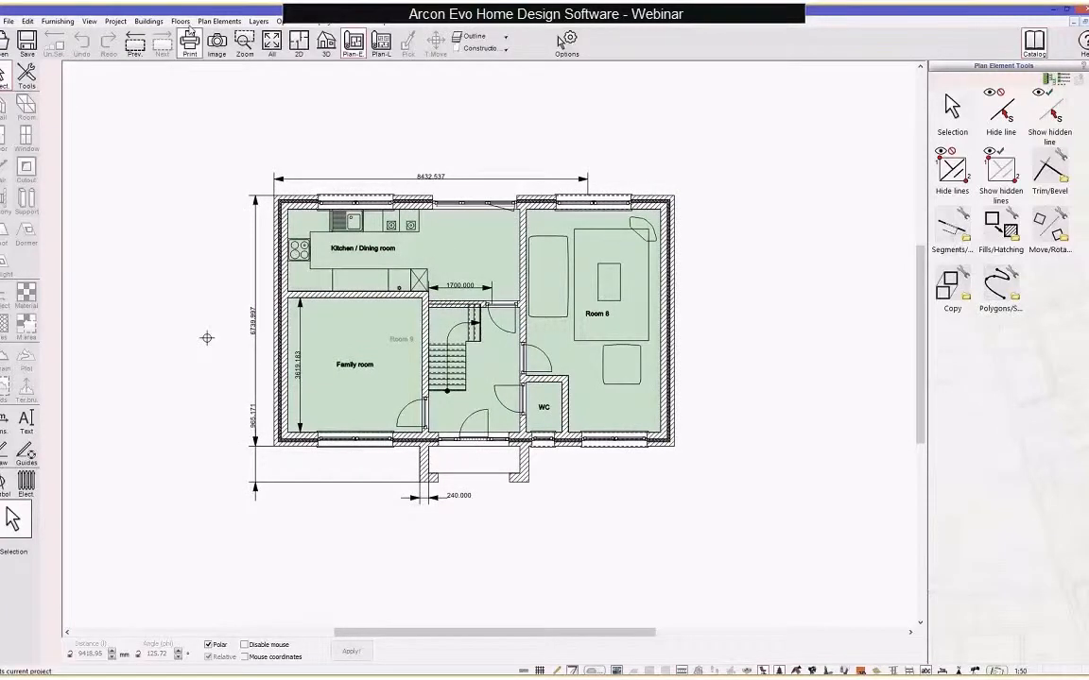
Step: Hide the Dimension layer of the construction view through the floor manager
{"action": "left_click", "coordinate": [180, 20]}
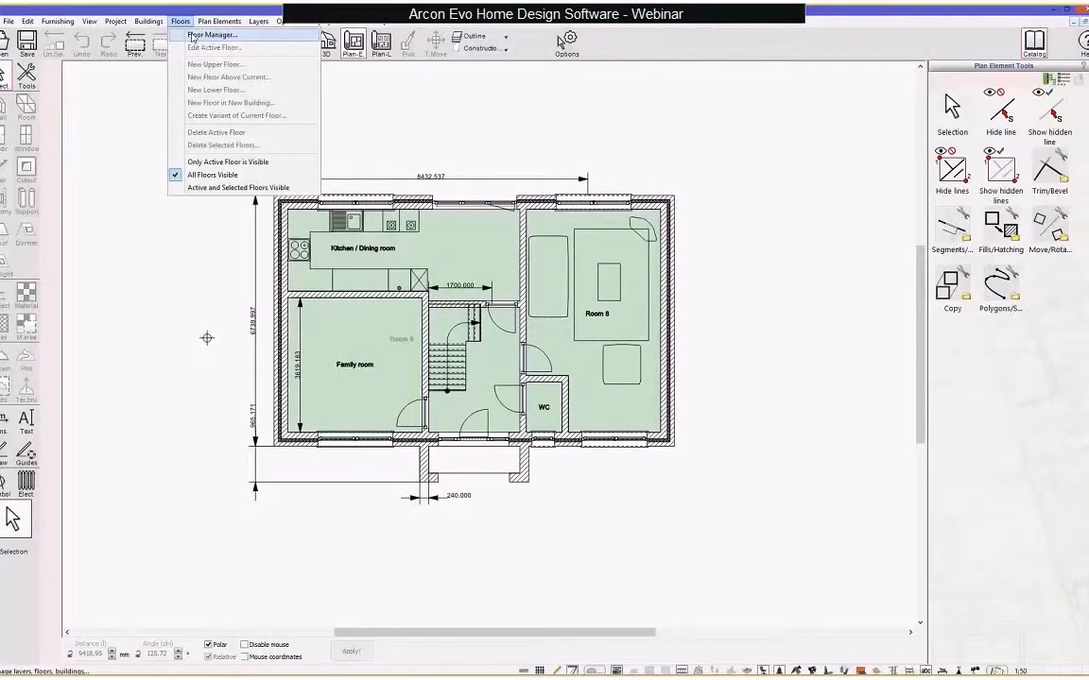
{"action": "left_click", "coordinate": [192, 36]}
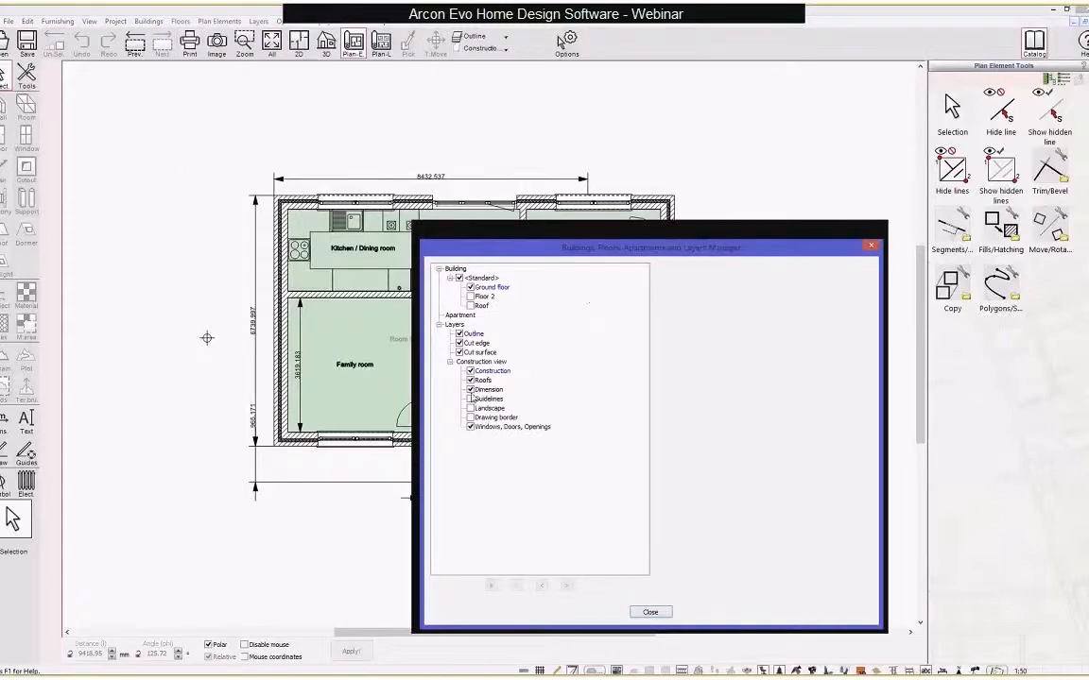
{"action": "left_click", "coordinate": [487, 389]}
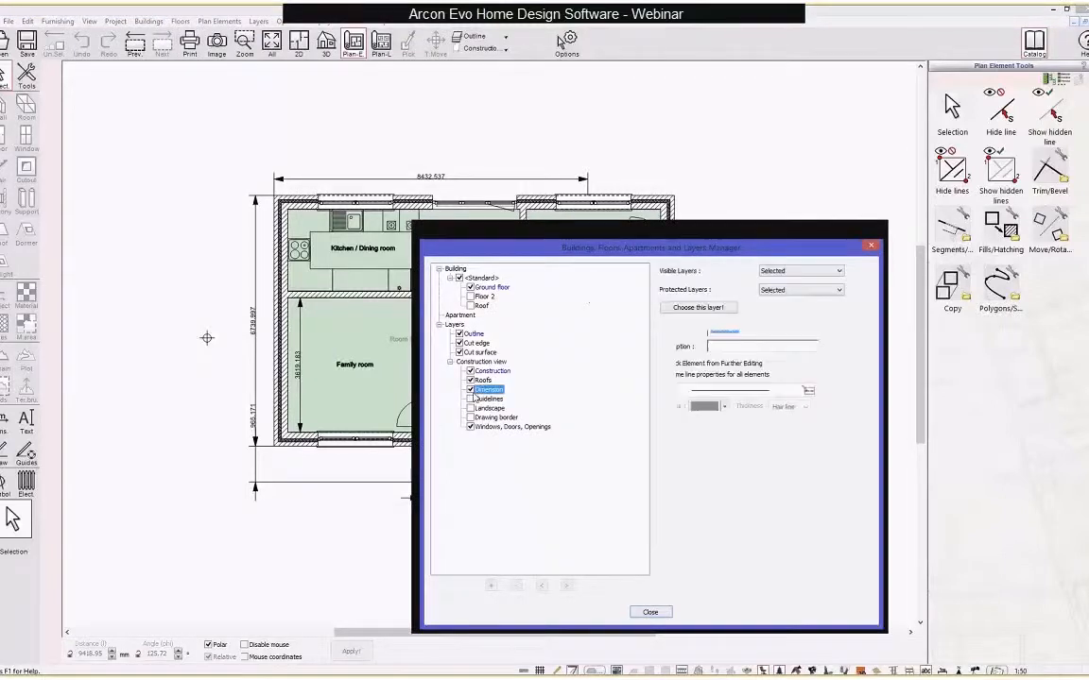
{"action": "left_click", "coordinate": [650, 612]}
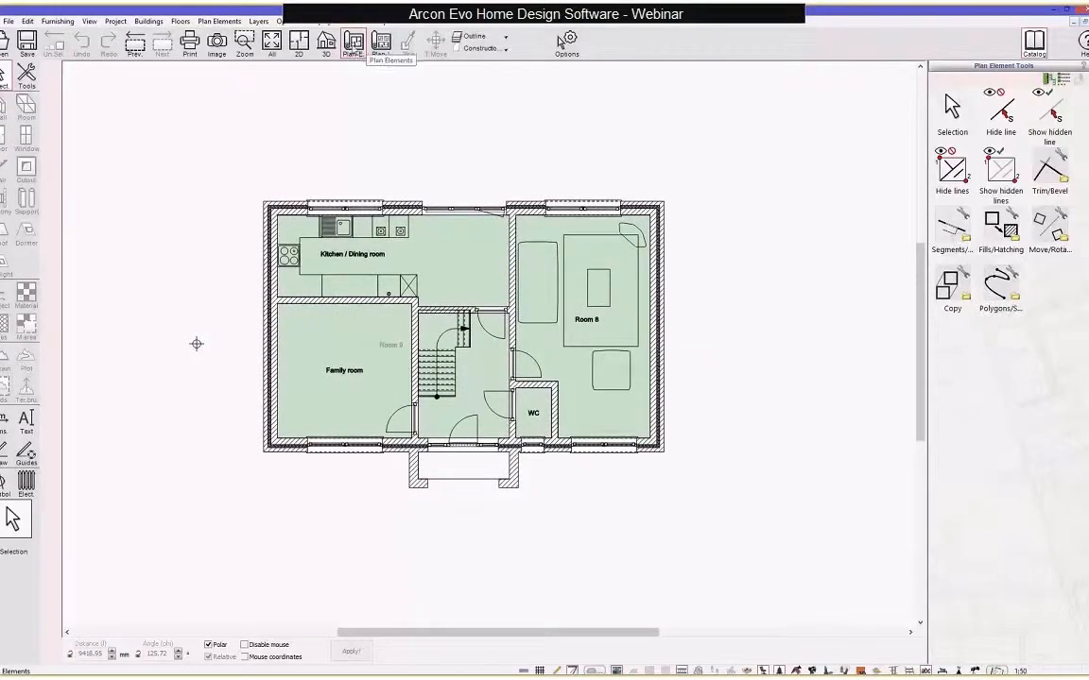
Step: Review the list of plan elements and display the Bottom elevation
{"action": "left_click", "coordinate": [507, 51]}
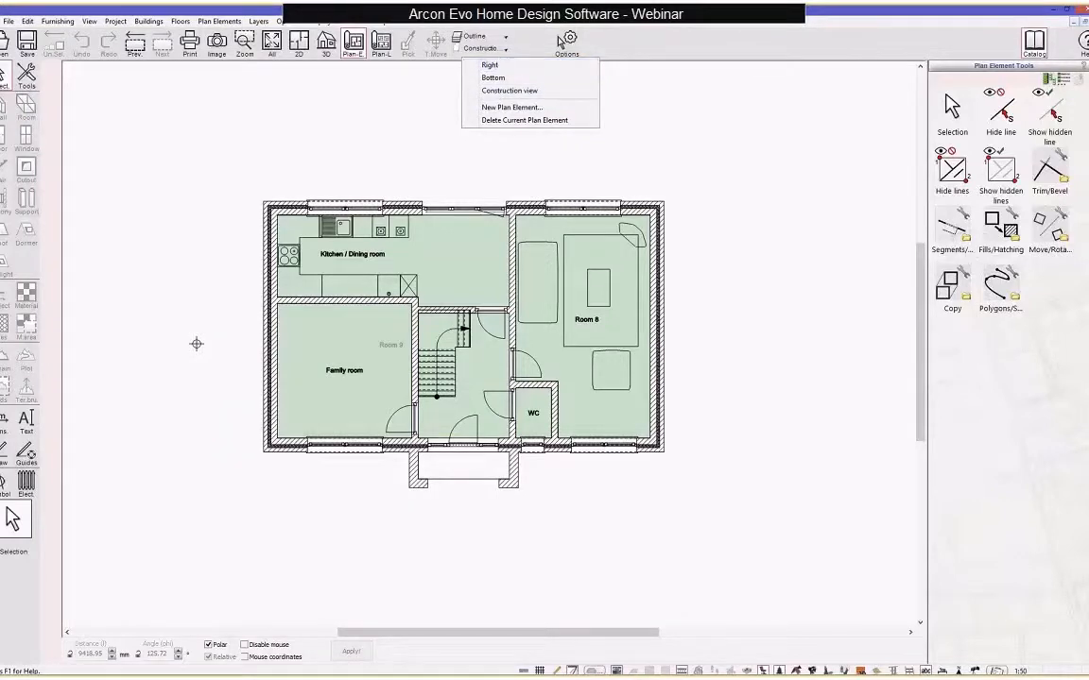
{"action": "left_click", "coordinate": [715, 153]}
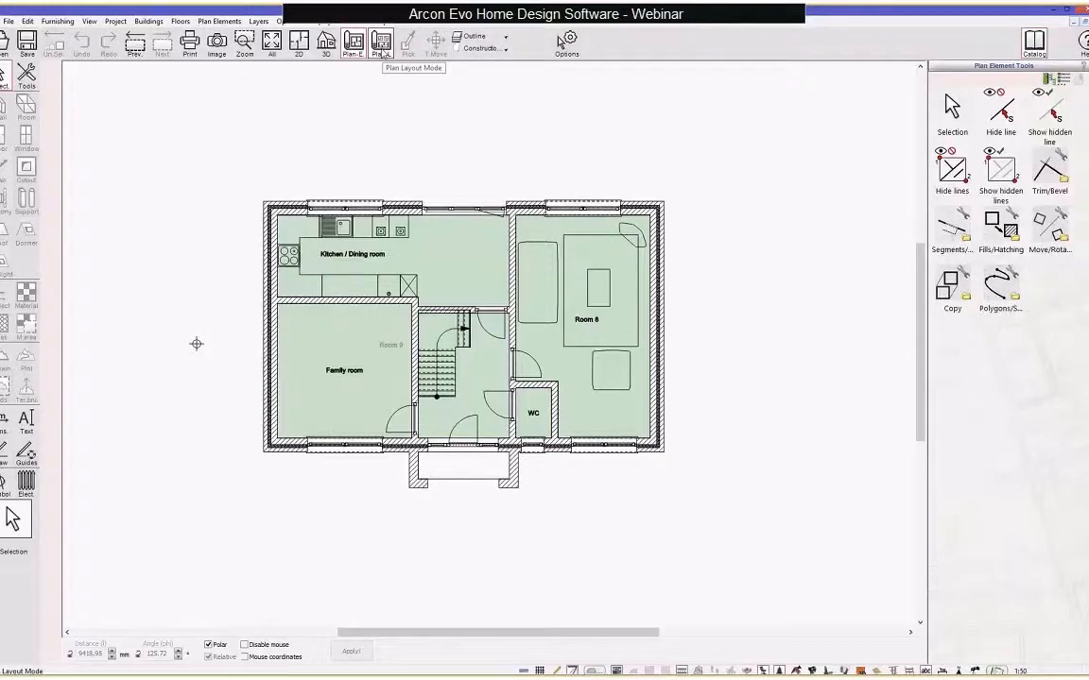
{"action": "left_click", "coordinate": [480, 48]}
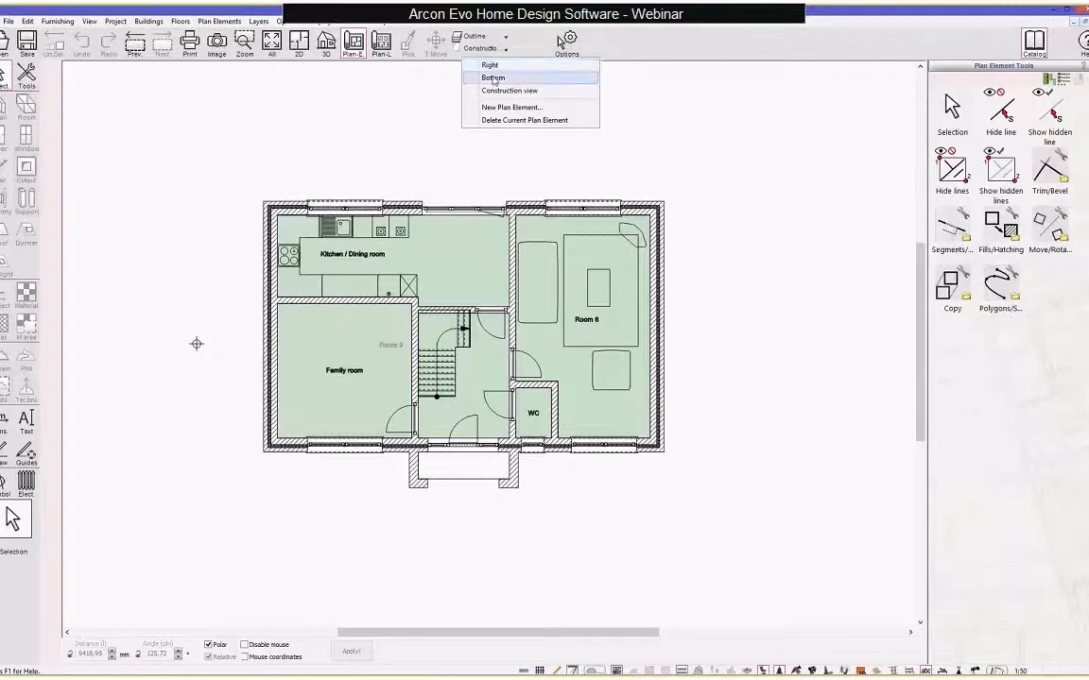
{"action": "left_click", "coordinate": [494, 78]}
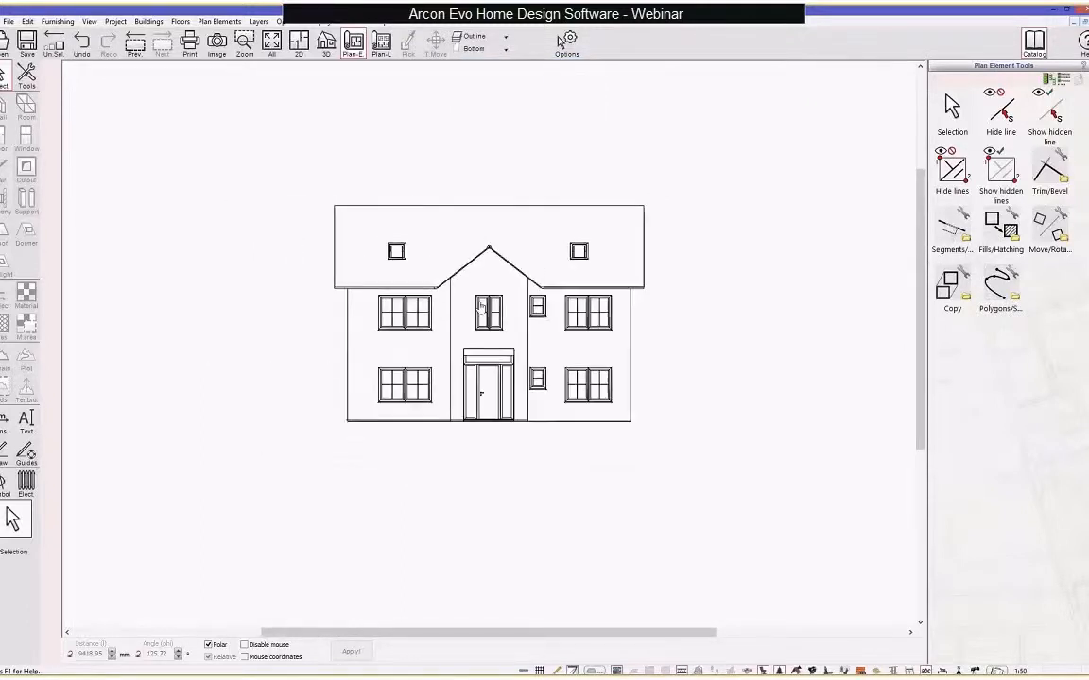
Step: Create a landscape plan titled Plan 1 with the assistant, choosing the sheet format and keeping project scale, 500 mm grid, drawing border and title block
{"action": "left_click", "coordinate": [5, 460]}
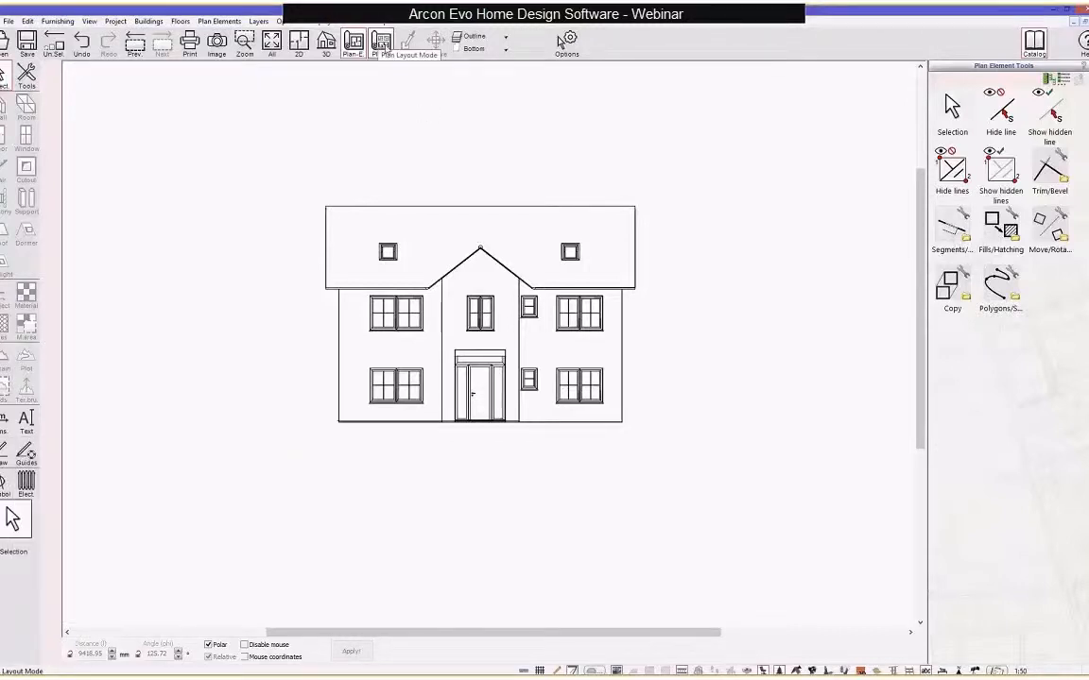
{"action": "left_click", "coordinate": [383, 44]}
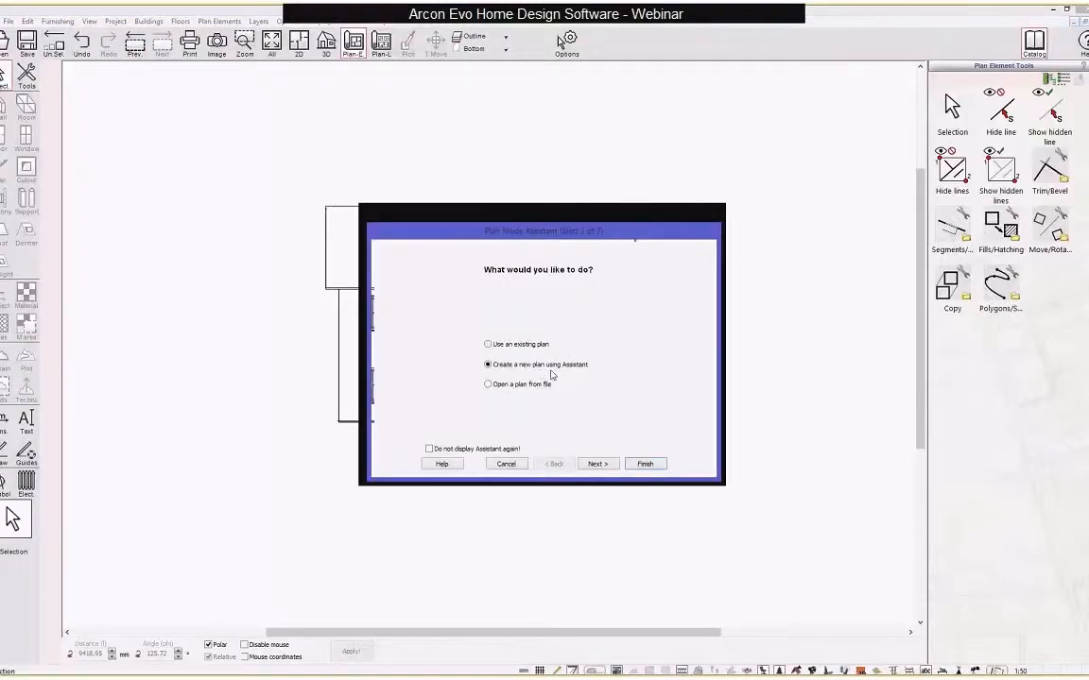
{"action": "left_click", "coordinate": [598, 464]}
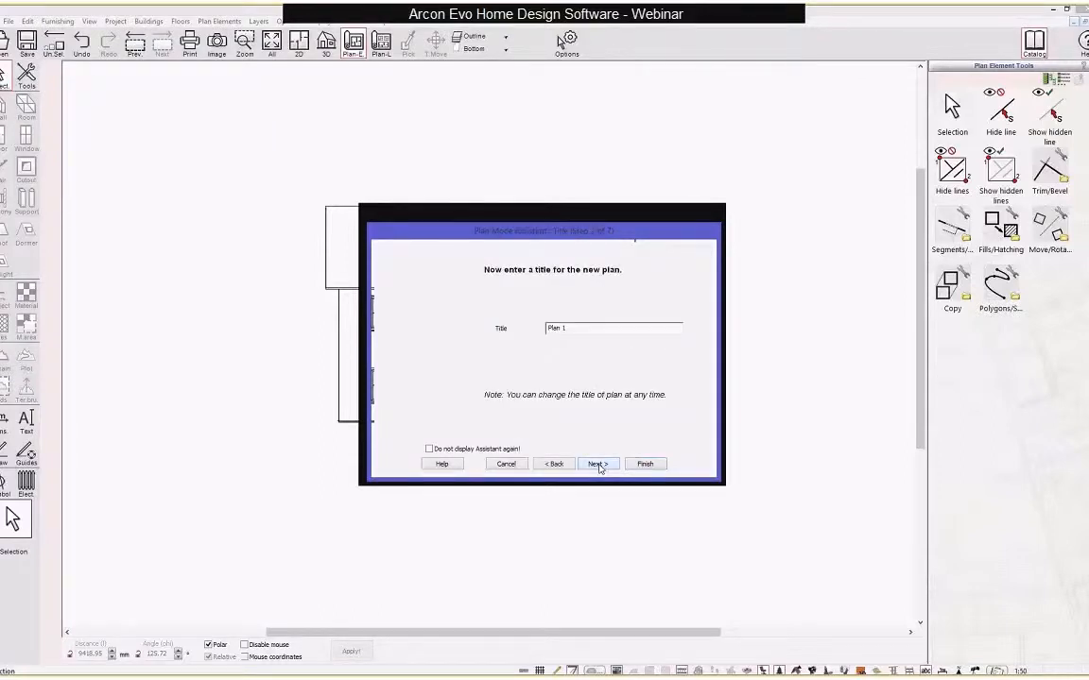
{"action": "left_click", "coordinate": [598, 464]}
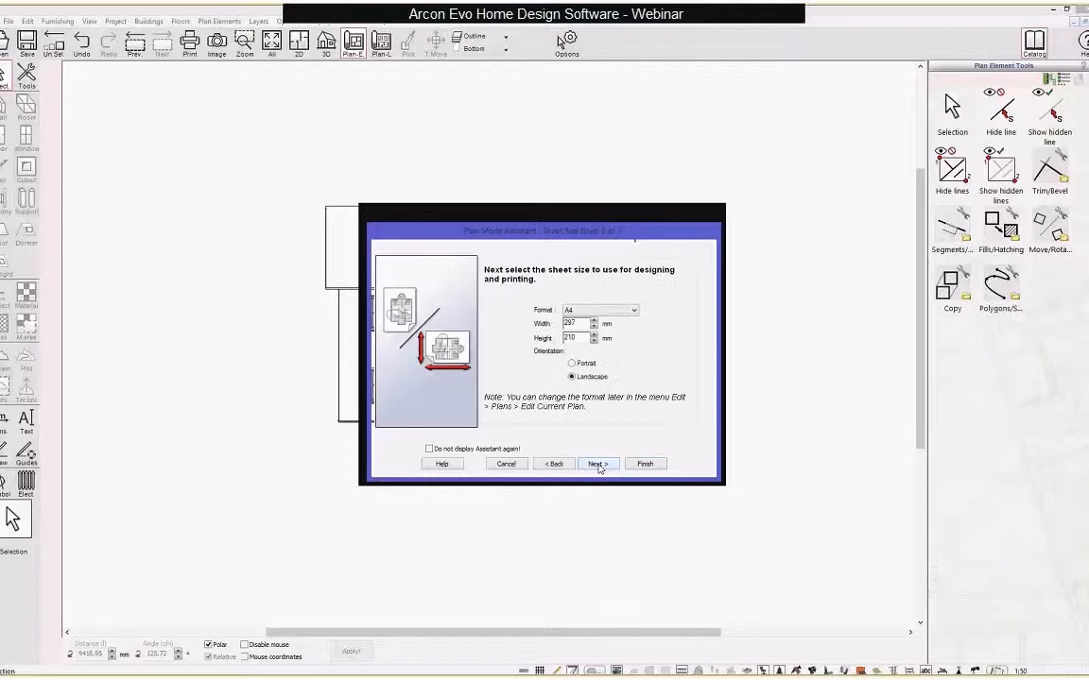
{"action": "left_click", "coordinate": [600, 310]}
{"action": "left_click", "coordinate": [586, 343]}
{"action": "left_click", "coordinate": [599, 464]}
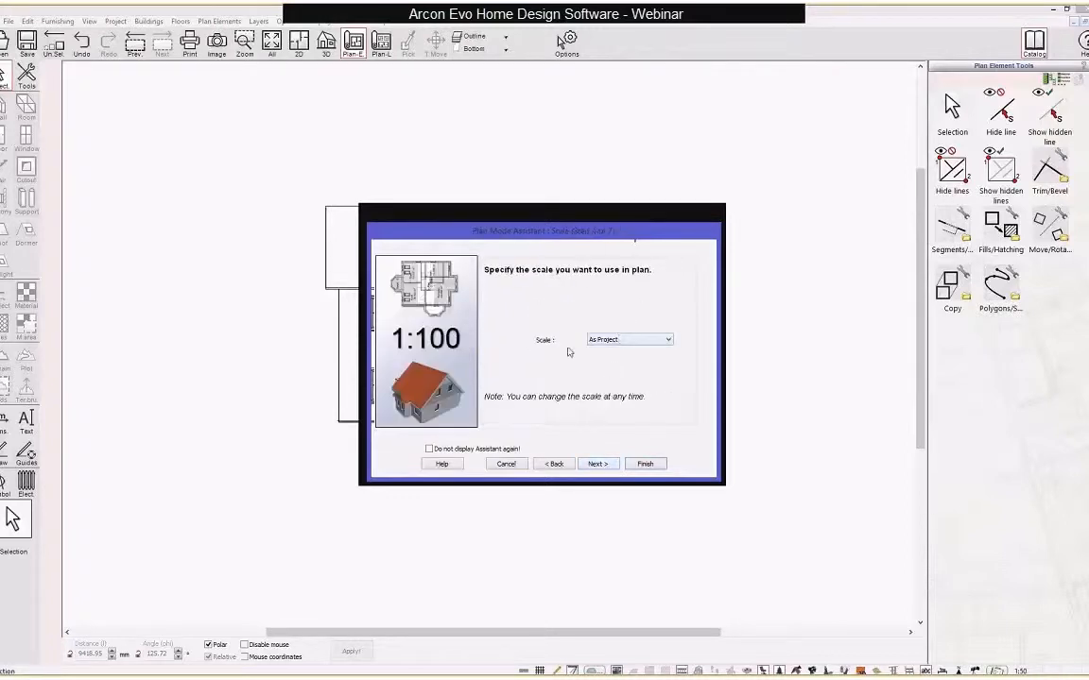
{"action": "left_click", "coordinate": [601, 465]}
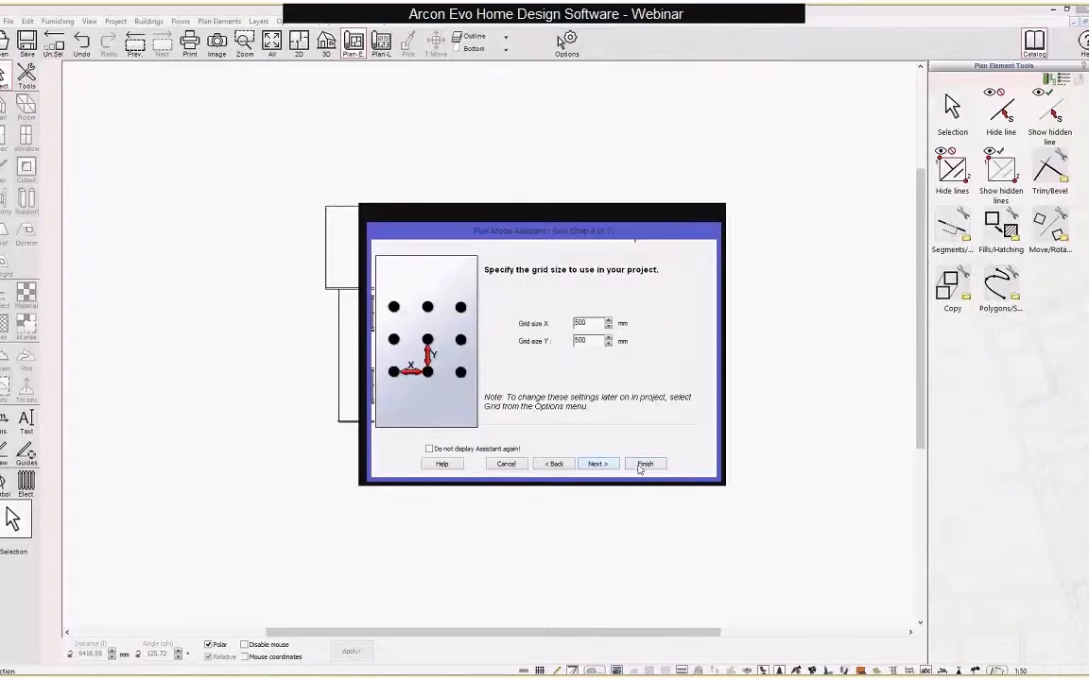
{"action": "left_click", "coordinate": [597, 463]}
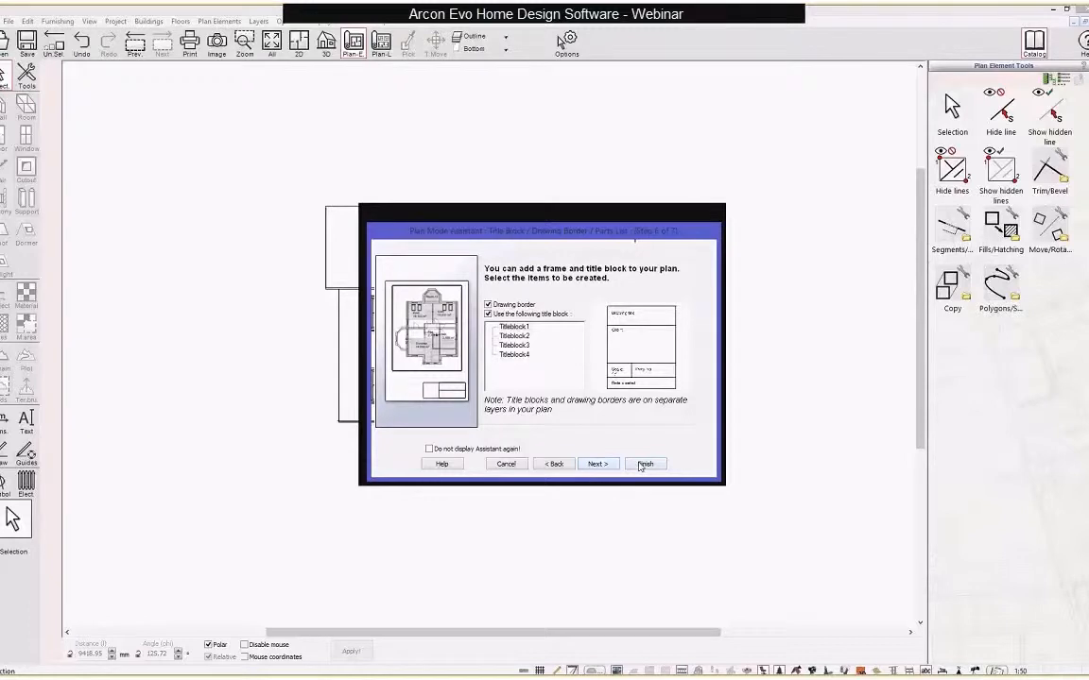
{"action": "left_click", "coordinate": [643, 464]}
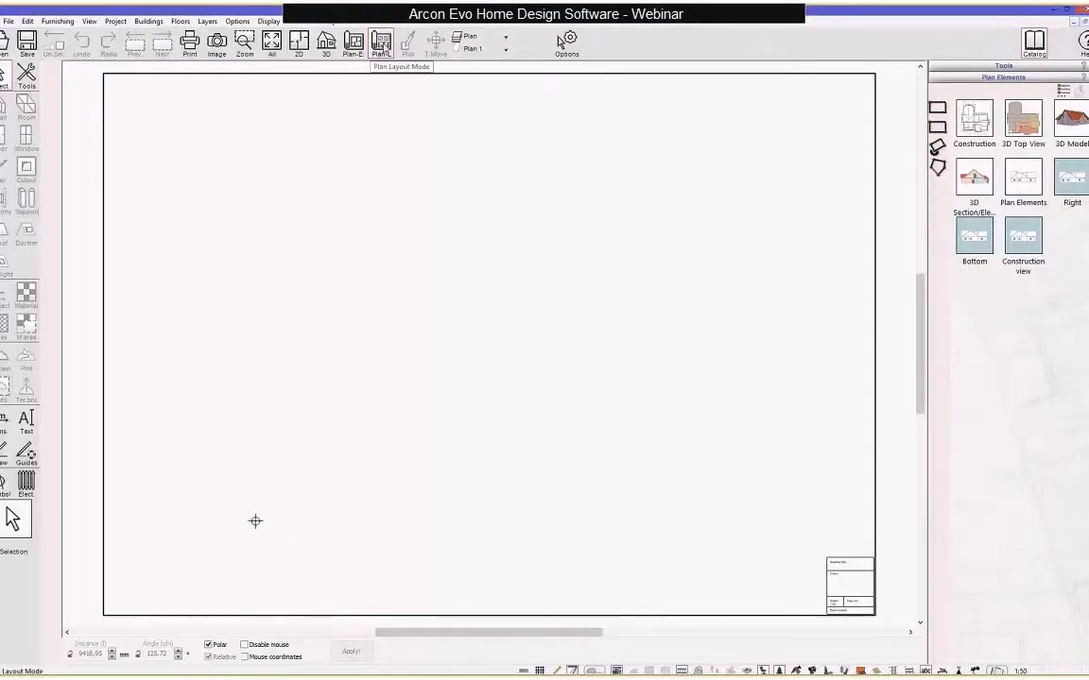
Step: Turn on the layout view and place the construction view floor plan in a rectangular frame in the sheet's upper-left area
{"action": "left_click", "coordinate": [88, 21]}
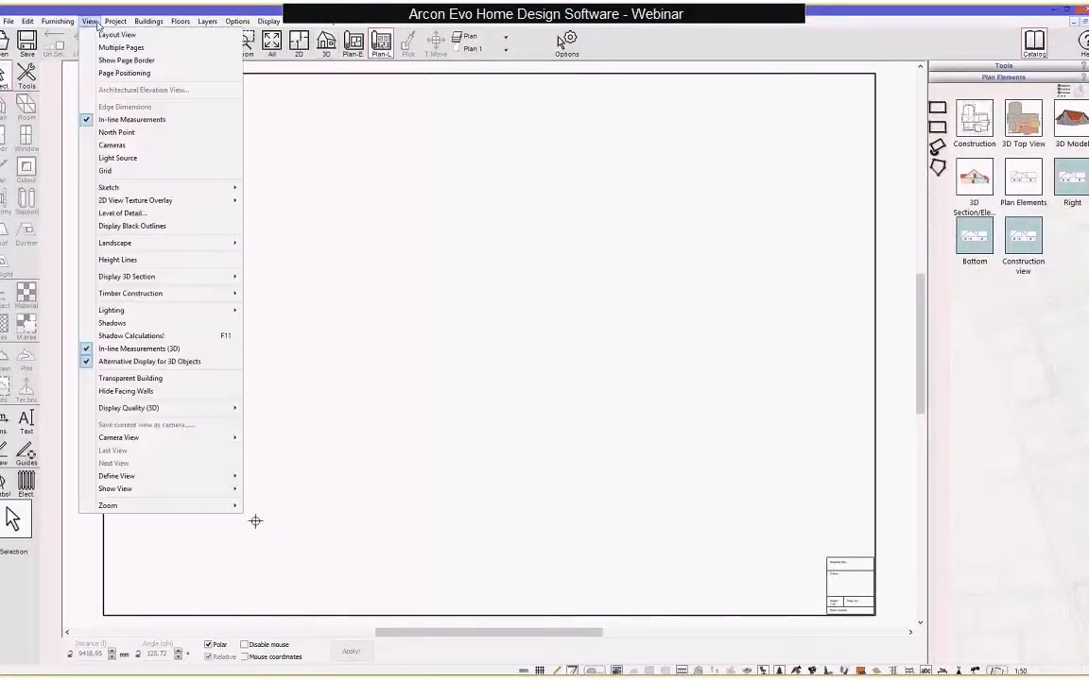
{"action": "left_click", "coordinate": [104, 35]}
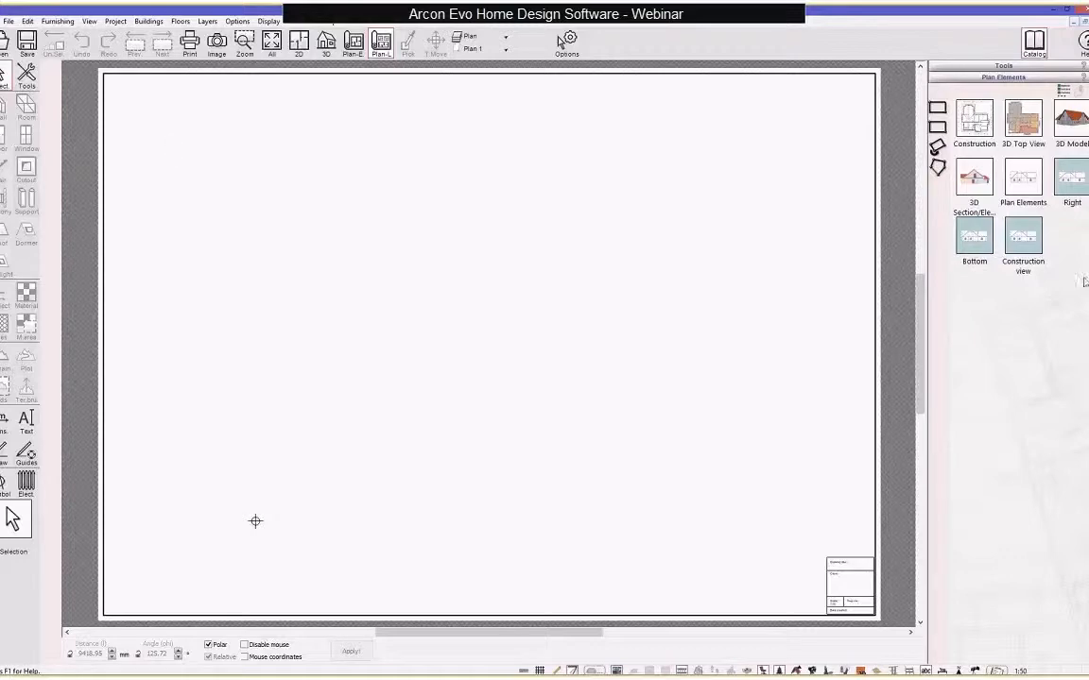
{"action": "left_click", "coordinate": [1032, 244]}
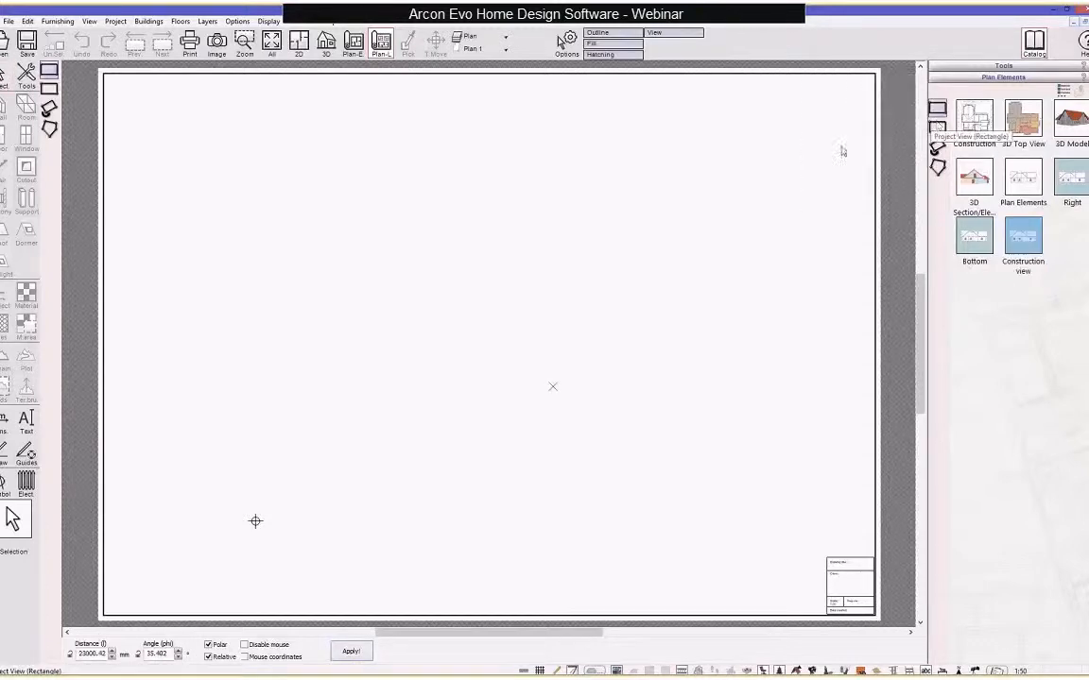
{"action": "left_click", "coordinate": [938, 128]}
{"action": "left_click", "coordinate": [125, 102]}
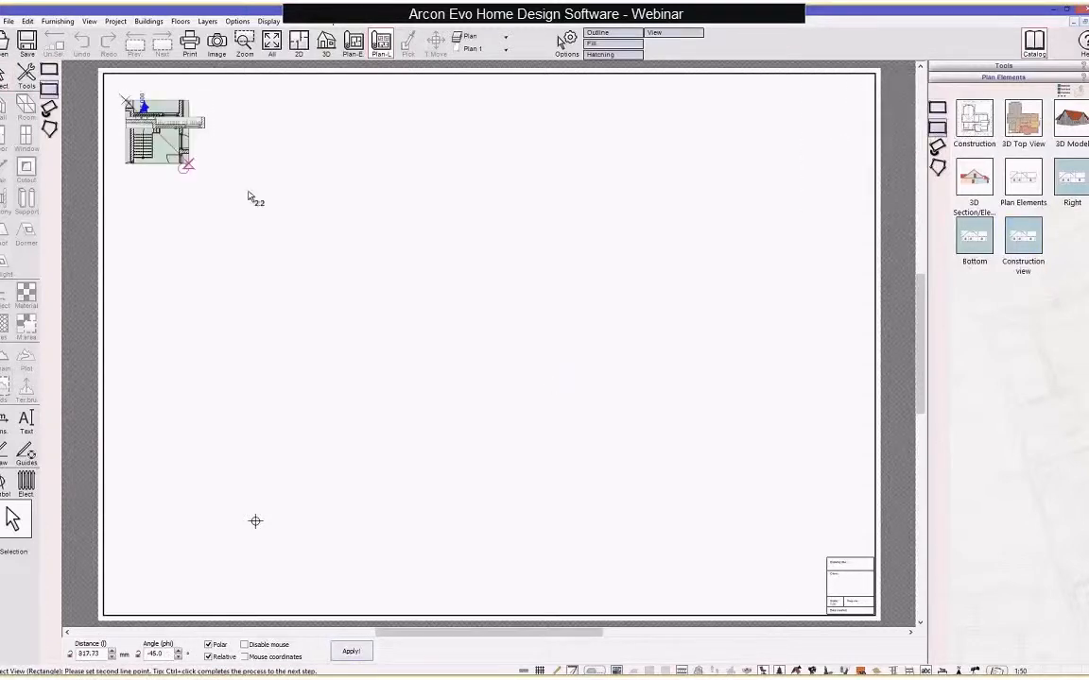
{"action": "left_click", "coordinate": [388, 269]}
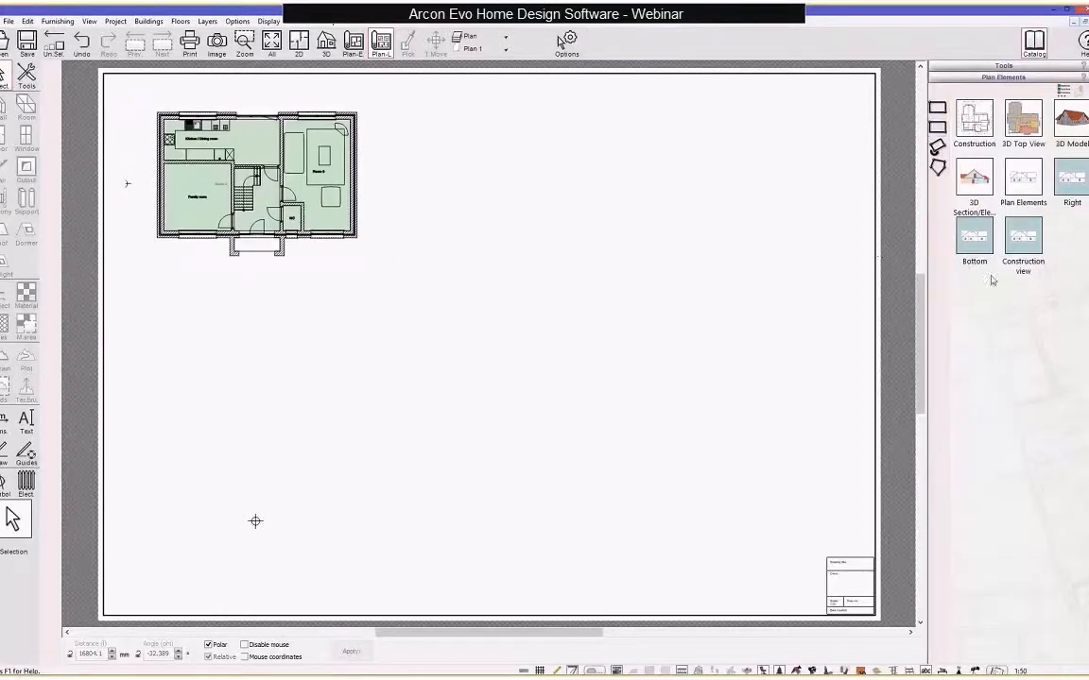
Step: Place the Bottom elevation beside the floor plan and the Right elevation below the floor plan, each in a rectangular project view
{"action": "left_click", "coordinate": [974, 240]}
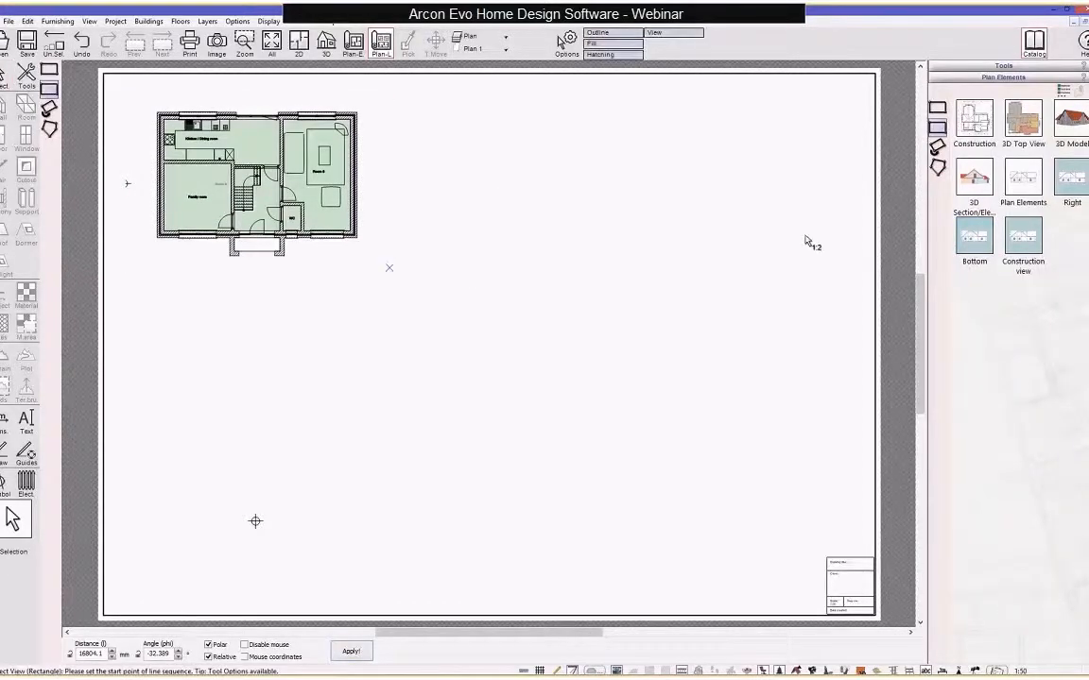
{"action": "left_click", "coordinate": [409, 104]}
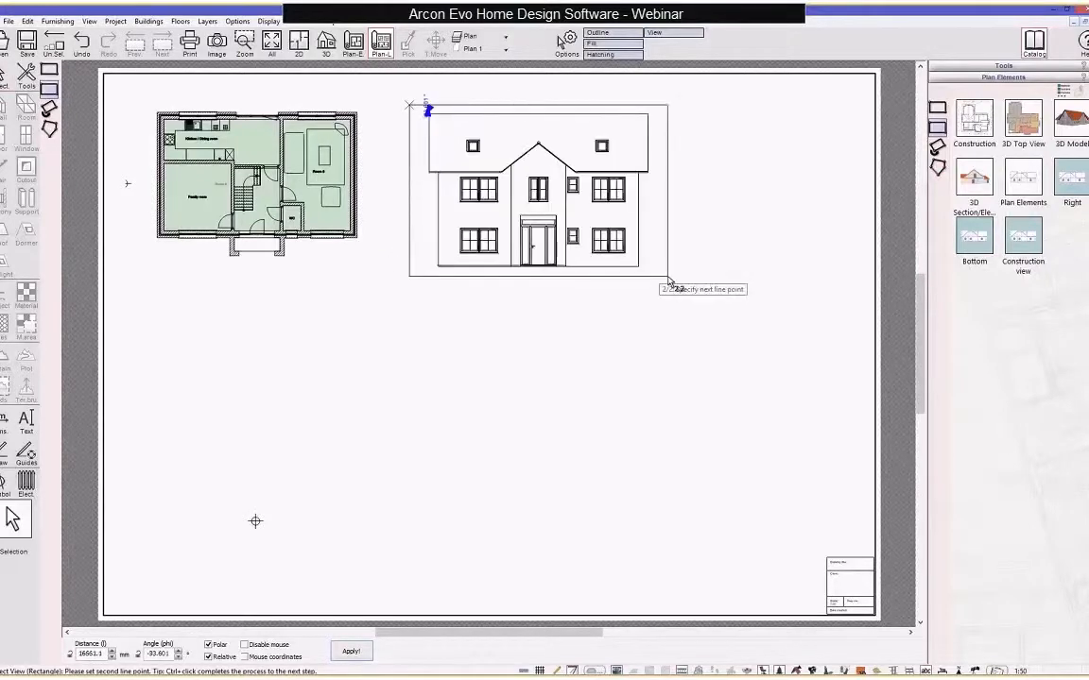
{"action": "left_click", "coordinate": [665, 268]}
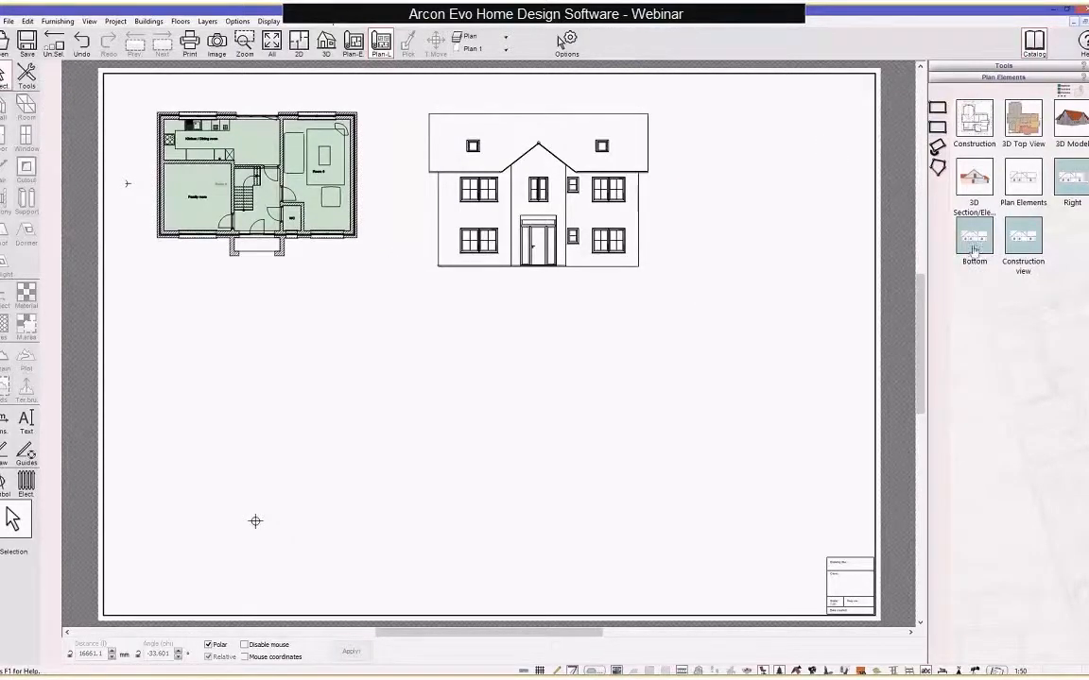
{"action": "left_click", "coordinate": [1076, 180]}
{"action": "left_click", "coordinate": [936, 126]}
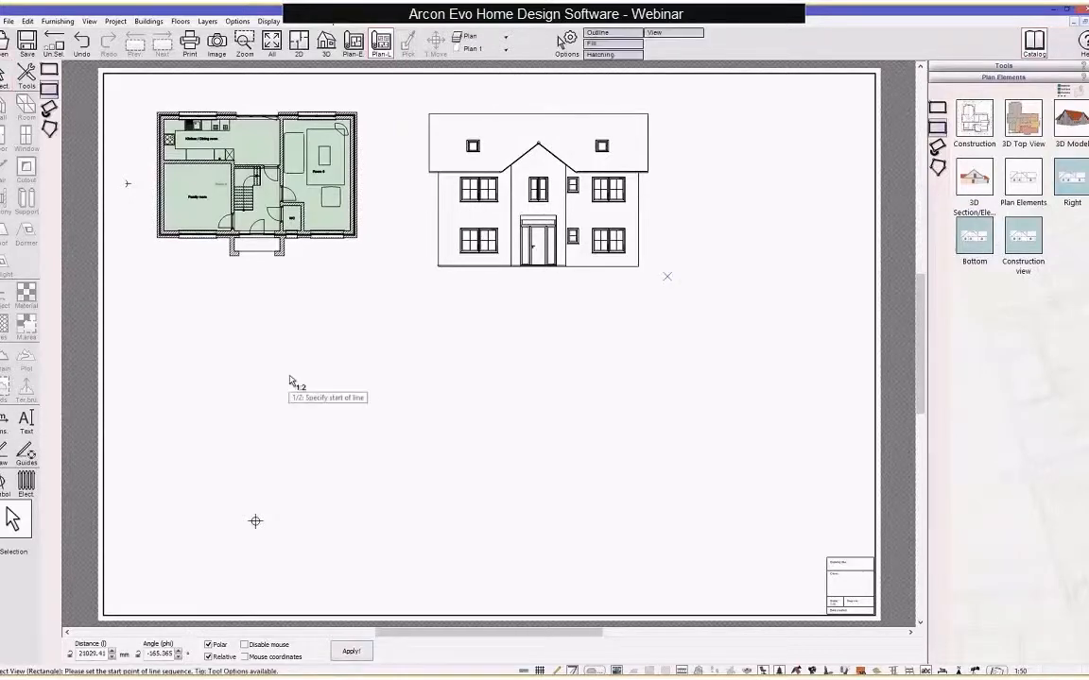
{"action": "left_click", "coordinate": [149, 326]}
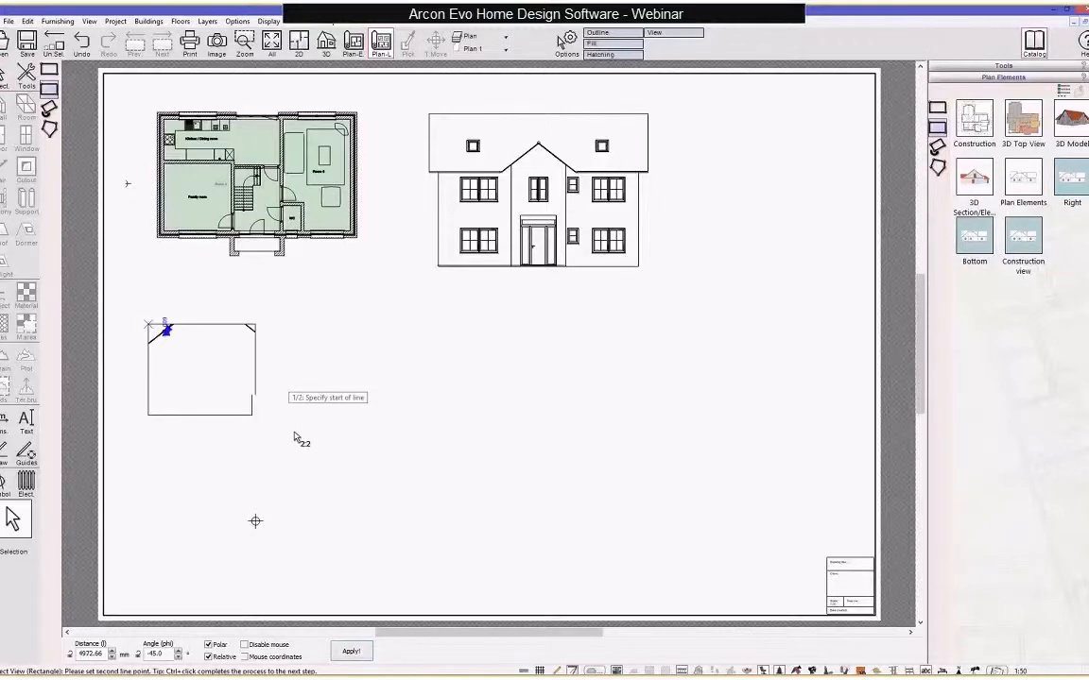
{"action": "left_click", "coordinate": [369, 507]}
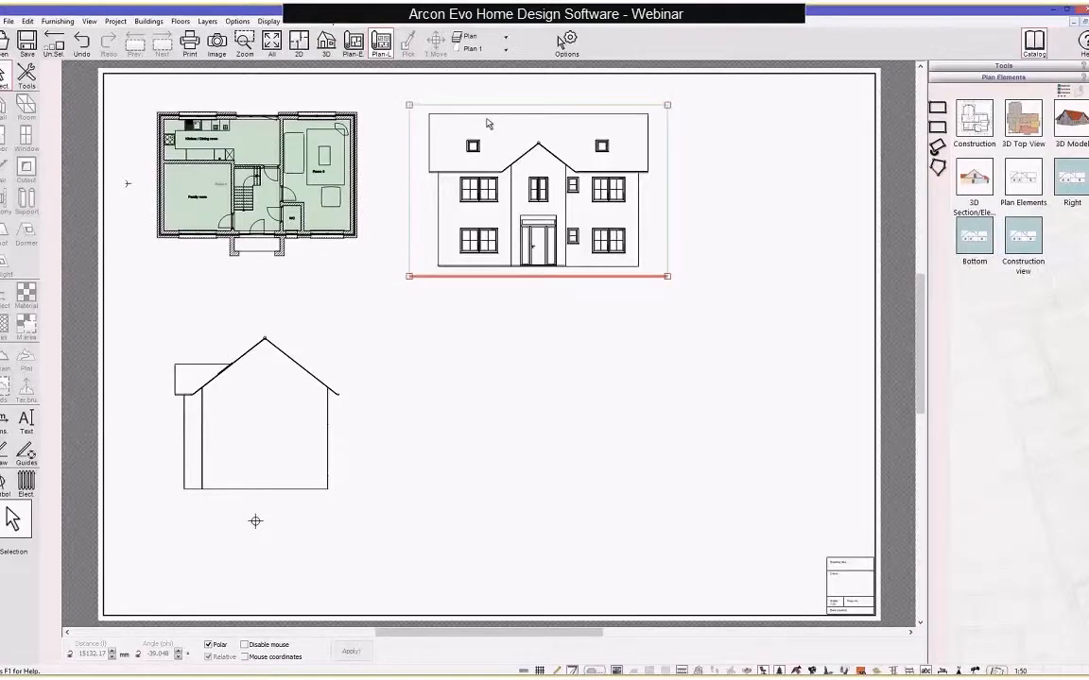
{"action": "left_click", "coordinate": [416, 197]}
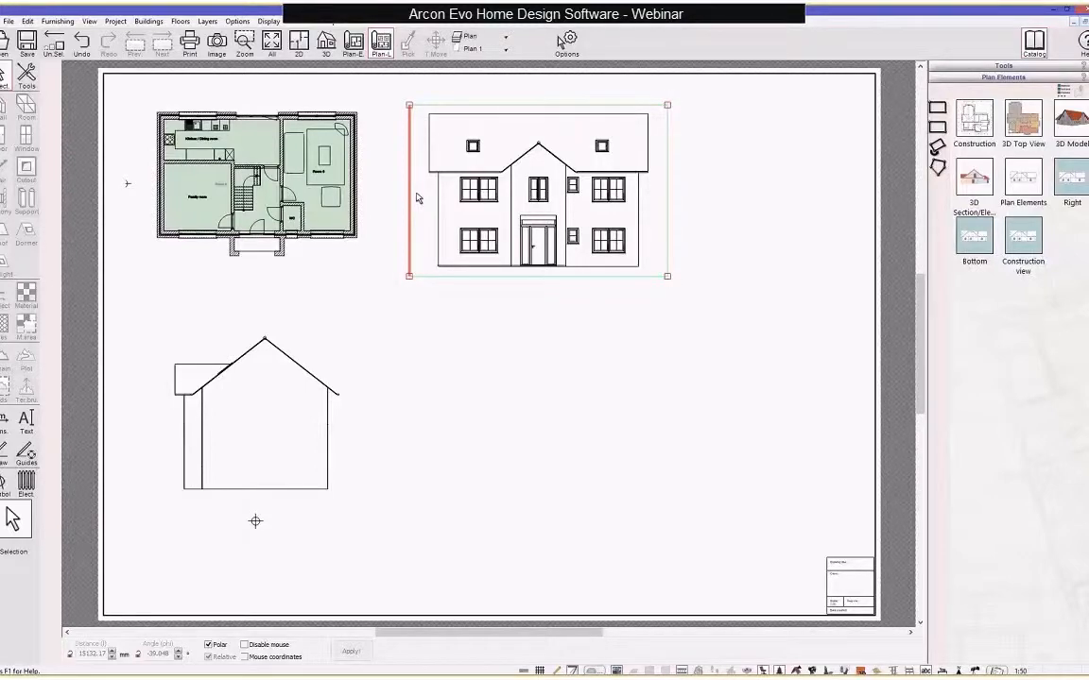
{"action": "left_click", "coordinate": [462, 318]}
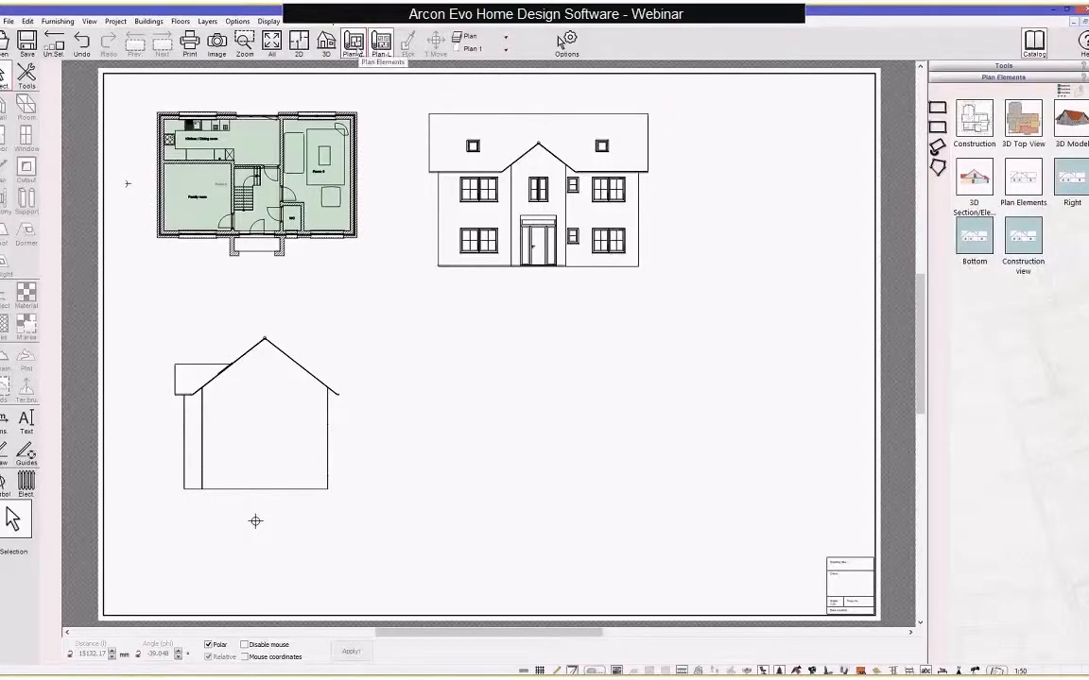
Step: In the Bottom plan element, hide all lines of both roof windows, first individually and the rest by area
{"action": "left_click", "coordinate": [353, 44]}
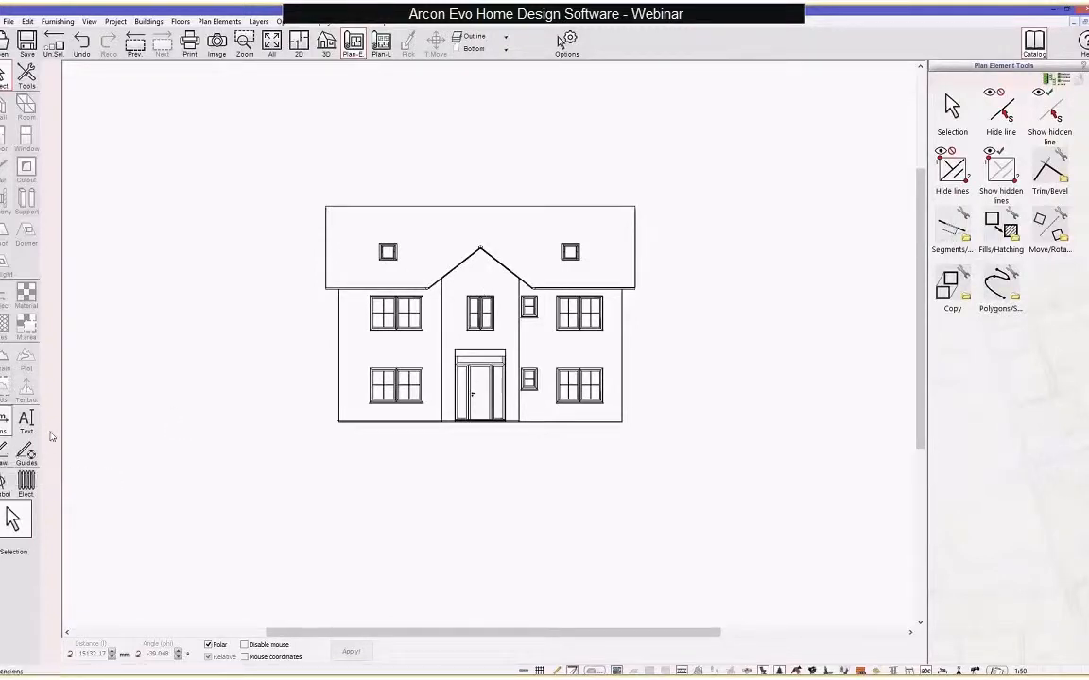
{"action": "left_click", "coordinate": [1004, 112]}
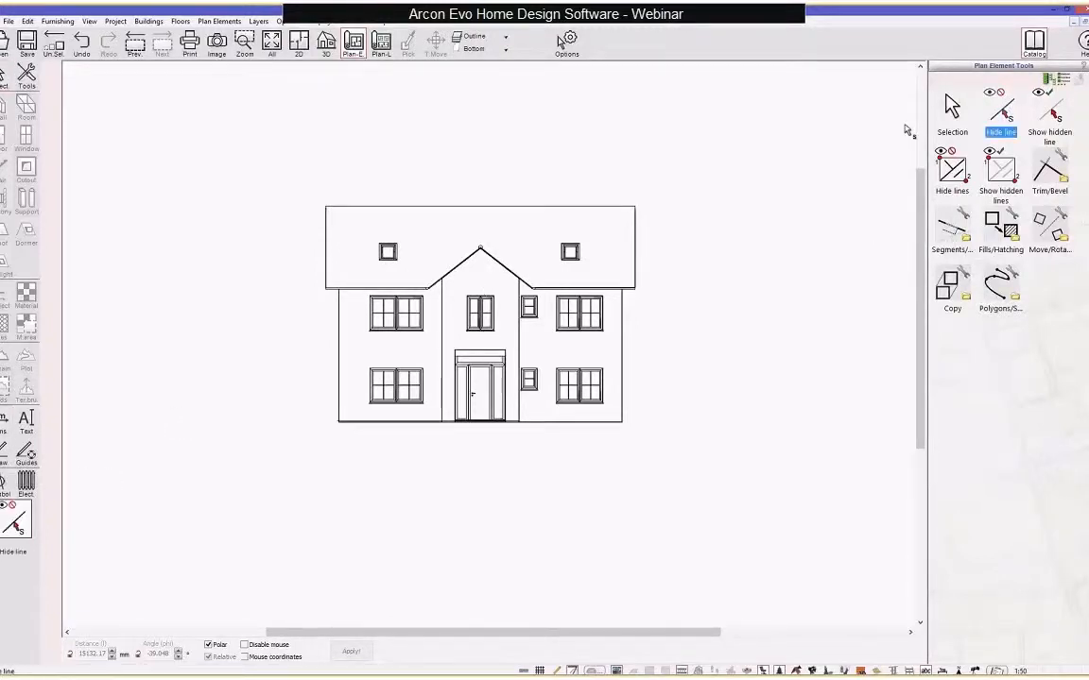
{"action": "scroll", "coordinate": [527, 282], "scroll_direction": "up", "scroll_amount": 3}
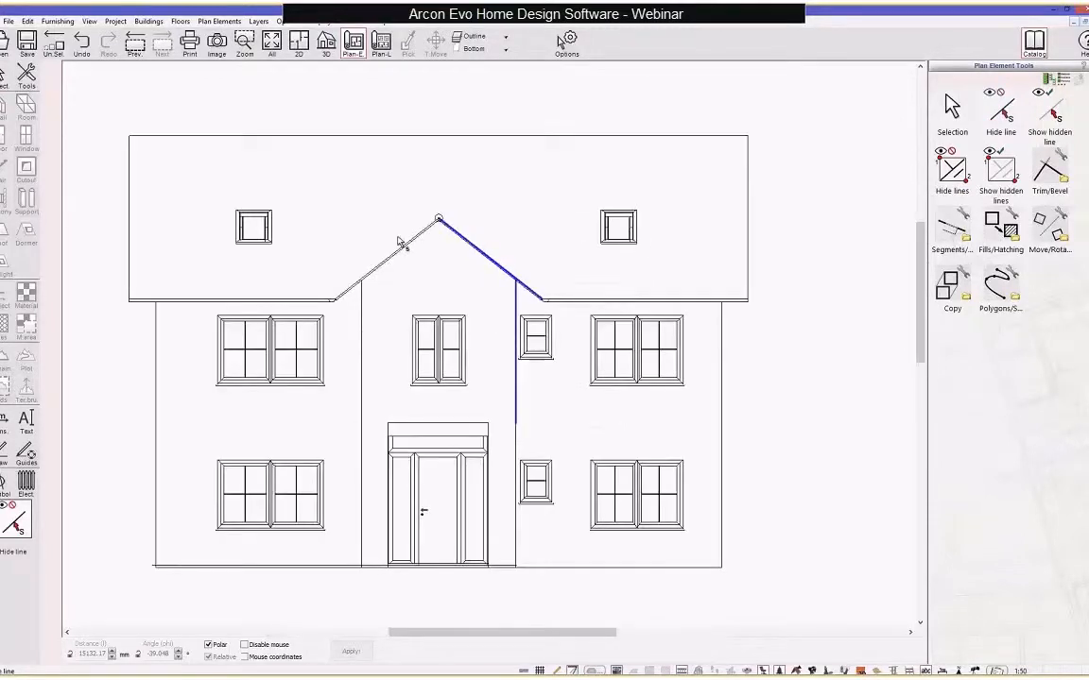
{"action": "left_click", "coordinate": [262, 216]}
{"action": "left_click", "coordinate": [244, 216]}
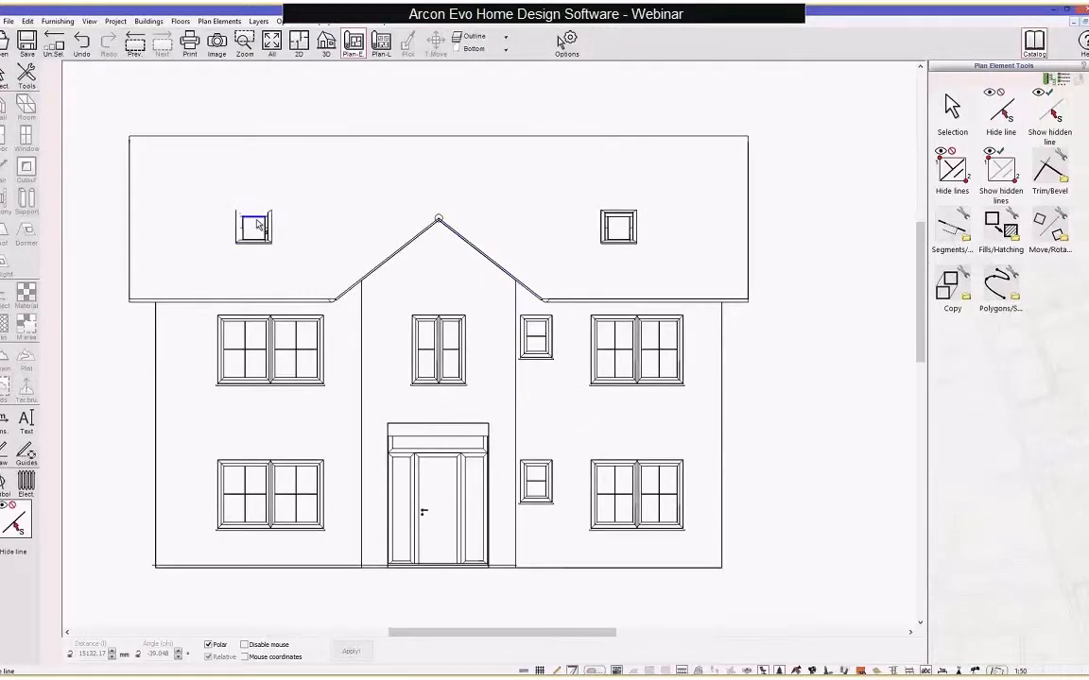
{"action": "left_click", "coordinate": [259, 223]}
{"action": "left_click", "coordinate": [237, 225]}
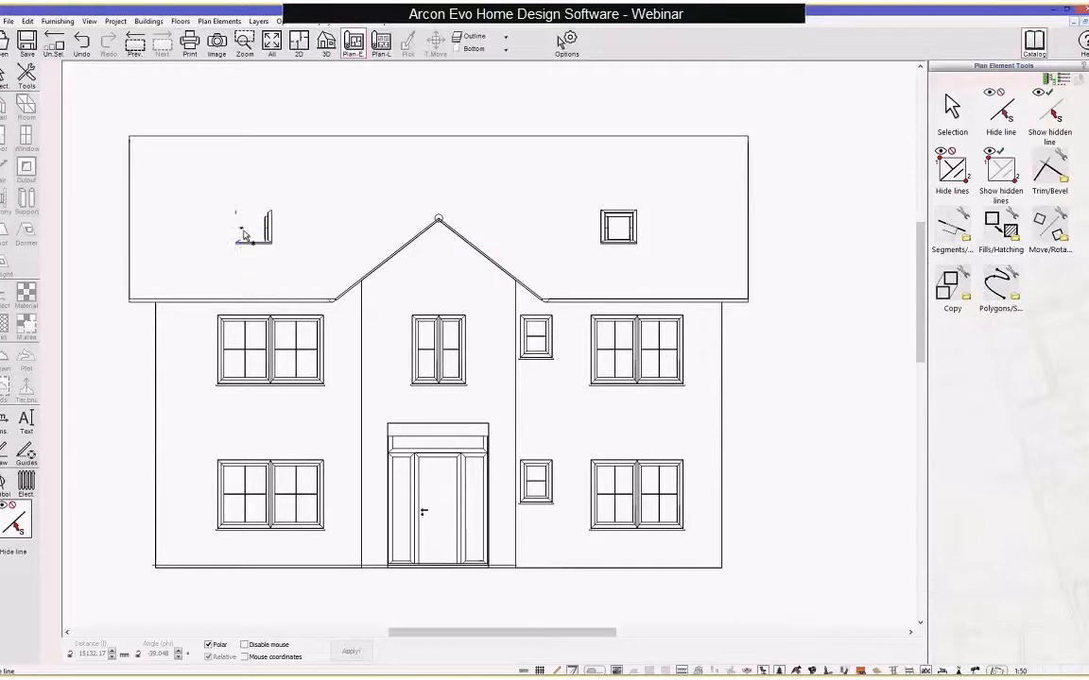
{"action": "left_click", "coordinate": [952, 168]}
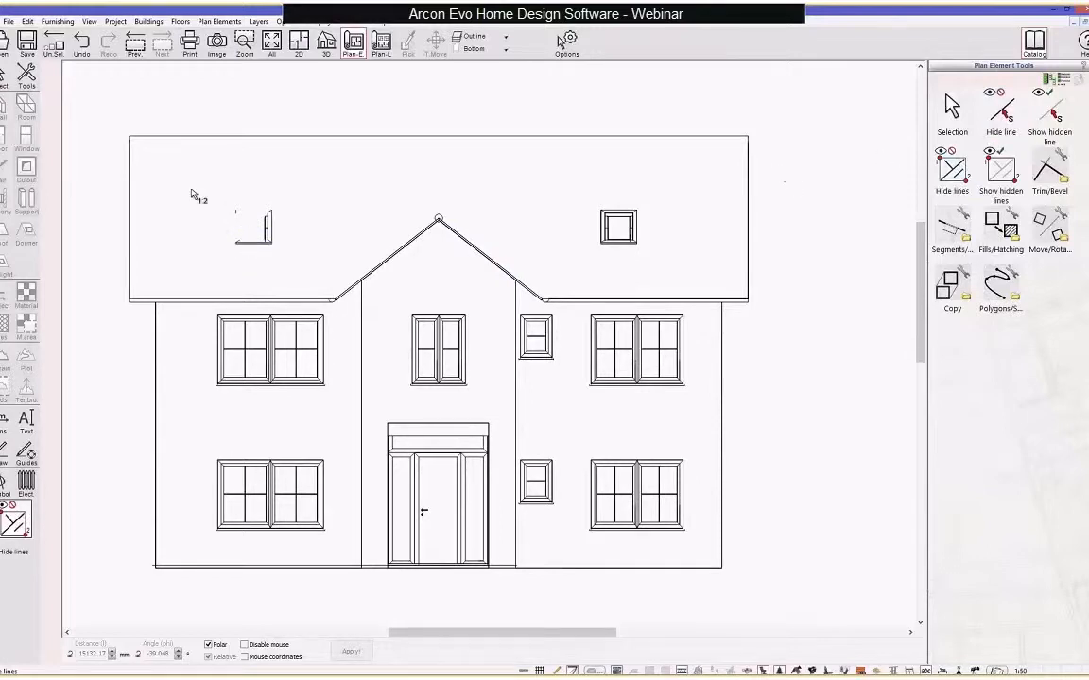
{"action": "left_click_drag", "start_coordinate": [170, 169], "coordinate": [281, 247]}
{"action": "left_click_drag", "start_coordinate": [575, 180], "coordinate": [653, 267]}
Step: Return to the plan layout and examine the roof of the placed Bottom elevation for the hidden roof windows
{"action": "left_click", "coordinate": [382, 44]}
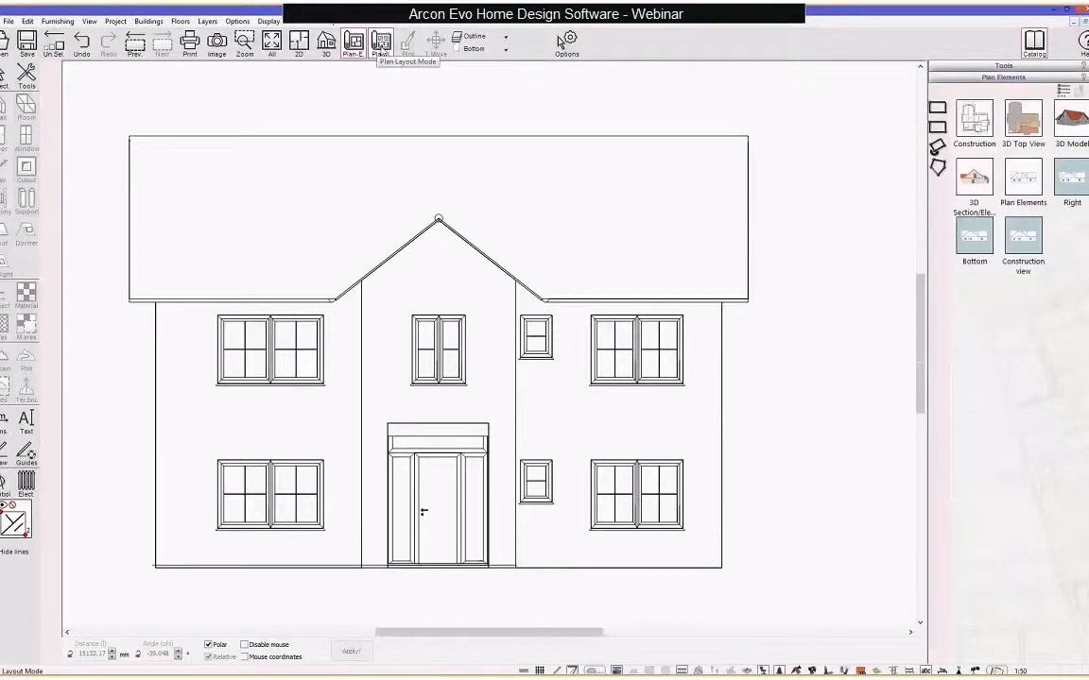
{"action": "left_click", "coordinate": [529, 189]}
{"action": "scroll", "coordinate": [508, 180], "scroll_direction": "up", "scroll_amount": 2}
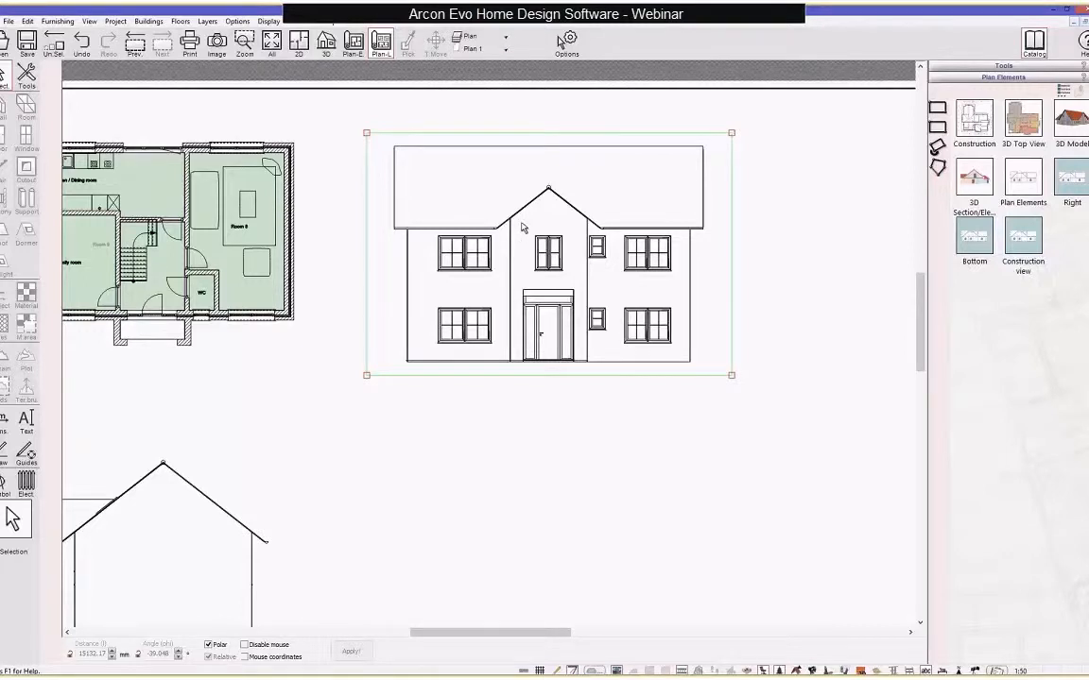
{"action": "scroll", "coordinate": [342, 255], "scroll_direction": "down", "scroll_amount": 1}
{"action": "middle_click_drag", "start_coordinate": [380, 295], "coordinate": [444, 241]}
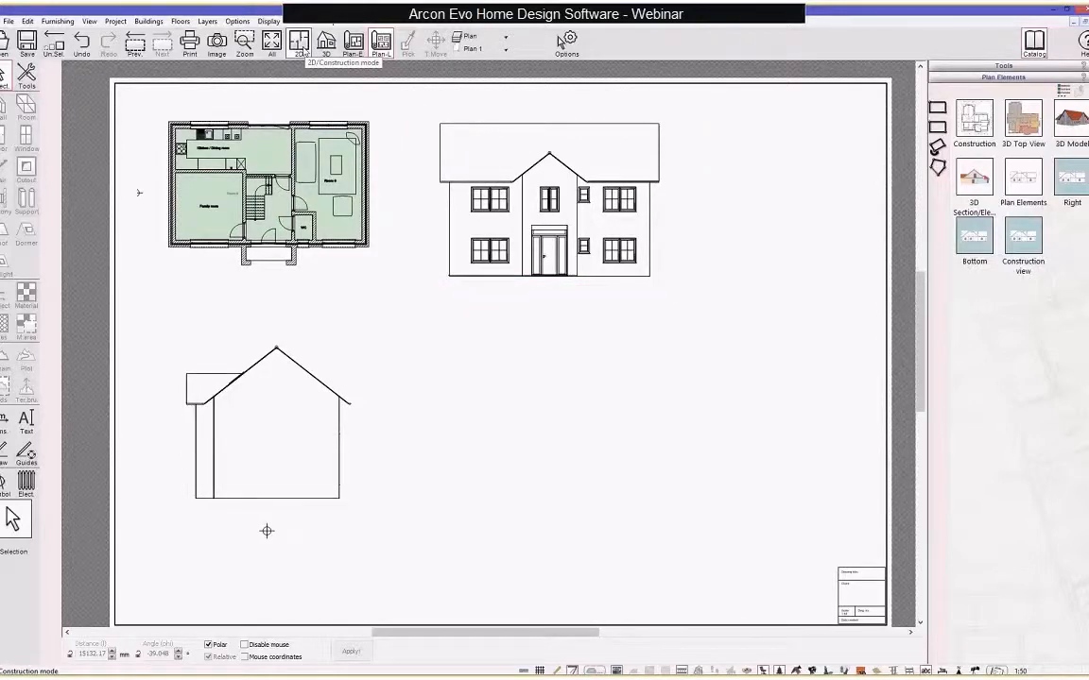
Step: Switch to 2D construction mode, review the import options and the Scan Assistant, and close the assistant without loading an image
{"action": "left_click", "coordinate": [300, 47]}
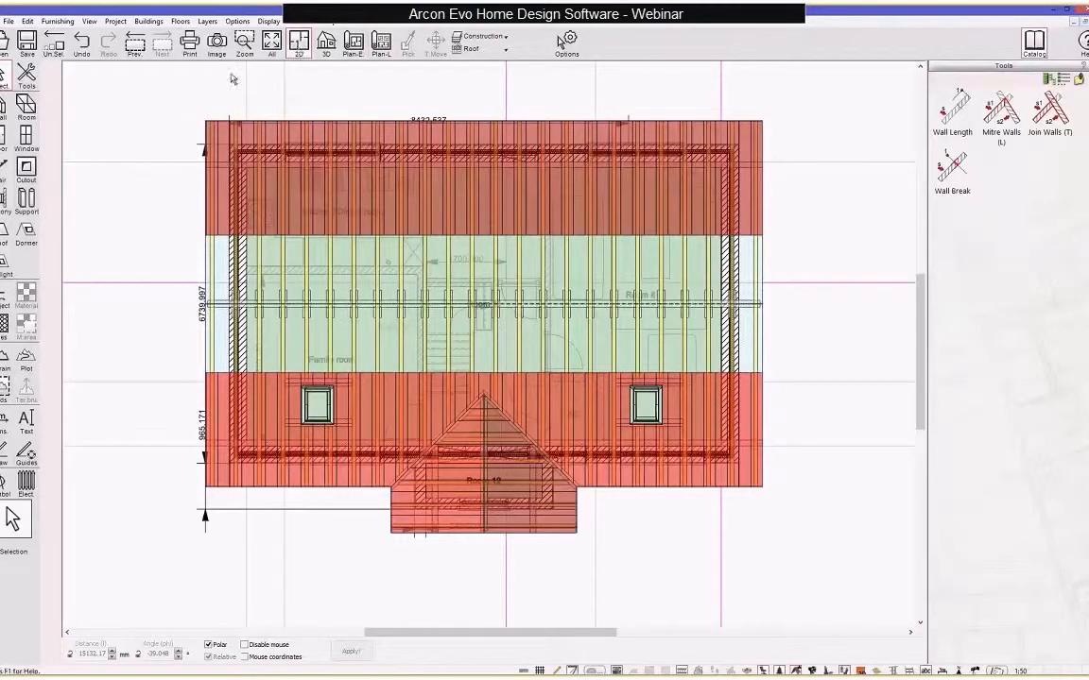
{"action": "left_click", "coordinate": [9, 21]}
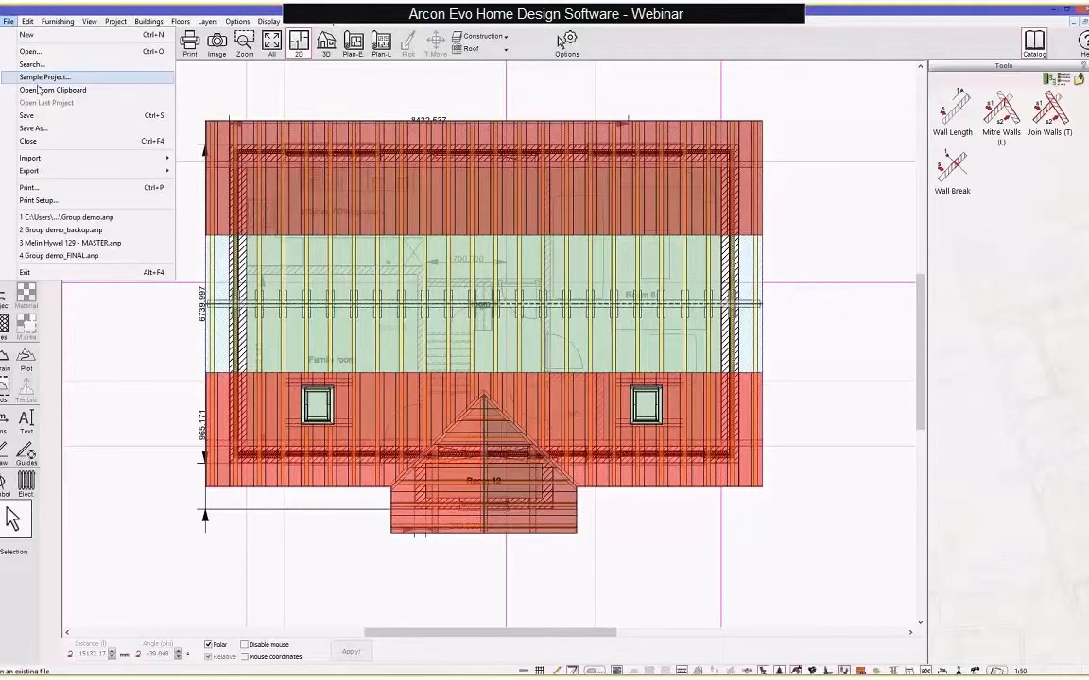
{"action": "mouse_move", "coordinate": [141, 158]}
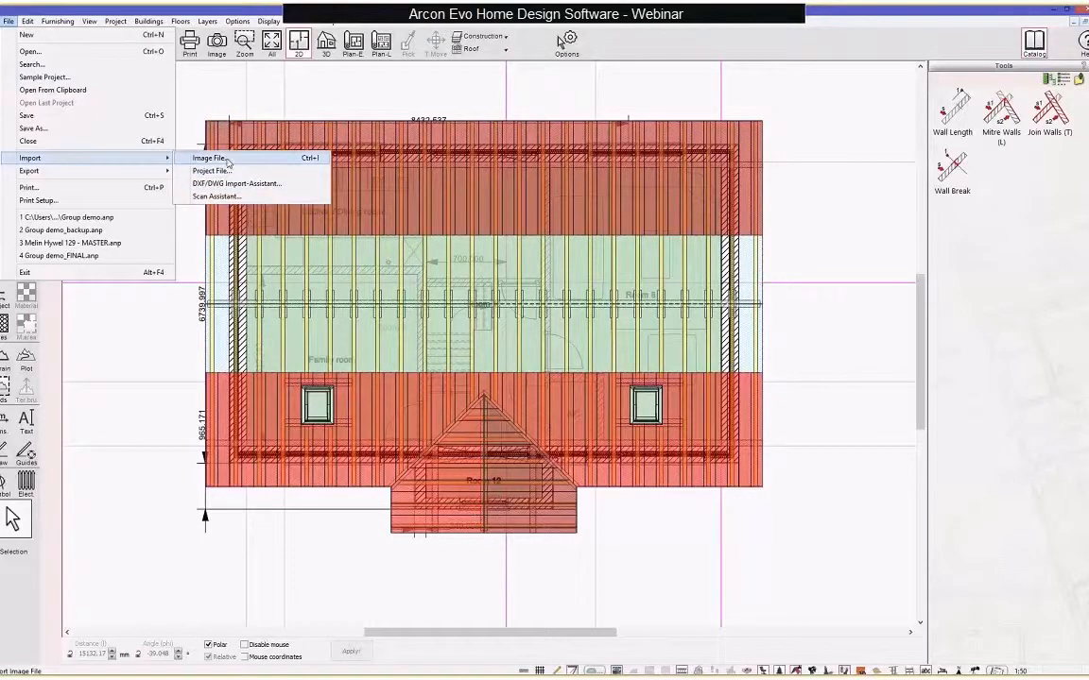
{"action": "left_click", "coordinate": [230, 197]}
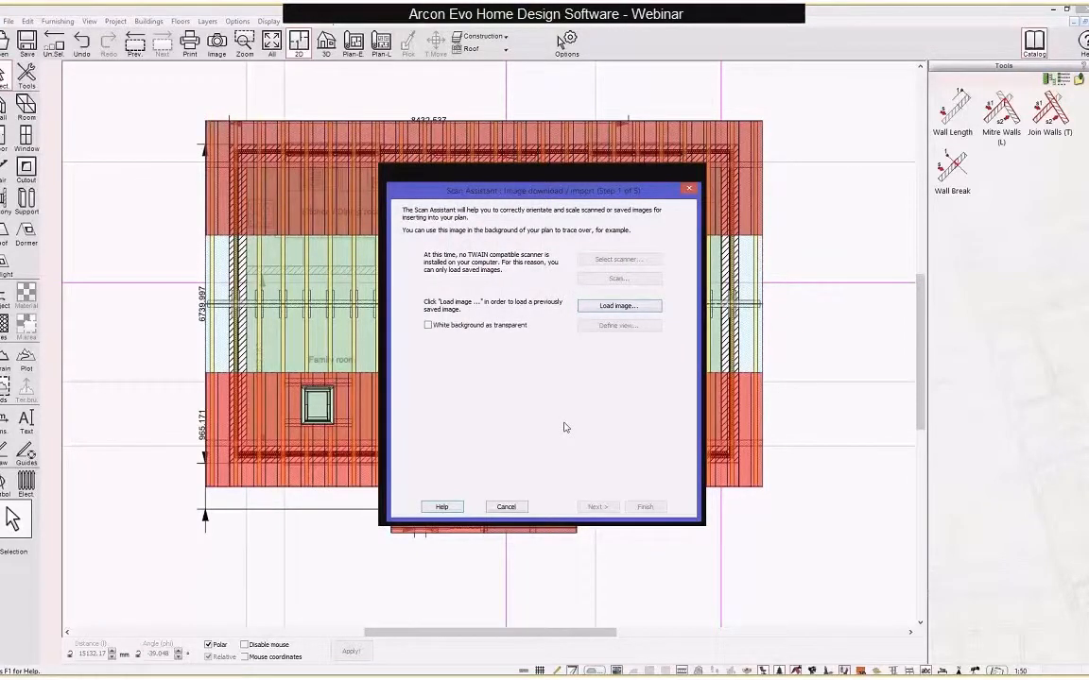
{"action": "left_click", "coordinate": [507, 507]}
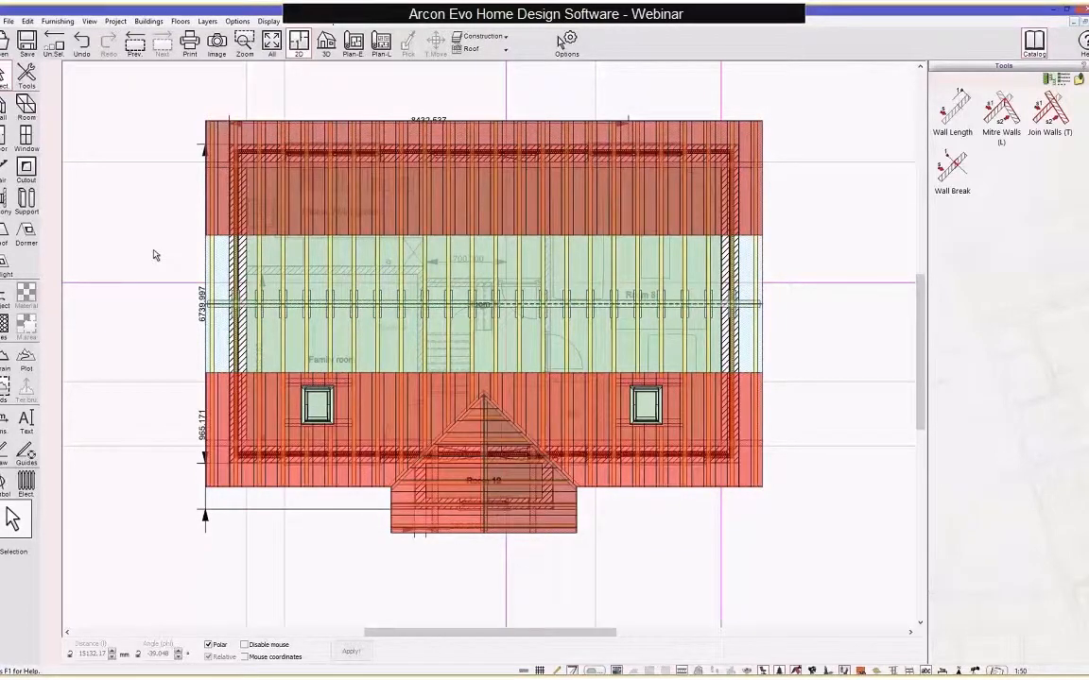
Step: Review the available export formats and export the house model as a 3D object in o2c format
{"action": "left_click", "coordinate": [8, 21]}
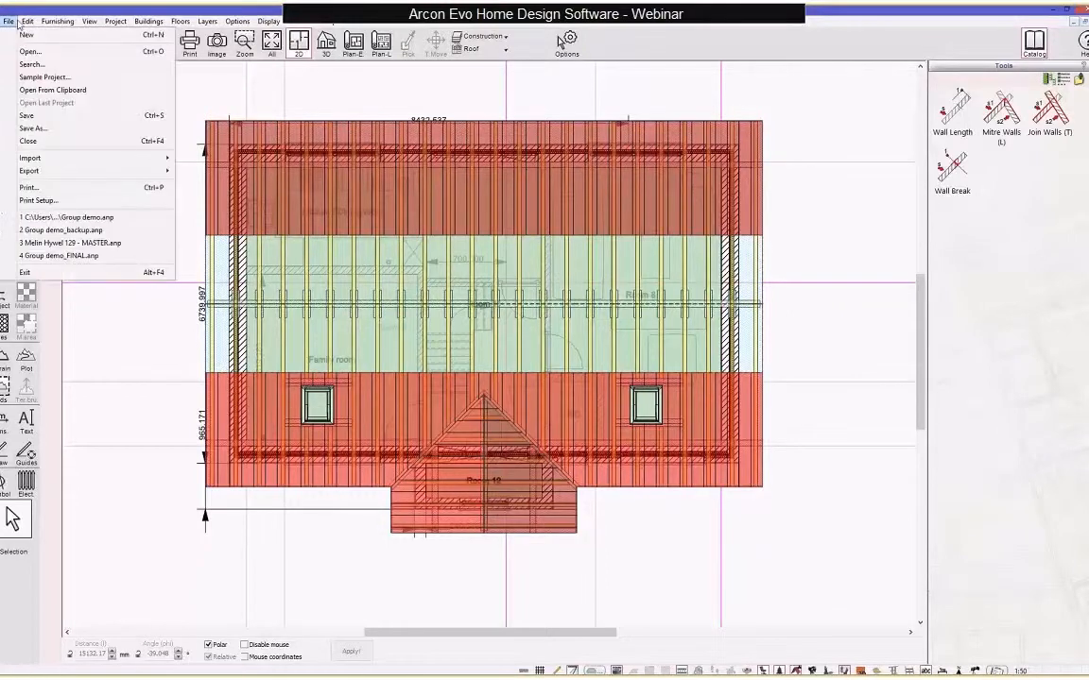
{"action": "mouse_move", "coordinate": [23, 174]}
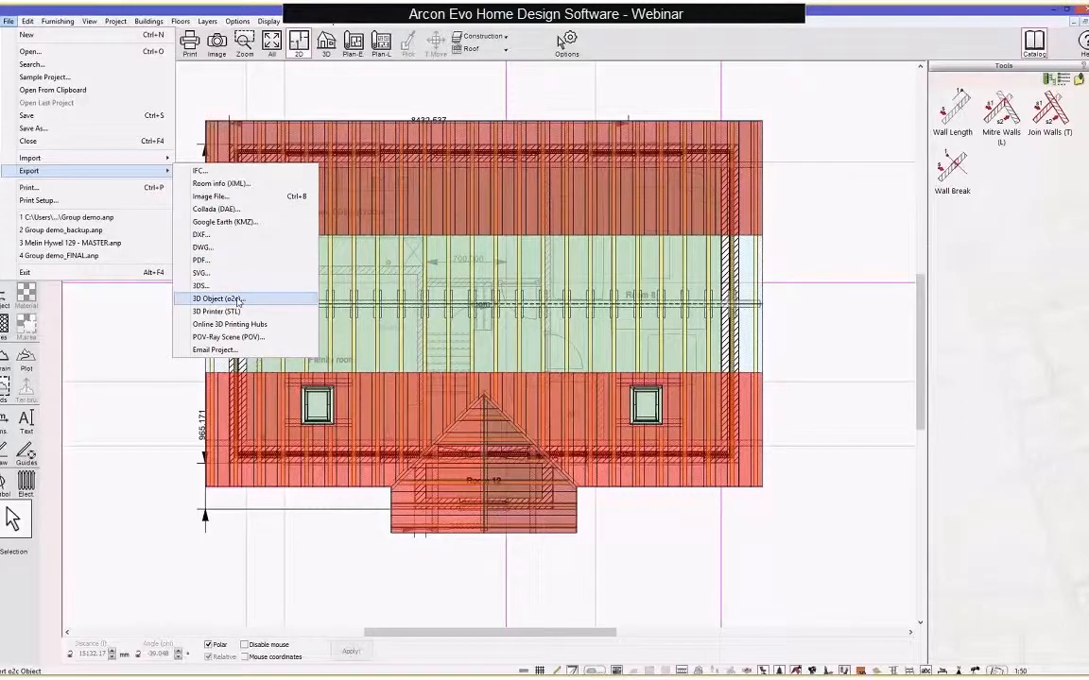
{"action": "mouse_move", "coordinate": [238, 21]}
{"action": "mouse_move", "coordinate": [28, 20]}
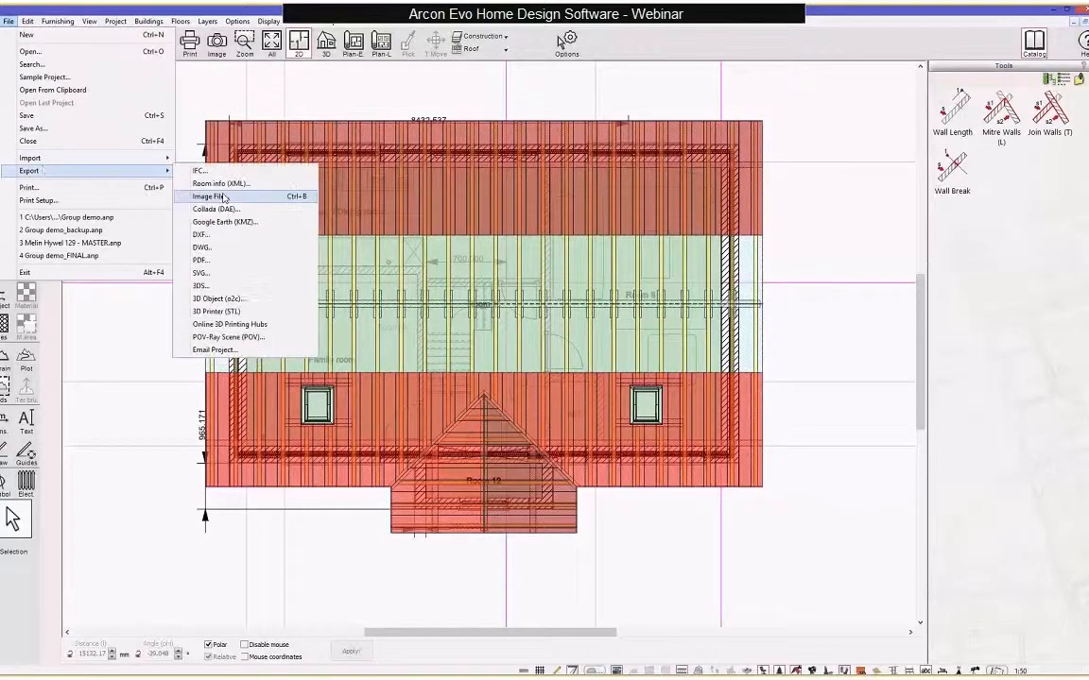
{"action": "left_click", "coordinate": [232, 300]}
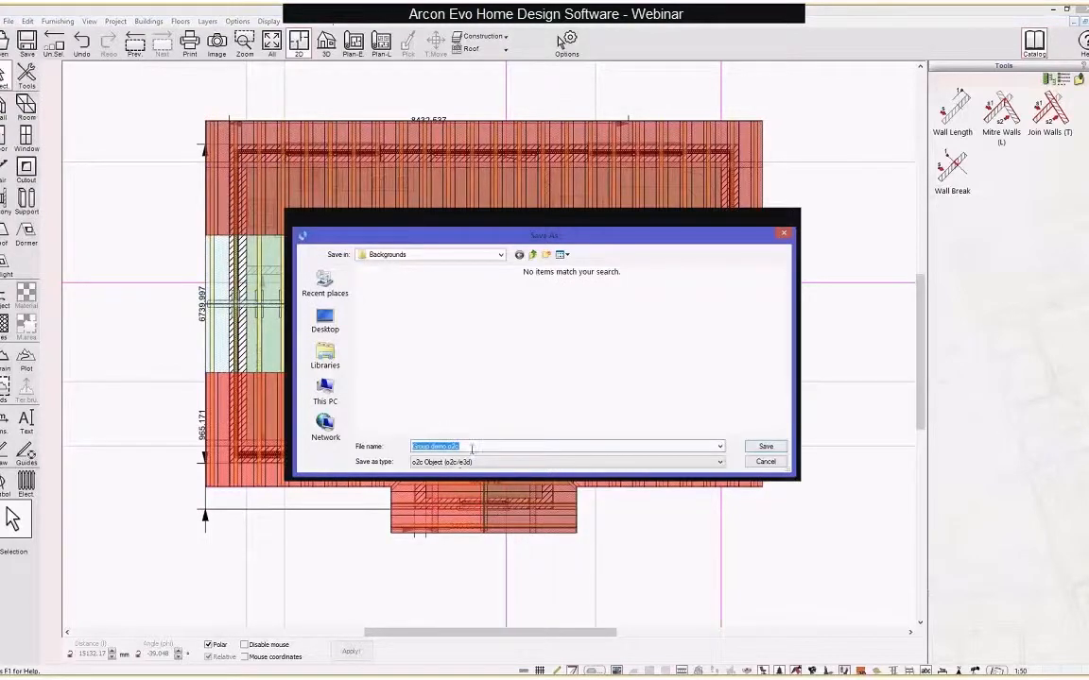
{"action": "left_click", "coordinate": [768, 447]}
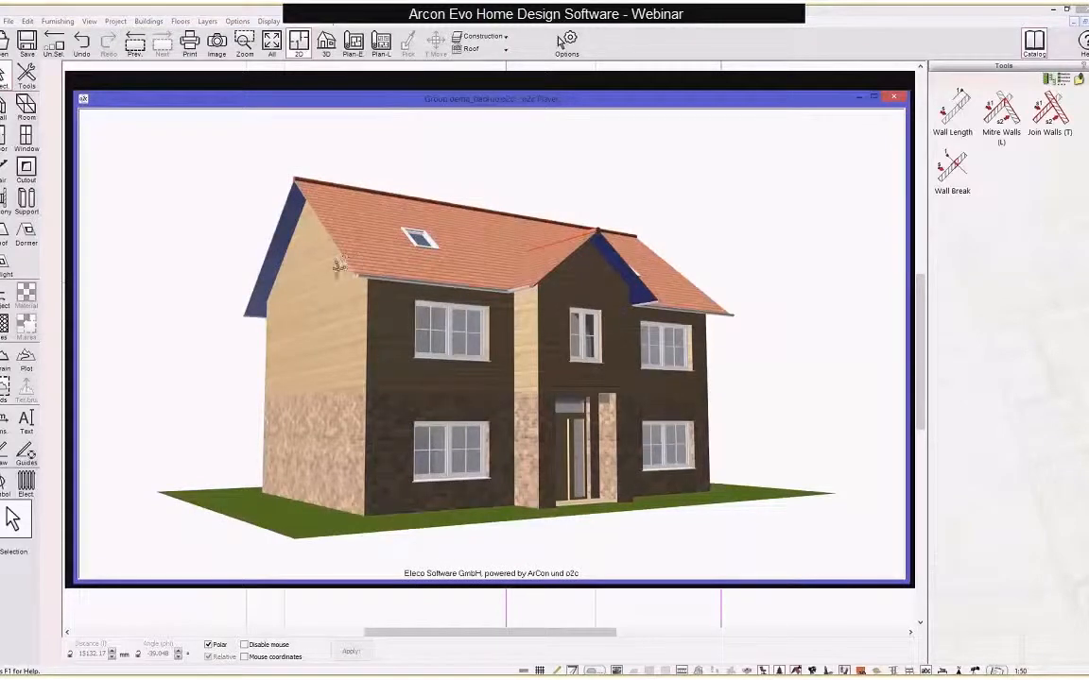
Step: In the o2c Player, rotate the house model to examine its front and gable side, and review the viewer's options
{"action": "left_click_drag", "start_coordinate": [338, 267], "coordinate": [413, 285]}
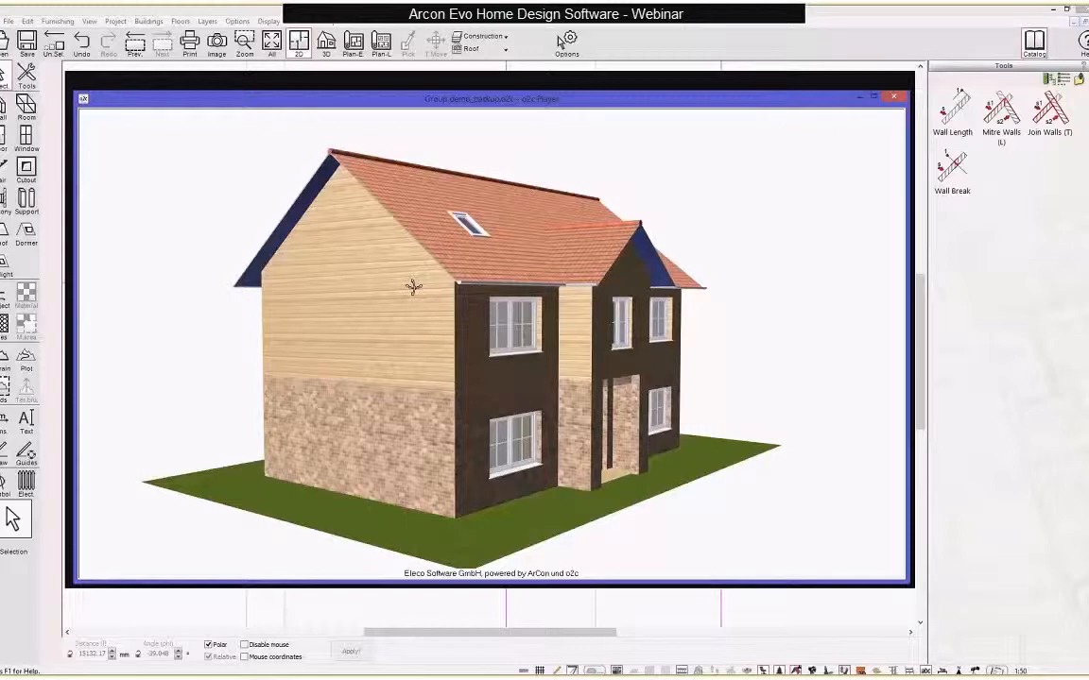
{"action": "left_click_drag", "start_coordinate": [413, 285], "coordinate": [340, 306]}
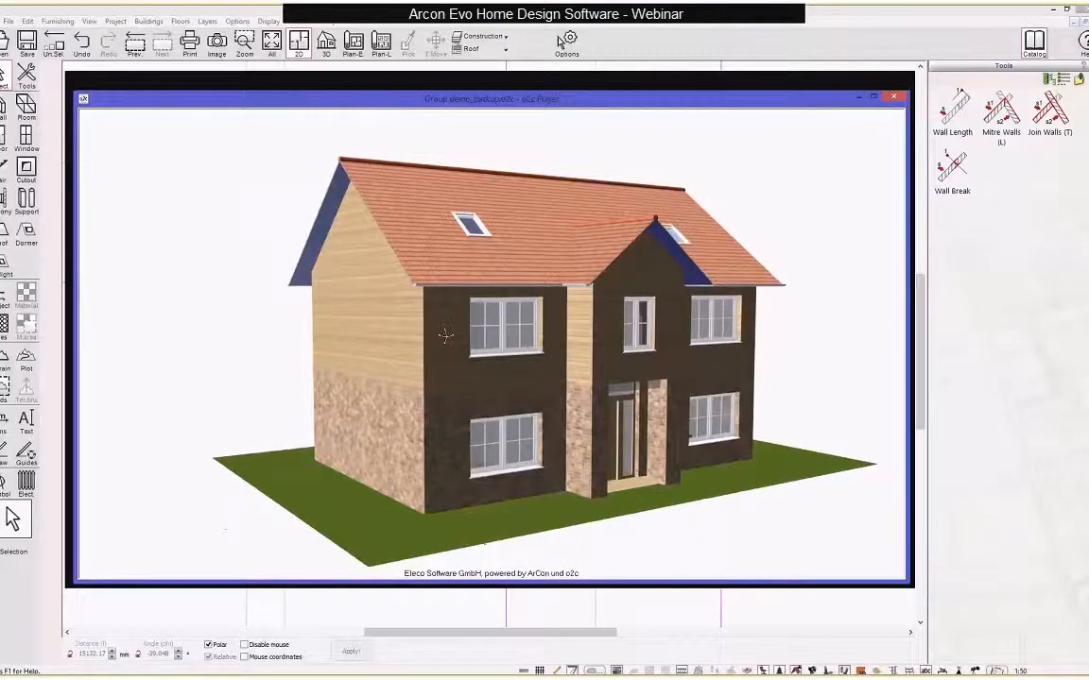
{"action": "right_click", "coordinate": [403, 312]}
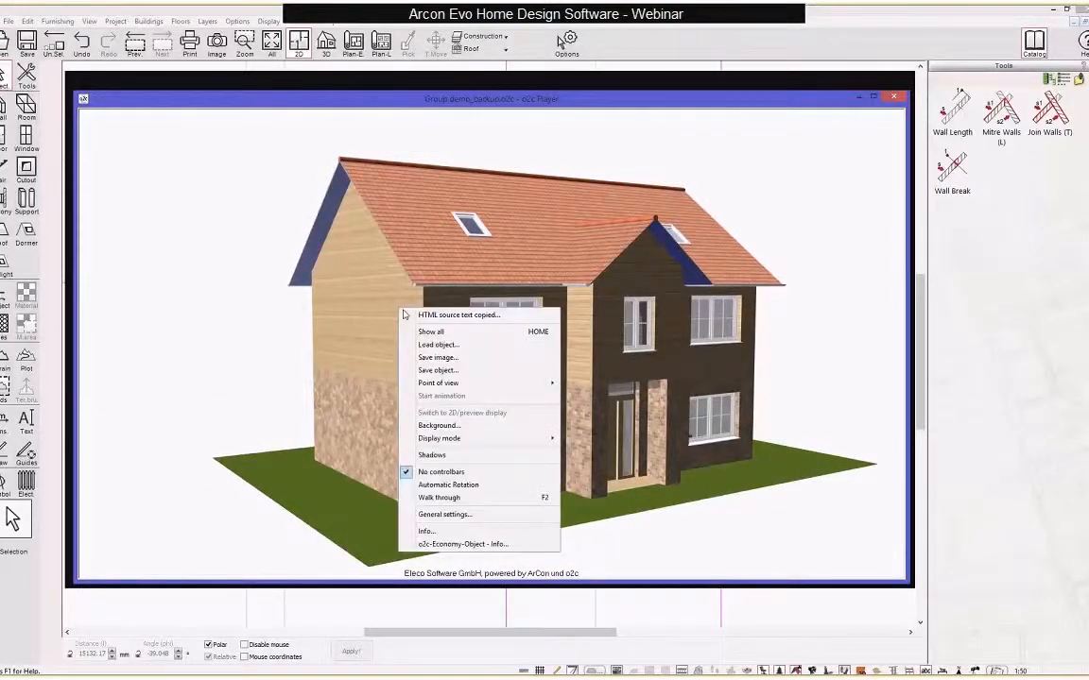
{"action": "left_click", "coordinate": [394, 282]}
{"action": "left_click_drag", "start_coordinate": [394, 281], "coordinate": [365, 268]}
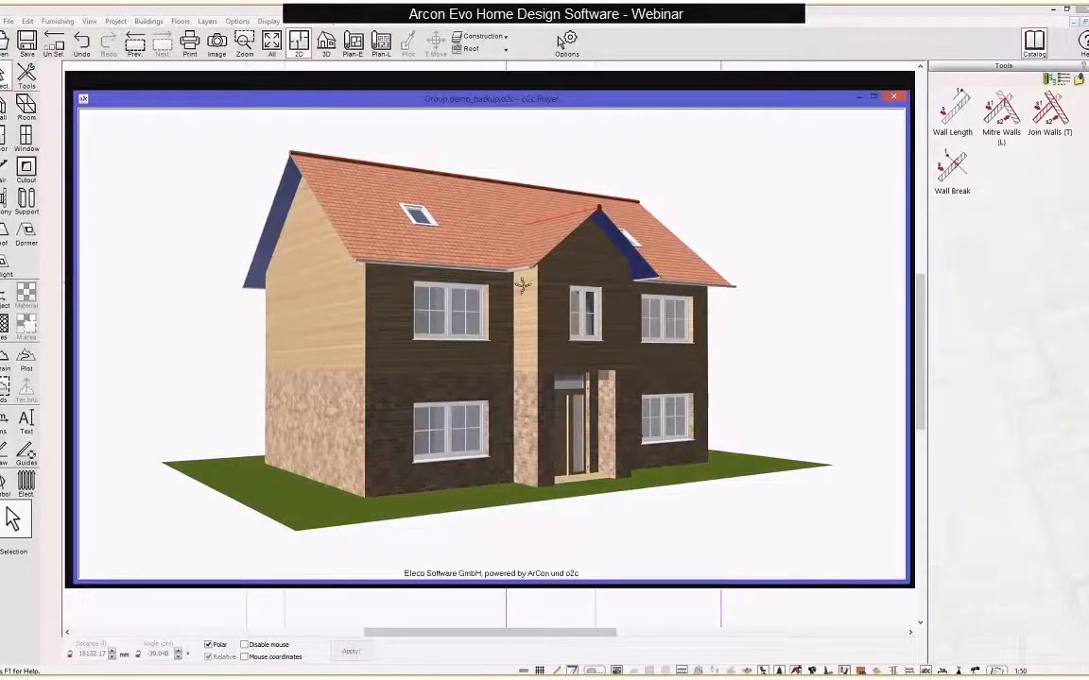
{"action": "left_click_drag", "start_coordinate": [623, 307], "coordinate": [479, 305]}
{"action": "right_click", "coordinate": [479, 305]}
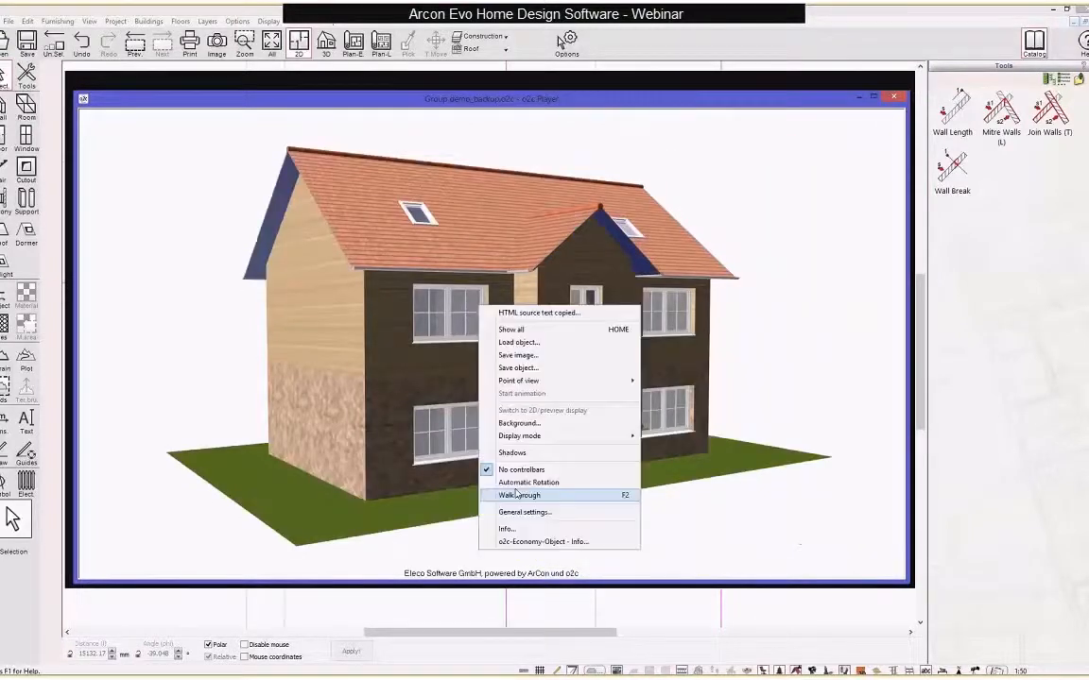